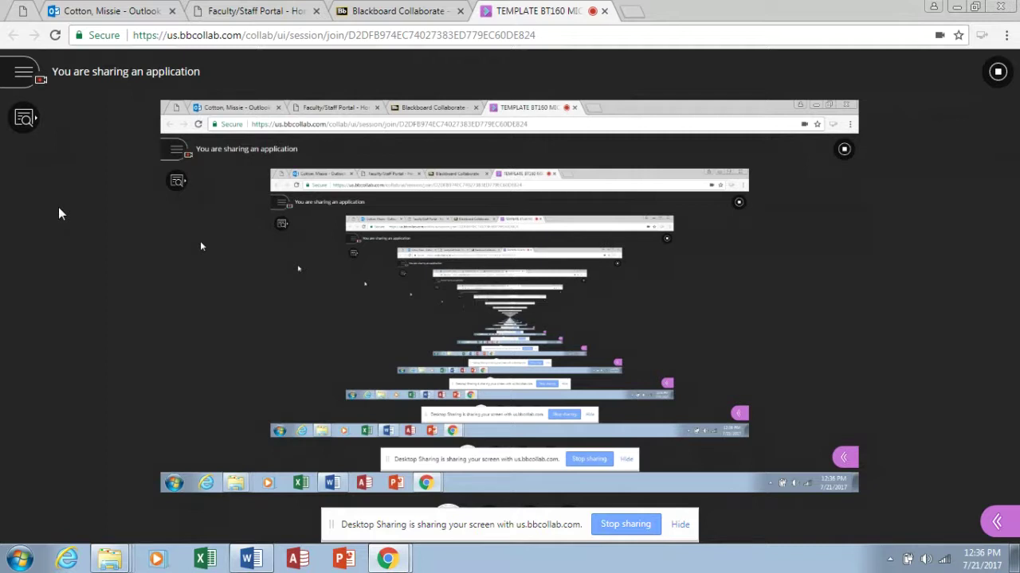
Launch Excel from the Windows taskbar while sharing the desktop.
left_click(205, 561)
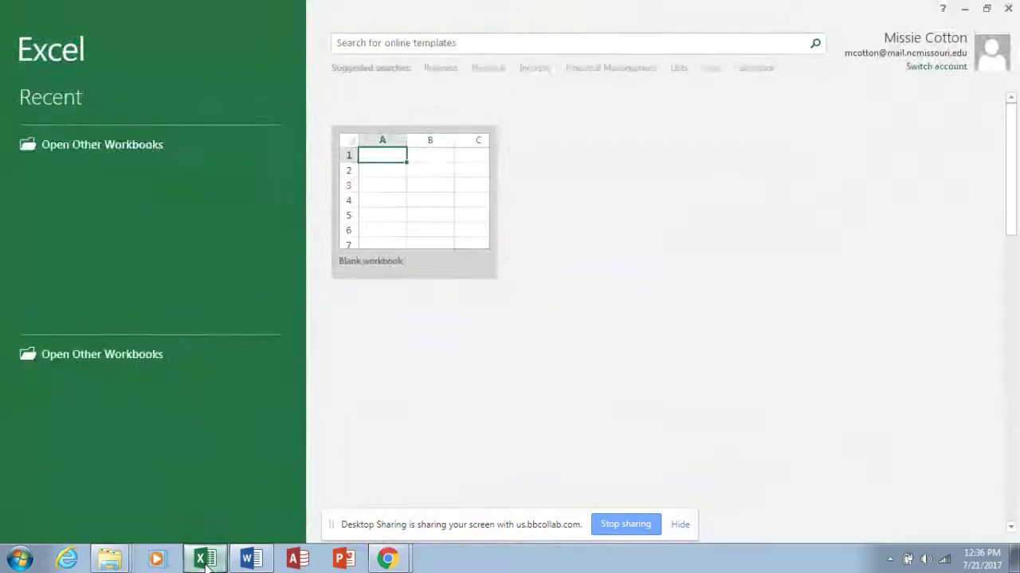
Create blank workbook Book1 and zoom Sheet1 in to 160%.
left_click(407, 242)
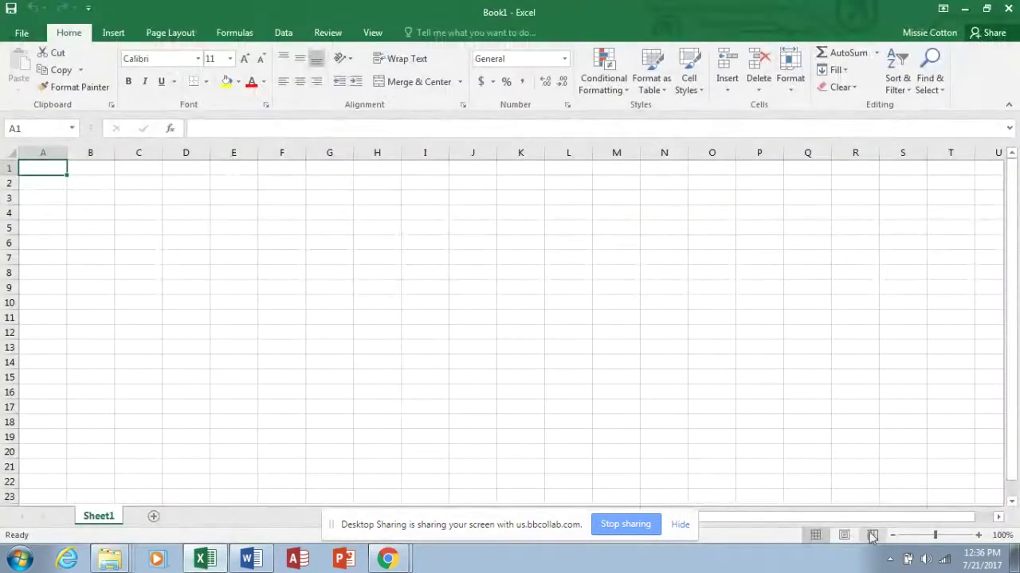
left_click(978, 536)
left_click(978, 536)
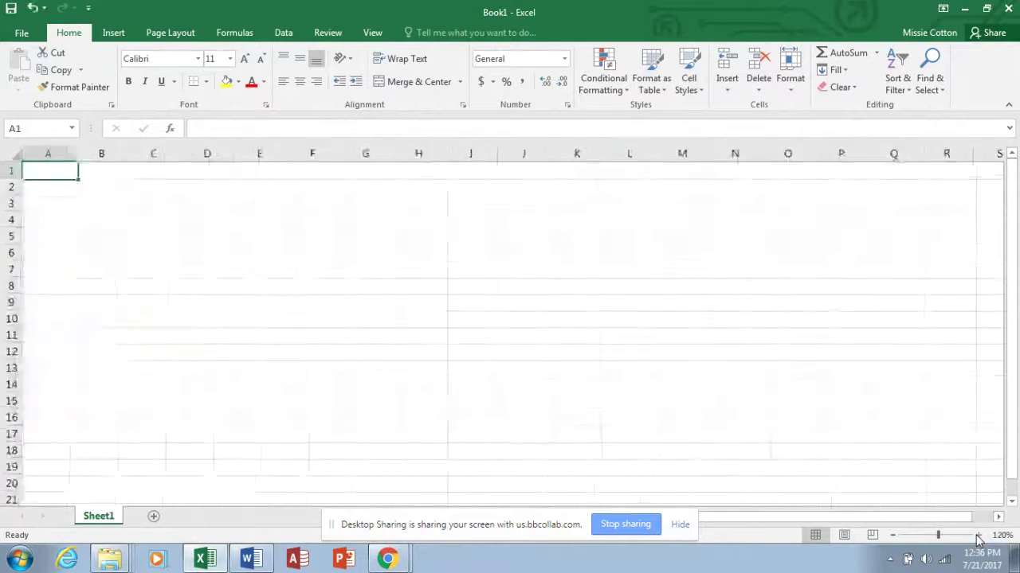
left_click(978, 537)
left_click(978, 537)
left_click(978, 536)
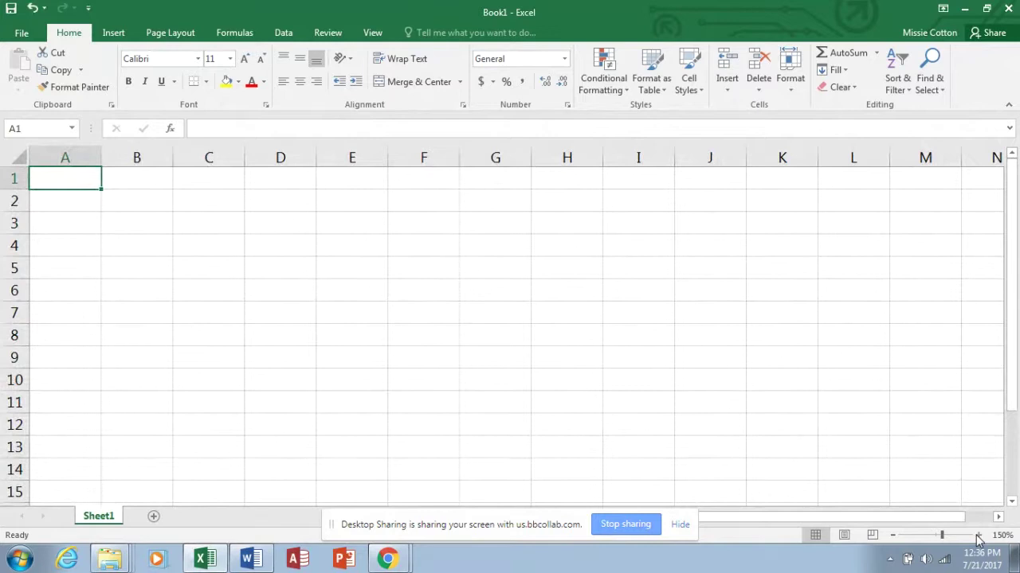
left_click(978, 536)
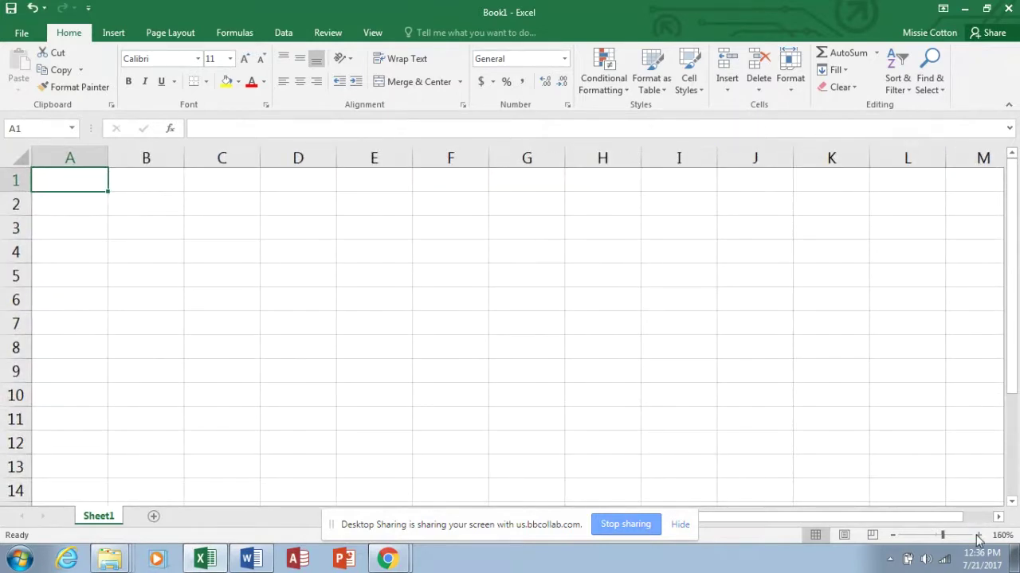
Enter 'Olivia's Art Supply' in A1 and 'Salary Report' in A2, fixing the typo.
type("Ol")
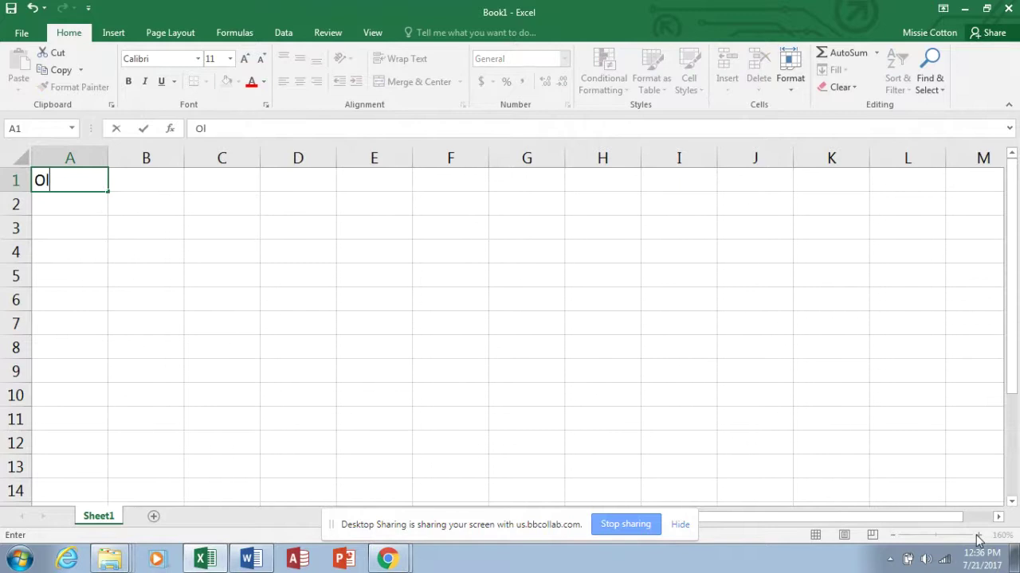
type("ivia's Art Supp")
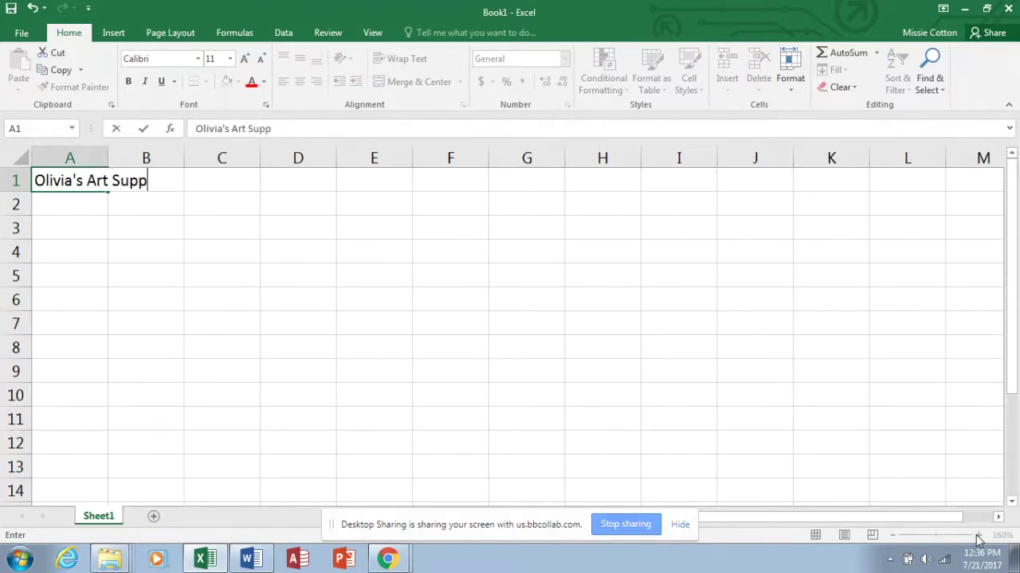
type("ly")
key("Return")
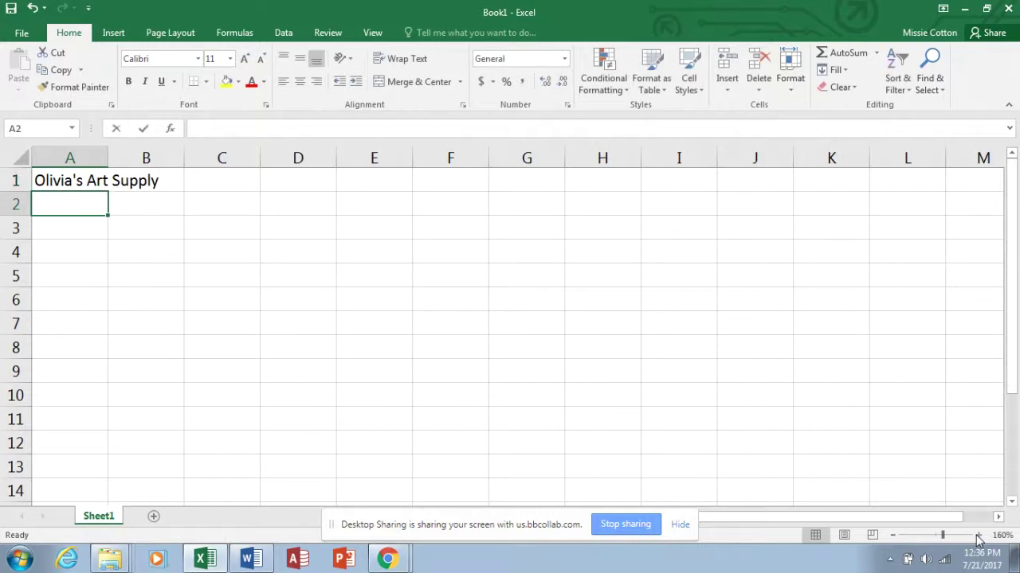
type("Salary Reo")
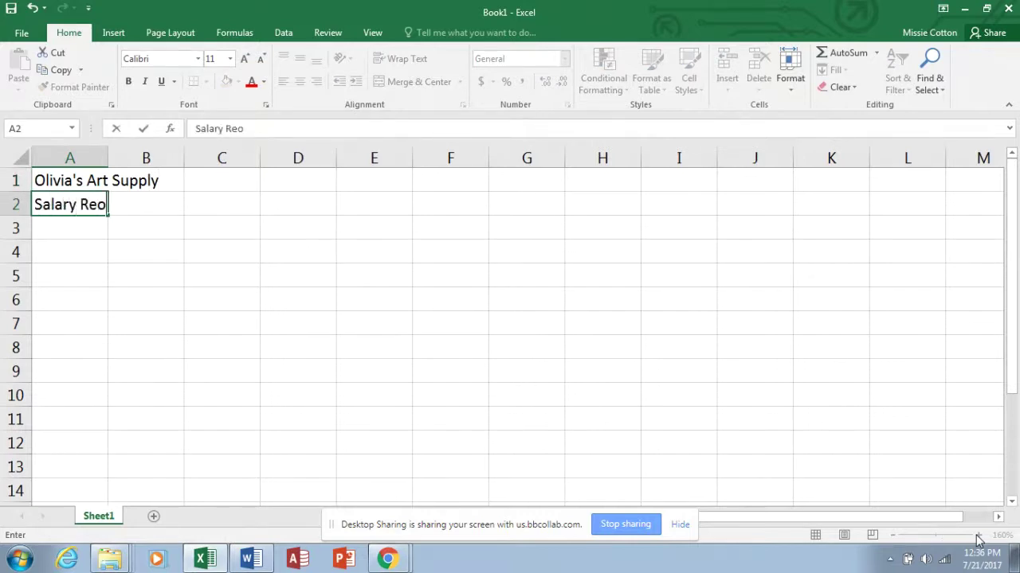
key("BackSpace")
type("port")
key("Return")
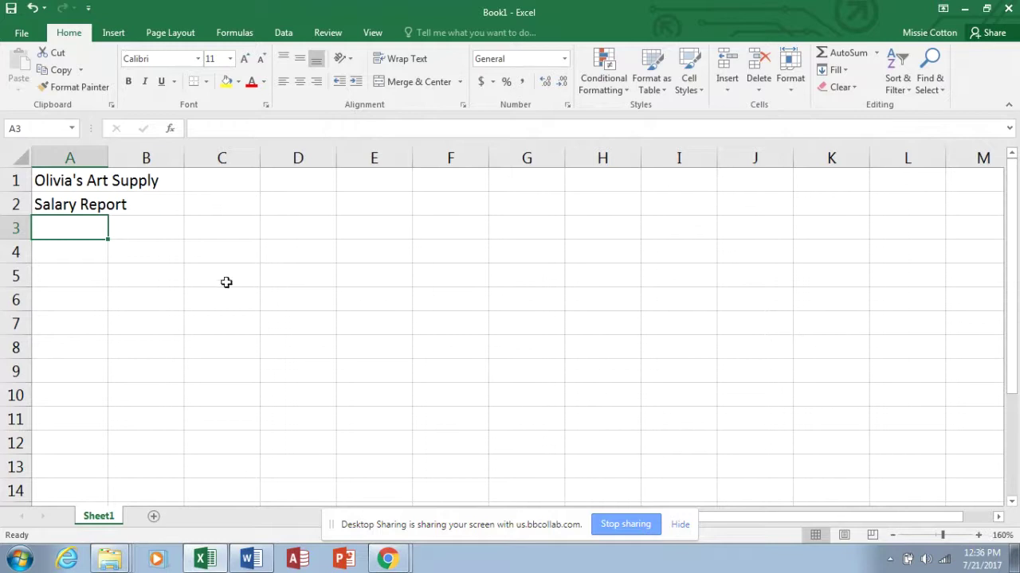
Merge and center A1:K1 for the title and apply the Title cell style.
left_click_drag(59, 182, 796, 162)
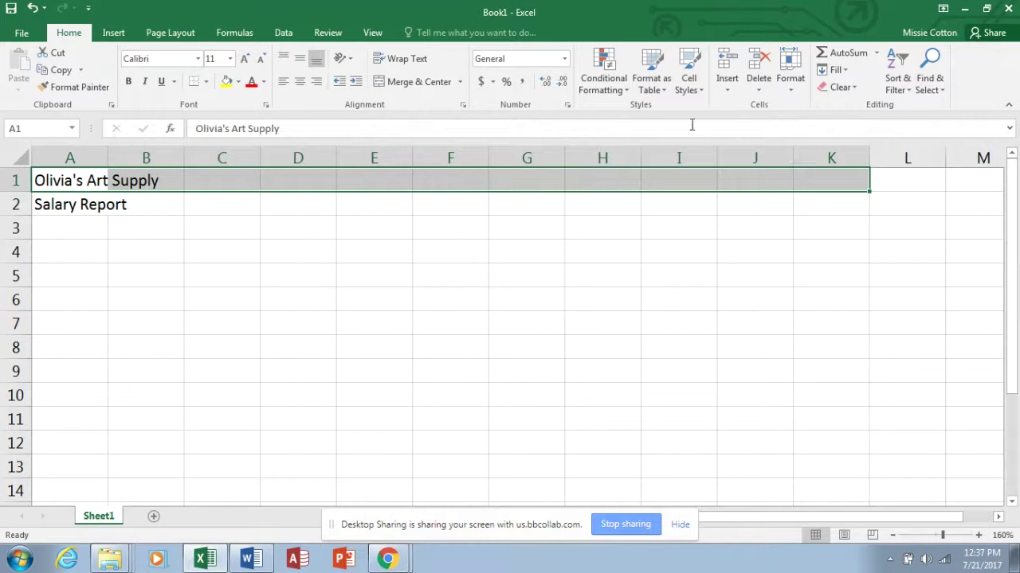
left_click(428, 82)
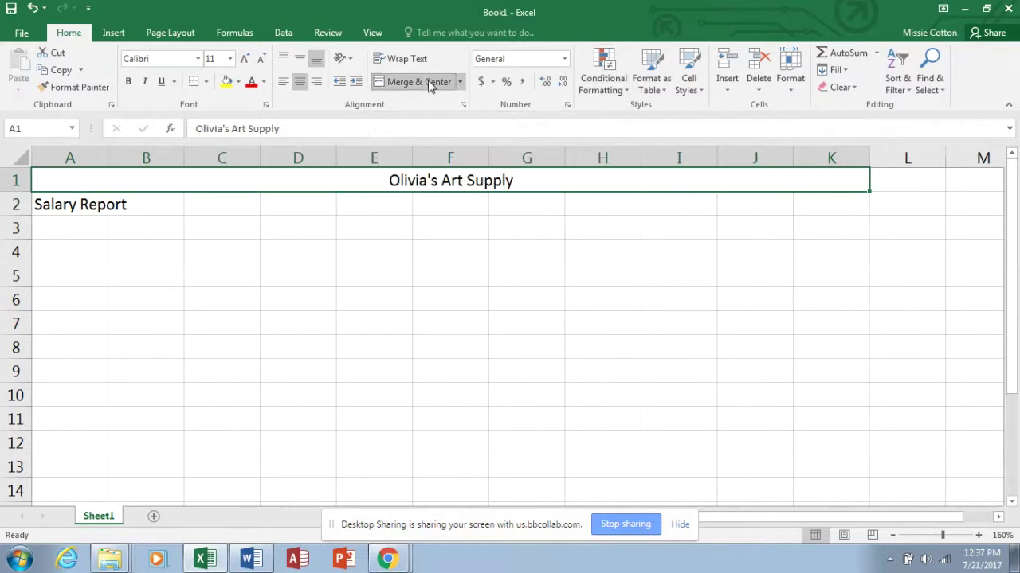
left_click(703, 92)
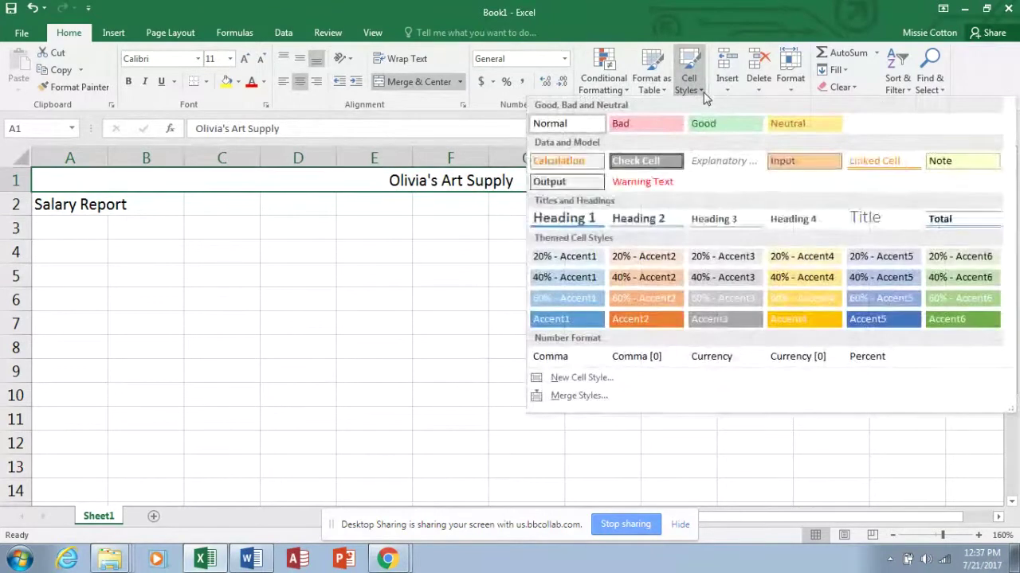
left_click(875, 223)
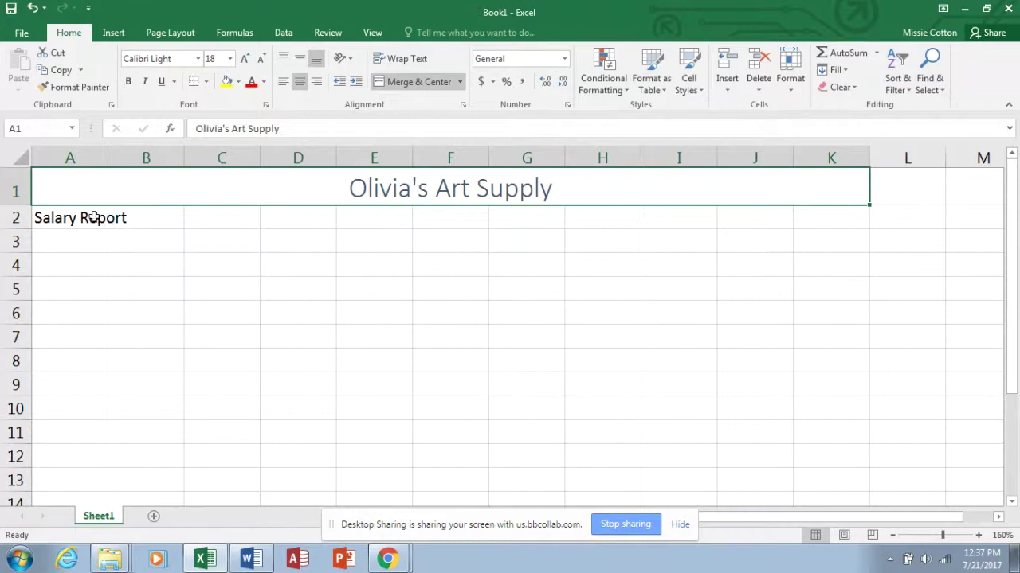
left_click_drag(65, 223, 797, 218)
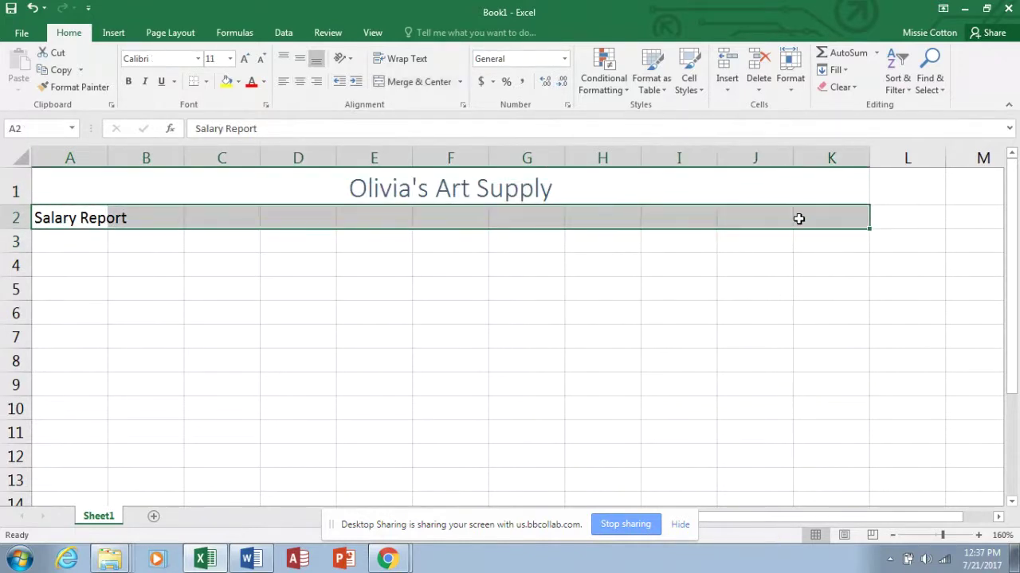
Merge and center A2:K2, set the subtitle to 14 pt and colour it blue.
left_click(410, 82)
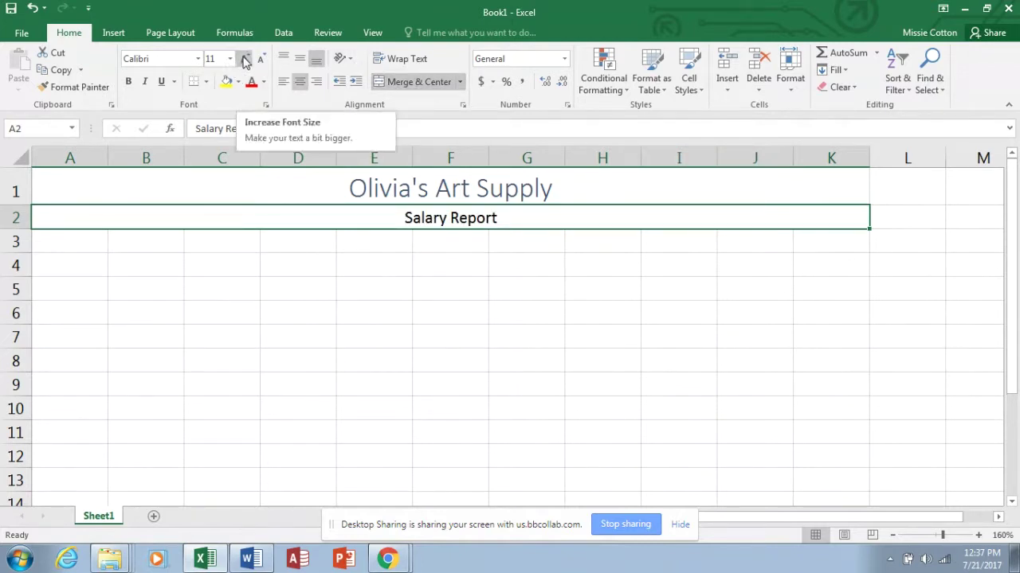
left_click(246, 61)
left_click(246, 60)
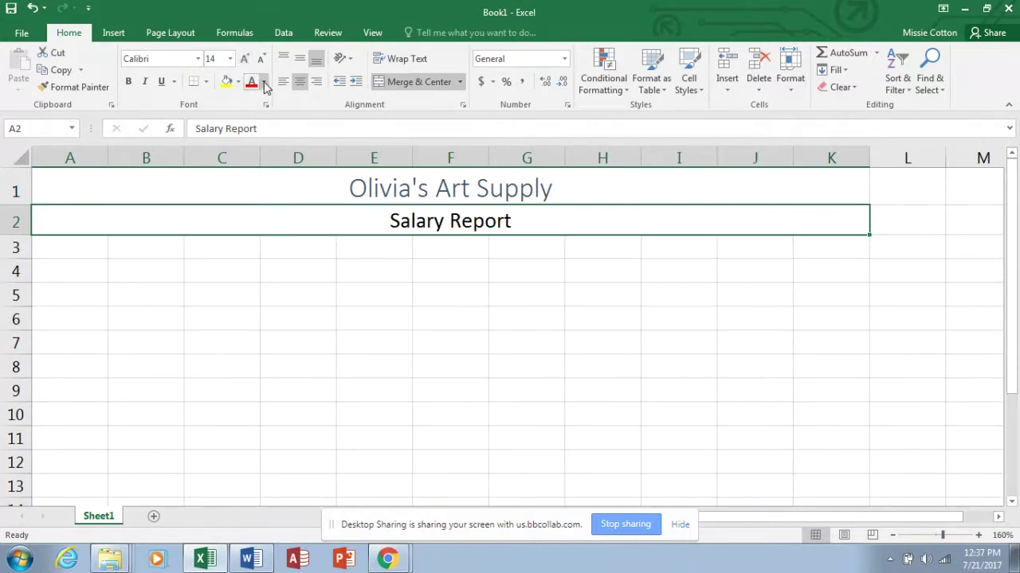
left_click(265, 83)
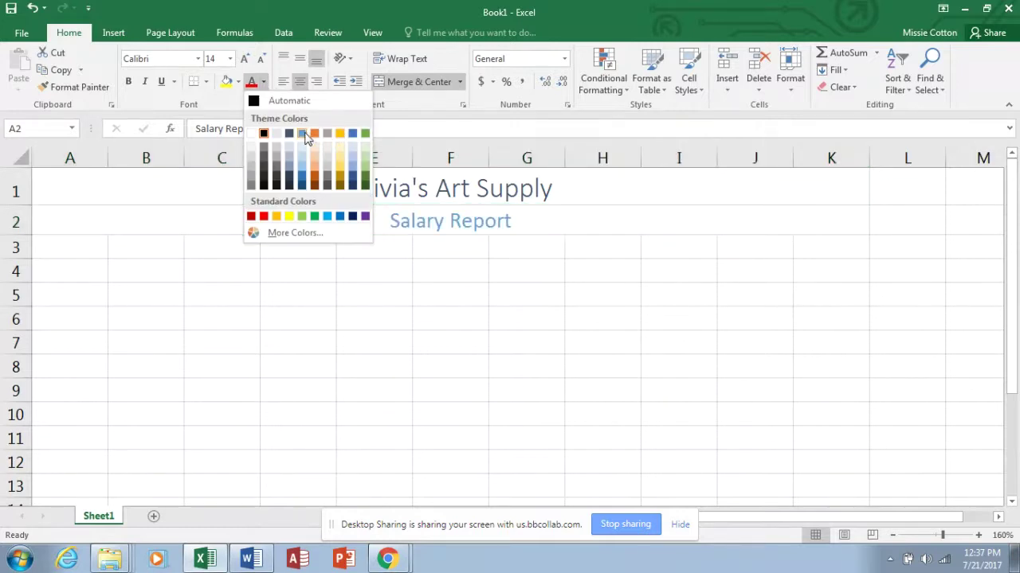
left_click(353, 134)
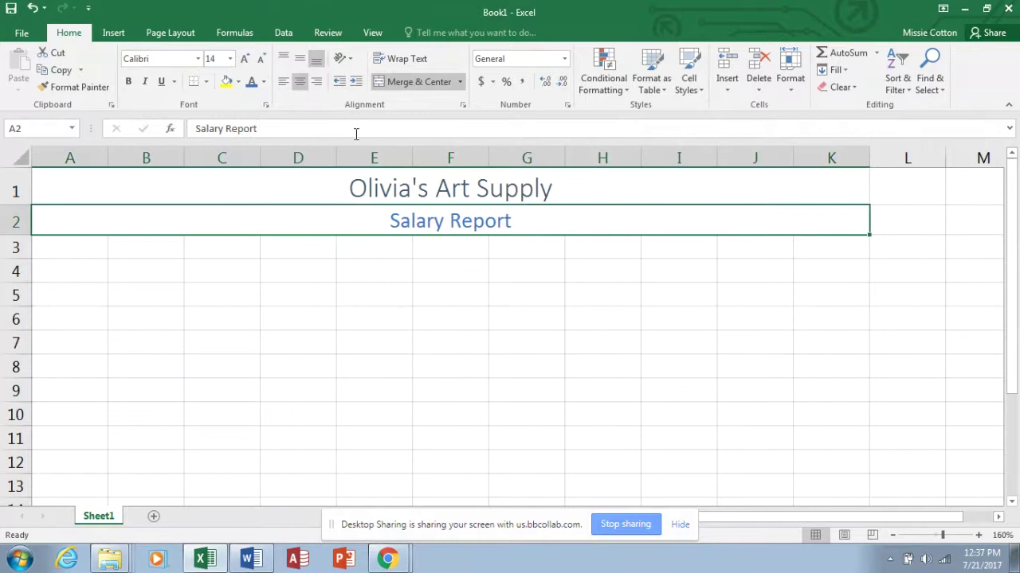
left_click(97, 250)
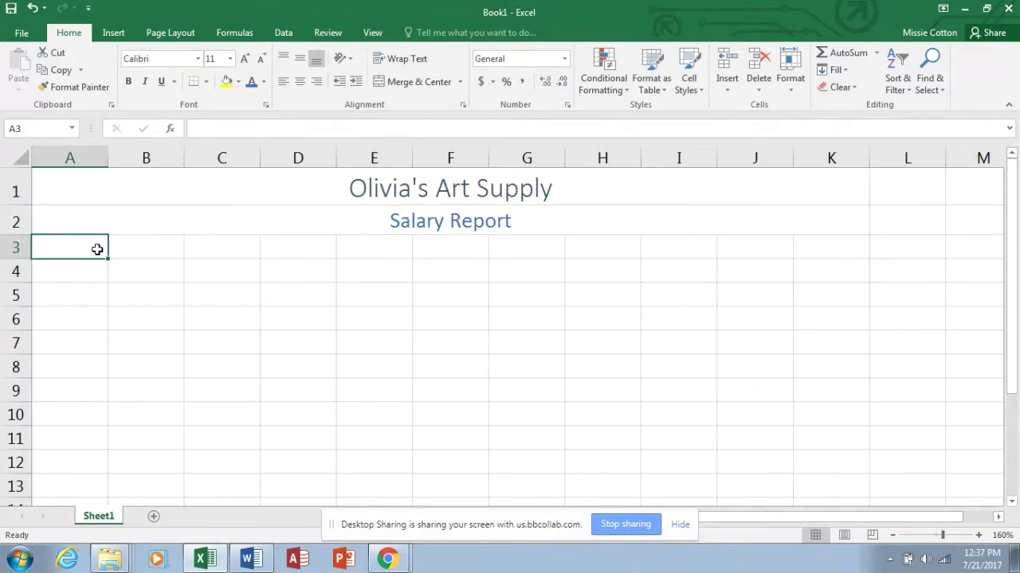
Enter headers 'Employee' and 'Email Address' in A3:B3, autofitting column B.
type("Employee")
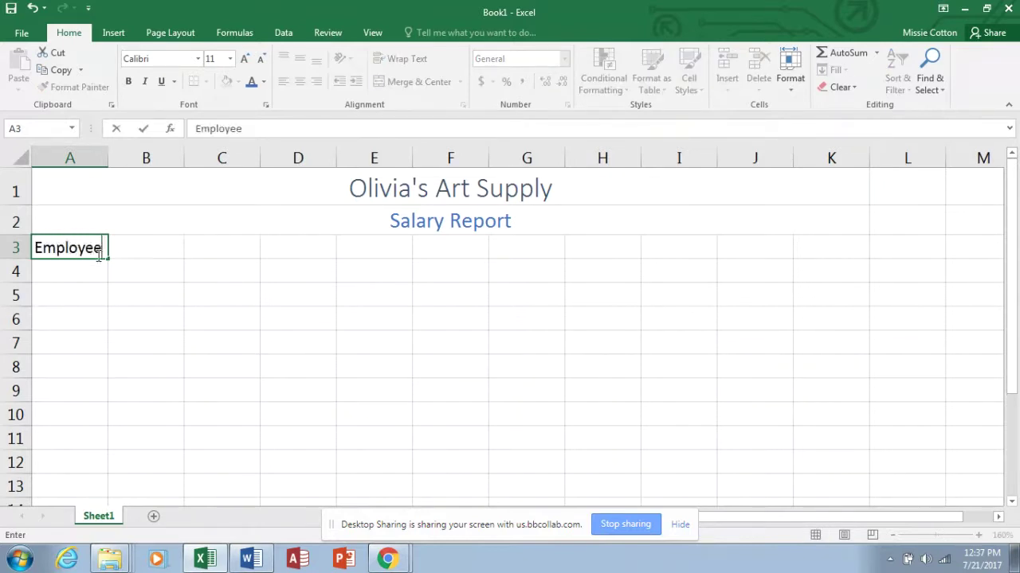
key("Tab")
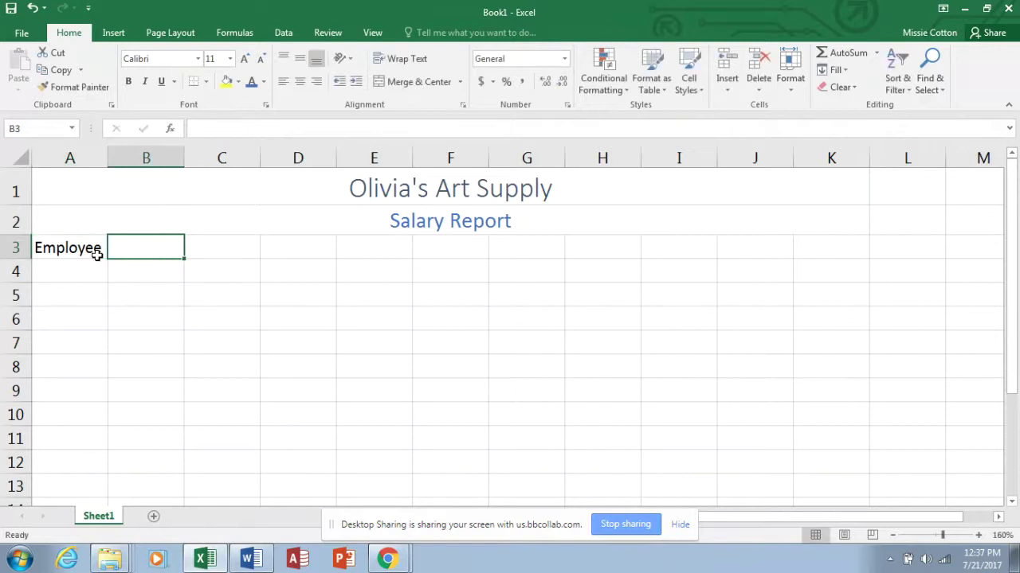
type("Email Ad")
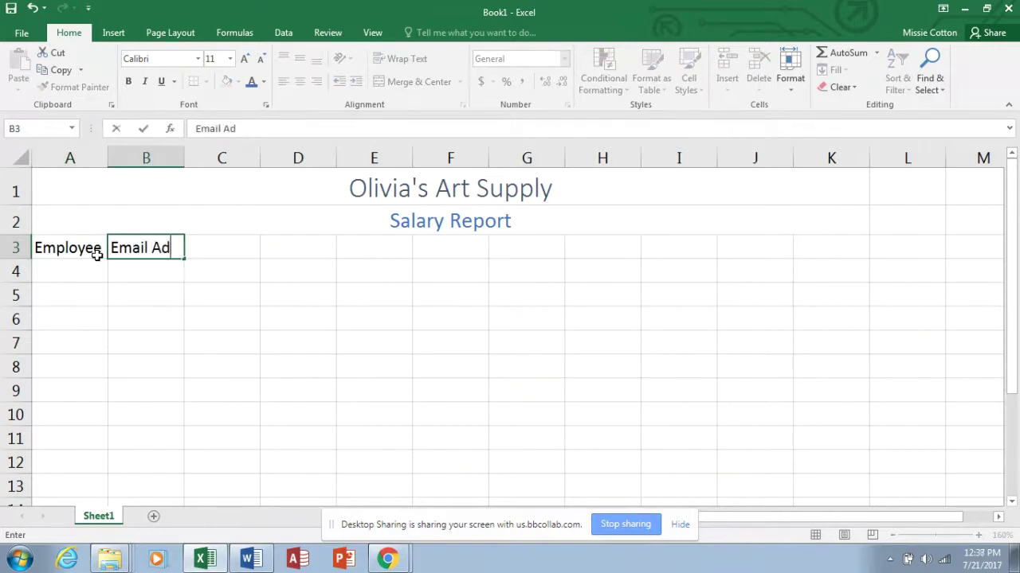
type("dress")
key("Return")
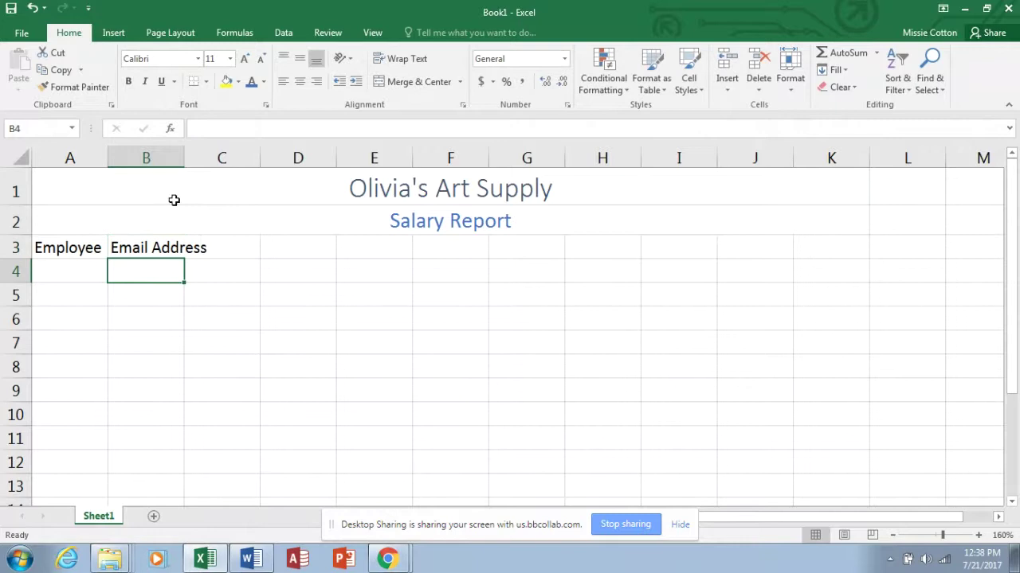
double_click(184, 154)
Add the 'Dependents' header in C3 and autofit column C.
left_click(247, 251)
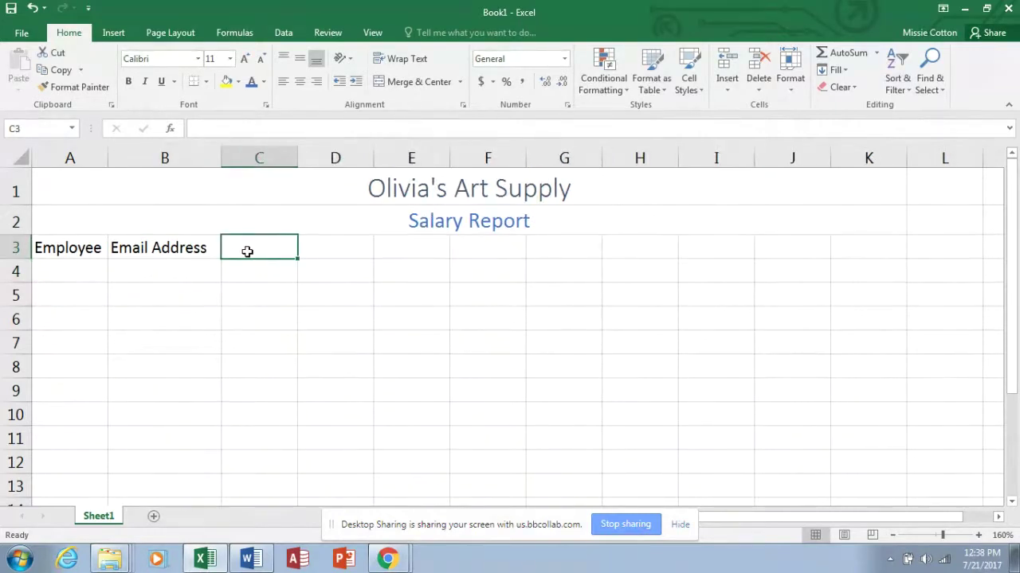
type("Depen")
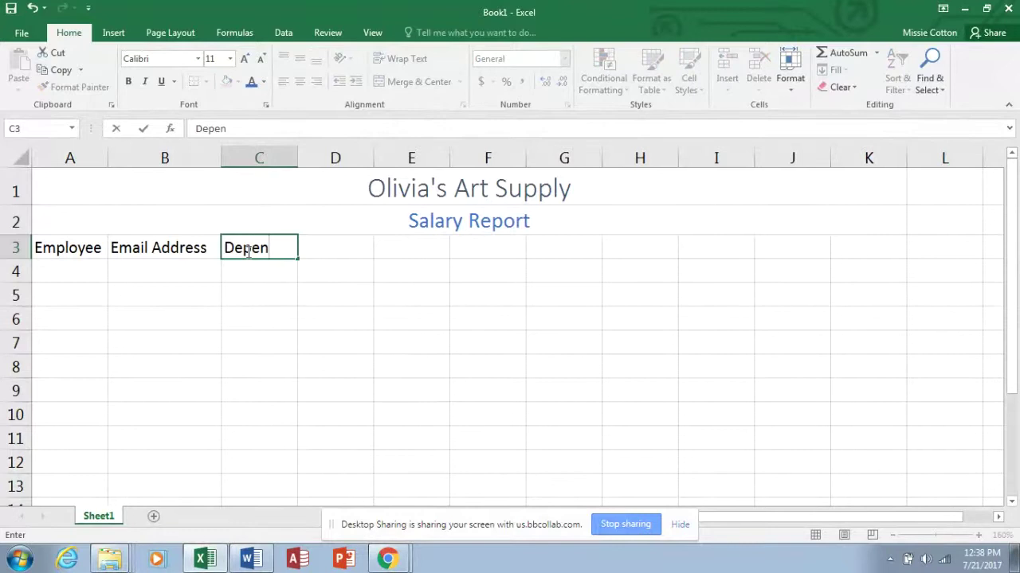
type("dents")
key("Return")
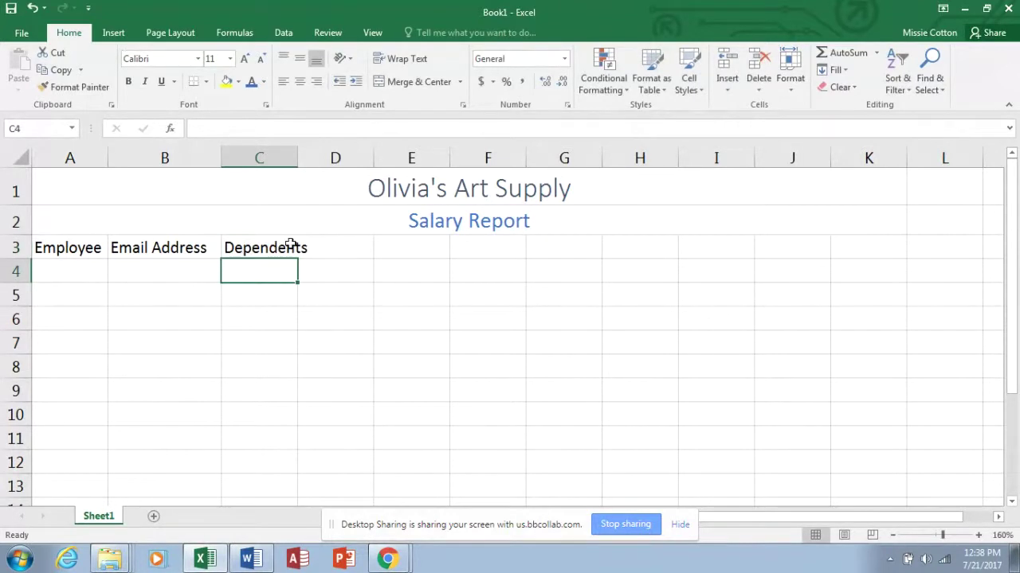
double_click(297, 159)
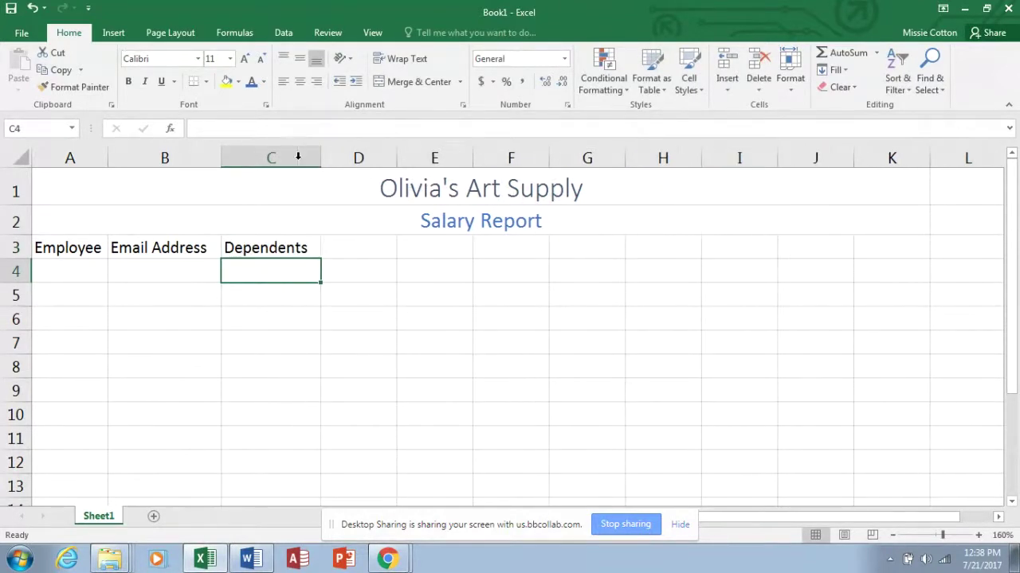
Add the 'Hours Worked' header in D3 and autofit column D.
left_click(347, 245)
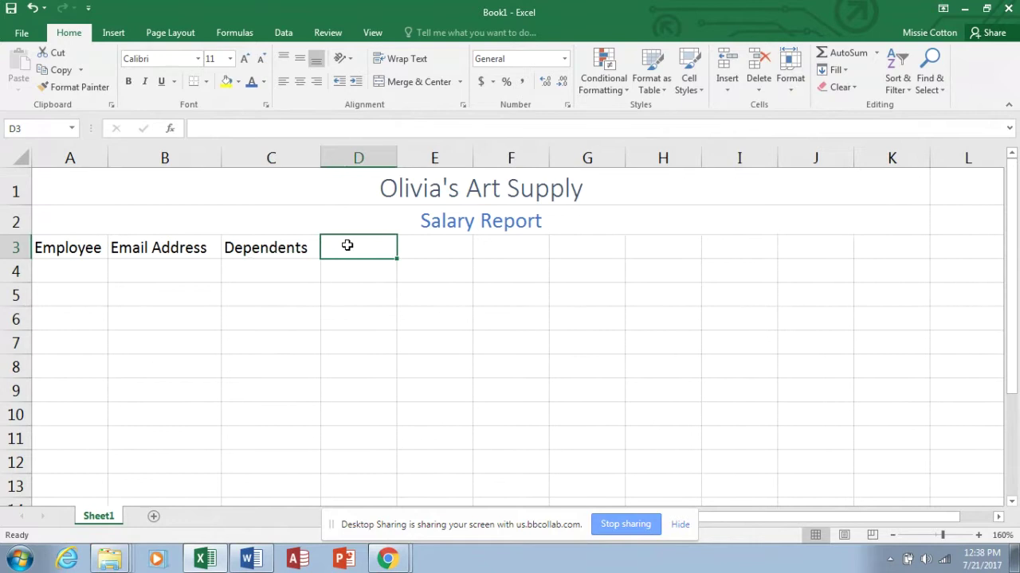
type("Hours Wor")
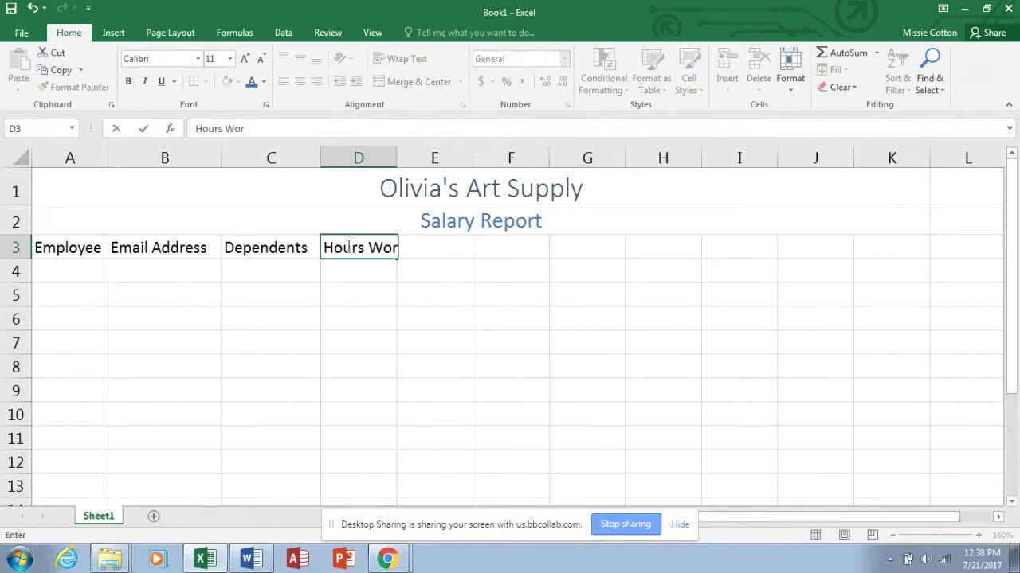
type("ked")
key("Return")
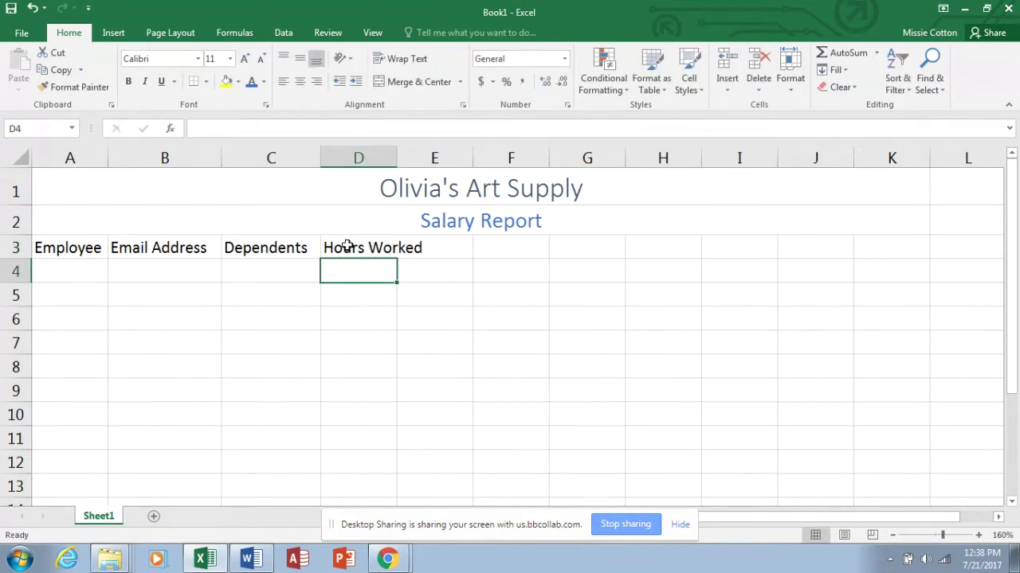
double_click(398, 157)
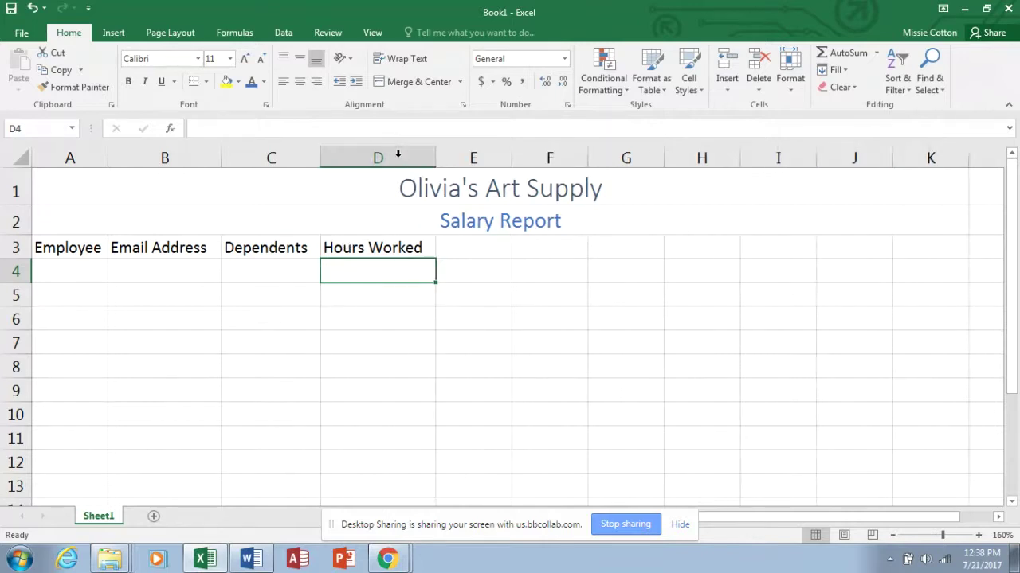
left_click(382, 247)
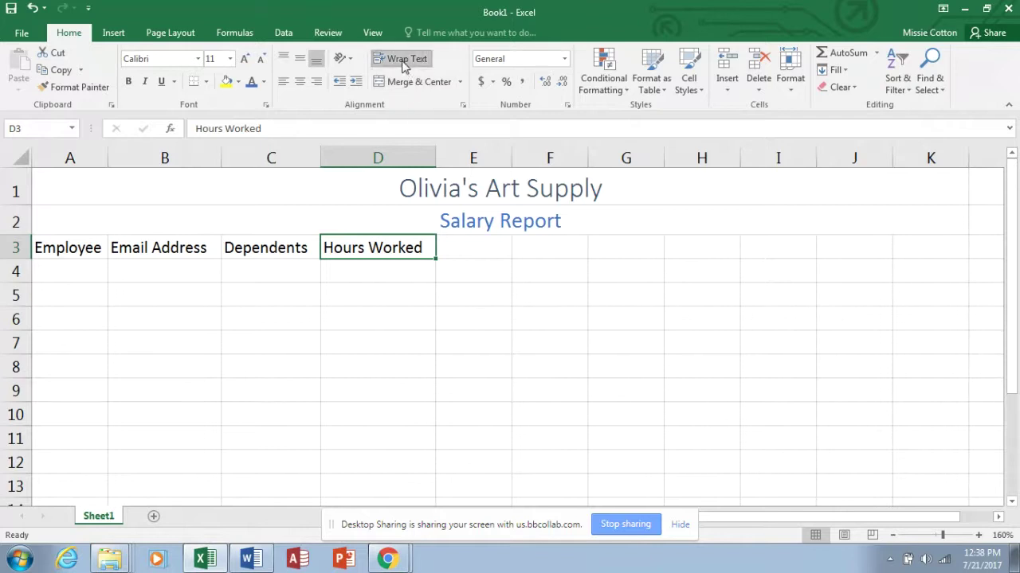
Narrow column D to width 12.14 and wrap the 'Hours Worked' header in D3.
left_click(388, 262)
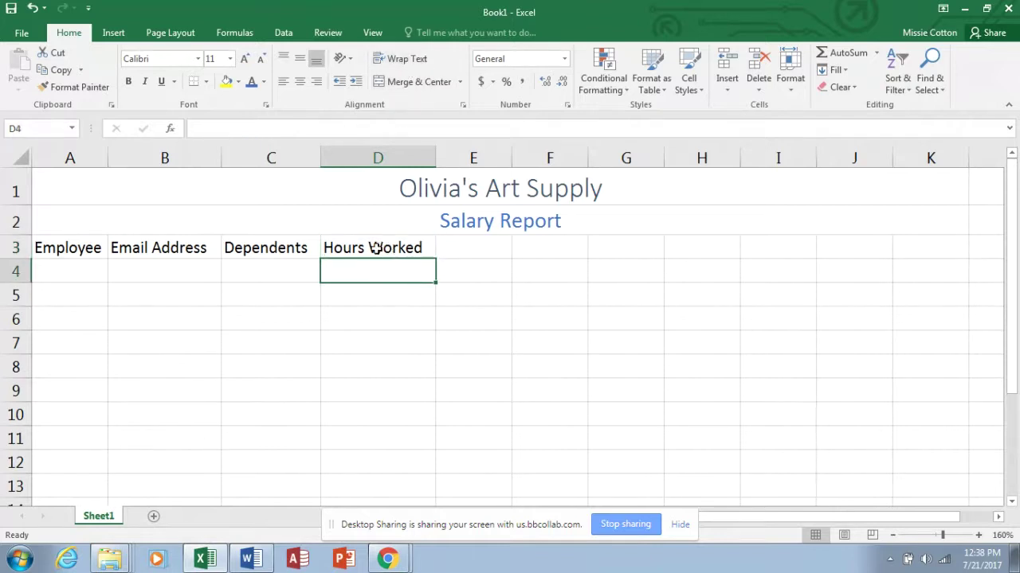
left_click(376, 248)
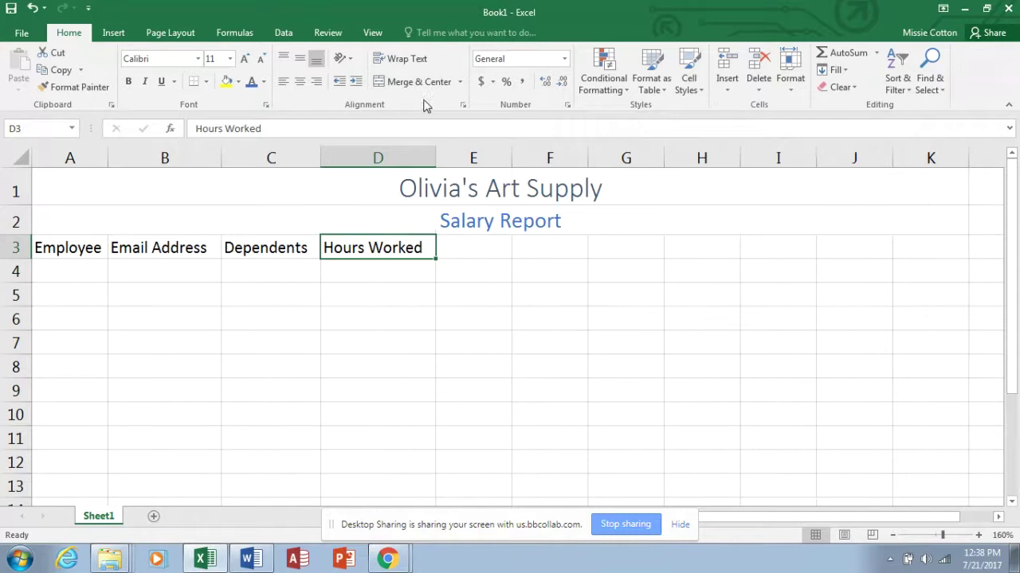
left_click_drag(435, 152, 401, 157)
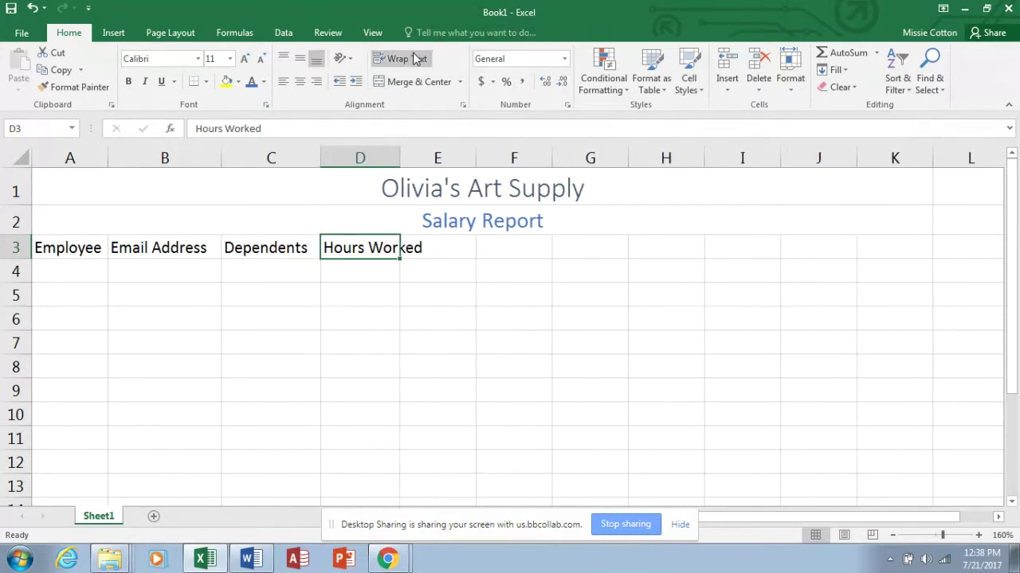
left_click(406, 59)
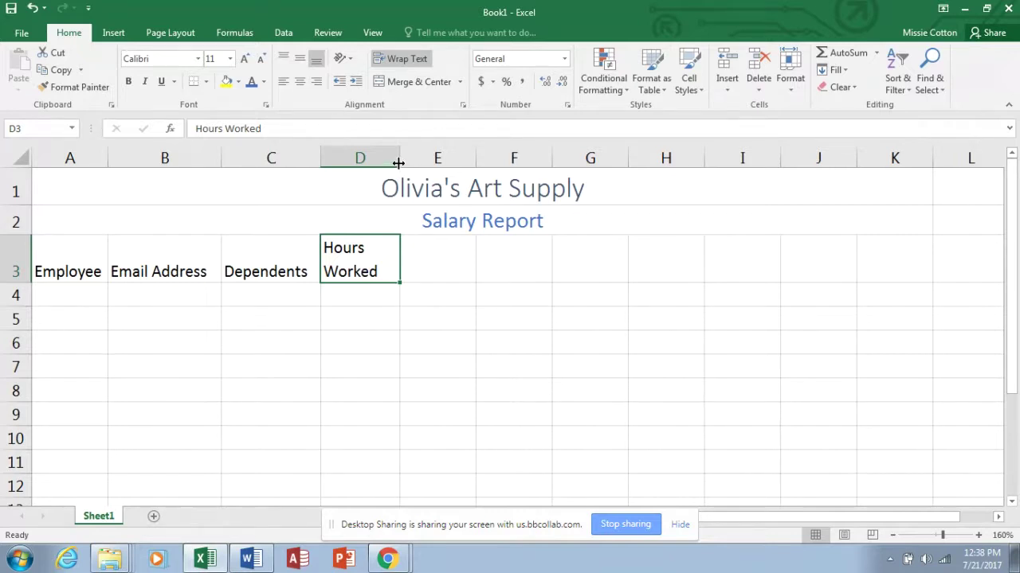
Enter the three-line heading 'Hourly / Pay / Rate' in cell E3.
left_click(449, 263)
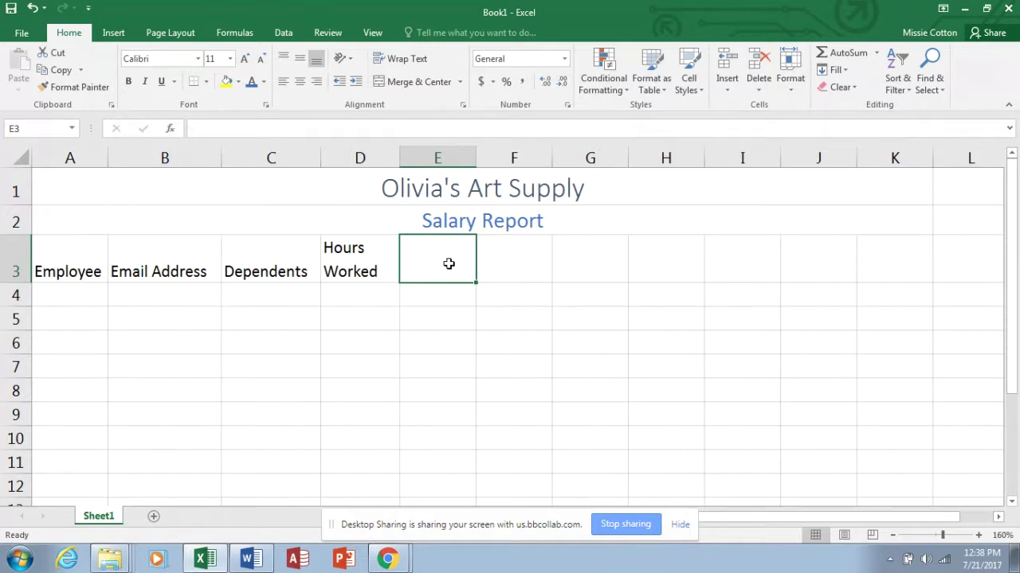
type("Hourly")
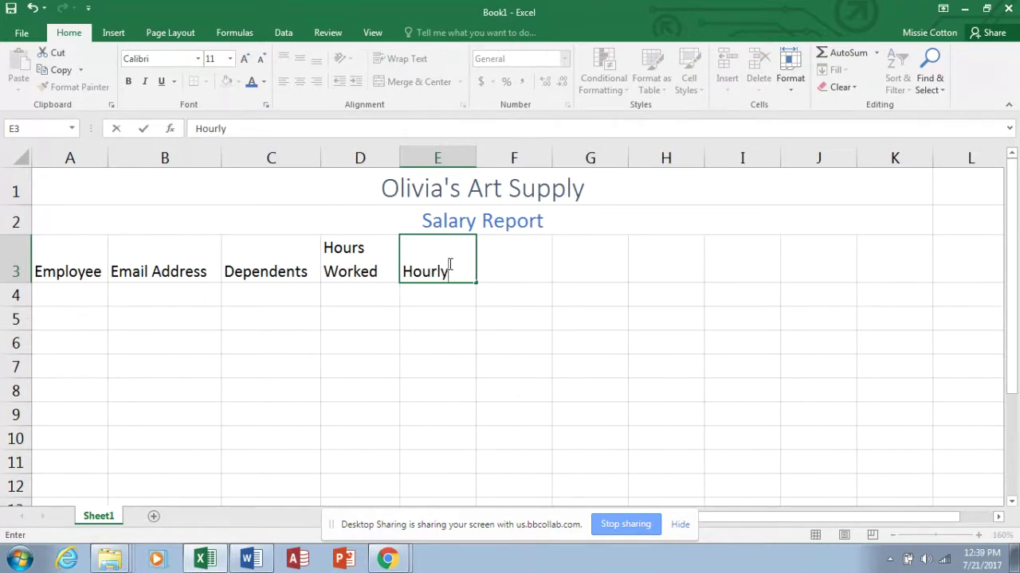
key("alt+Return")
type("Pay")
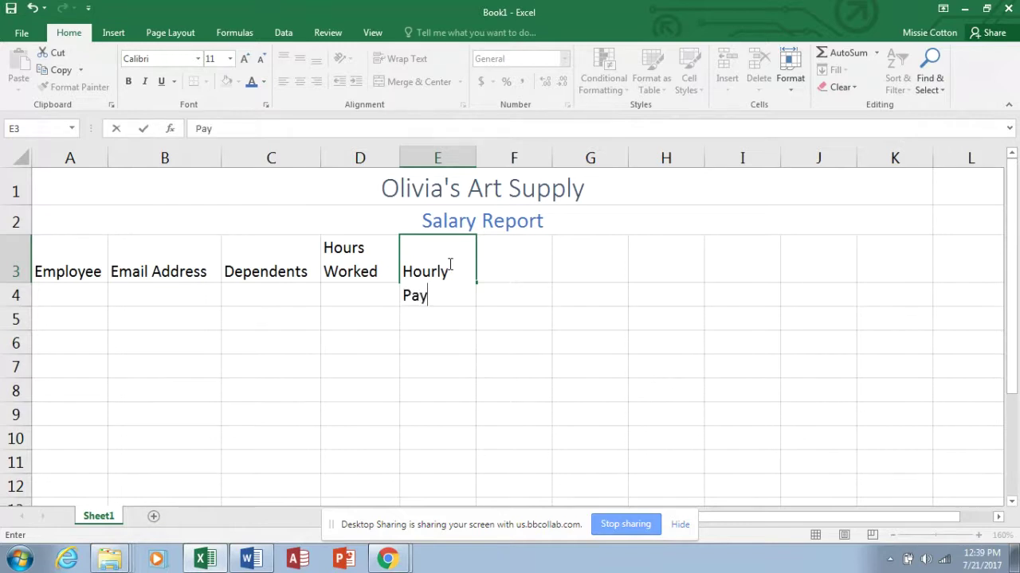
key("alt+Return")
type("Rate")
key("Return")
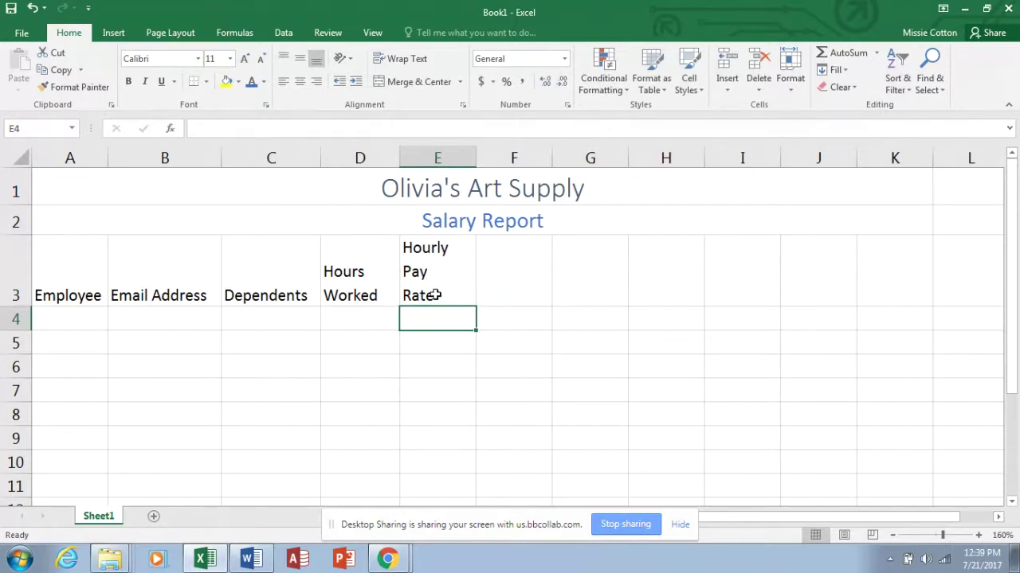
Add the headings Gross Pay in F3 and Federal Tax in G3, widening column G to fit.
left_click(512, 279)
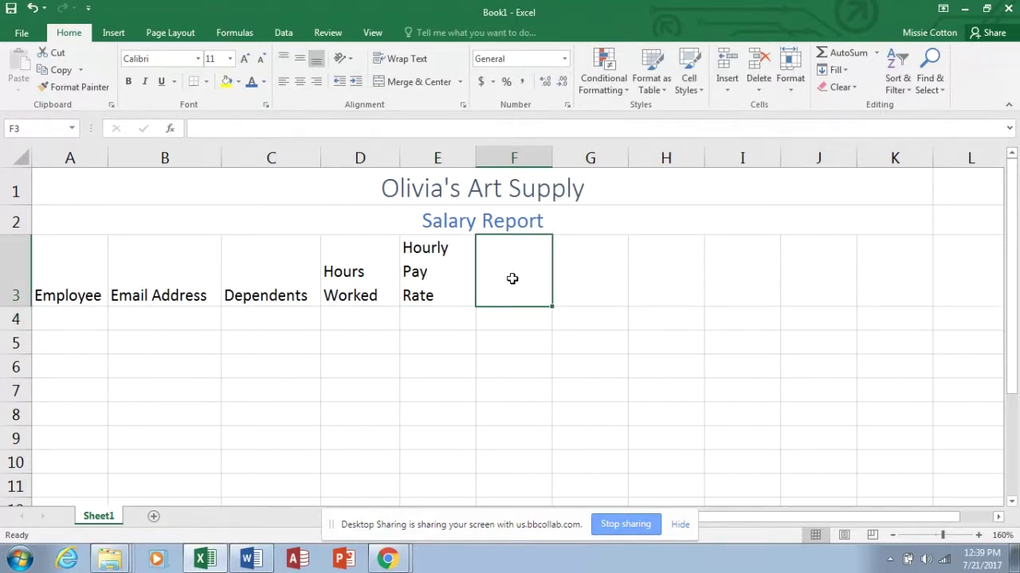
type("Gross")
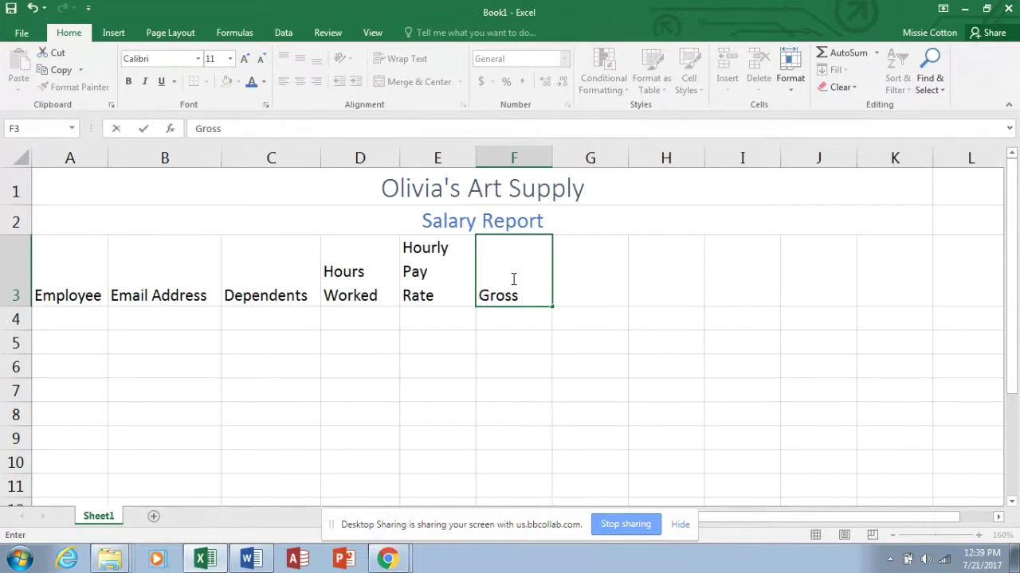
type(" Pay")
key("Tab")
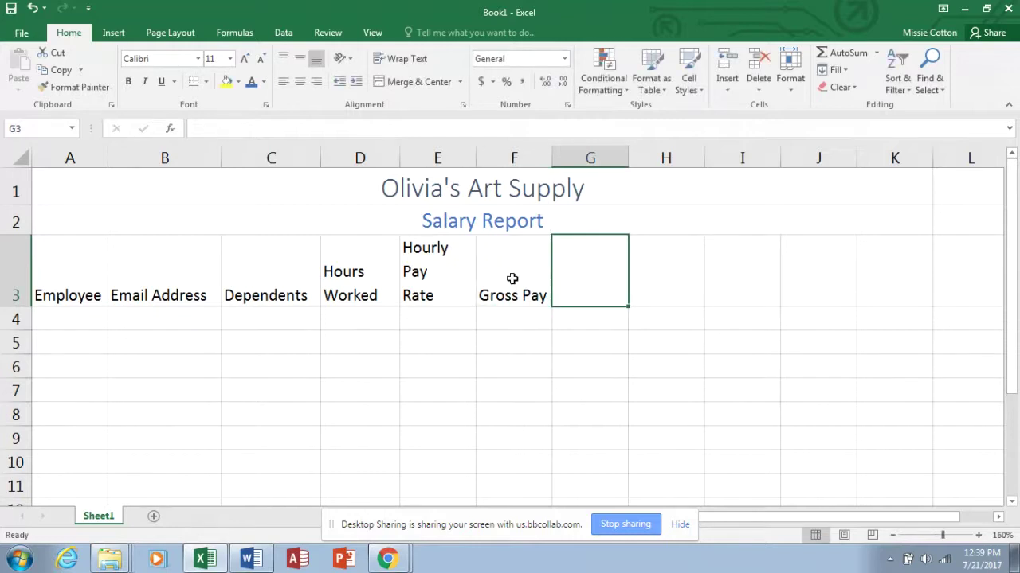
type("Federa")
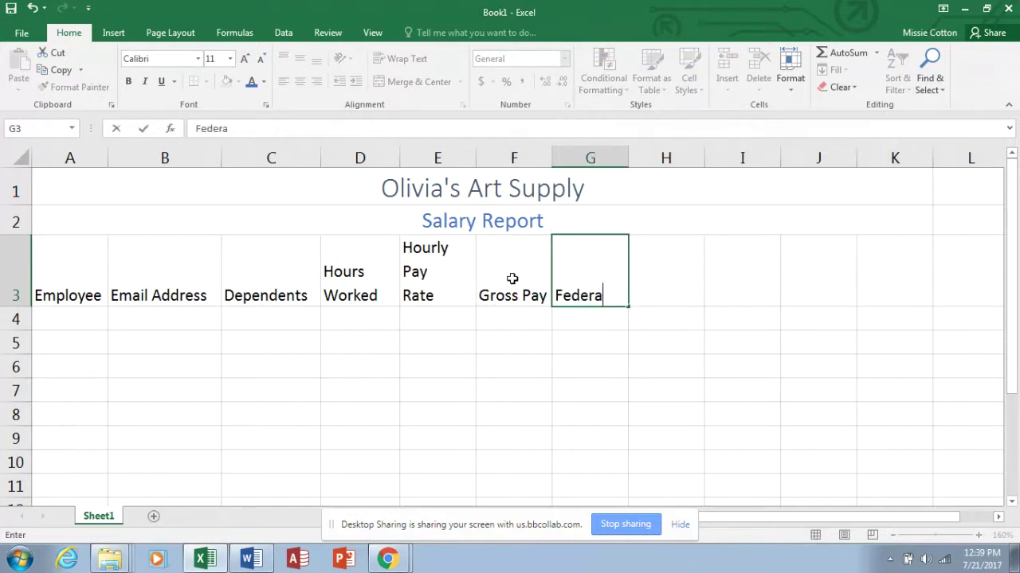
type("l Tax")
key("BackSpace")
key("BackSpace")
type("ax")
key("Return")
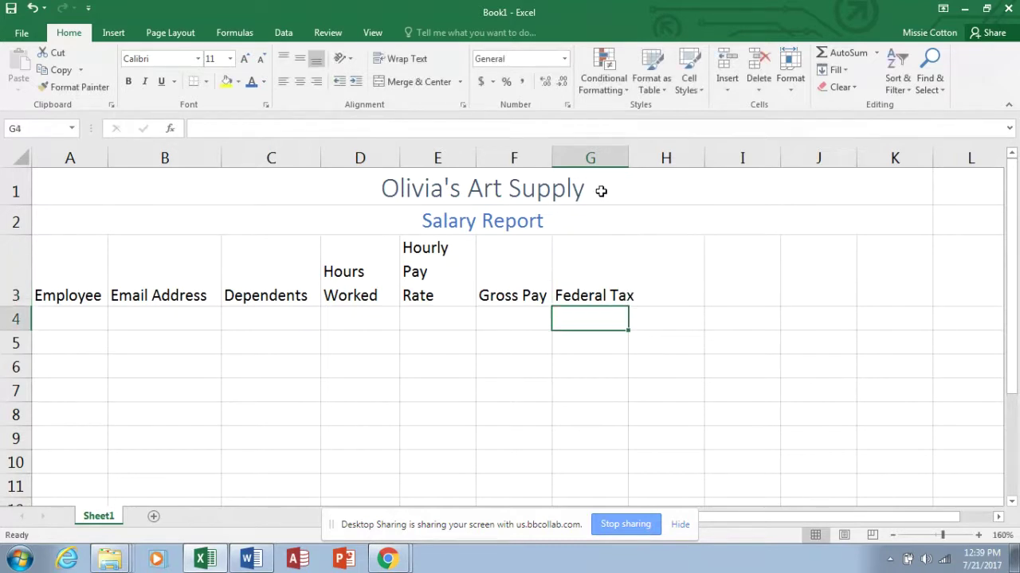
left_click_drag(628, 169, 645, 168)
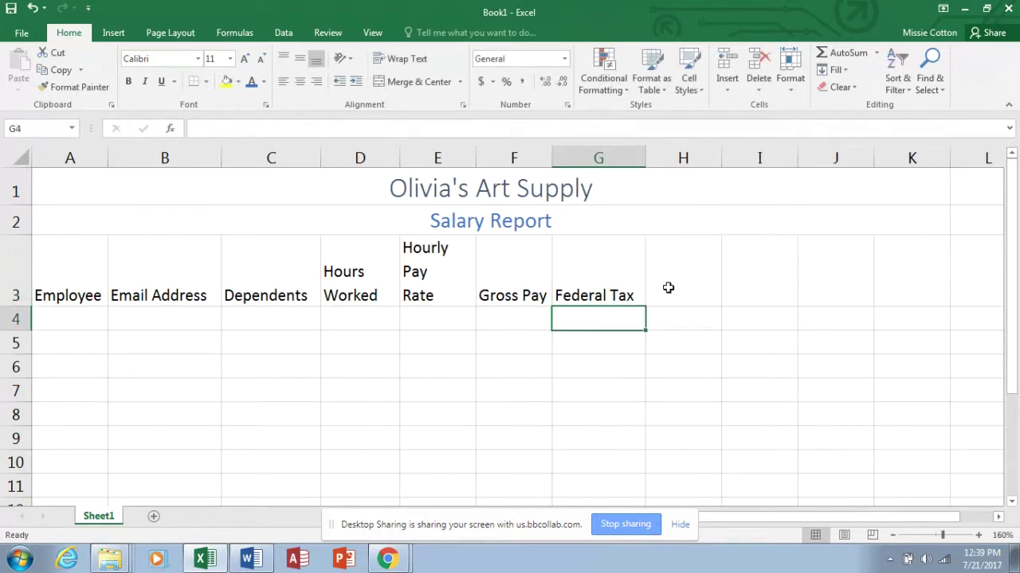
Add the headings State Tax, Tax %, Net Pay and Hire Date across H3:K3.
left_click(668, 288)
type("State Tax")
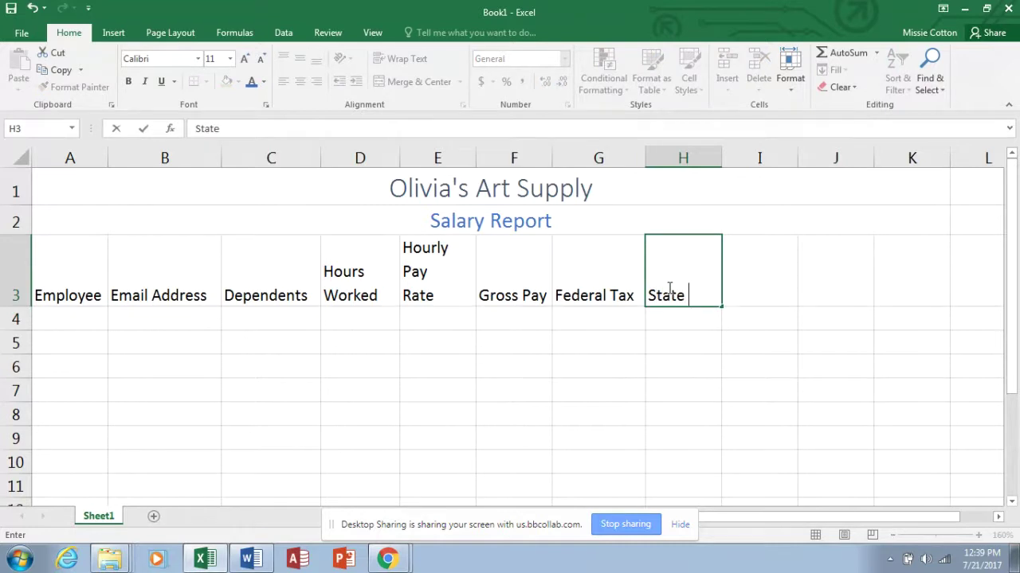
left_click(751, 288)
type("Tax %")
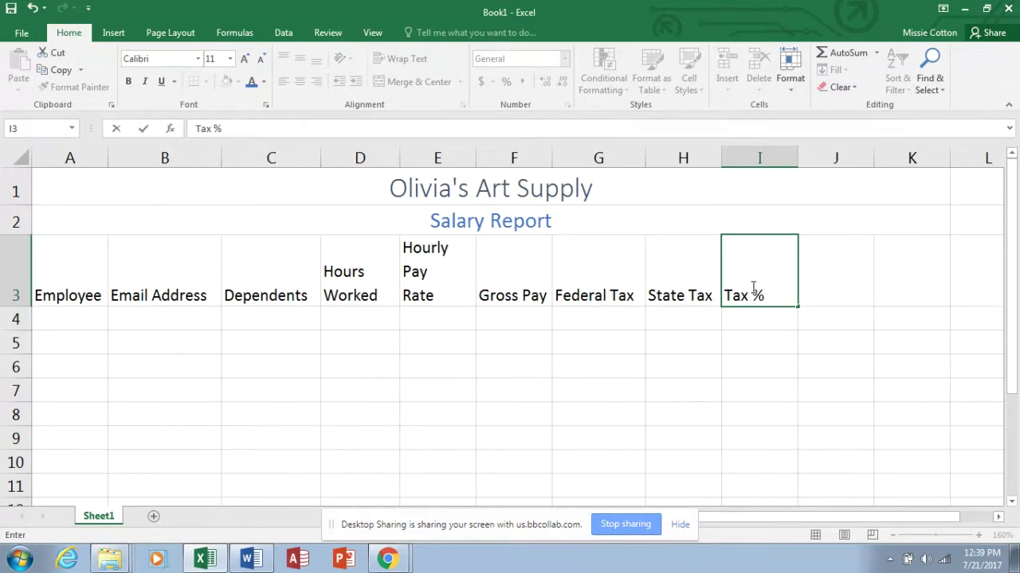
key("Tab")
type("Net P")
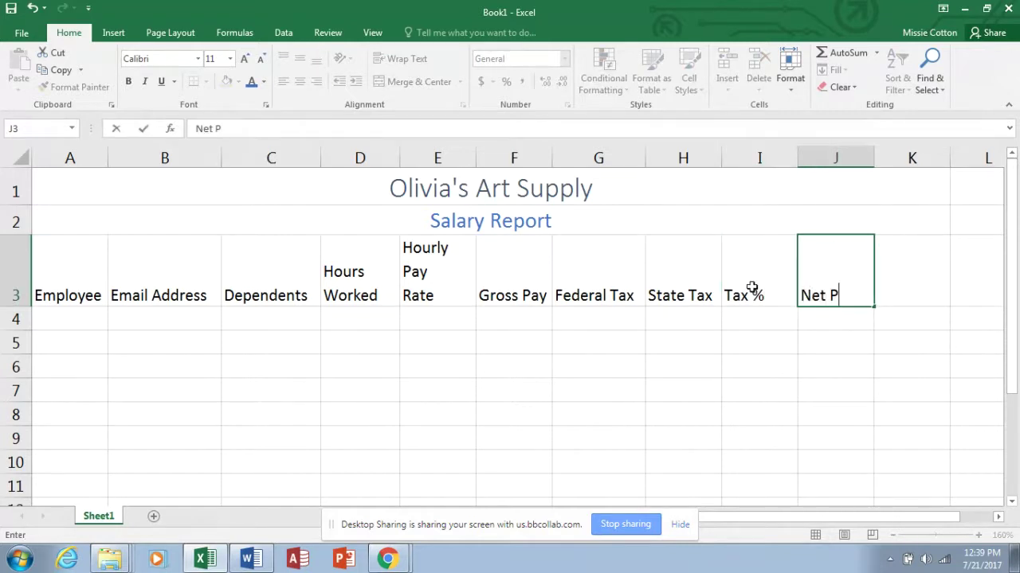
type("ay")
key("Tab")
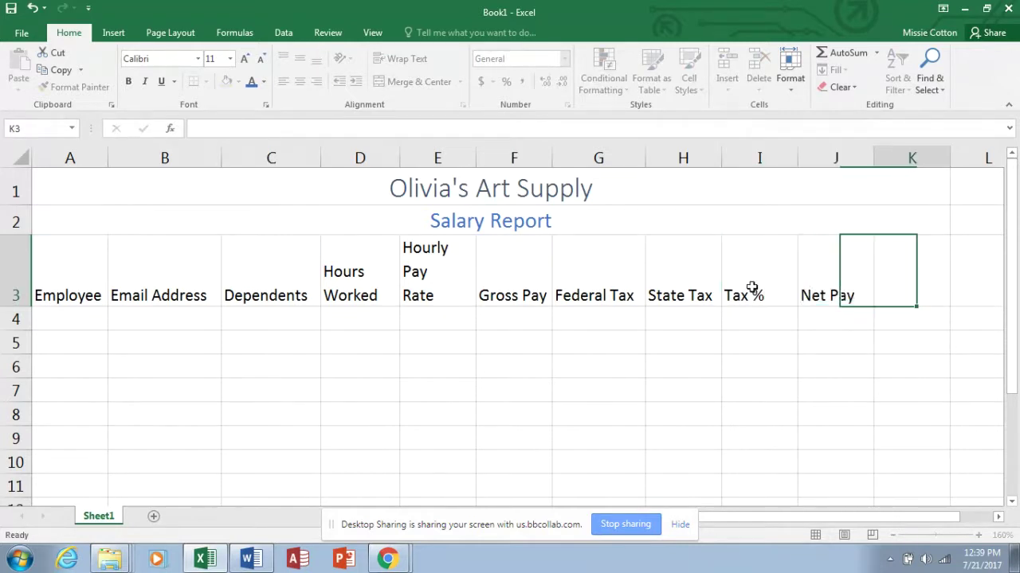
type("Hire Date")
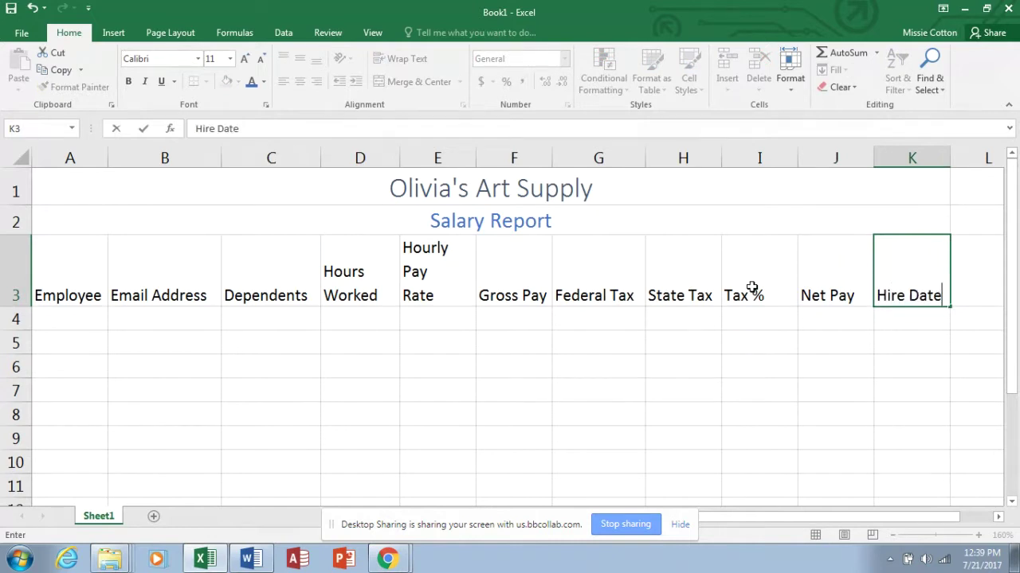
Enter the first employee's name (last, first) in A4 and auto-fit column A.
left_click(87, 324)
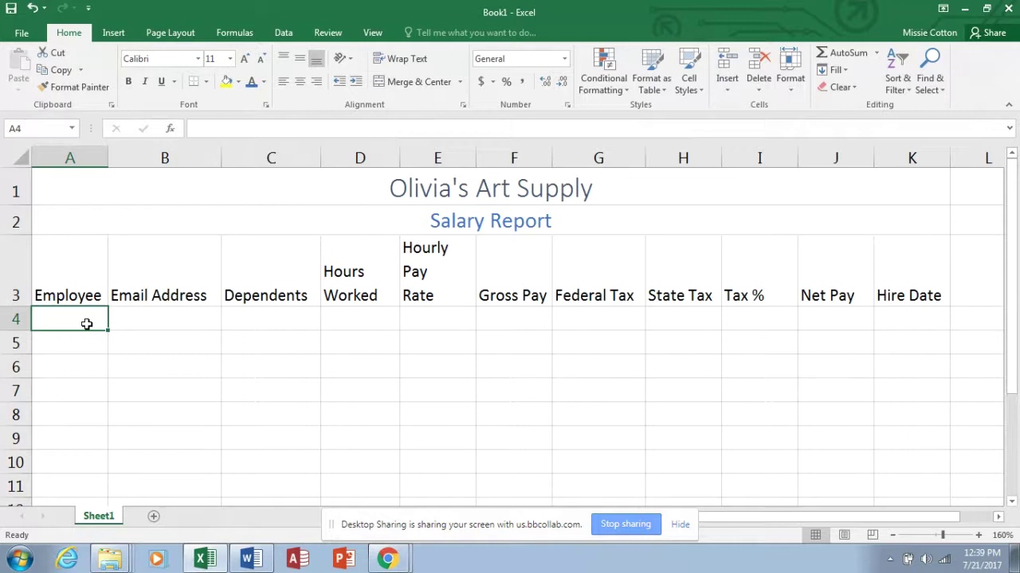
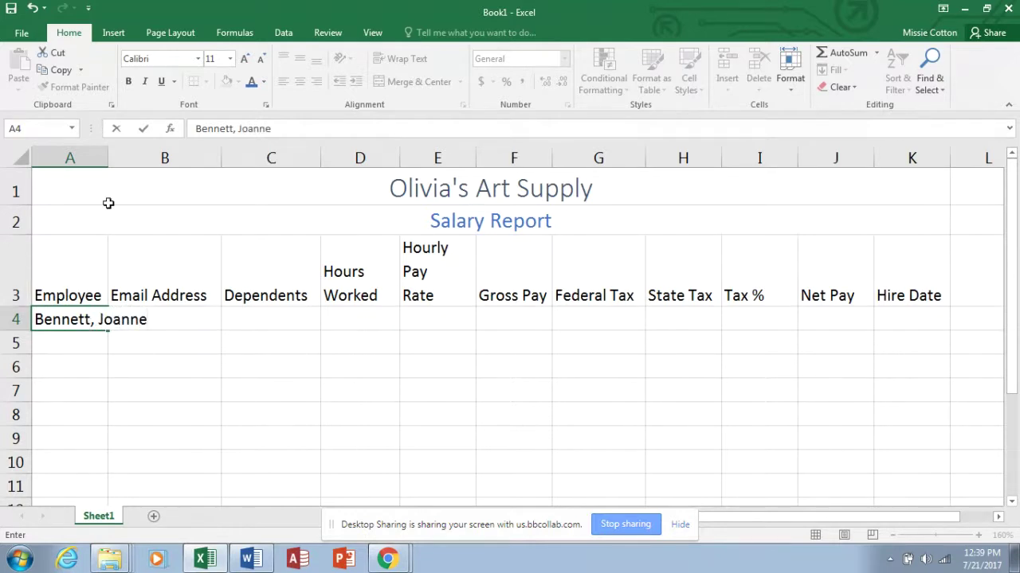
left_click(106, 158)
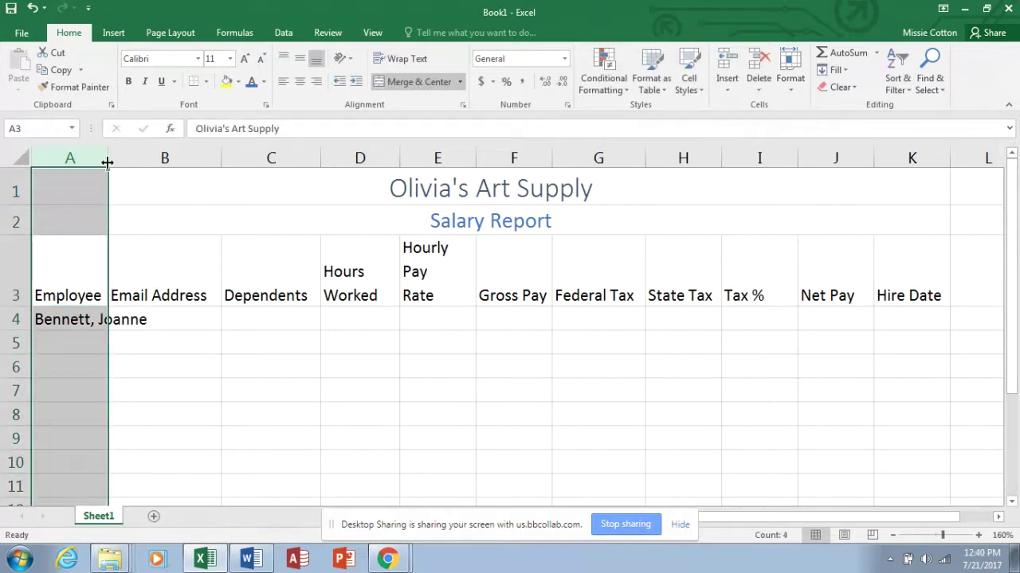
double_click(108, 157)
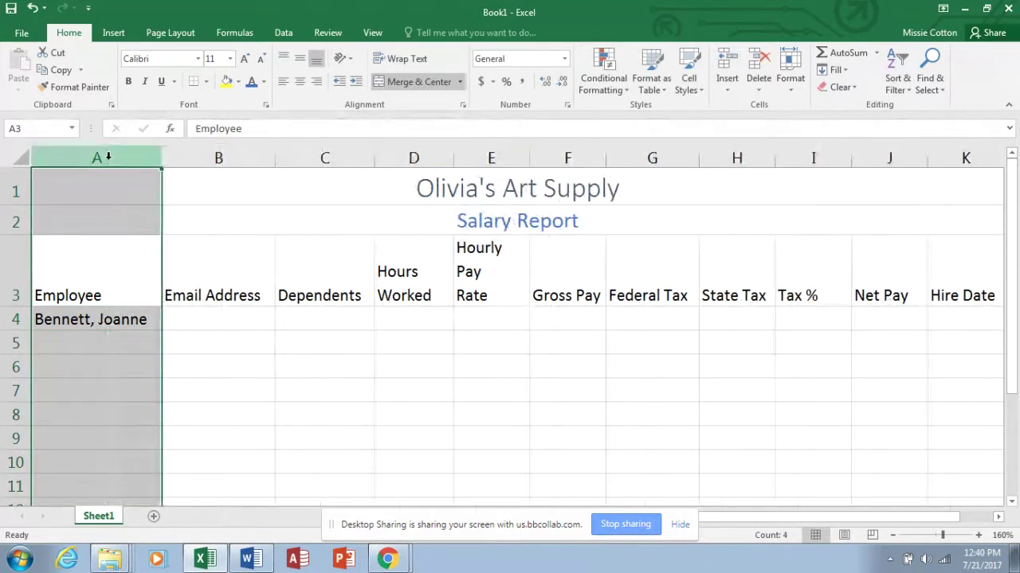
left_click(93, 339)
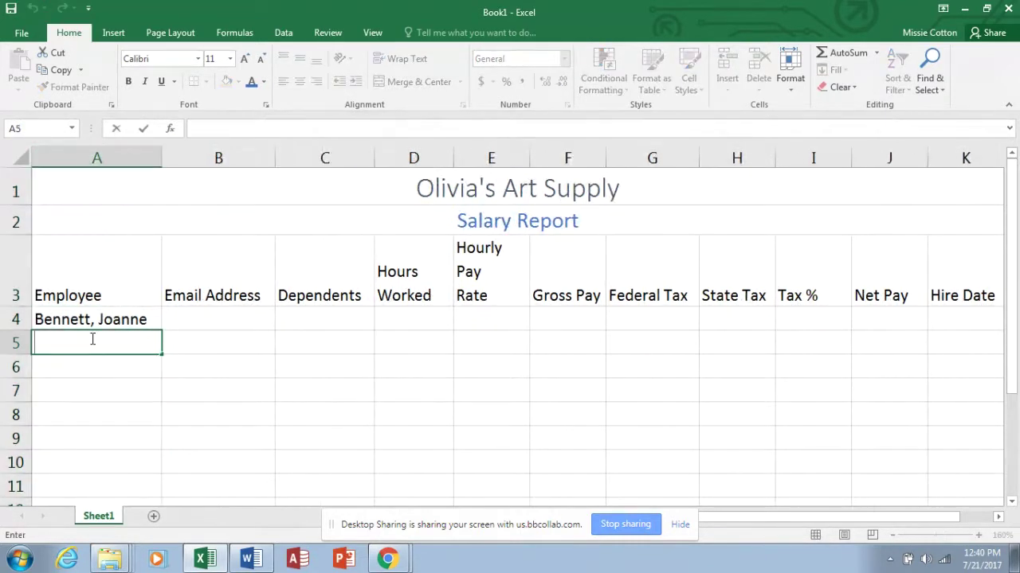
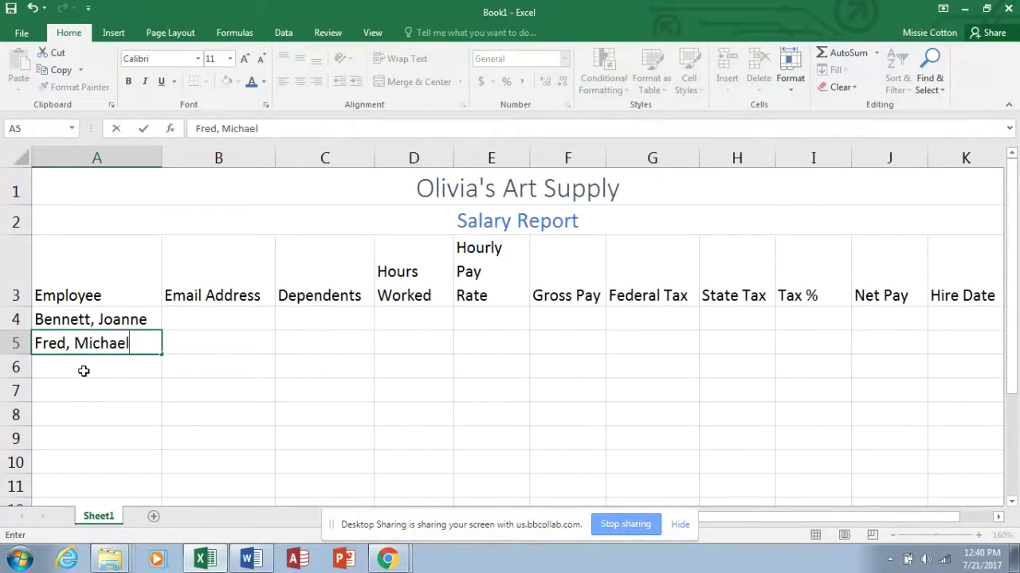
Enter the next four employee names, last name first, in A5 through A8.
key("Return")
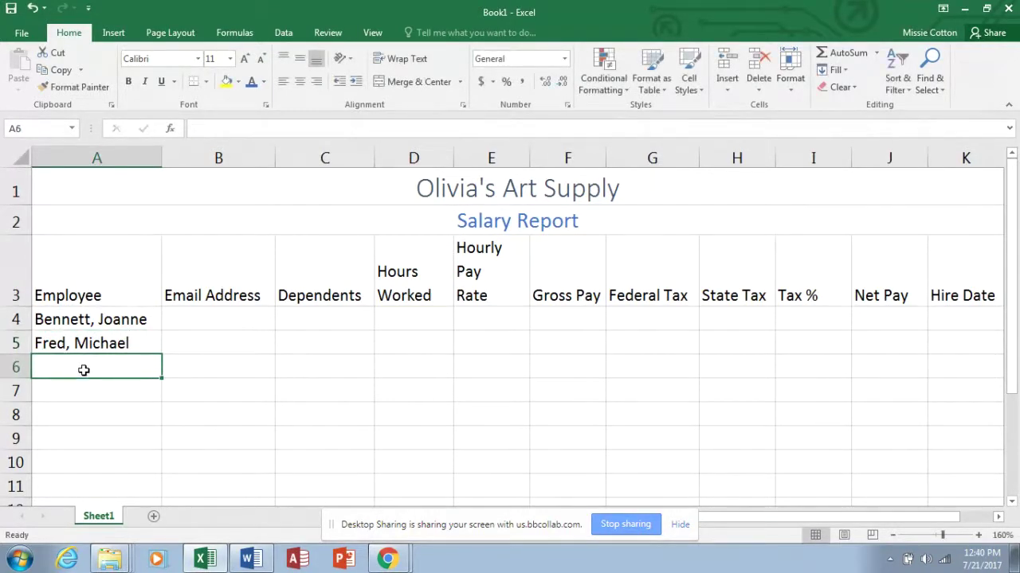
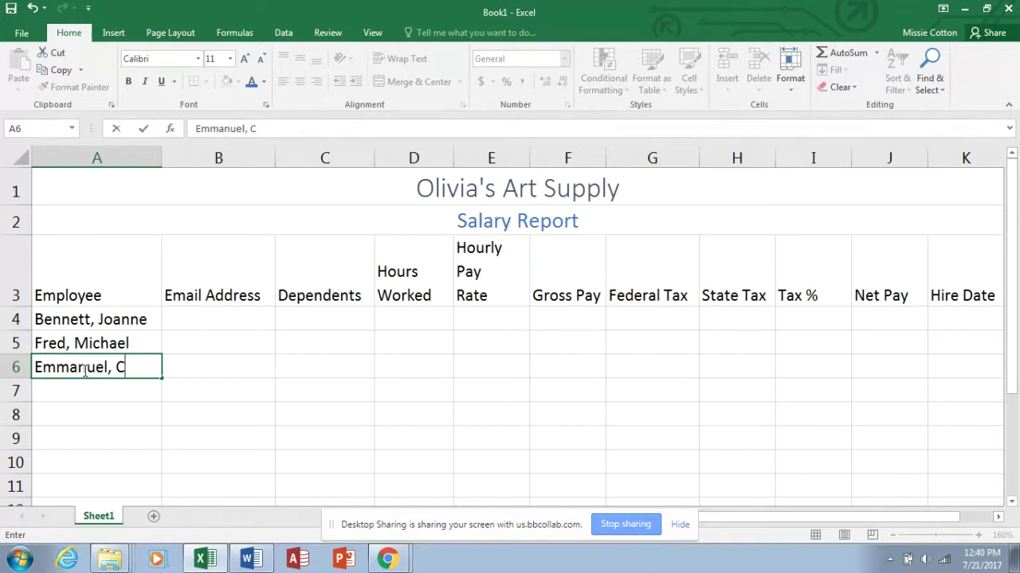
key("Return")
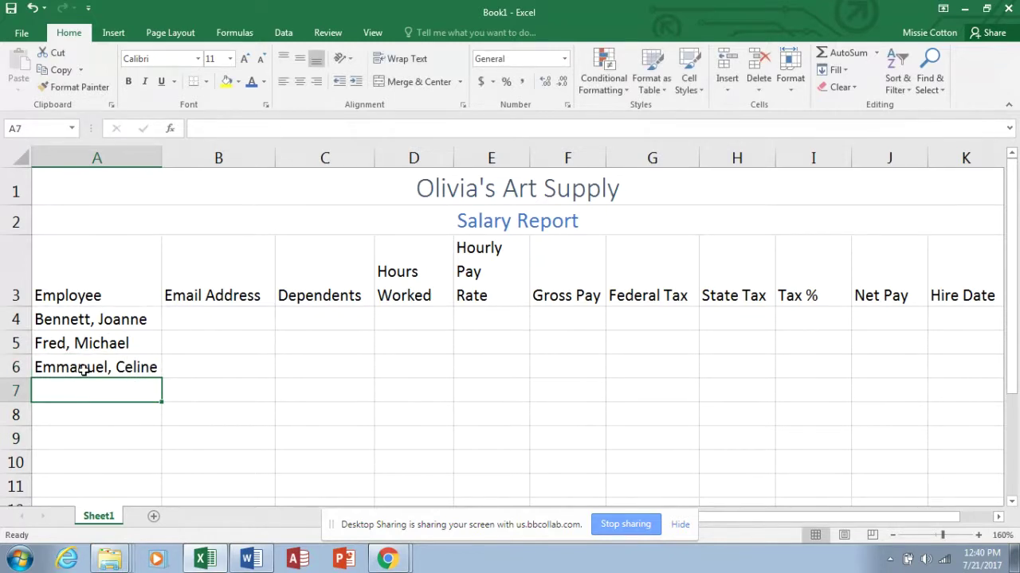
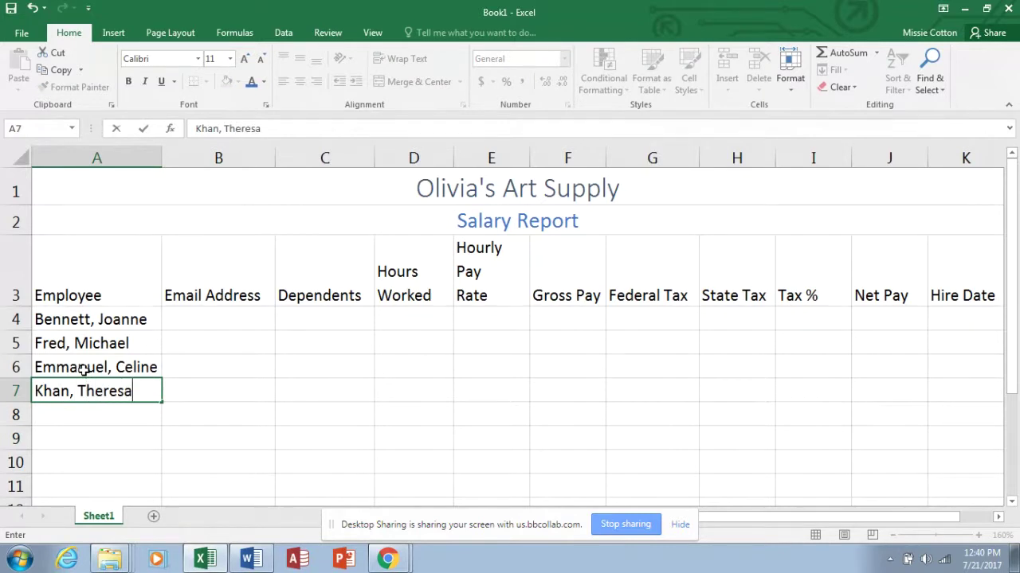
key("Return")
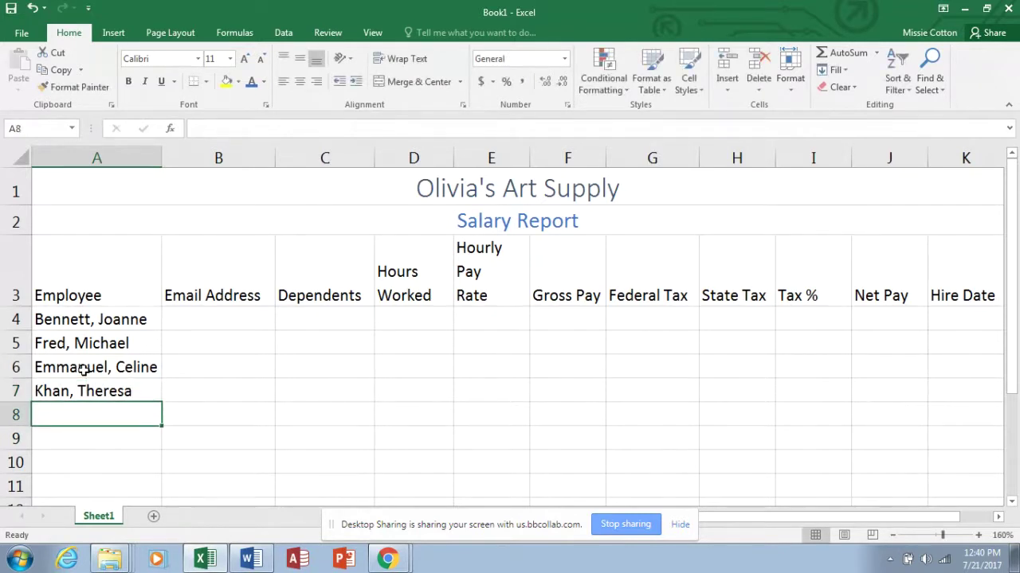
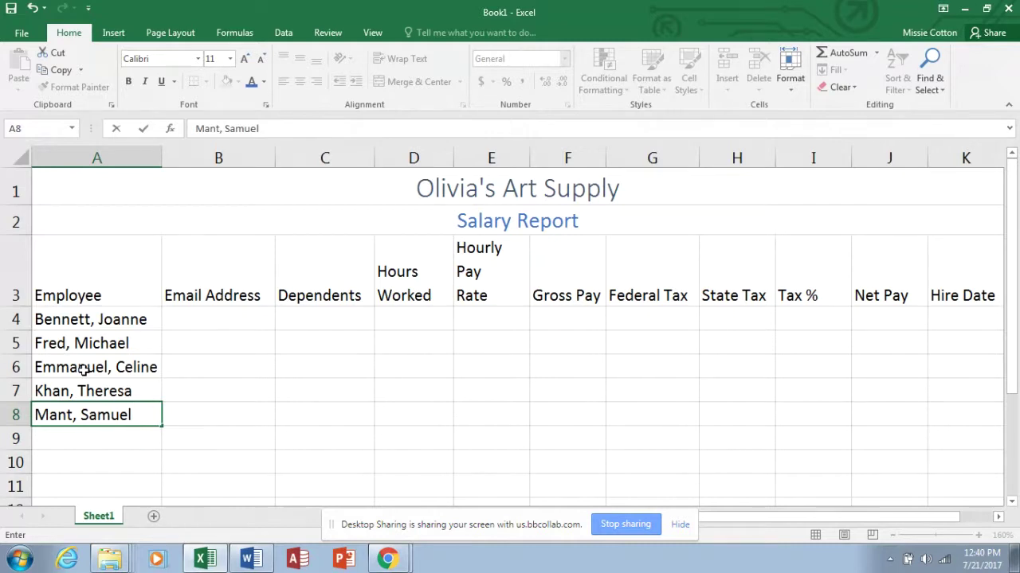
left_click(45, 437)
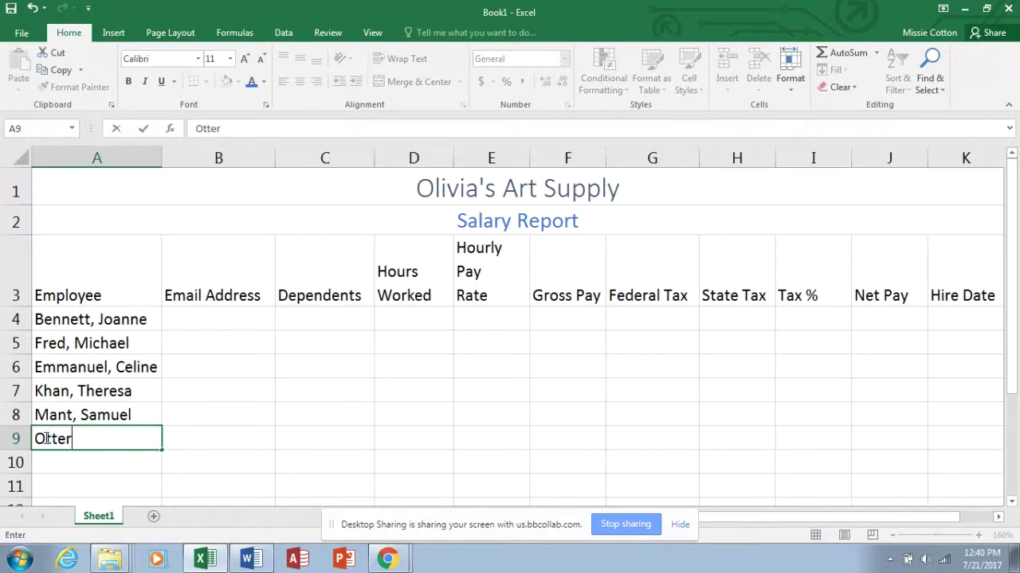
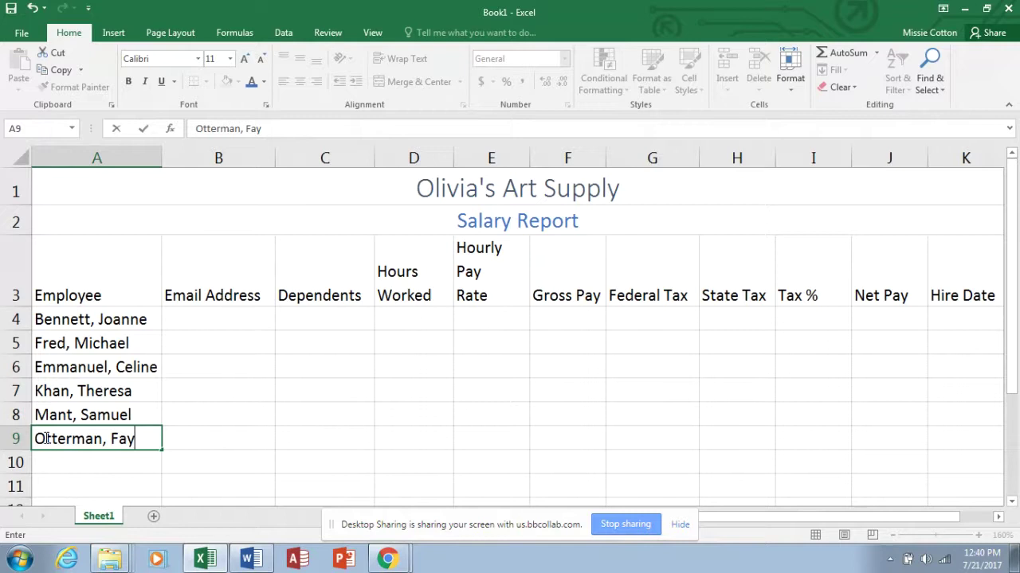
Enter the remaining four employee names, last name first, in A9 through A12.
left_click(45, 460)
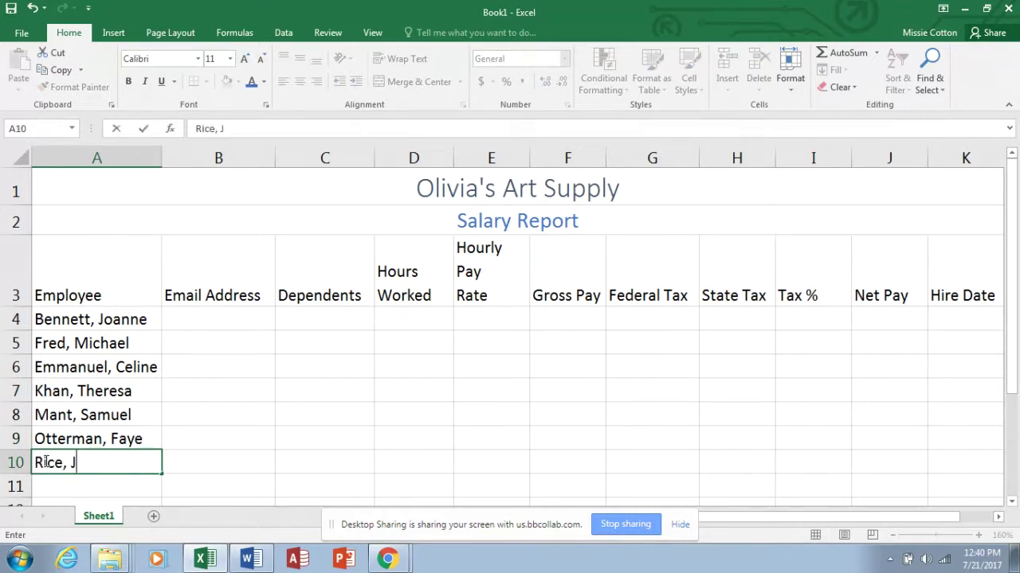
left_click(43, 488)
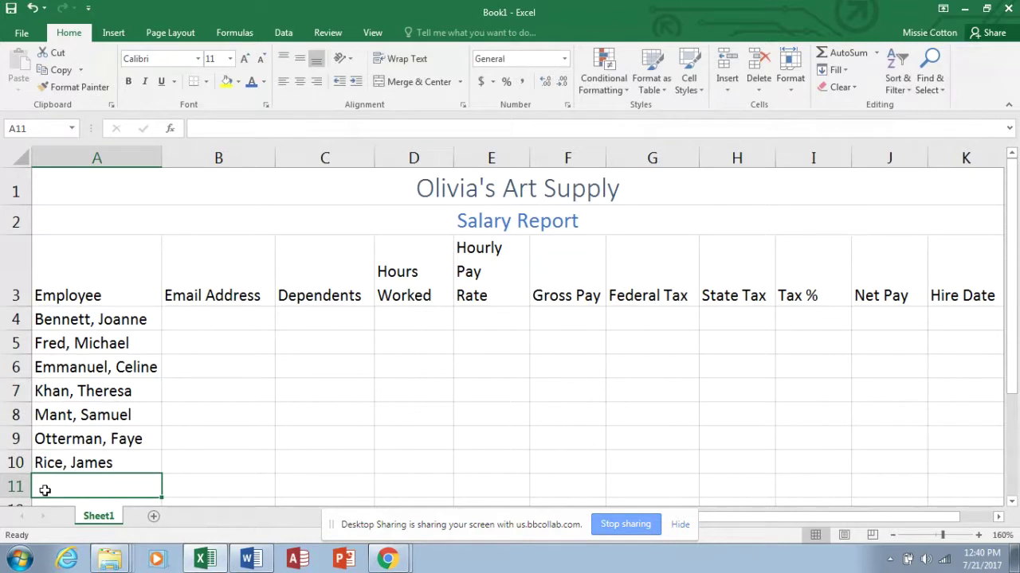
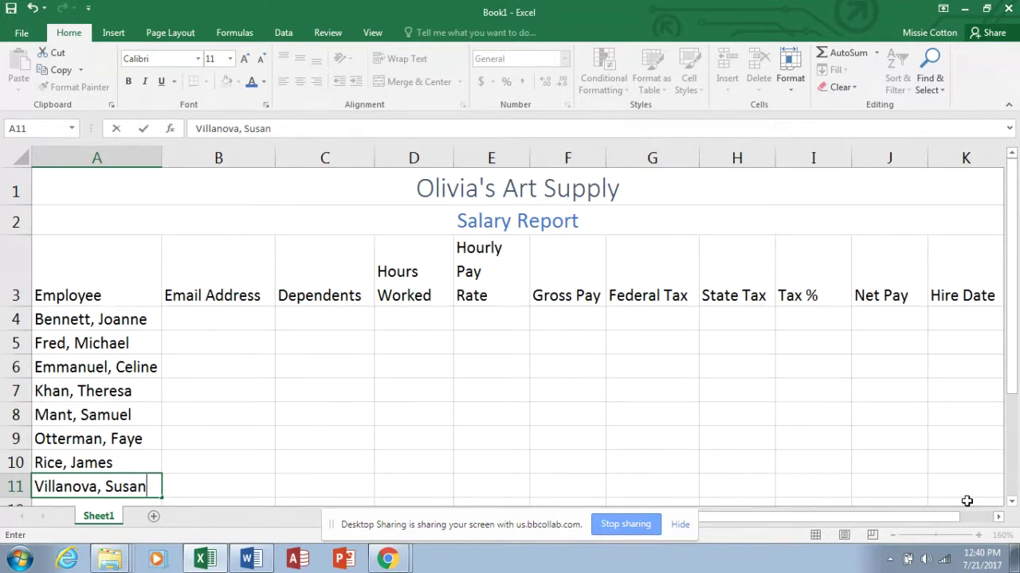
left_click(1012, 501)
left_click(1012, 501)
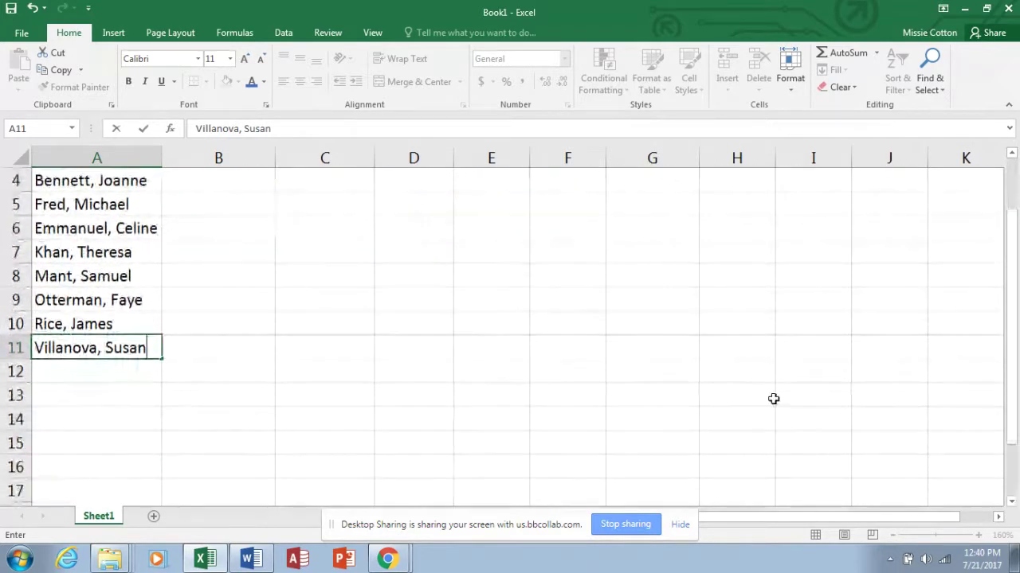
left_click(149, 366)
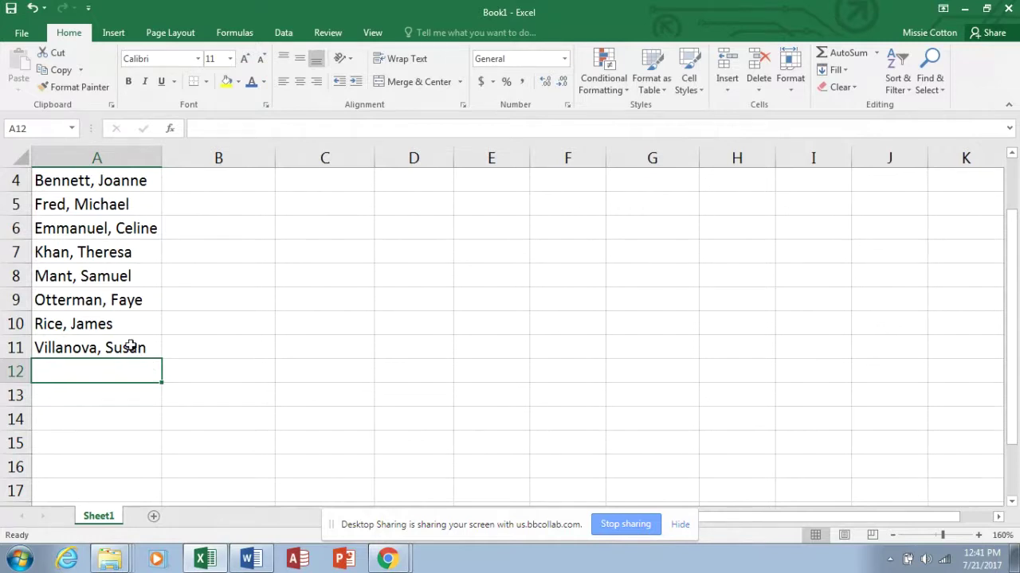
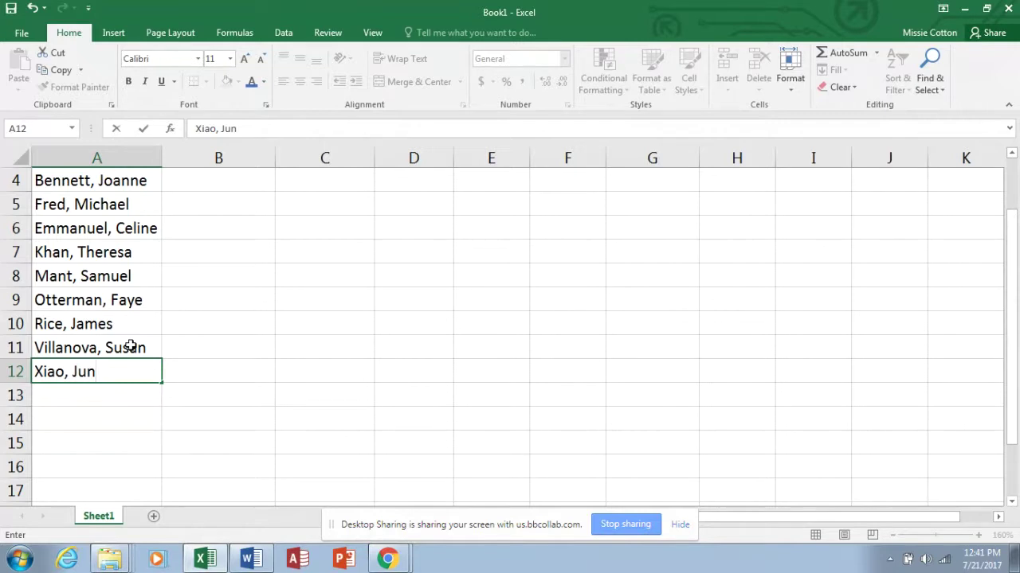
left_click(91, 393)
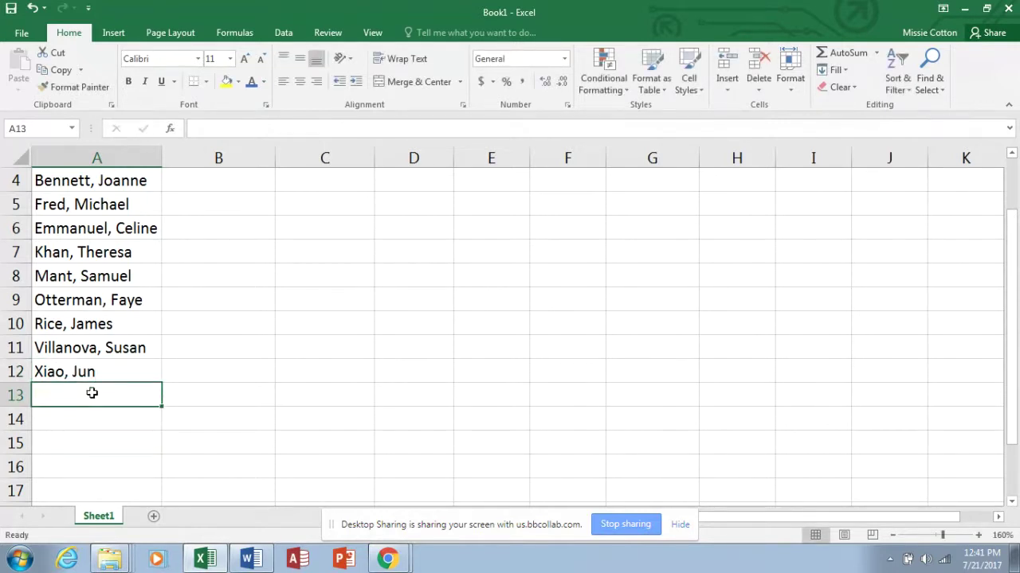
Type the labels Totals, Highest, Lowest and Average into A13 through A16.
type("Totals")
key("Return")
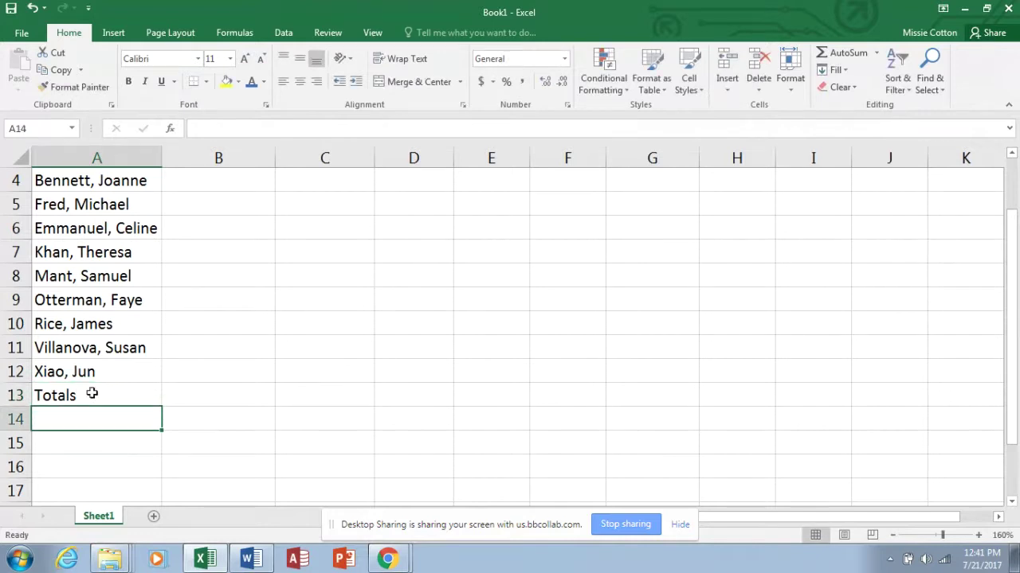
type("Highest")
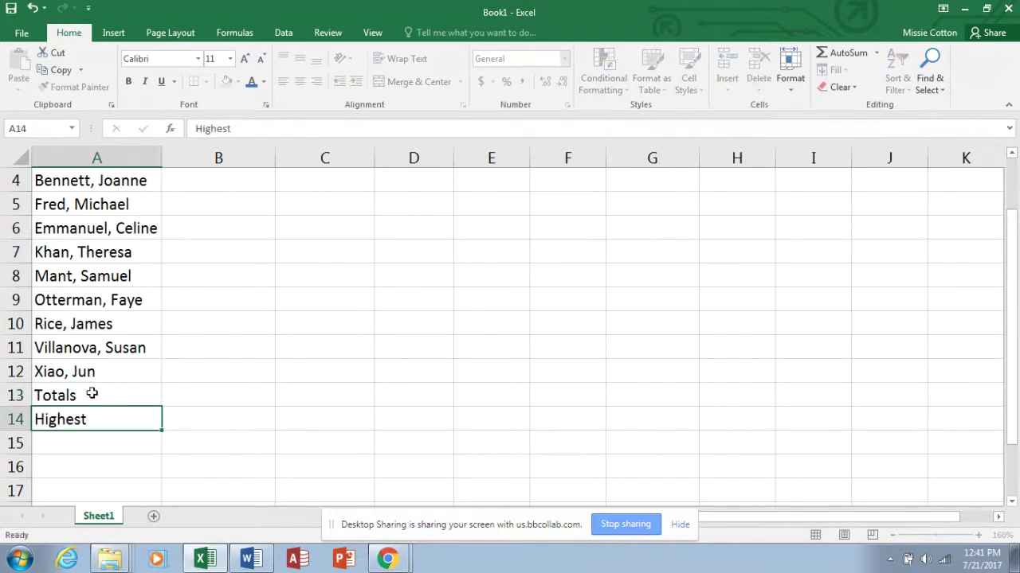
key("Return")
type("Lowes")
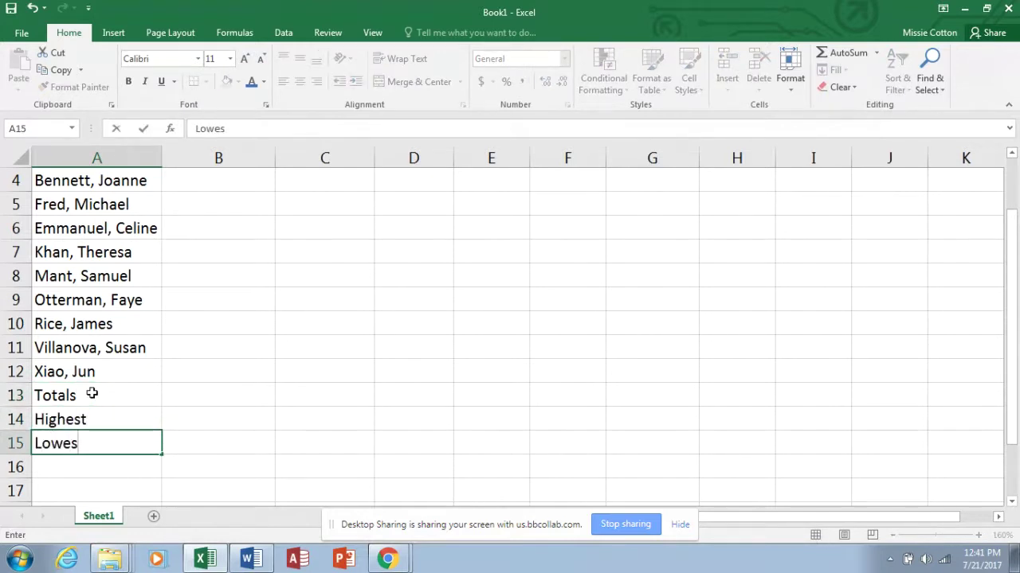
type("t")
key("Return")
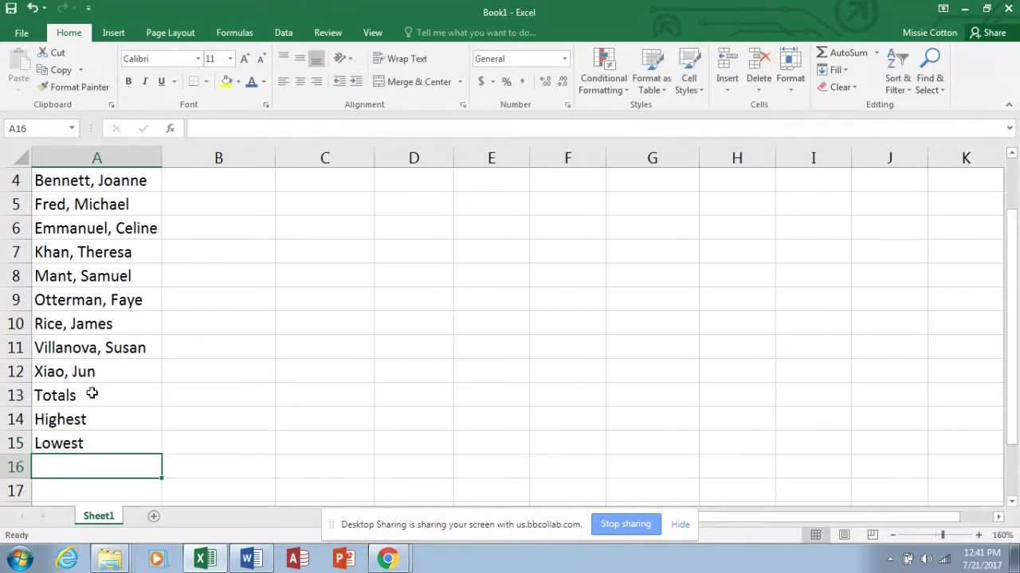
type("Average")
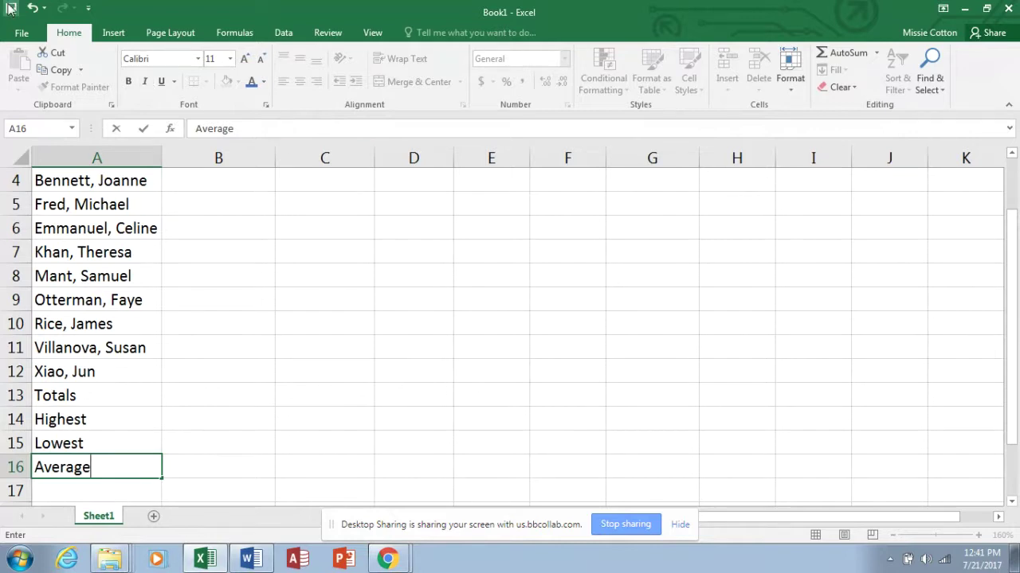
left_click(22, 32)
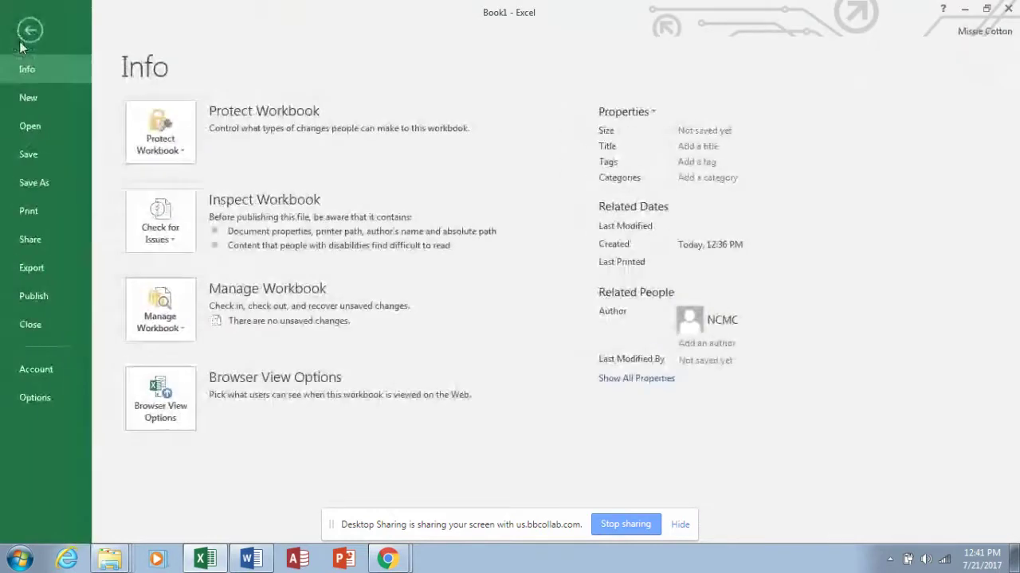
Save the workbook to the Desktop as 'Olivias Art Supply' followed by the student's name.
left_click(35, 184)
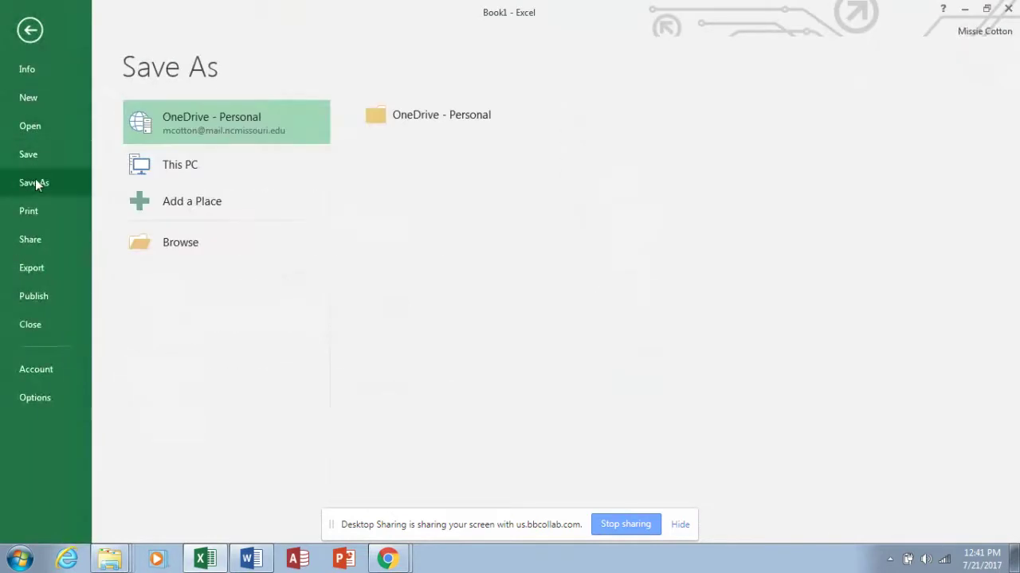
left_click(172, 236)
left_click(80, 34)
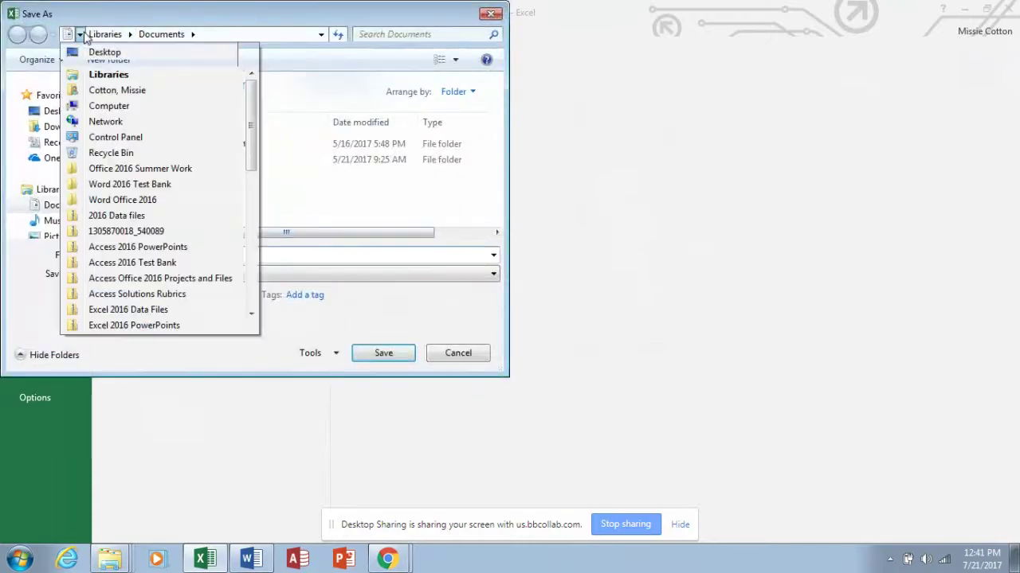
left_click(79, 33)
left_click(78, 34)
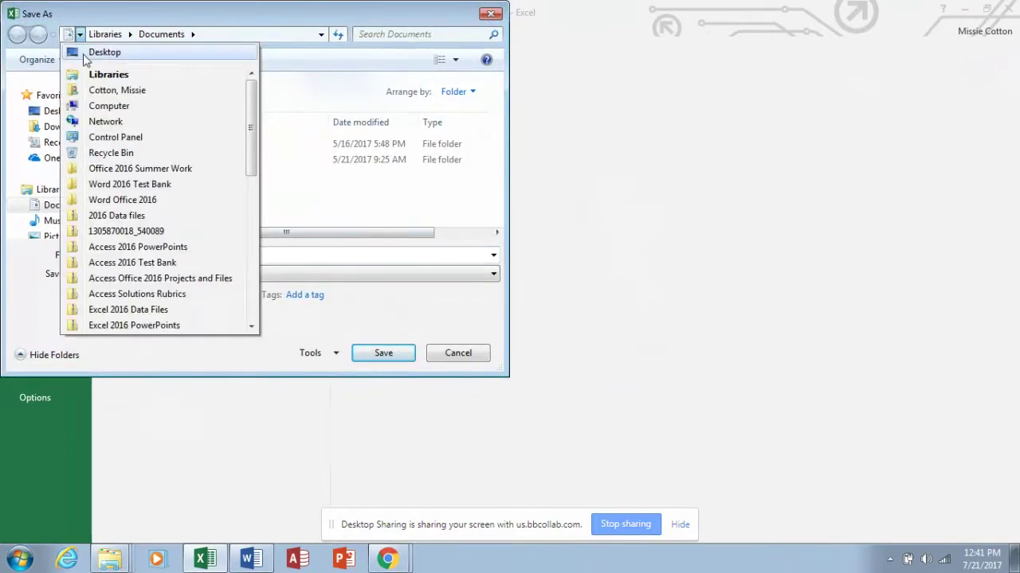
left_click(84, 53)
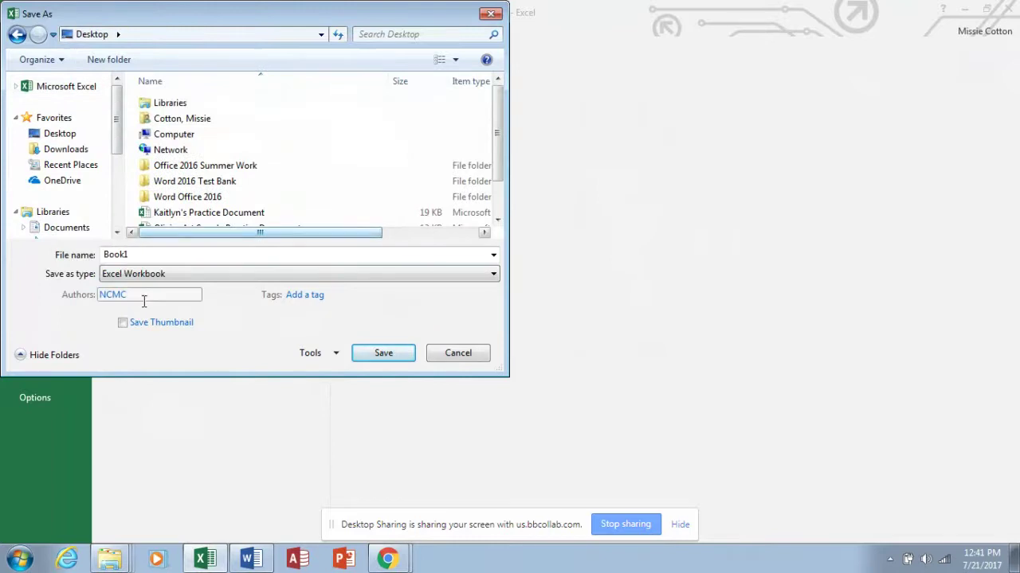
double_click(132, 256)
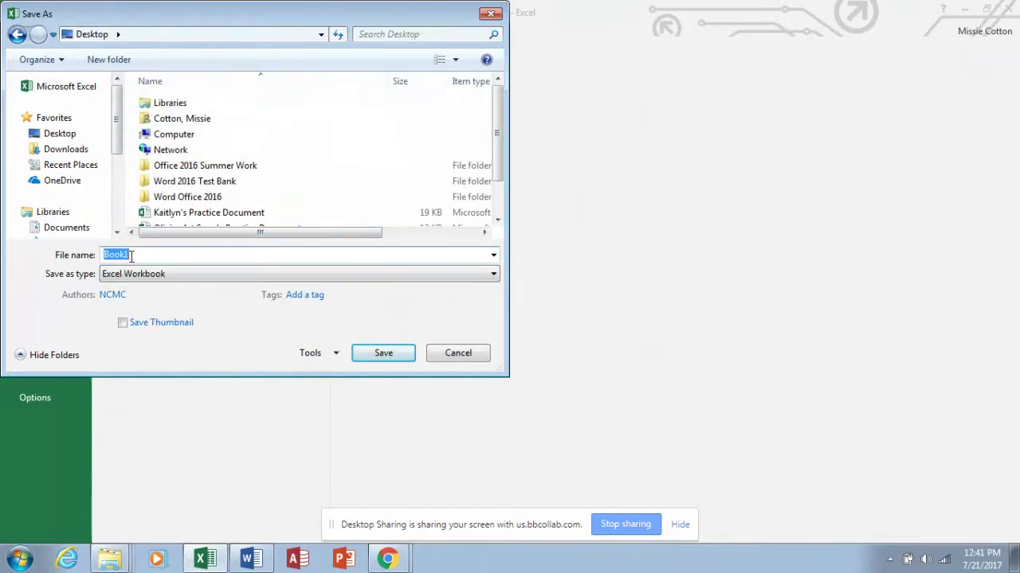
type("Oli")
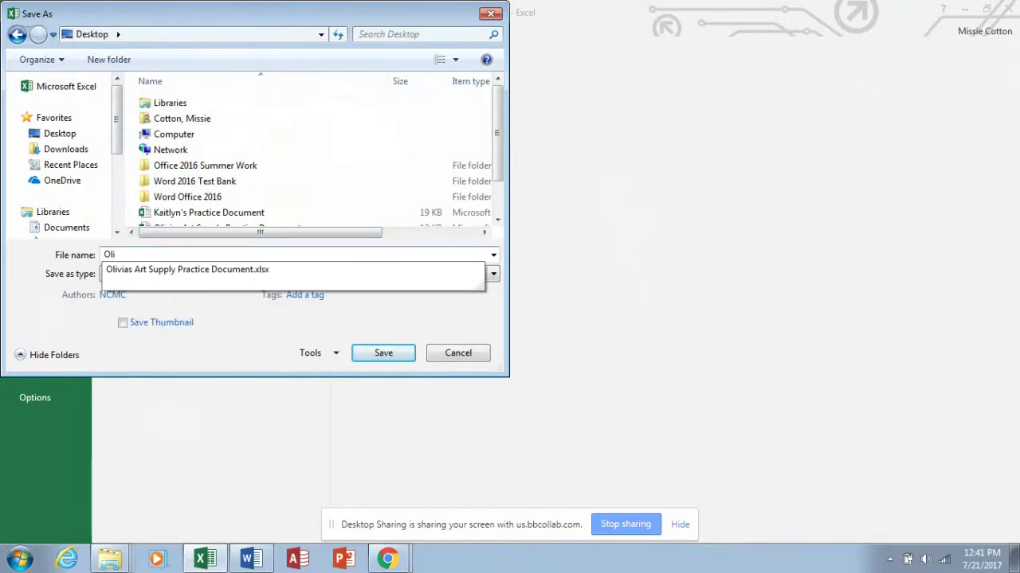
type("vias Art Supply MCotton")
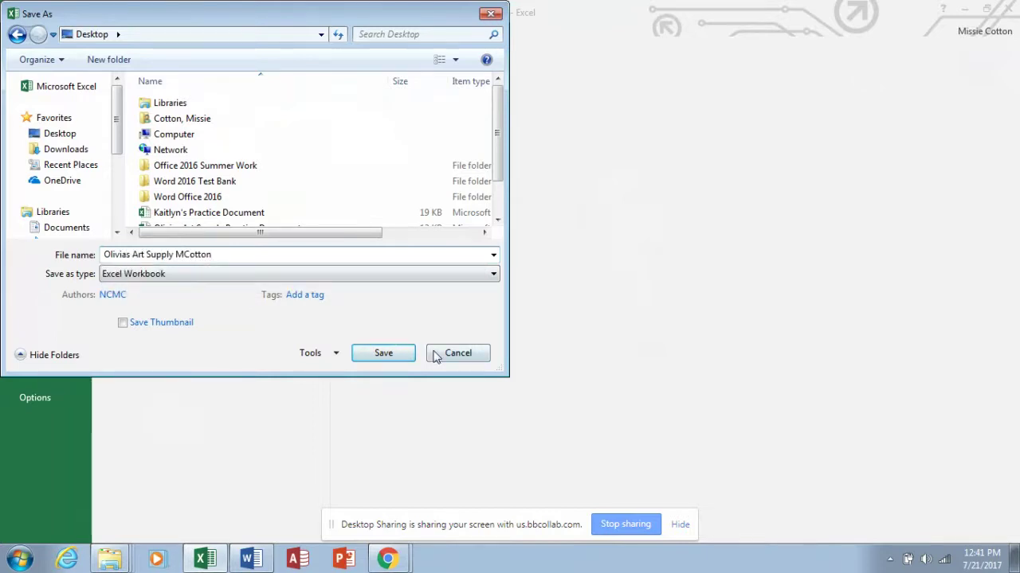
left_click(384, 353)
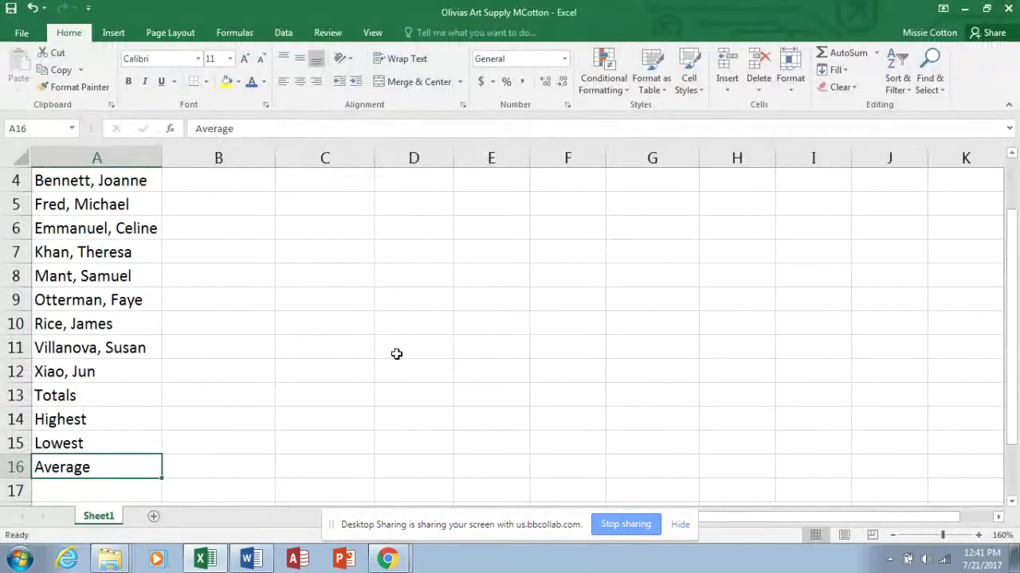
Zoom the sheet out to 140% and auto-fit column A to its longest entry.
left_click(892, 537)
left_click(892, 537)
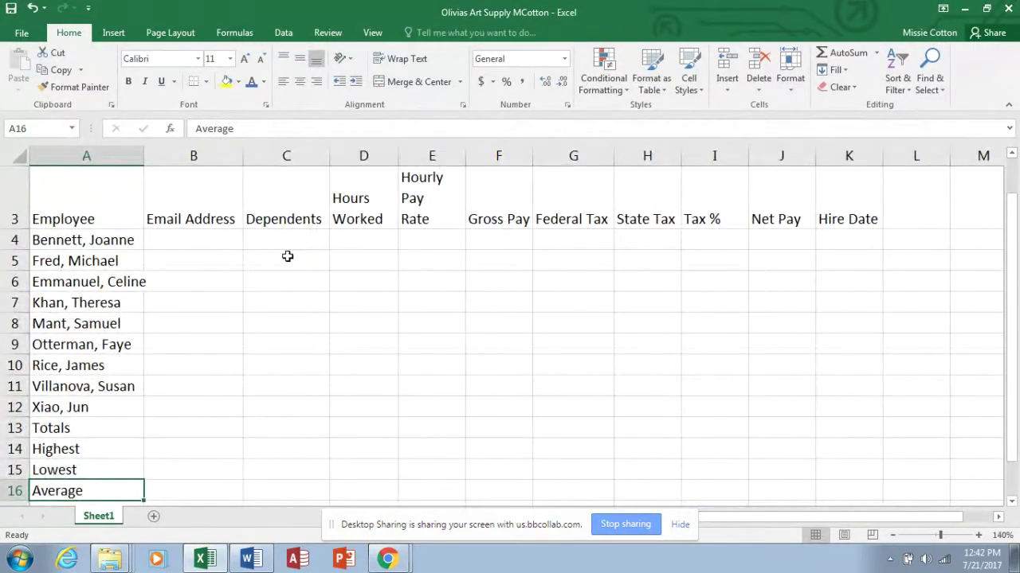
double_click(144, 156)
left_click(200, 241)
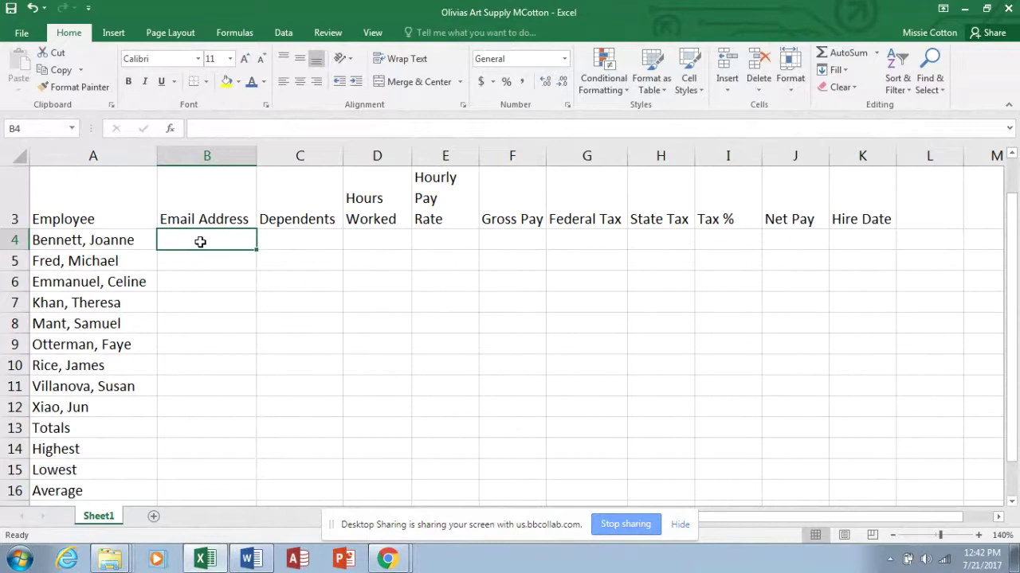
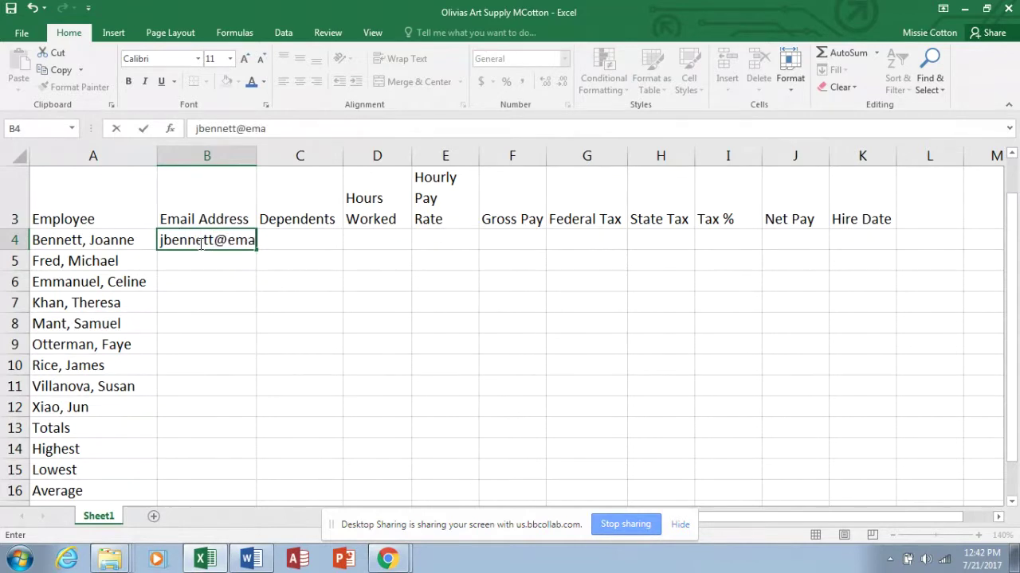
Type the first two employees' e-mail addresses into B4 and B5 as links.
key("Return")
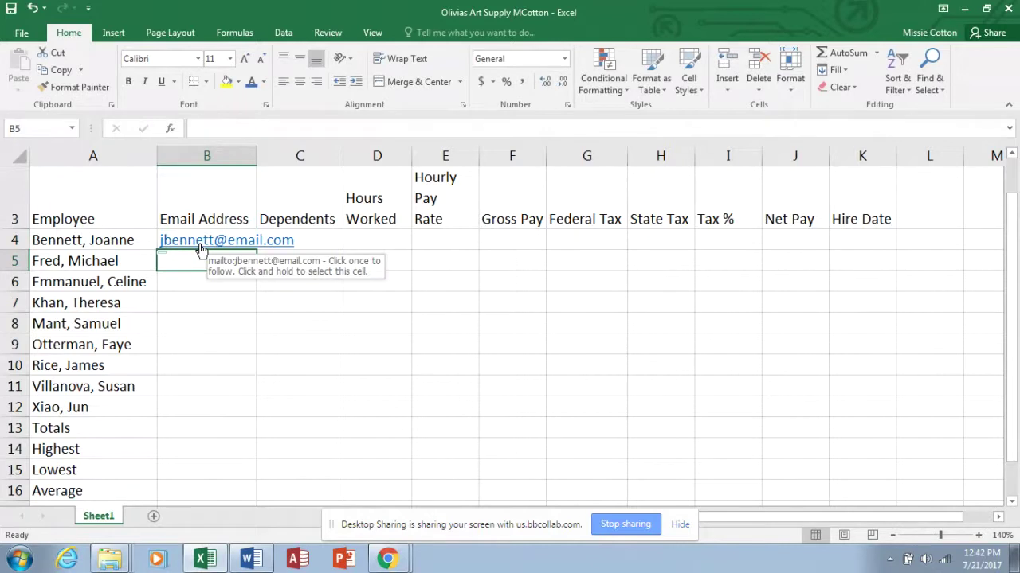
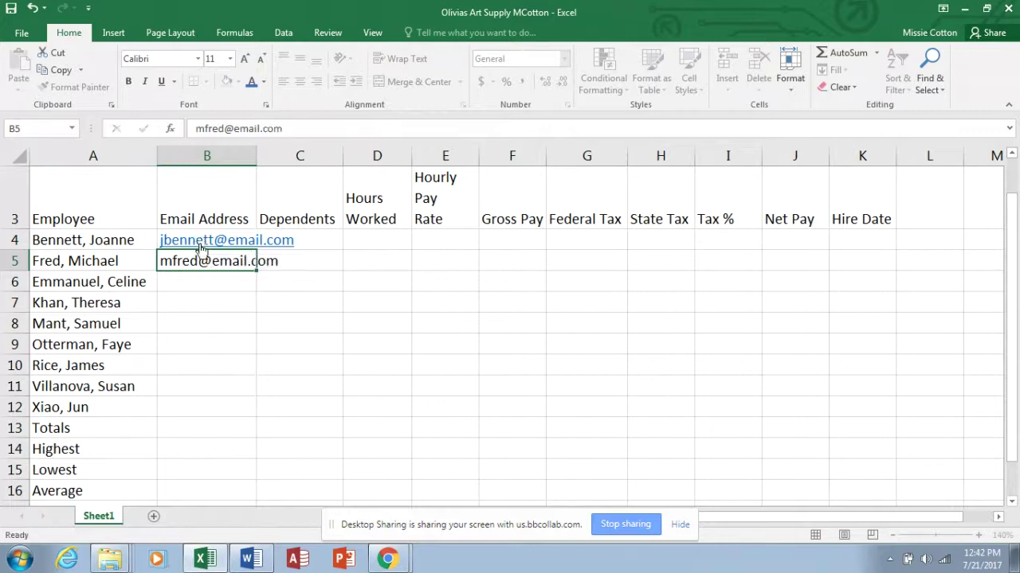
key("Return")
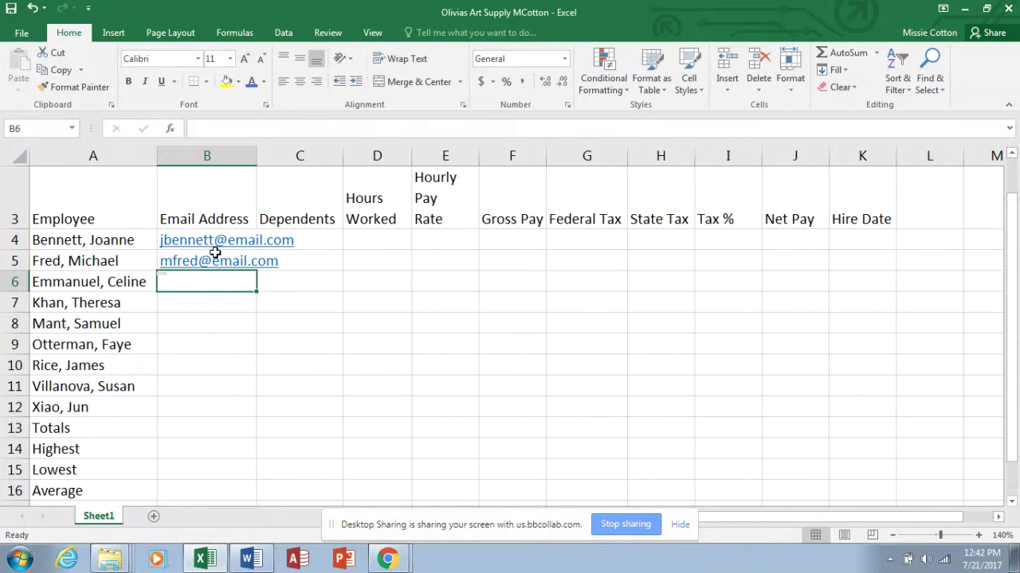
Run Flash Fill on the Email Address column and dismiss the no-pattern-found warning.
left_click(285, 33)
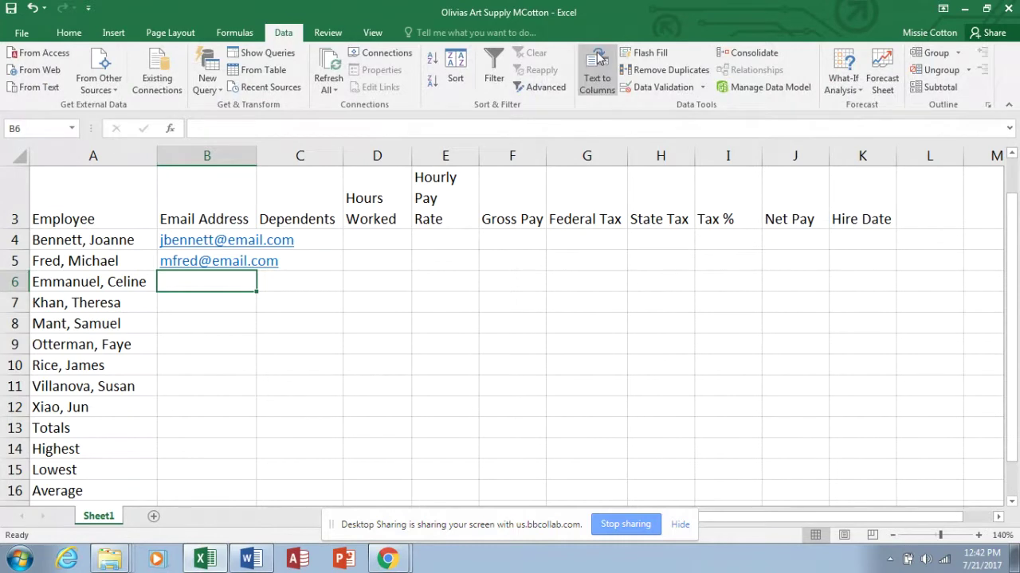
left_click(652, 54)
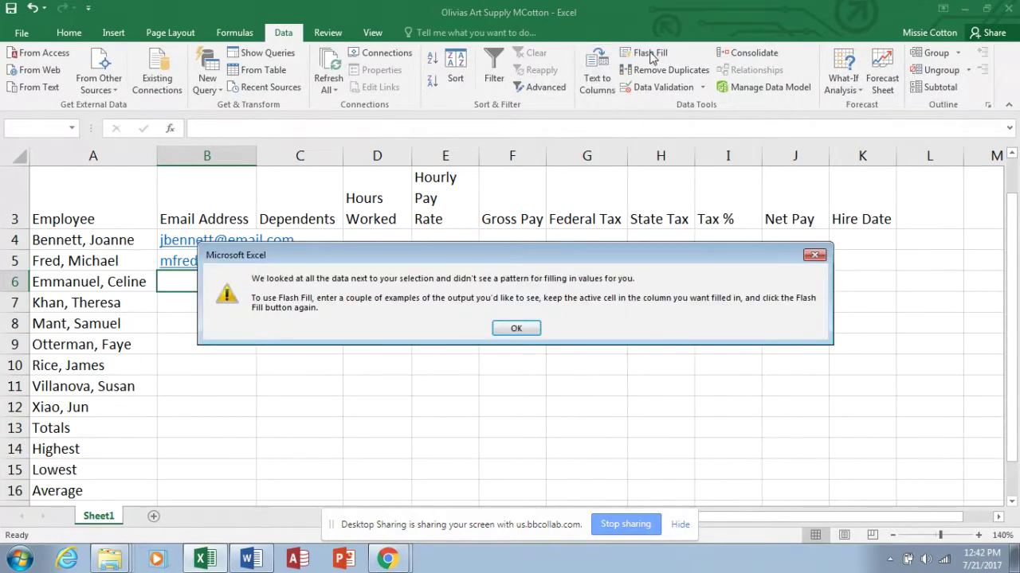
left_click(814, 255)
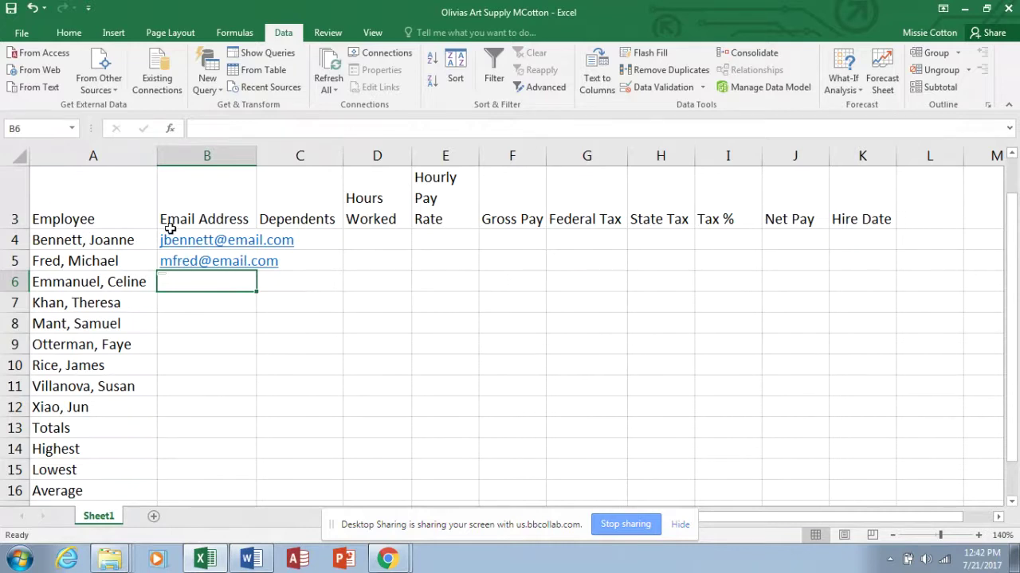
mouse_move(169, 263)
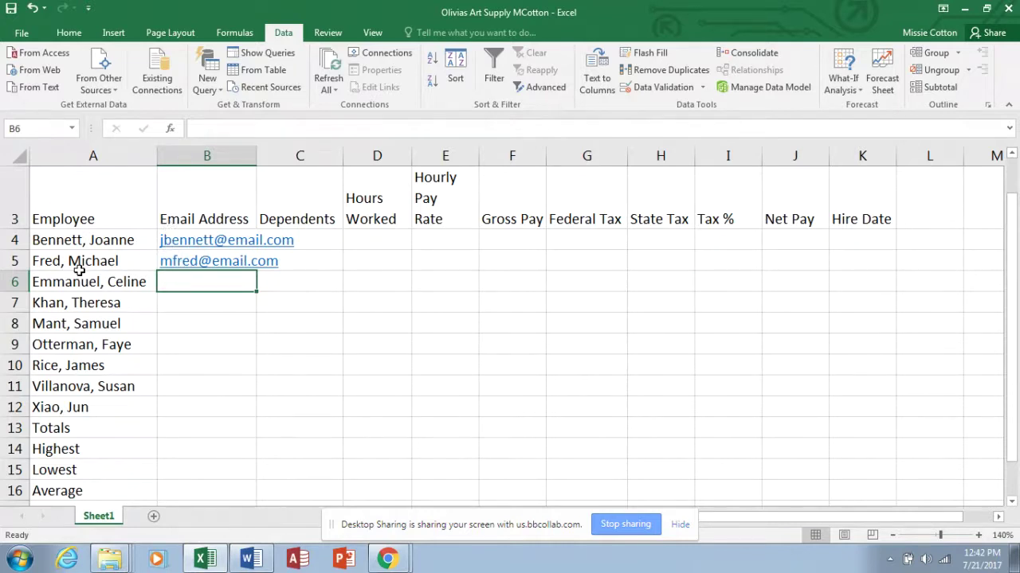
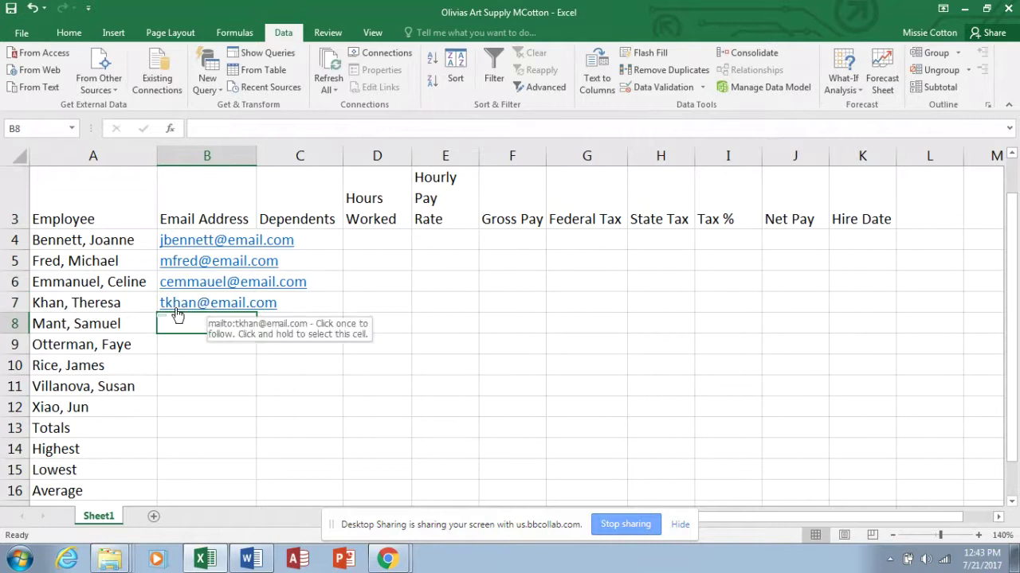
Try Flash Fill for the remaining addresses, dismiss the no-pattern warning, and clear the stray B8 entry.
left_click(651, 54)
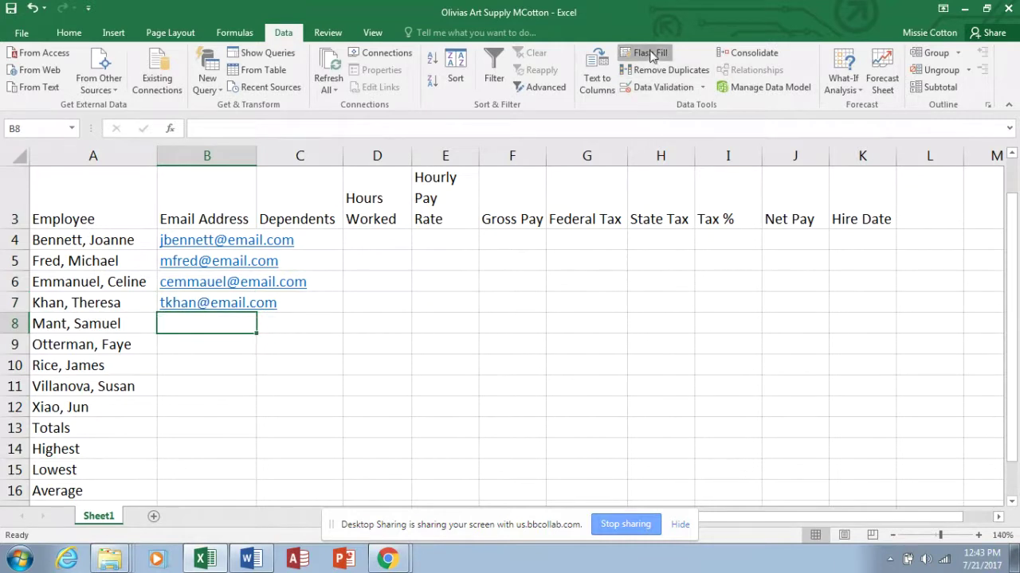
left_click(814, 256)
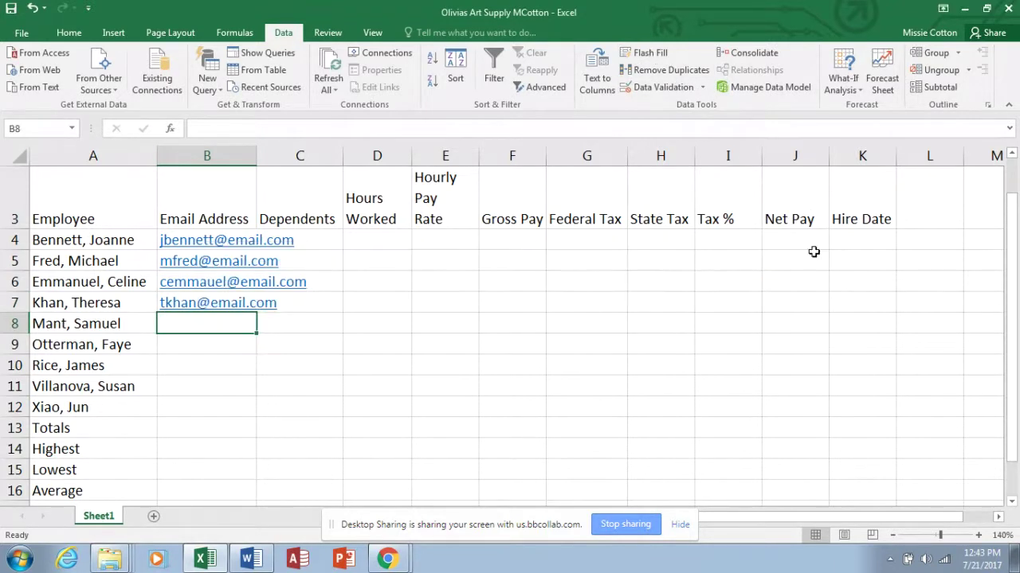
type("s")
left_click(758, 261)
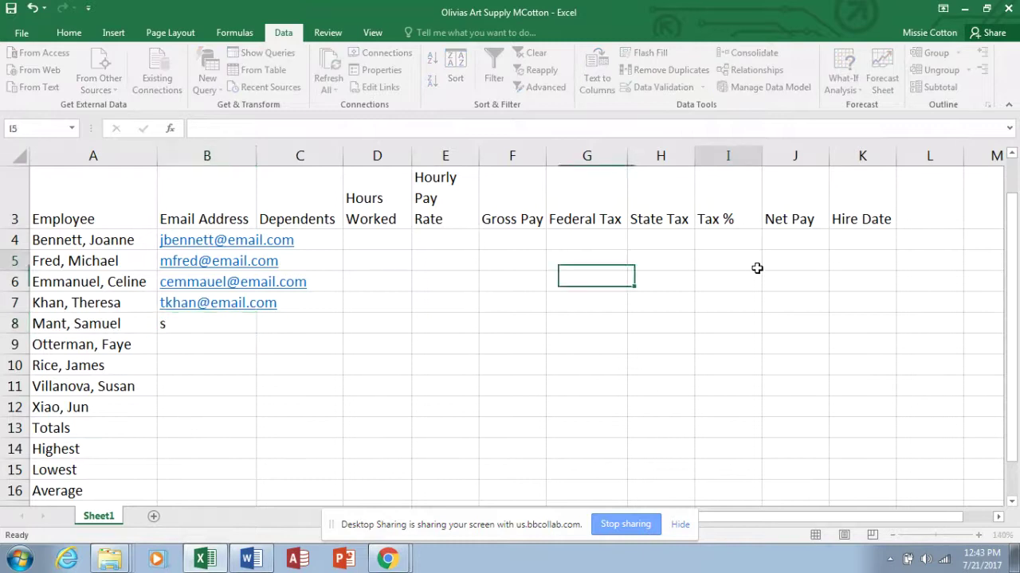
left_click(166, 327)
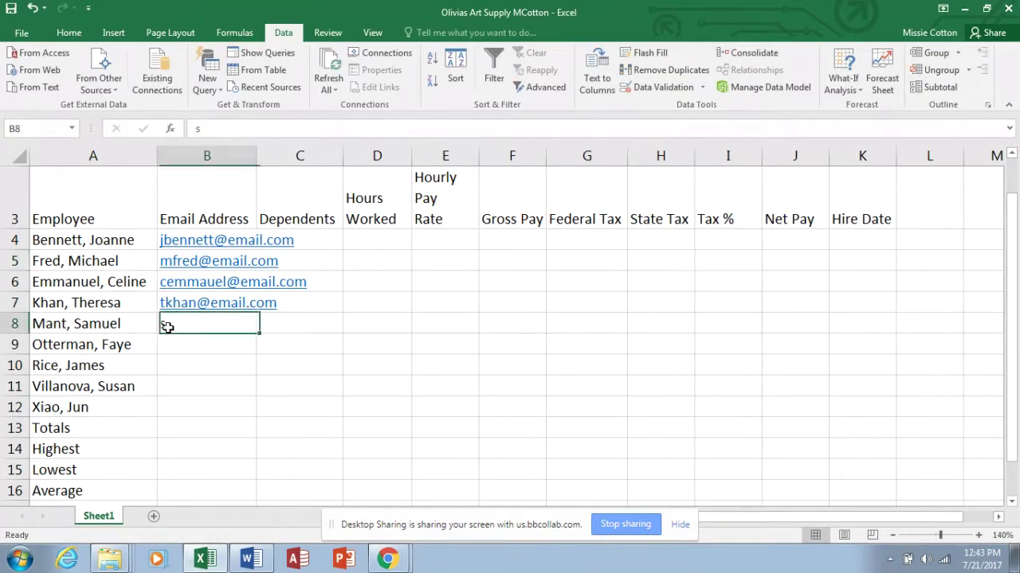
key("BackSpace")
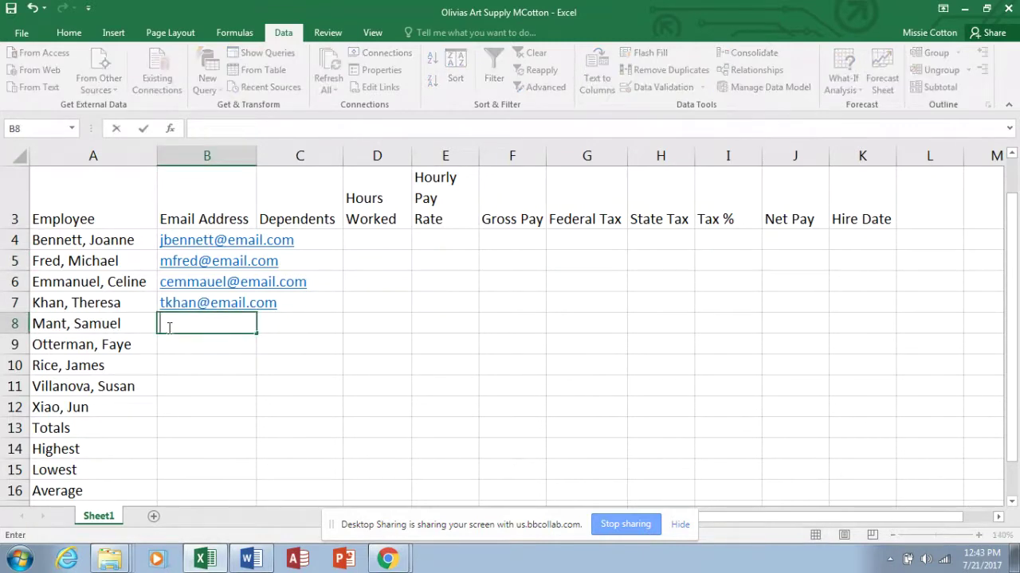
Enter the two employees' e-mail addresses in B8 and B9.
left_click(169, 328)
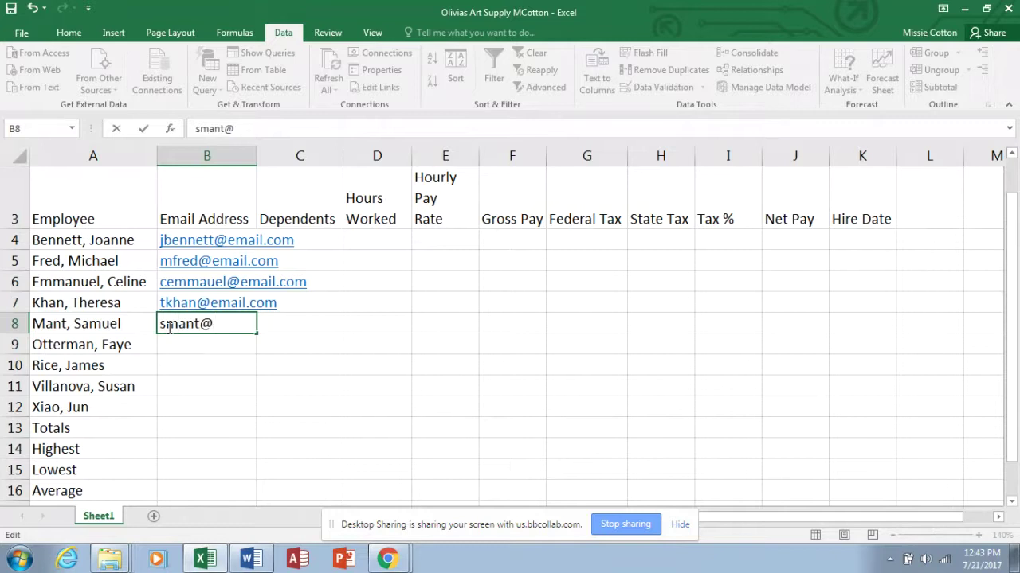
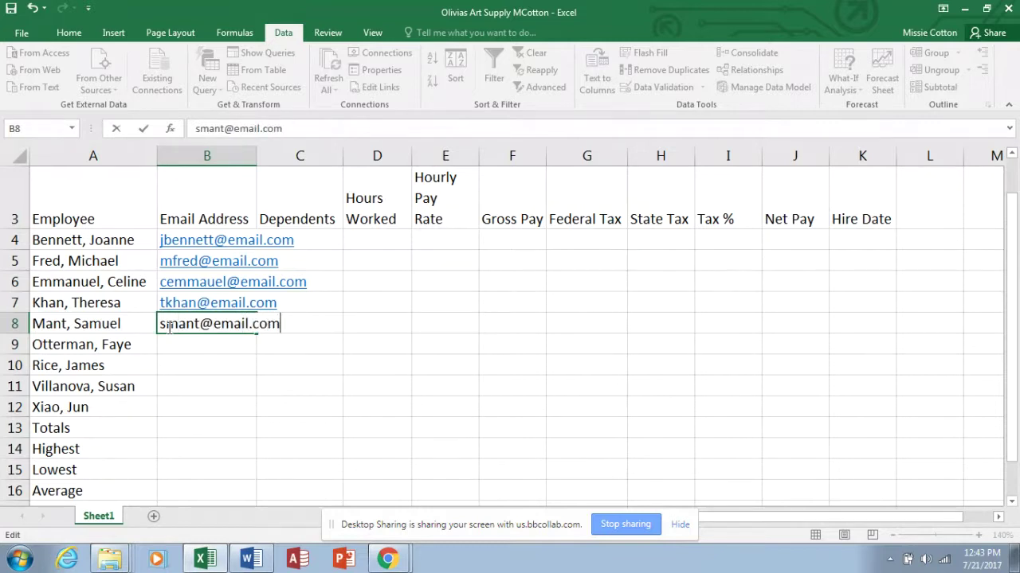
key("Return")
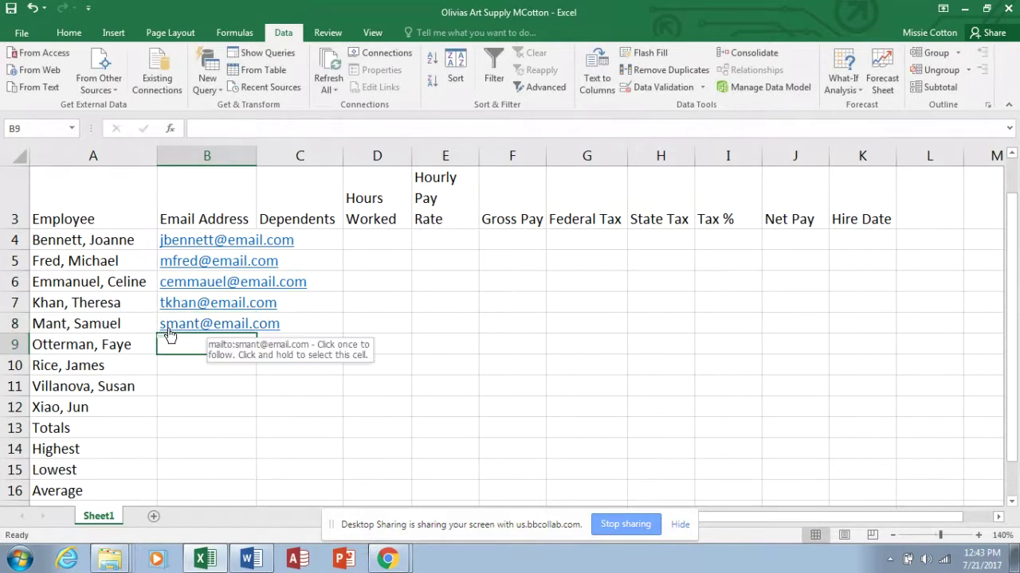
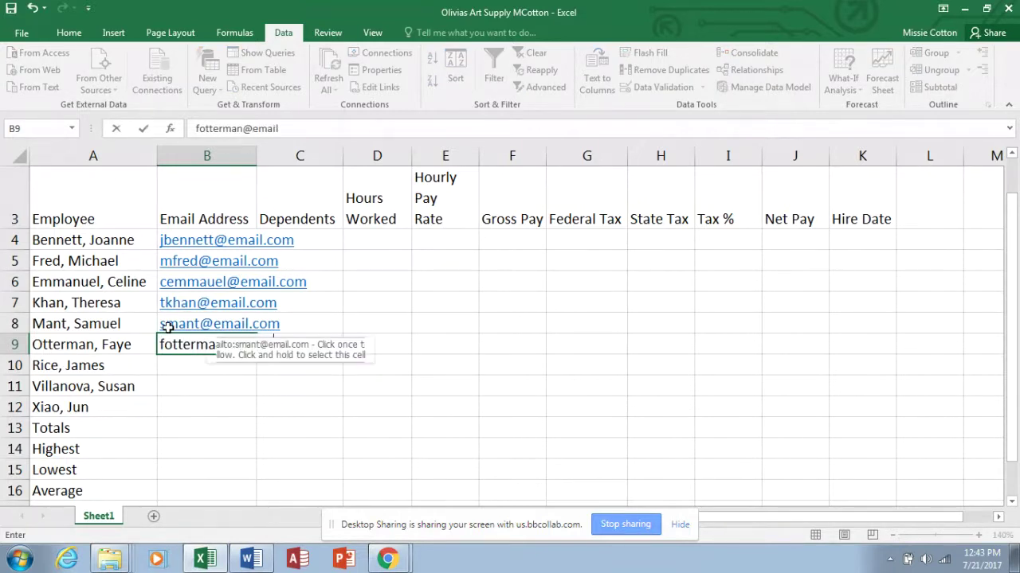
key("Return")
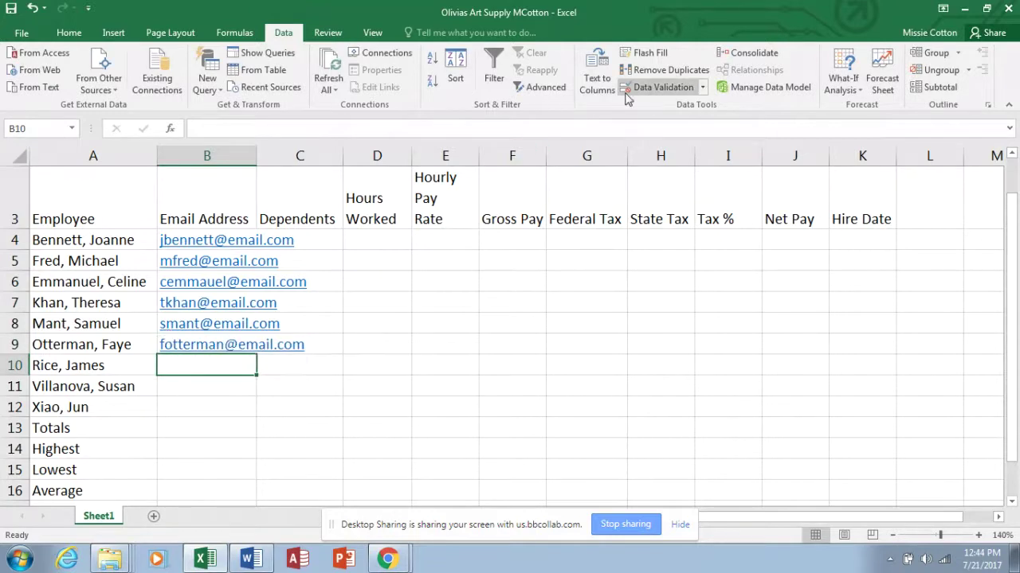
Retry Flash Fill, dismiss its warning, and enter the row 10 employee's e-mail address.
left_click(642, 57)
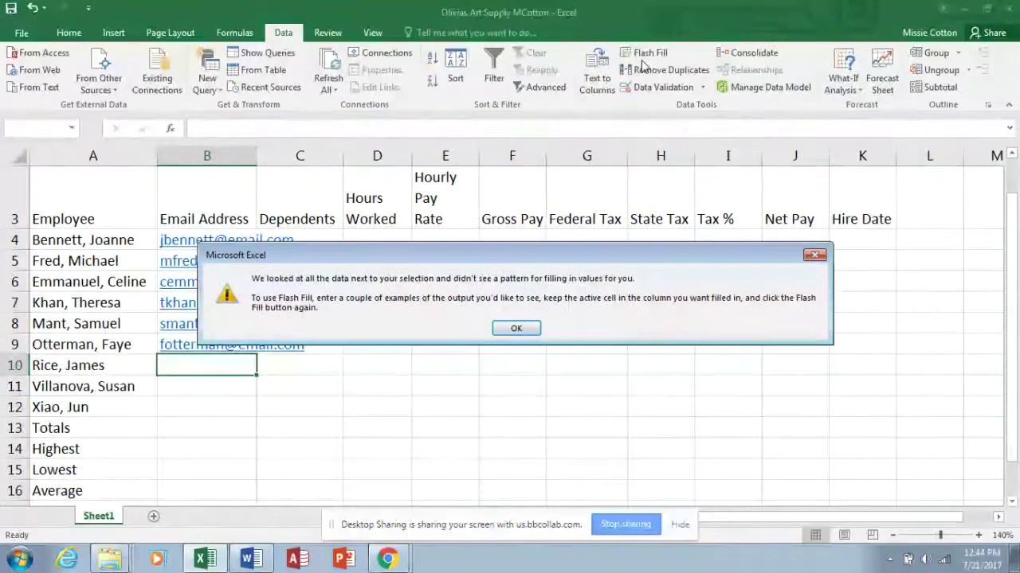
left_click(814, 252)
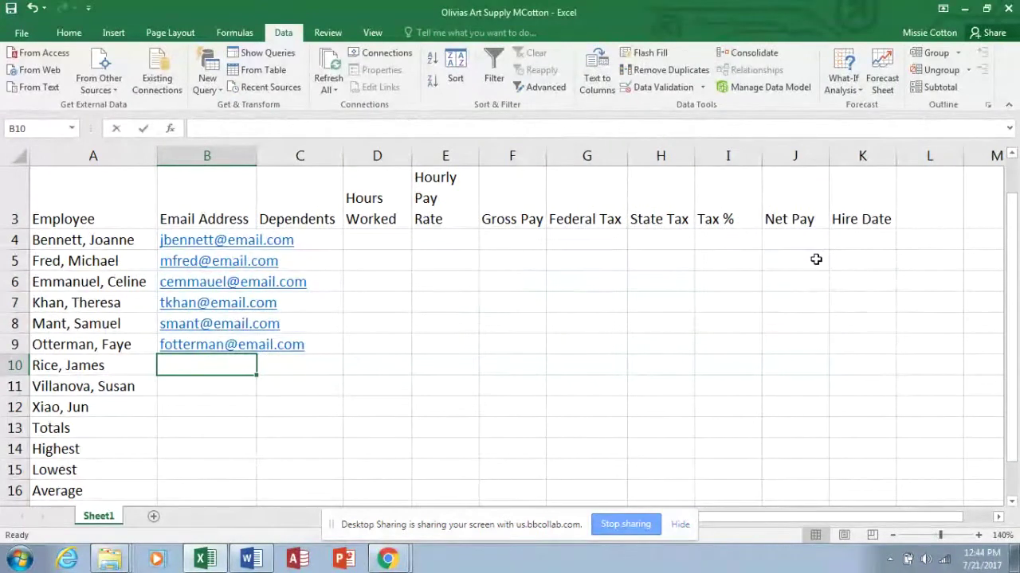
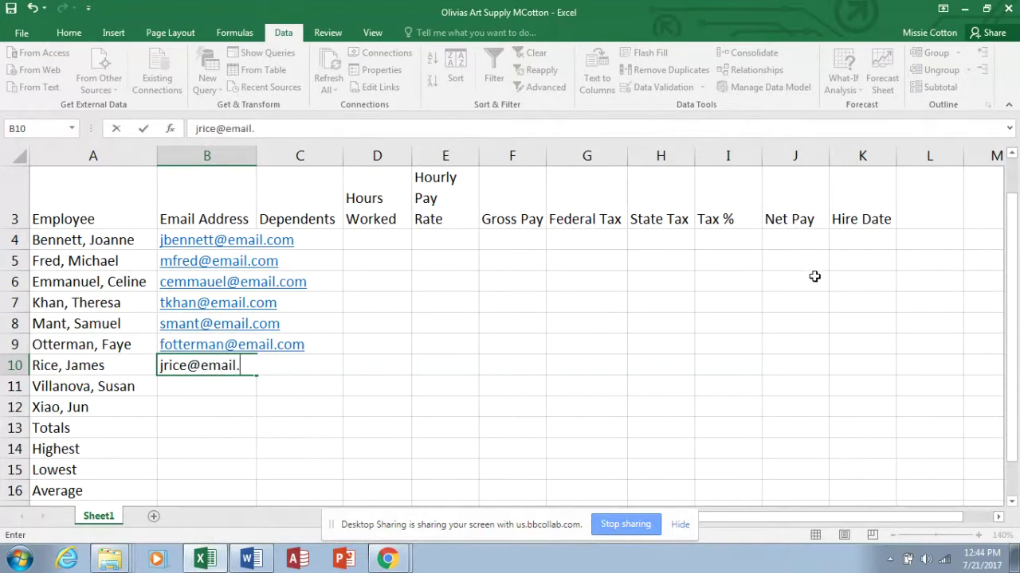
key("Return")
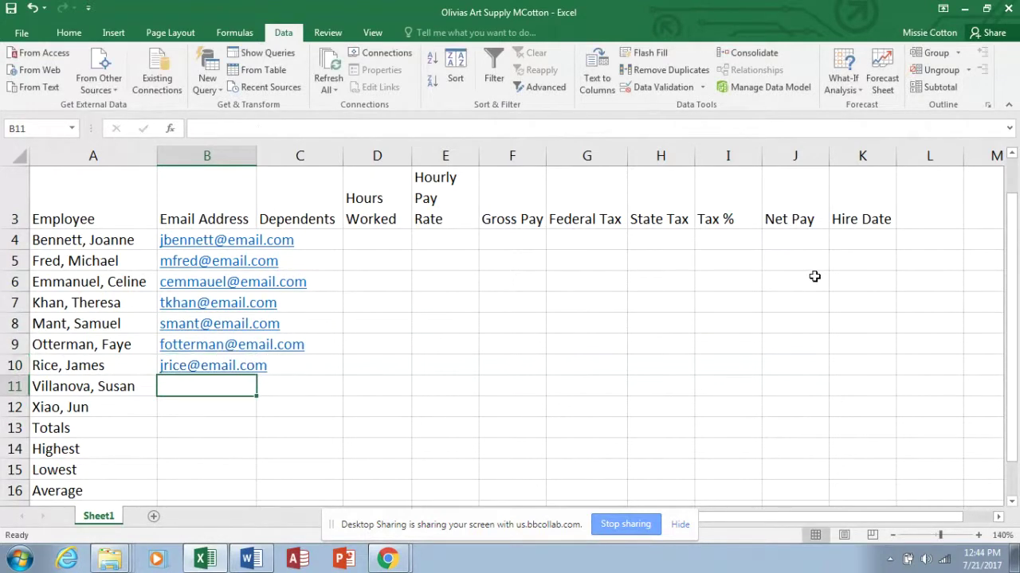
Accept the autocompleted row 11 address, follow its link into Outlook, then select the wrong address.
left_click(813, 267)
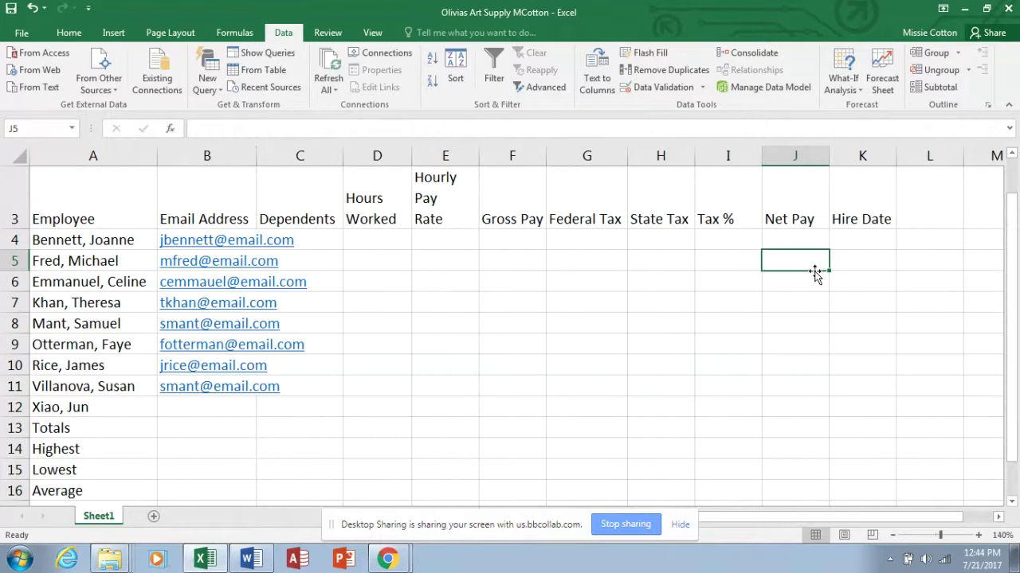
left_click(662, 308)
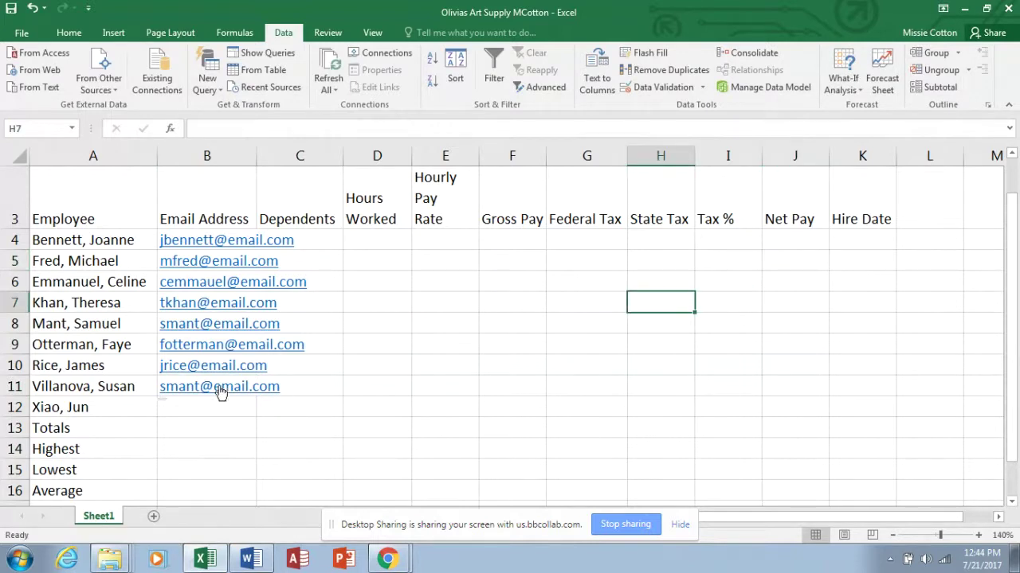
left_click(199, 396)
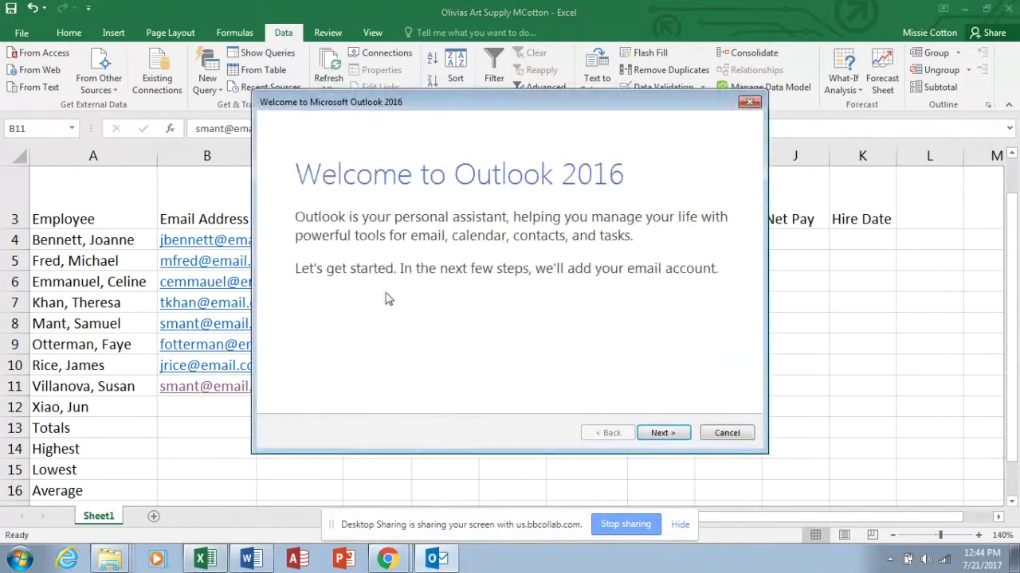
Cancel the Outlook setup wizard and re-enter row 11's e-mail address with its misspelling fixed.
left_click(726, 433)
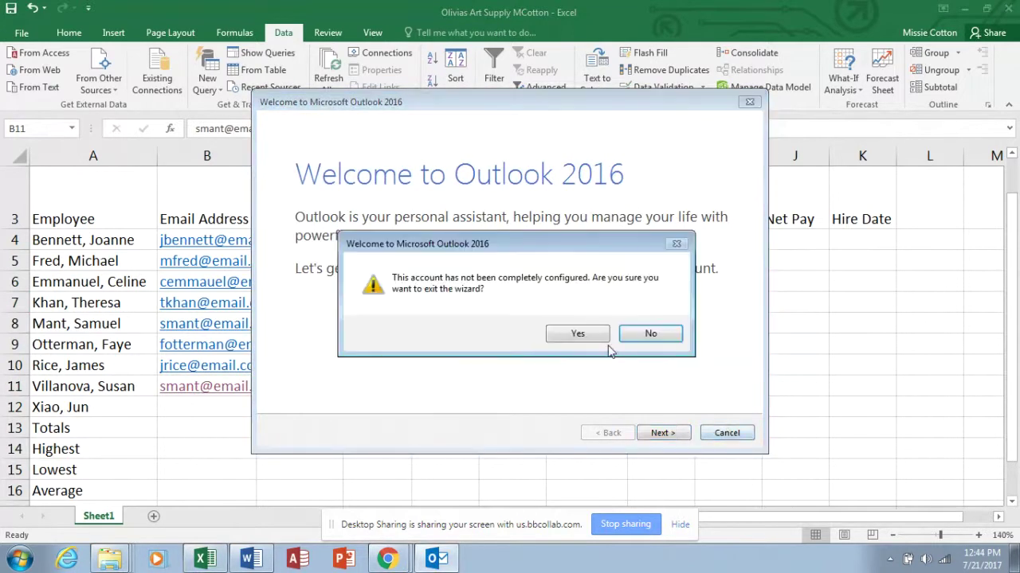
left_click(575, 334)
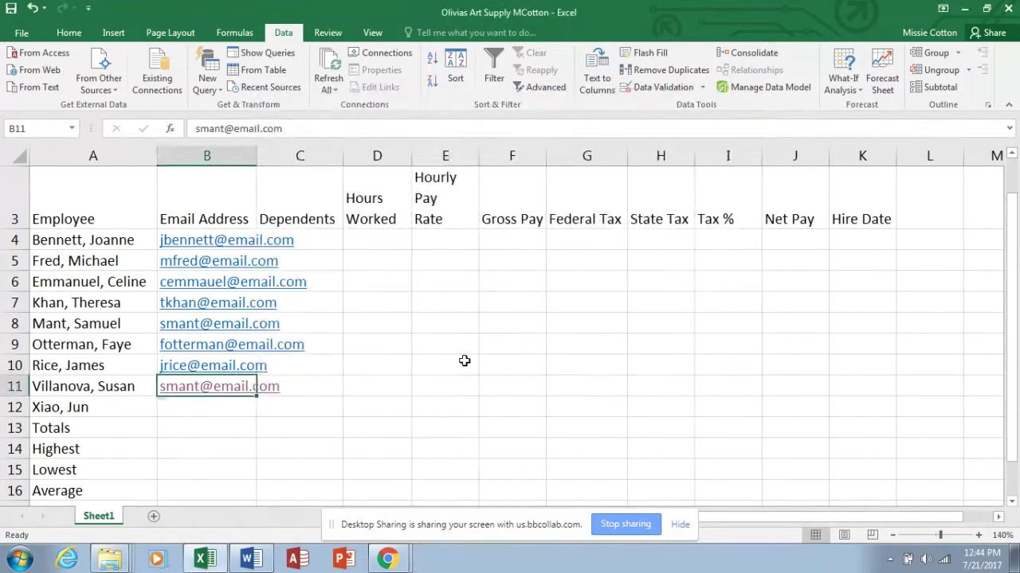
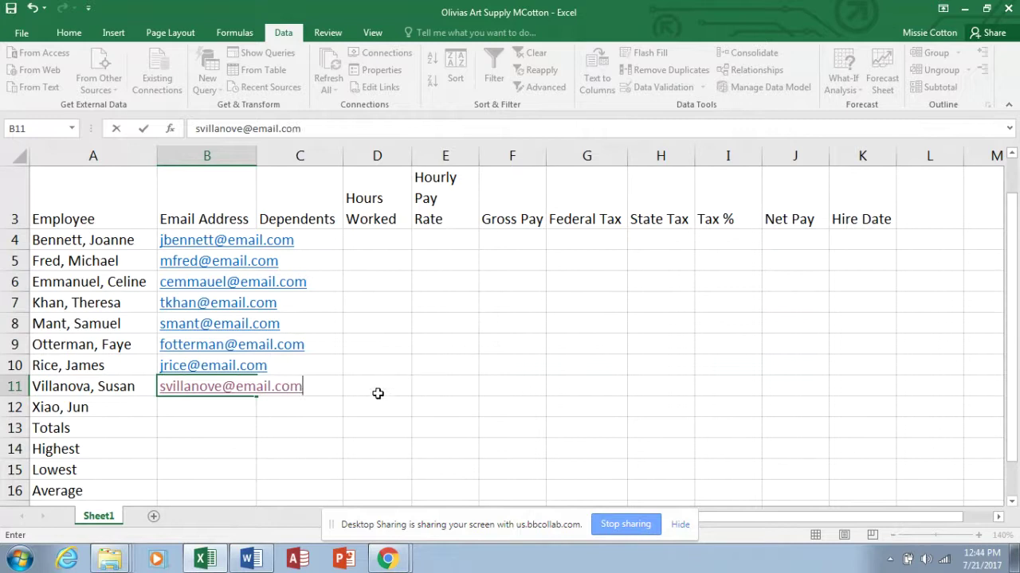
left_click(223, 388)
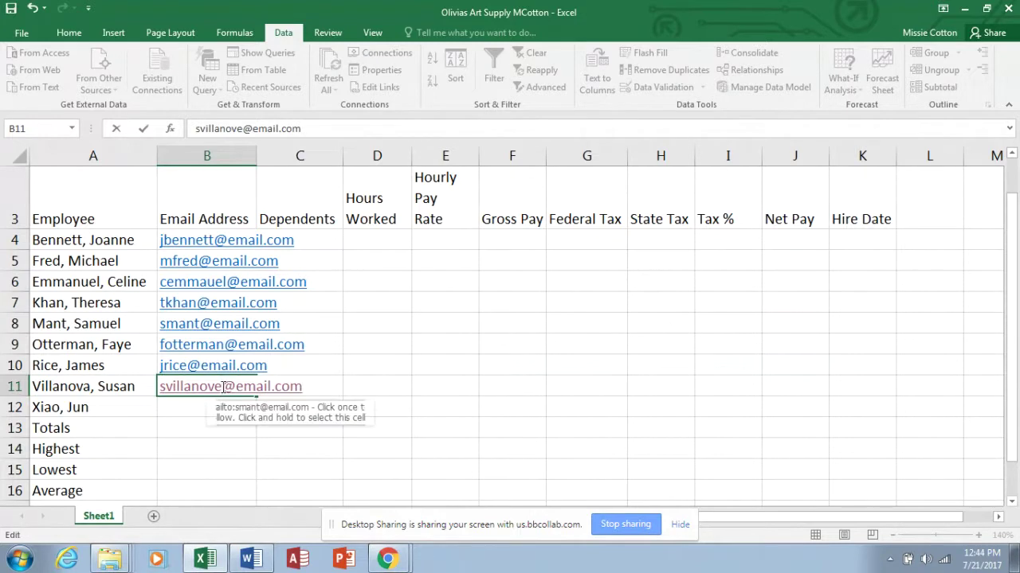
key("BackSpace")
type("a")
key("Return")
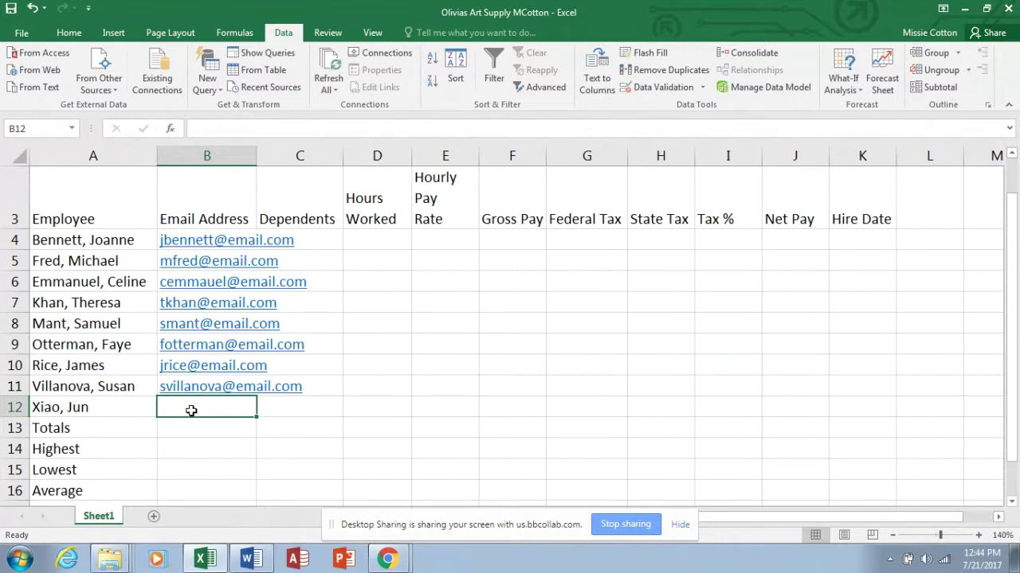
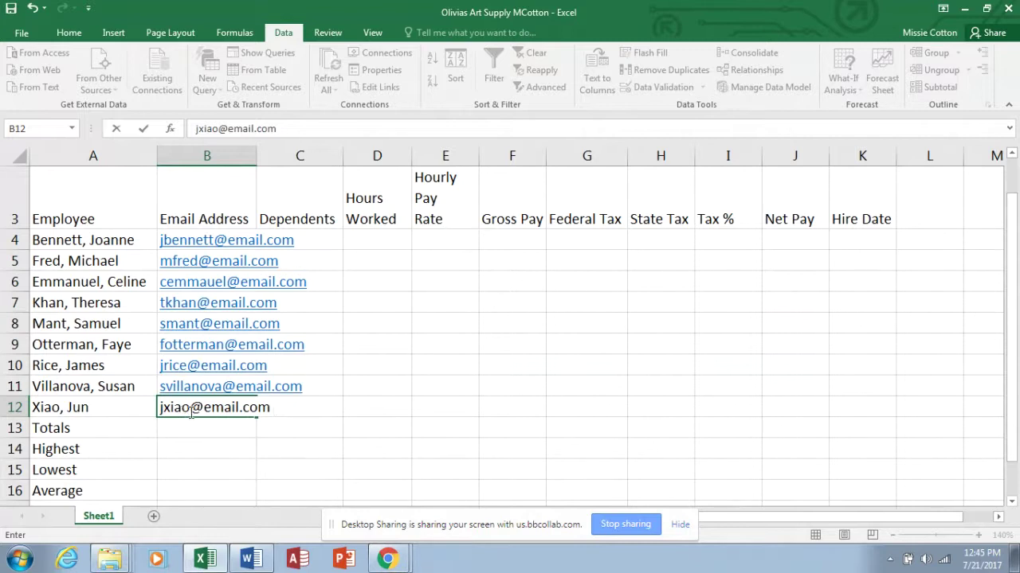
Enter the last employee's e-mail address in B12, correcting its final character.
left_click(273, 410)
key("BackSpace")
type("m")
left_click(226, 425)
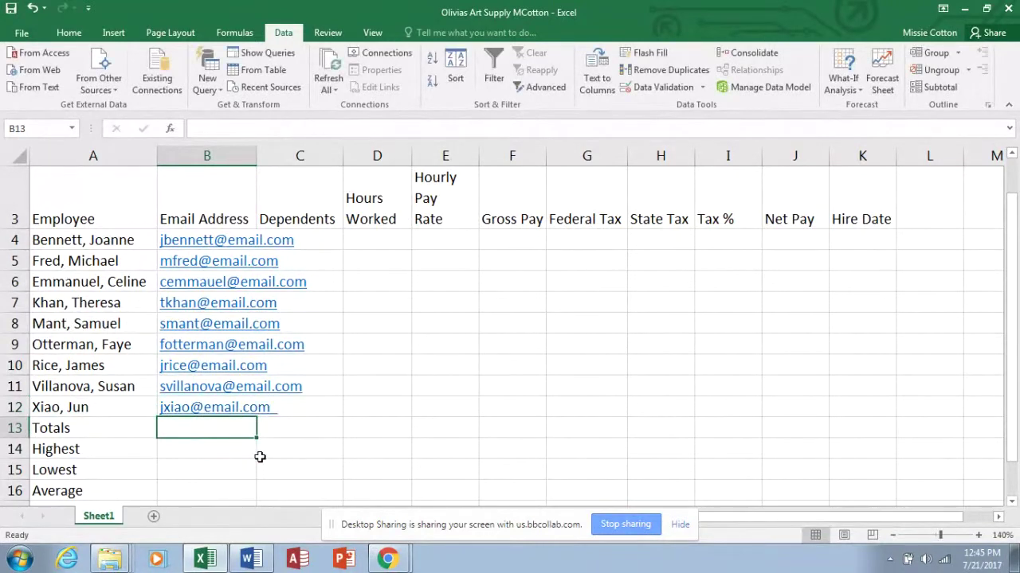
Autofit the Email Address column and enter Dependents 2, 1, 0, 3 in C4:C7.
double_click(257, 153)
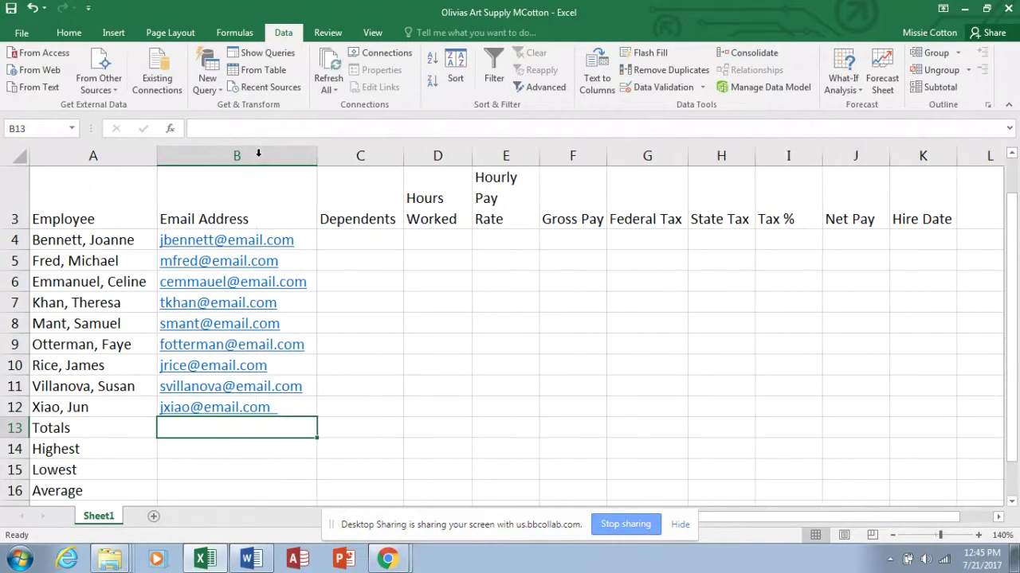
left_click(383, 240)
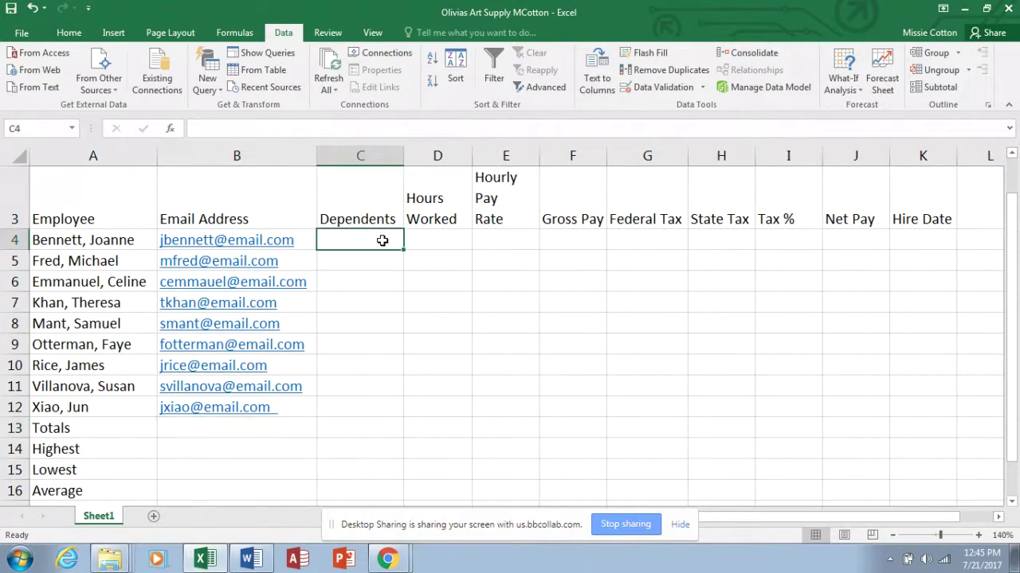
type("2")
key("Return")
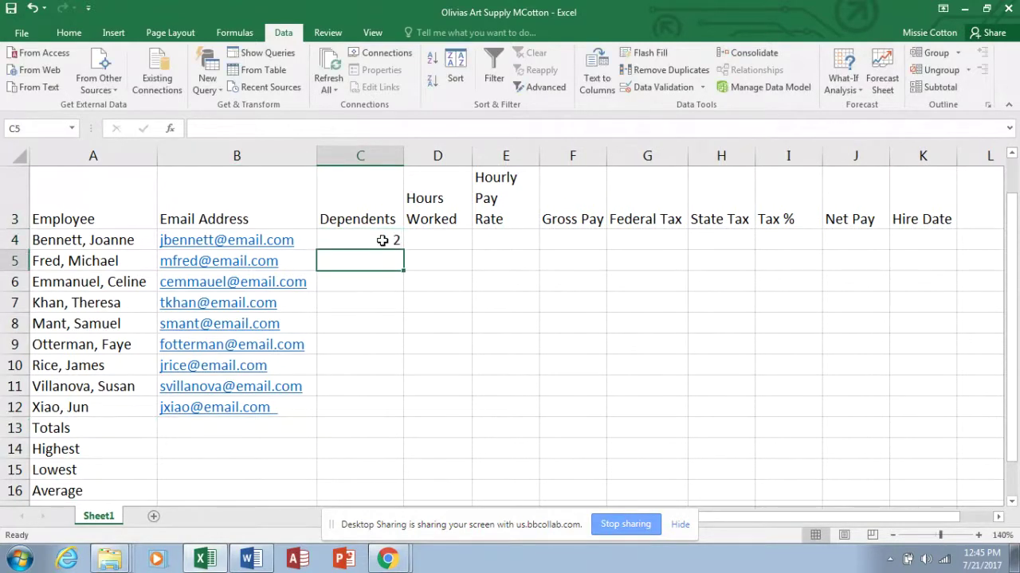
type("1")
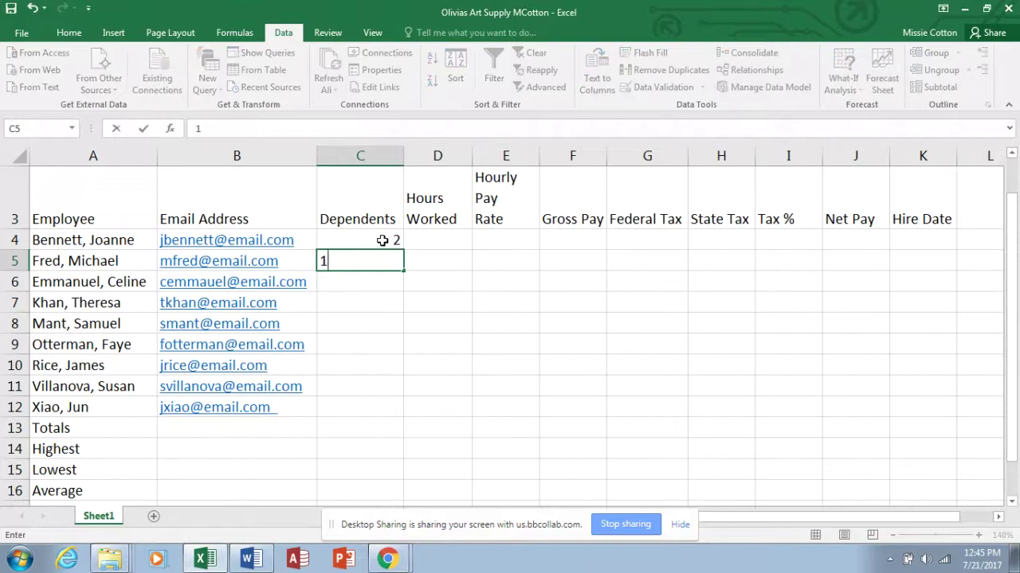
key("Return")
type("0")
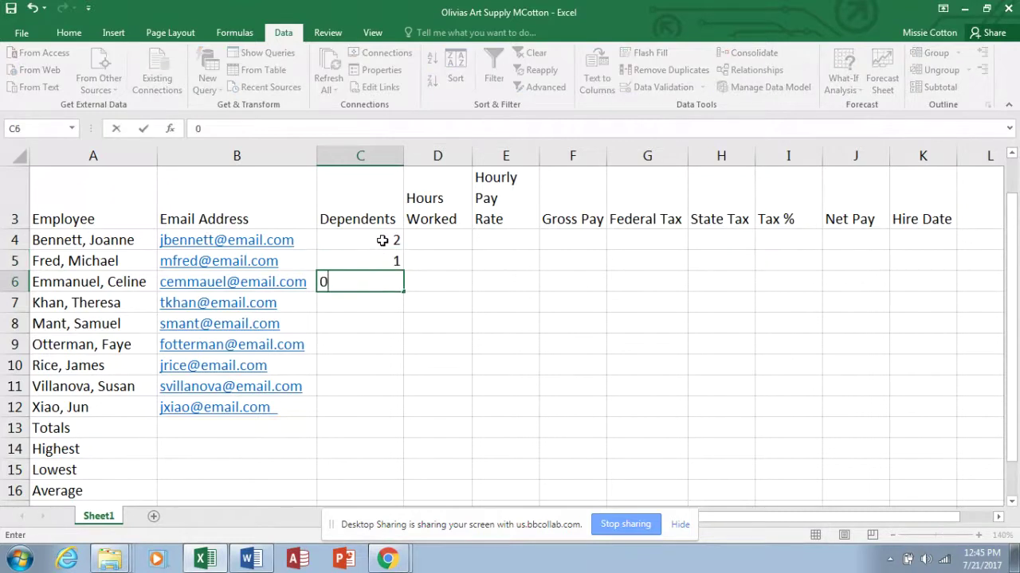
key("Return")
type("3")
key("Return")
Enter Dependents 2, 0, 0, 2, 1 in C8:C12.
type("2")
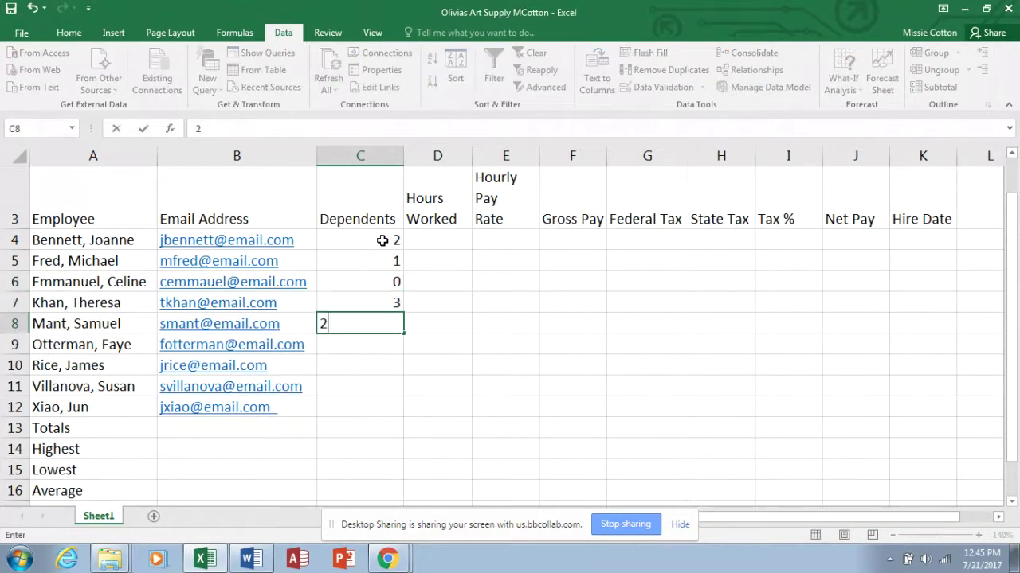
key("Return")
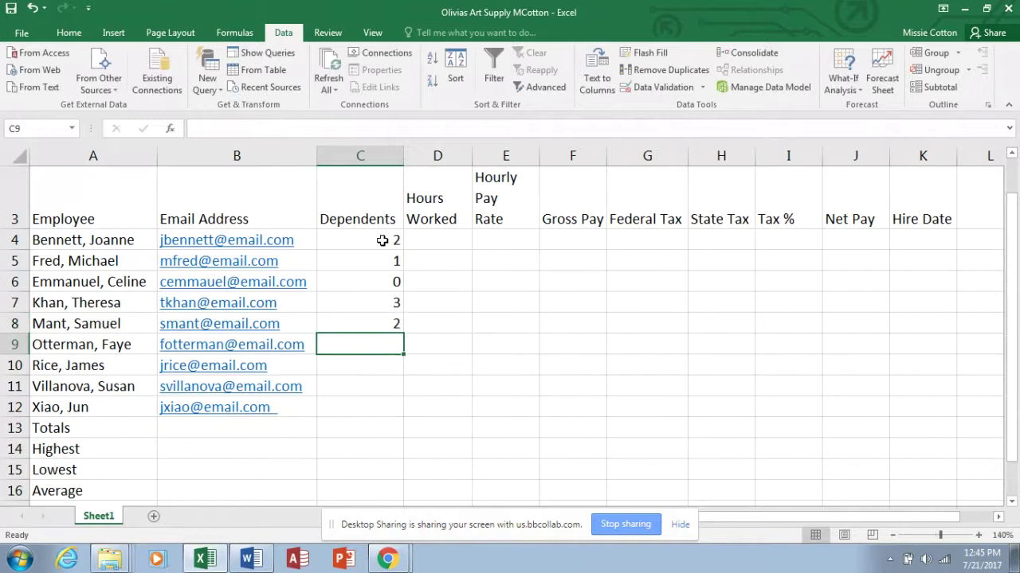
type("0")
key("Return")
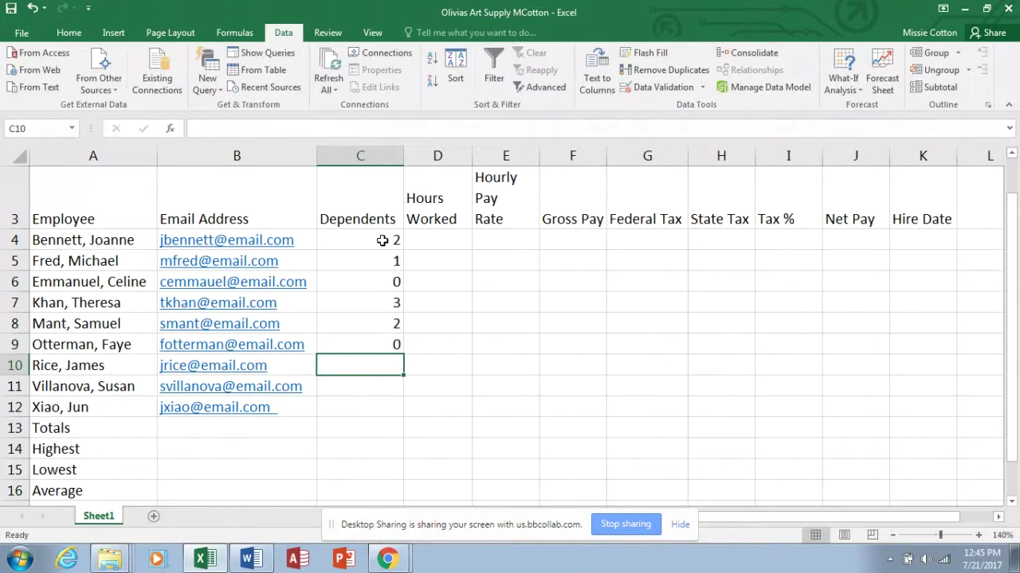
type("0")
key("Return")
type("2")
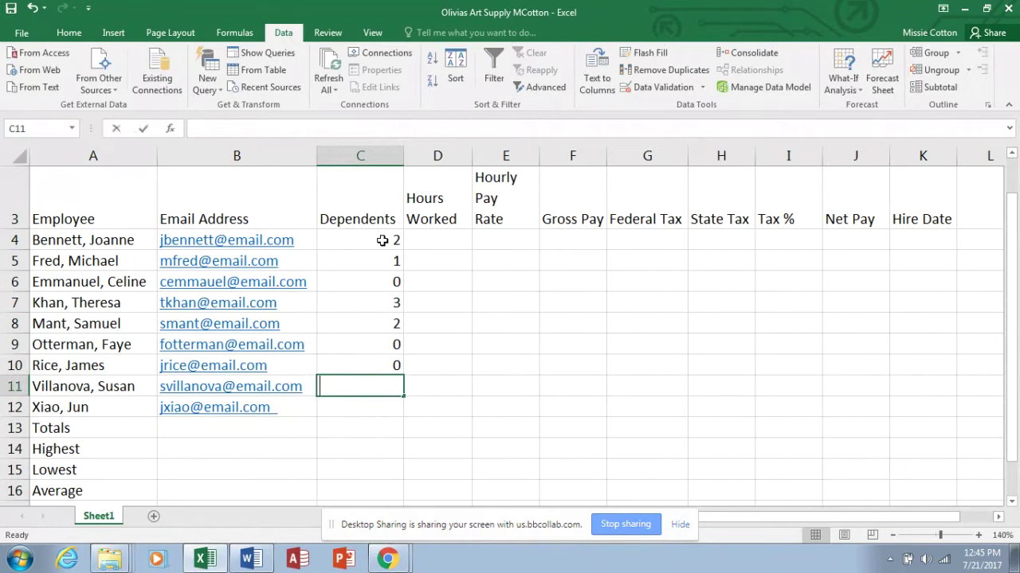
key("Return")
type("1")
key("Return")
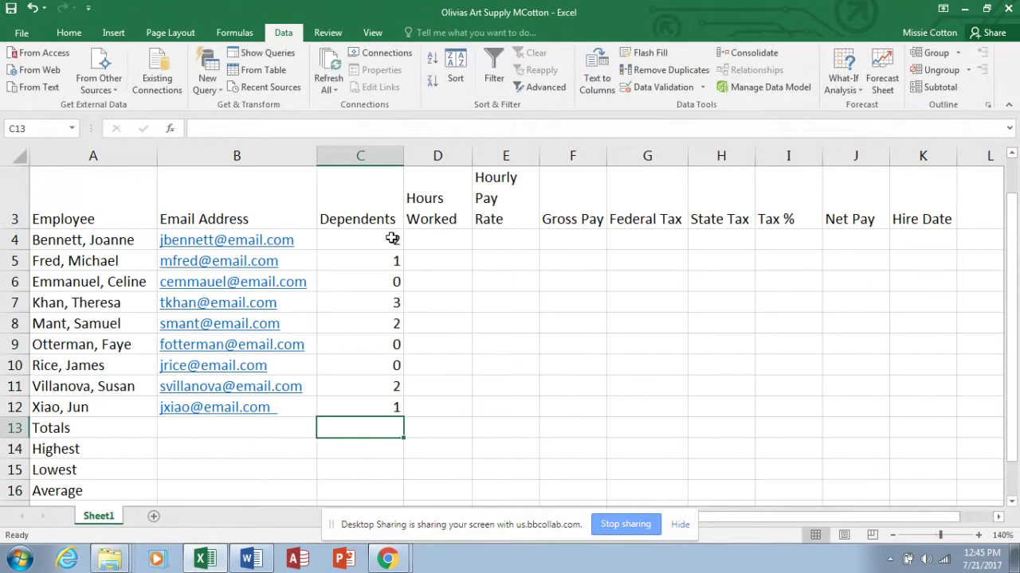
Center-align the Dependents counts in C4:C12 using the Home tab's Center button.
left_click_drag(392, 238, 396, 407)
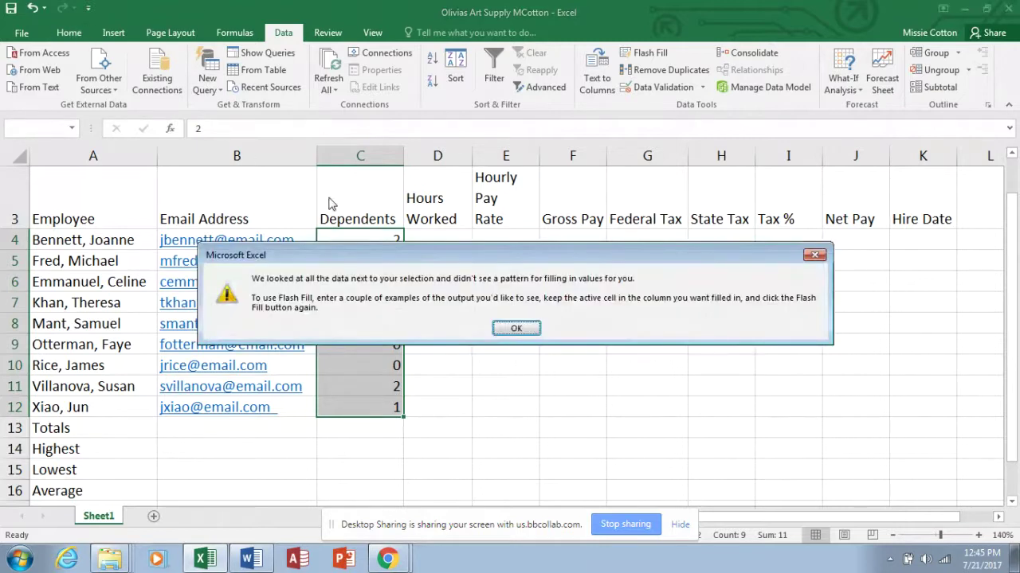
left_click(815, 255)
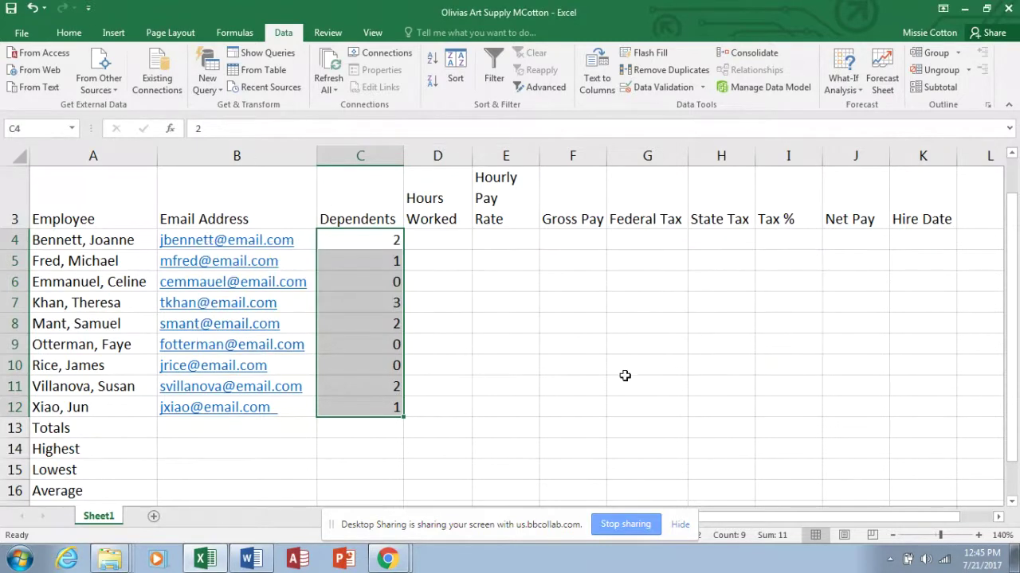
left_click(72, 34)
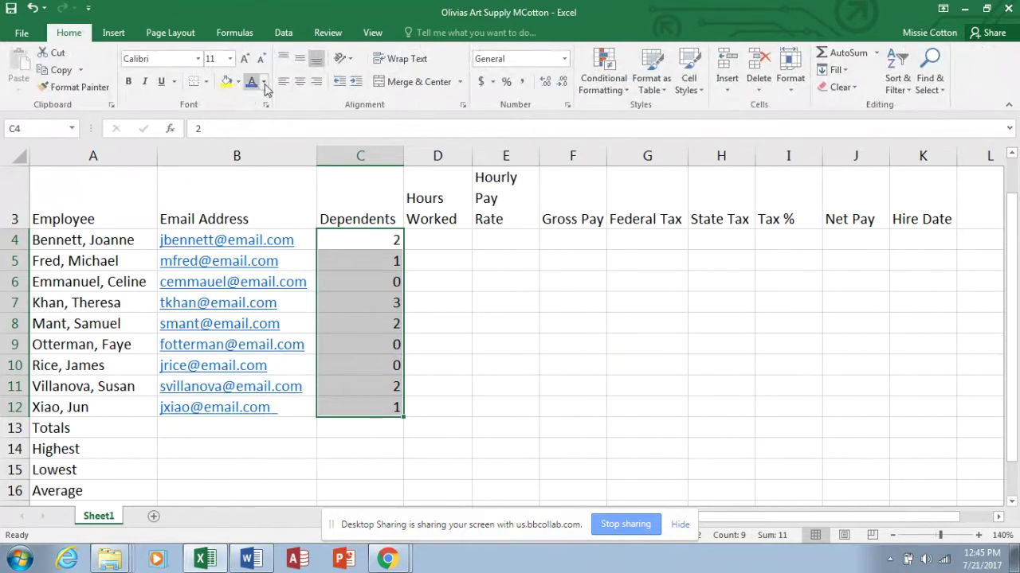
left_click(301, 83)
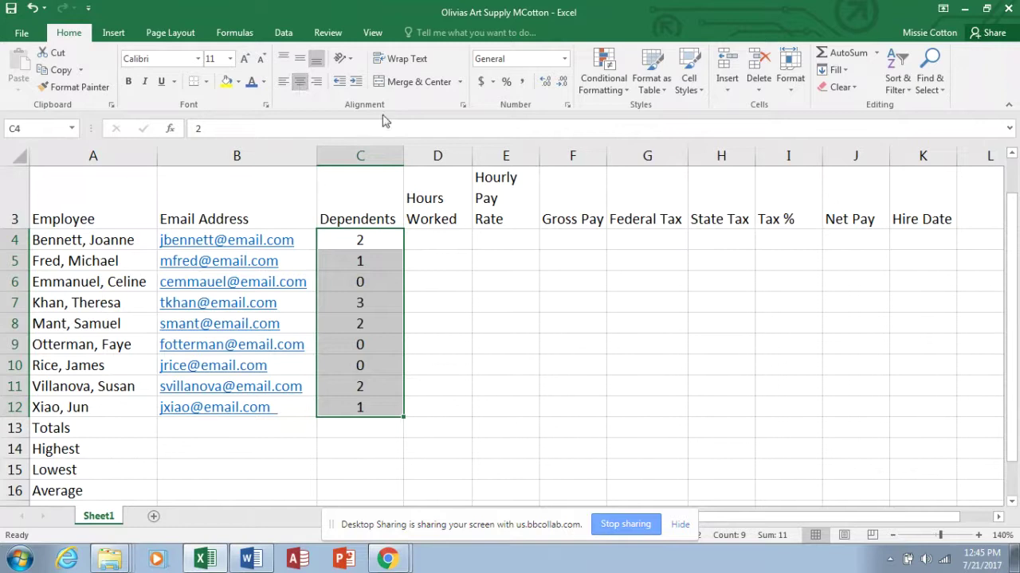
left_click(434, 241)
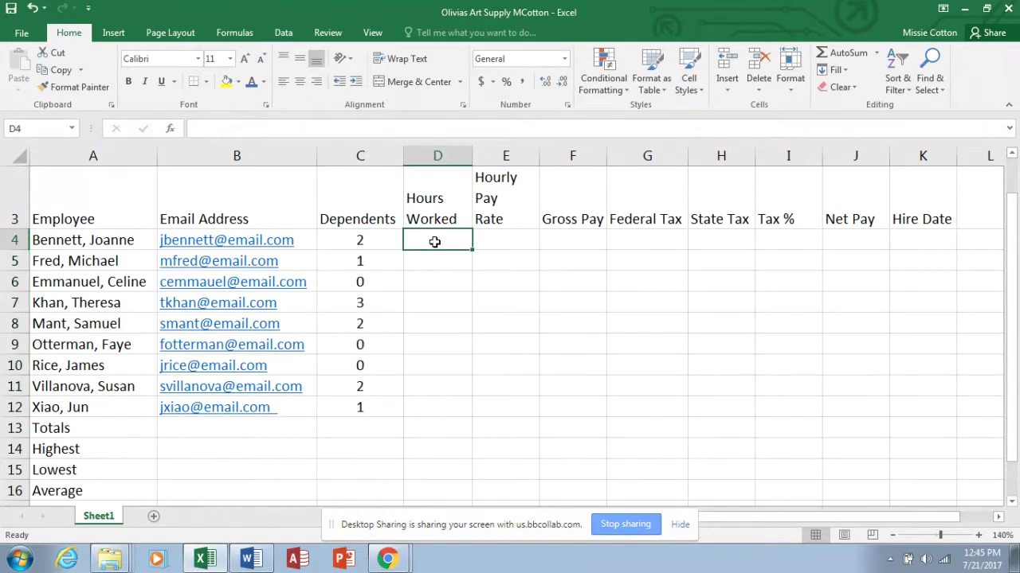
Enter Hours Worked 64.25, 80, 72.50, 60 and 46 in D4:D8.
type("64")
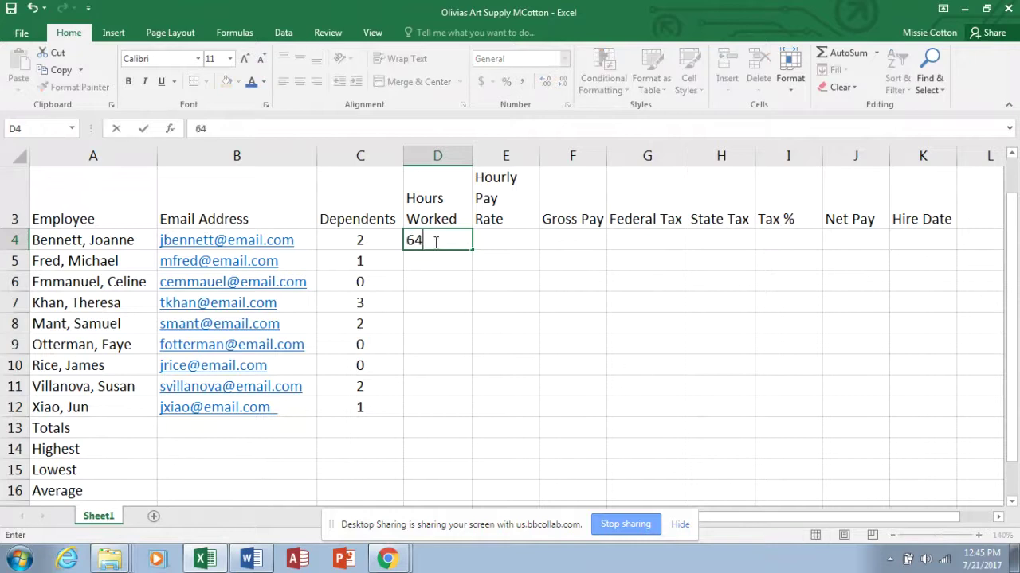
type(".25")
key("Return")
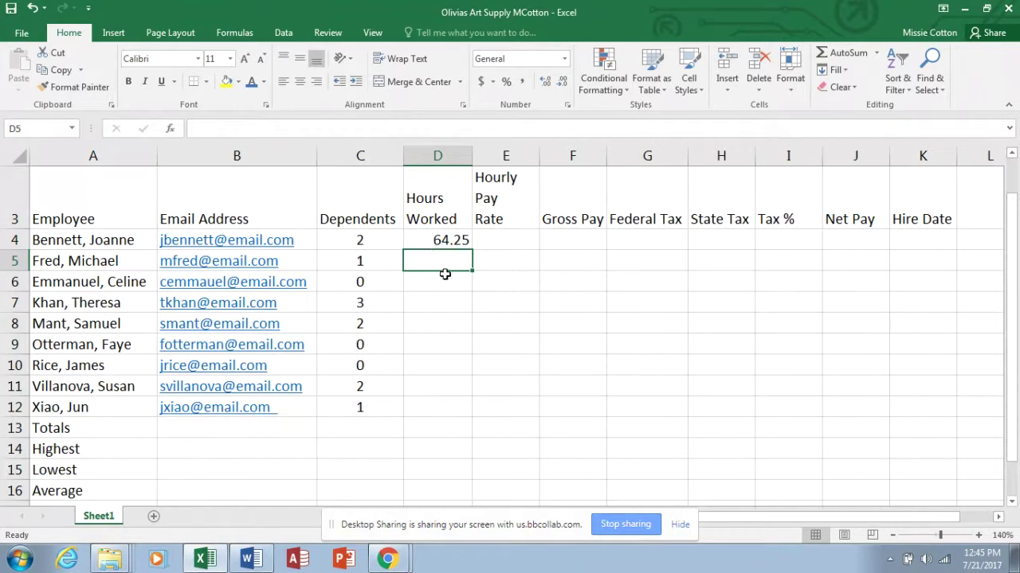
type("80")
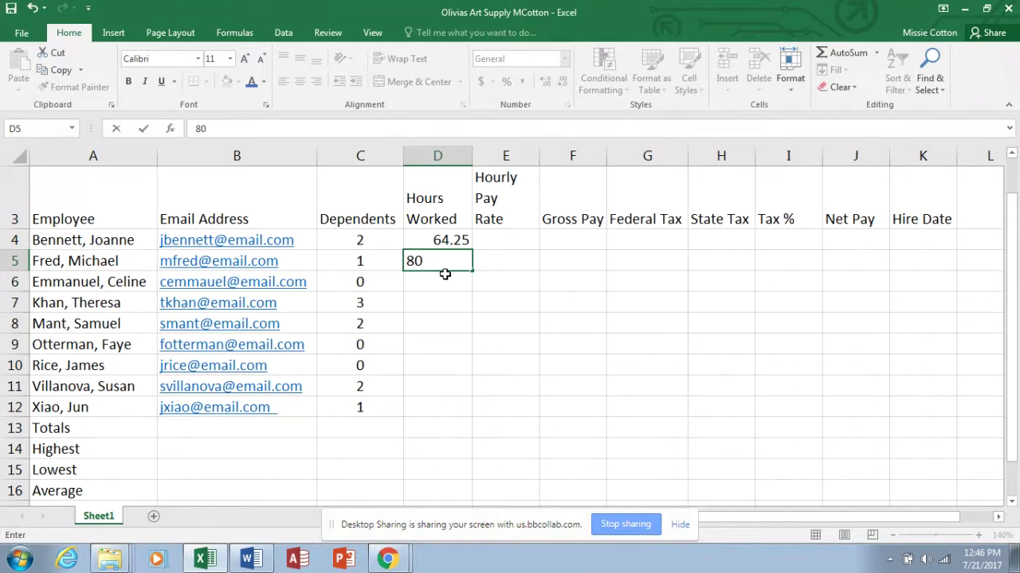
key("Return")
type("72")
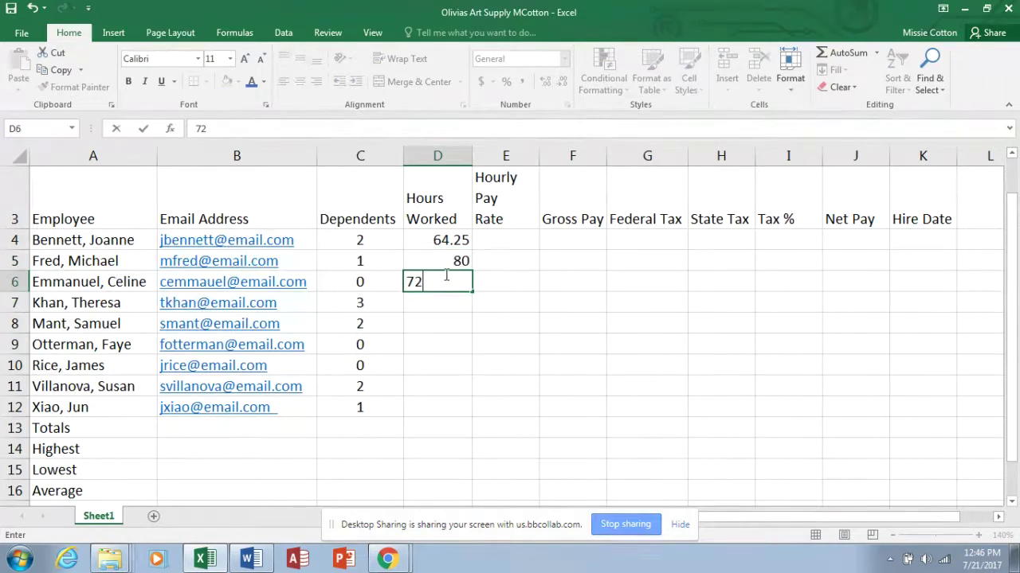
type(".50")
key("Return")
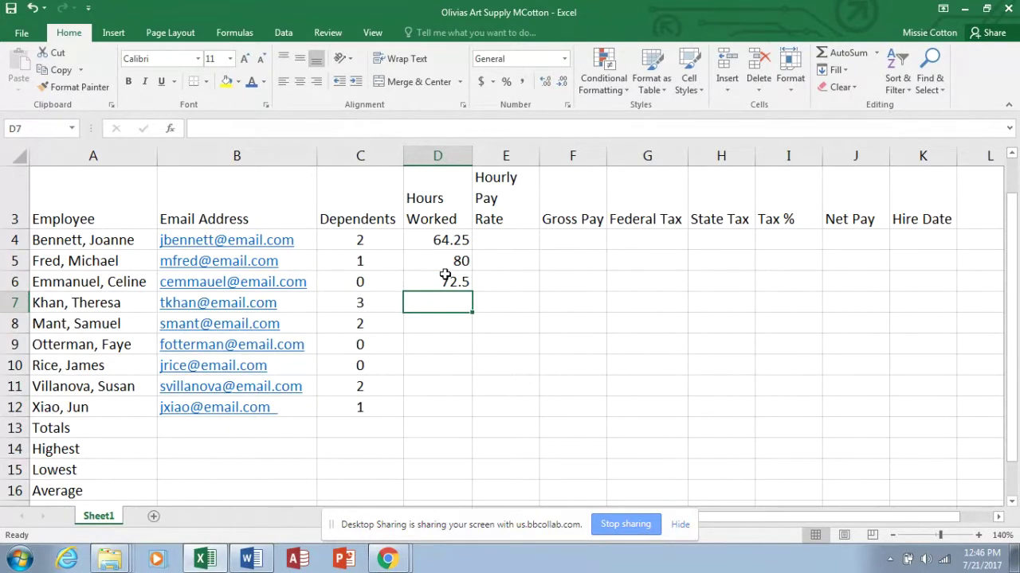
type("60")
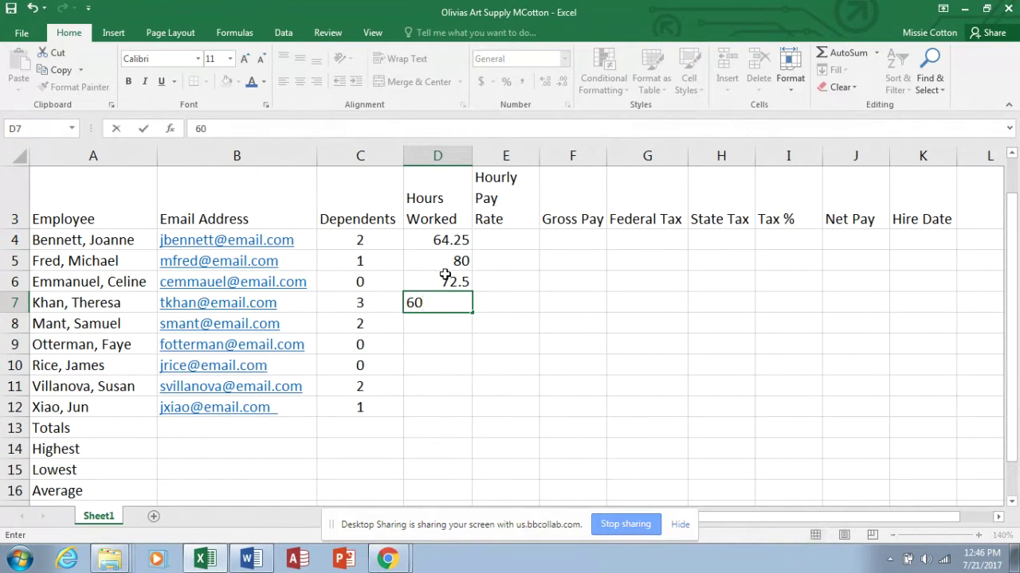
key("Return")
type("46")
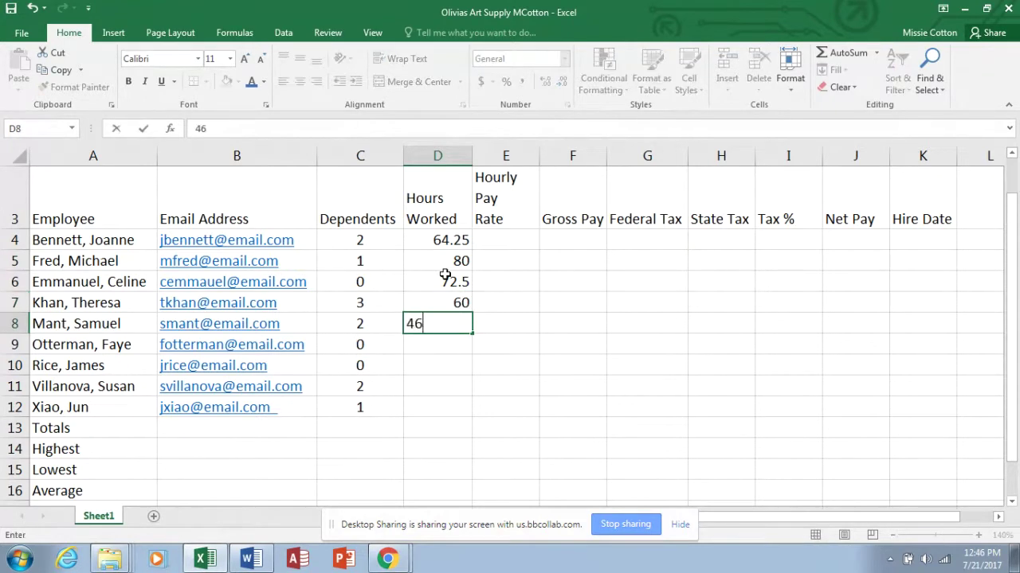
key("Return")
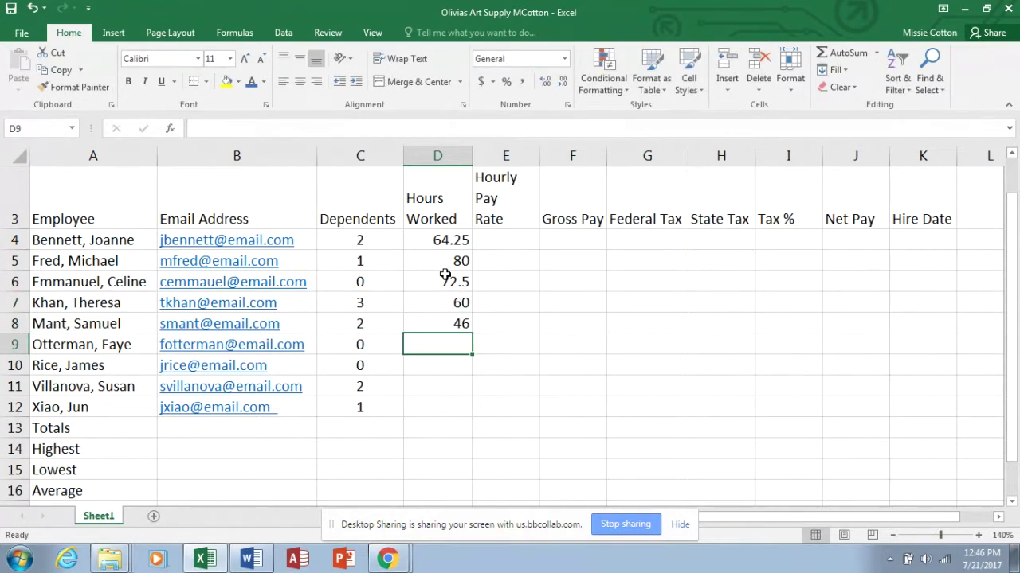
Enter Hours Worked 75.75, 80, 74.25 and 68 in D9:D12.
type("75")
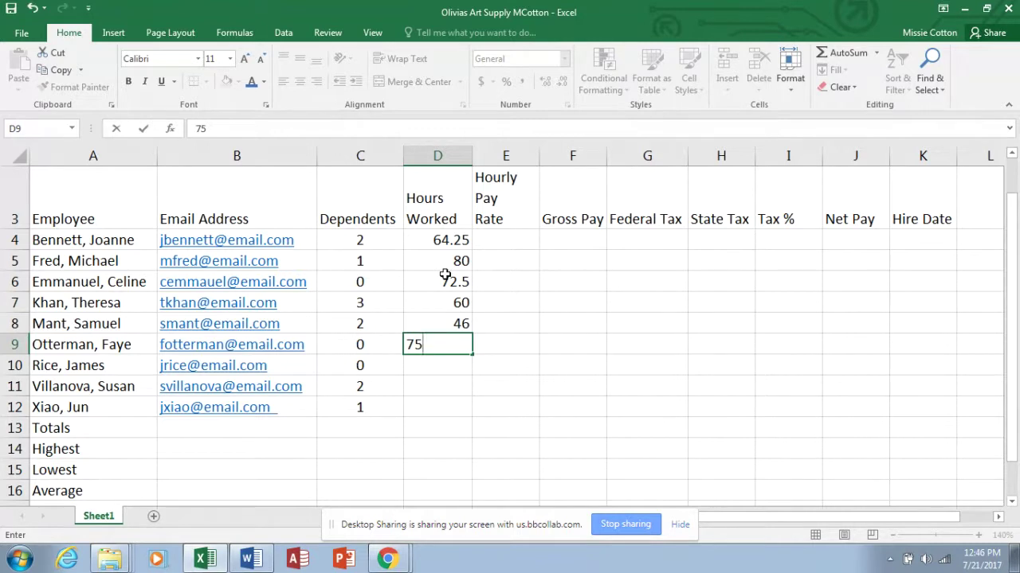
type(".75")
key("Return")
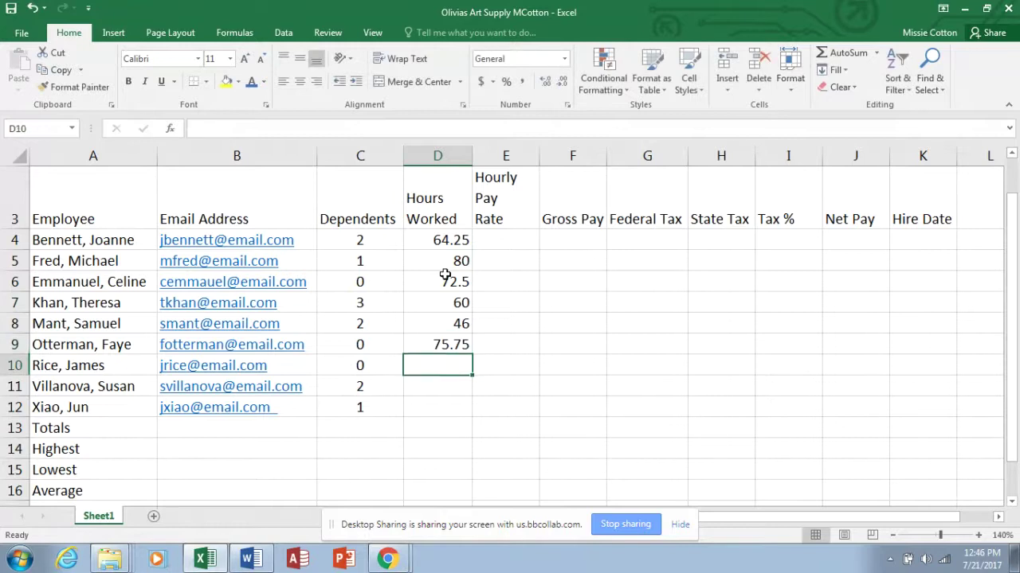
type("80")
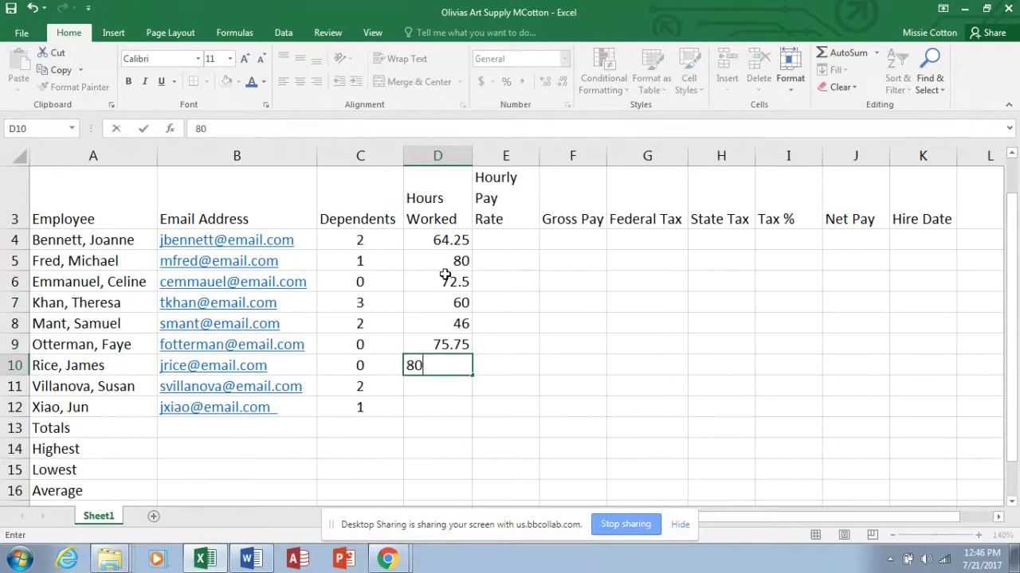
key("Return")
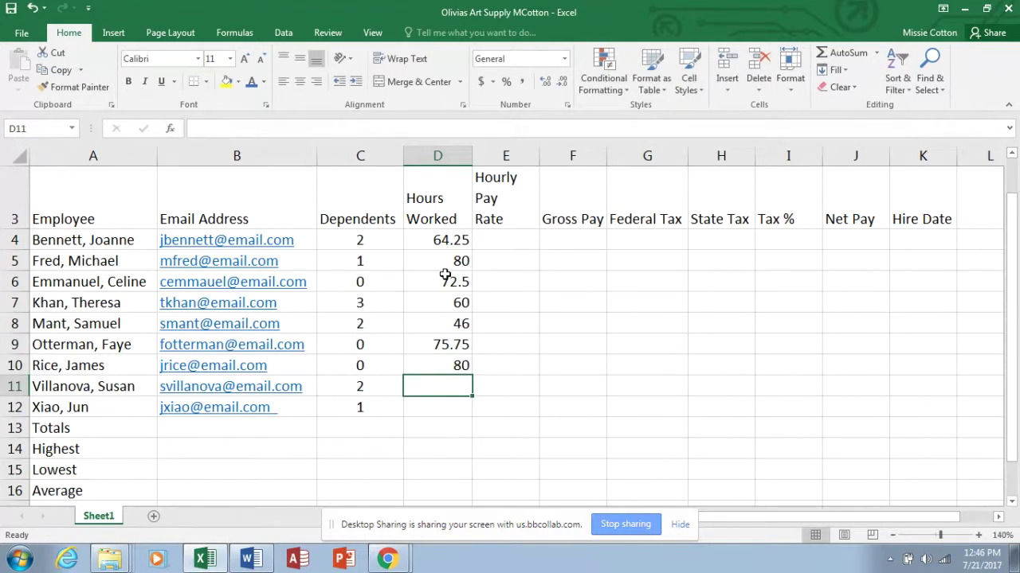
type("74")
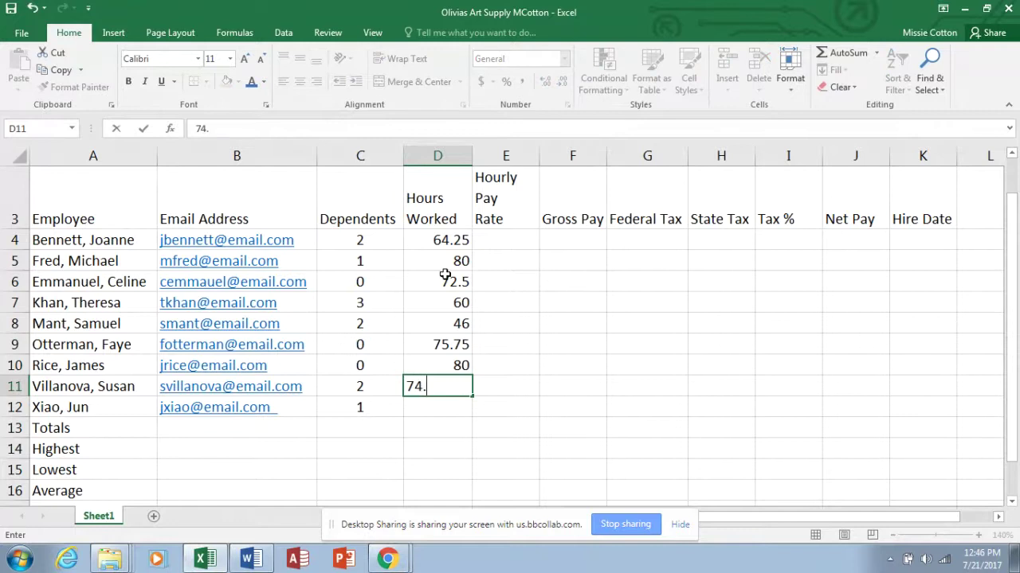
type(".25")
key("Return")
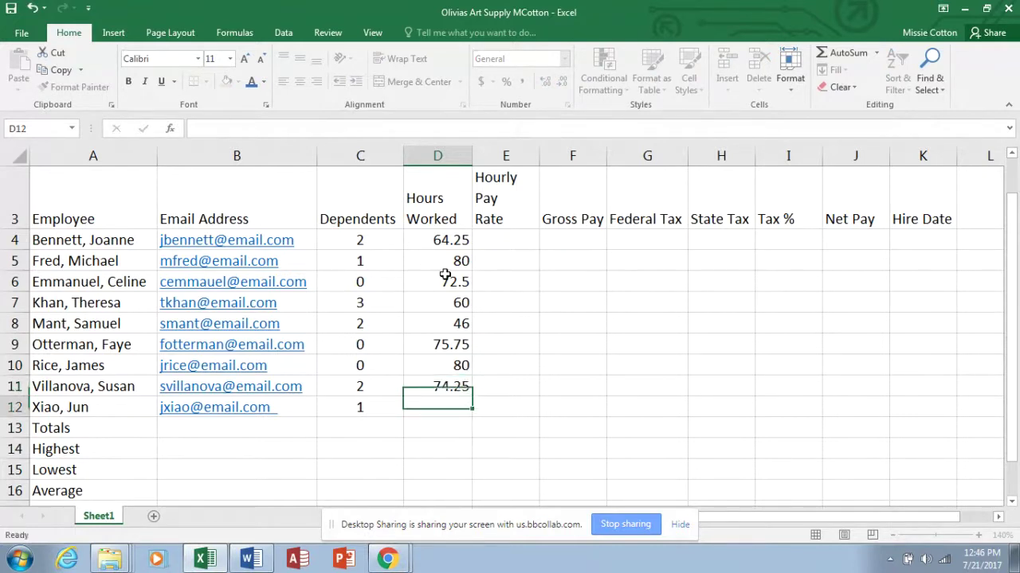
type("68")
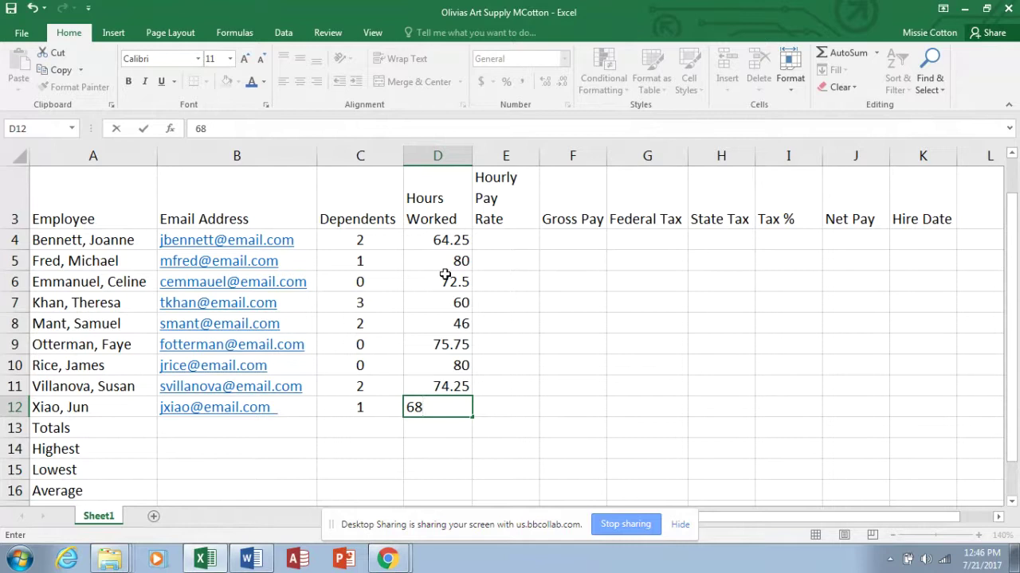
Enter Hourly Pay Rates 19.75, 23.10, 18.65, 18 and 15.90 in E4:E8.
left_click(510, 237)
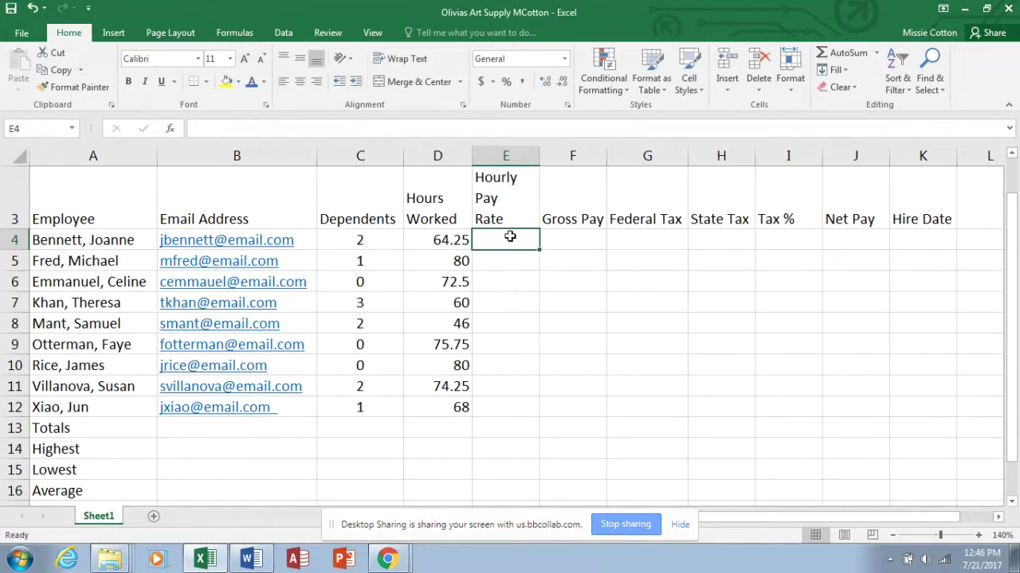
type("19.7")
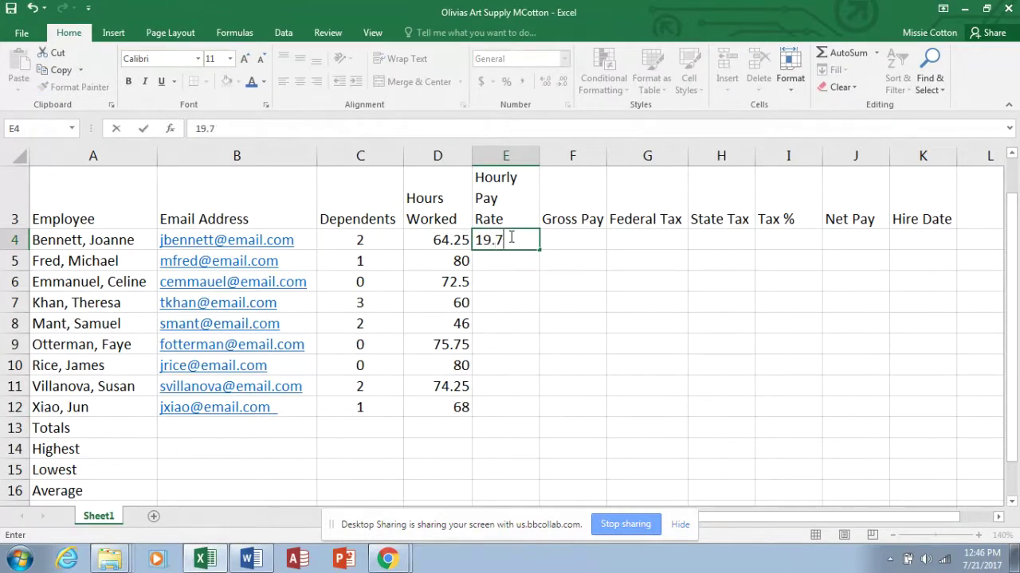
type("5")
key("Return")
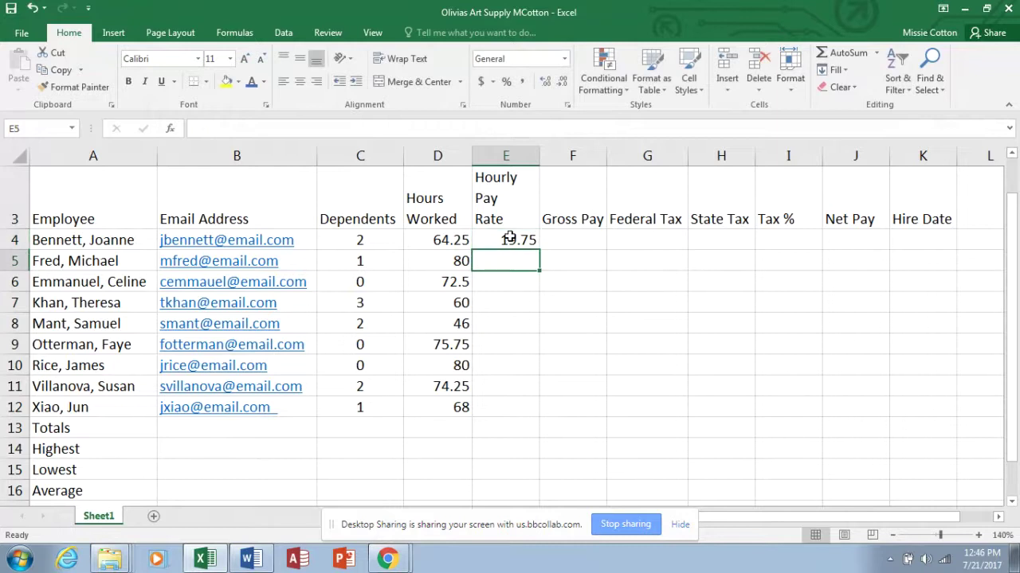
type("23.10")
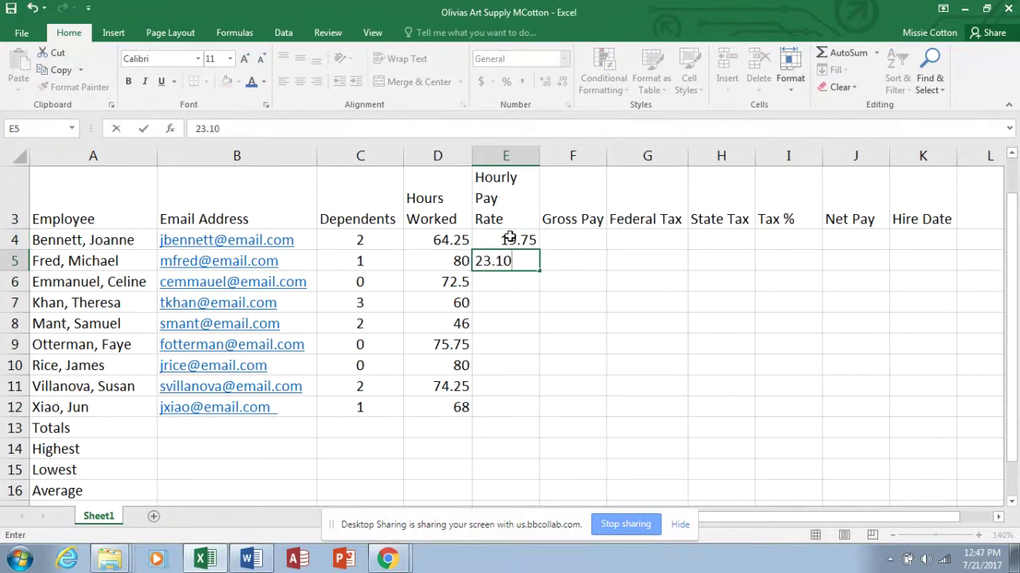
key("Return")
type("18.")
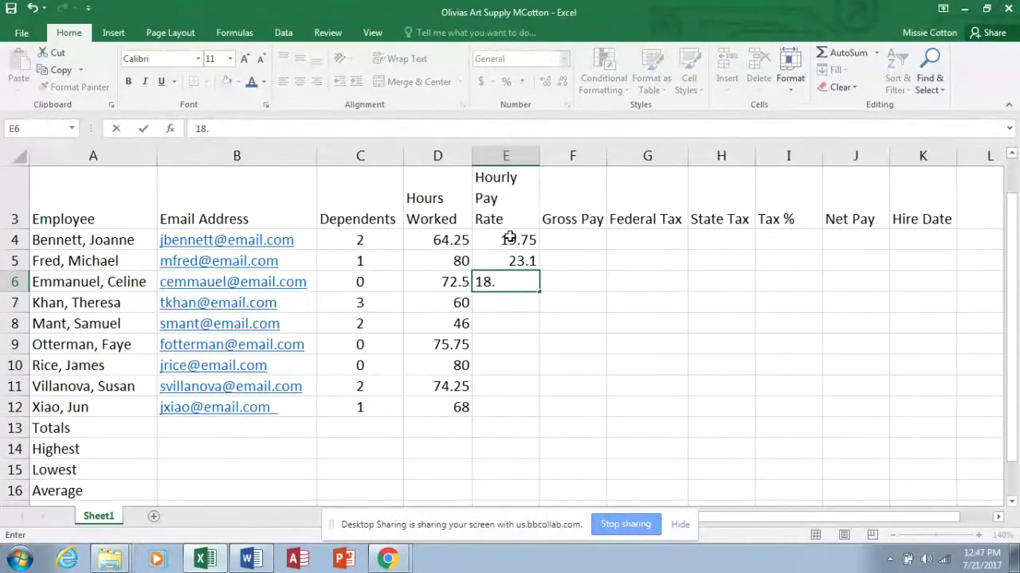
type("65")
key("Return")
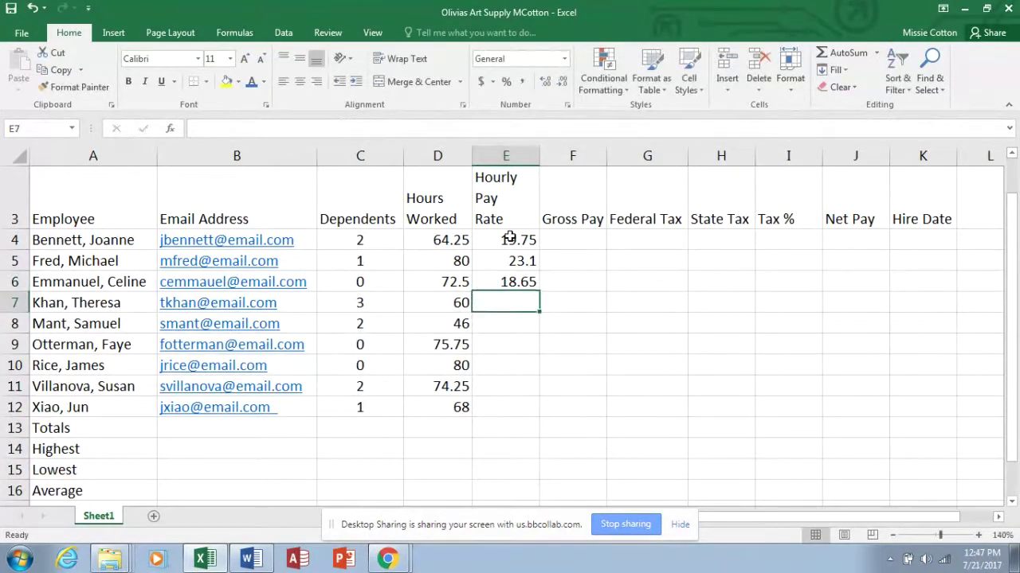
type("18")
key("Return")
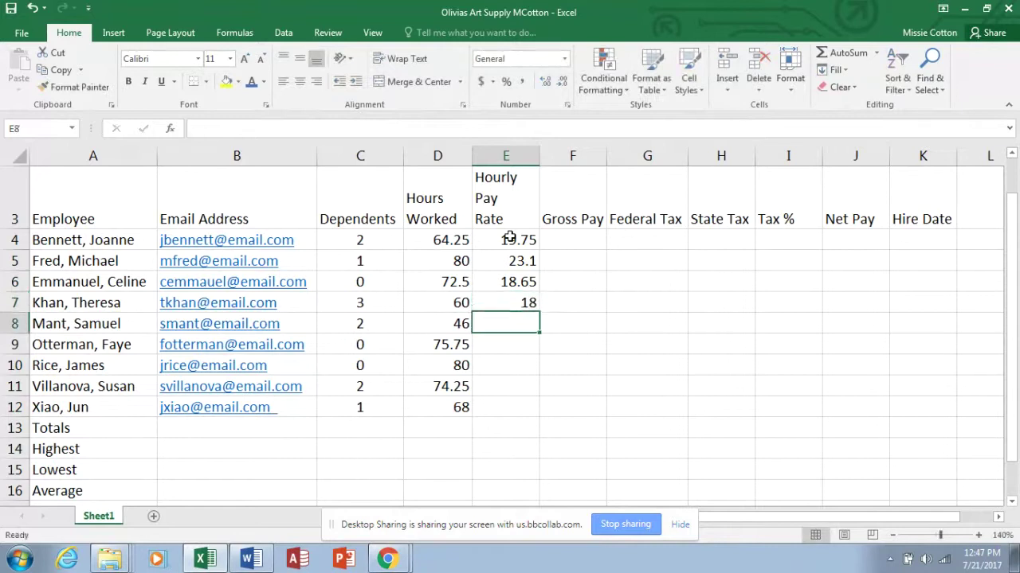
type("15.90")
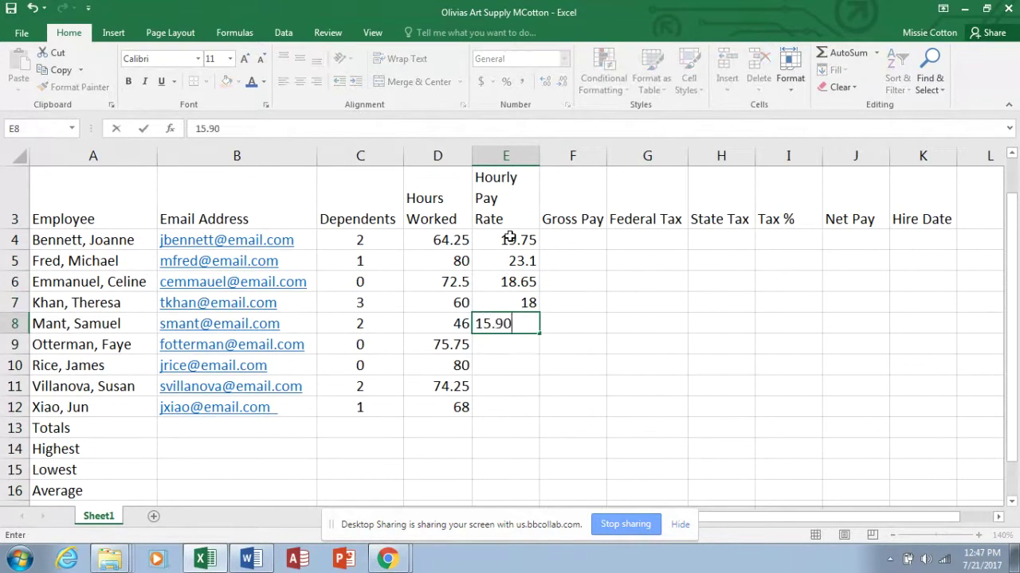
key("Return")
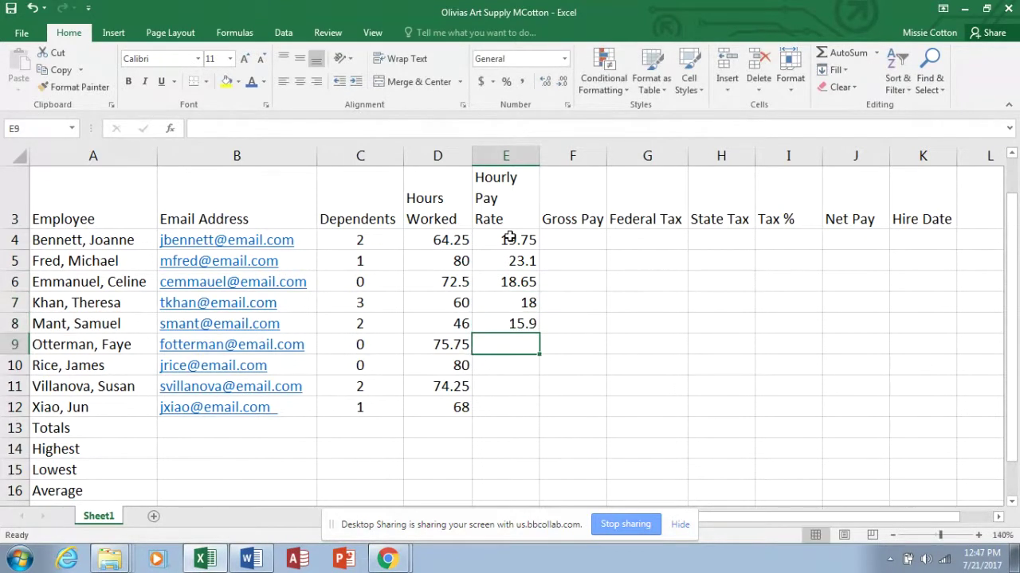
Enter Hourly Pay Rates 21.05, 22.50, 21.02 and 18.43 in E9:E12.
type("21")
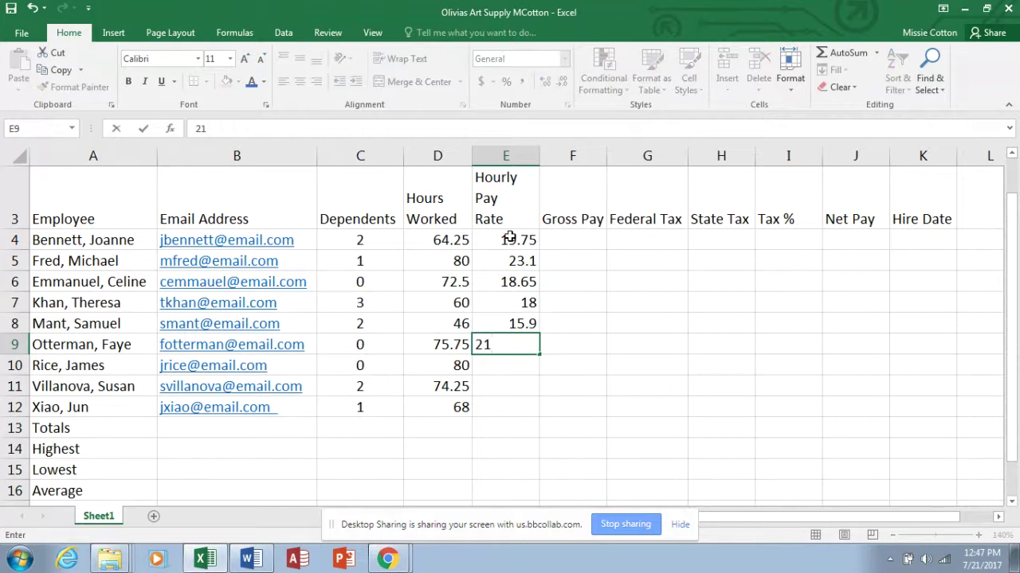
type(".05")
key("Return")
type("22.50")
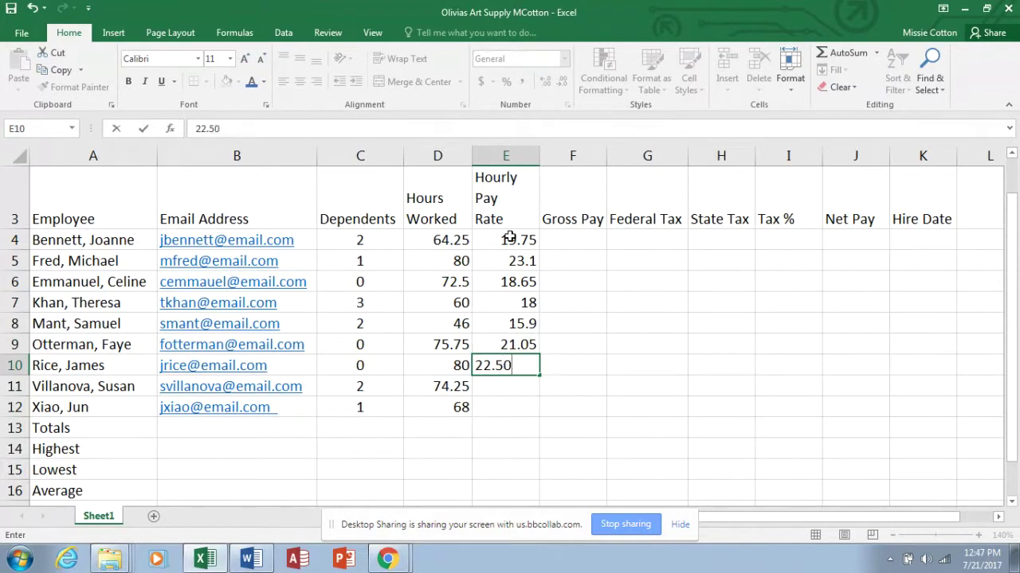
key("Return")
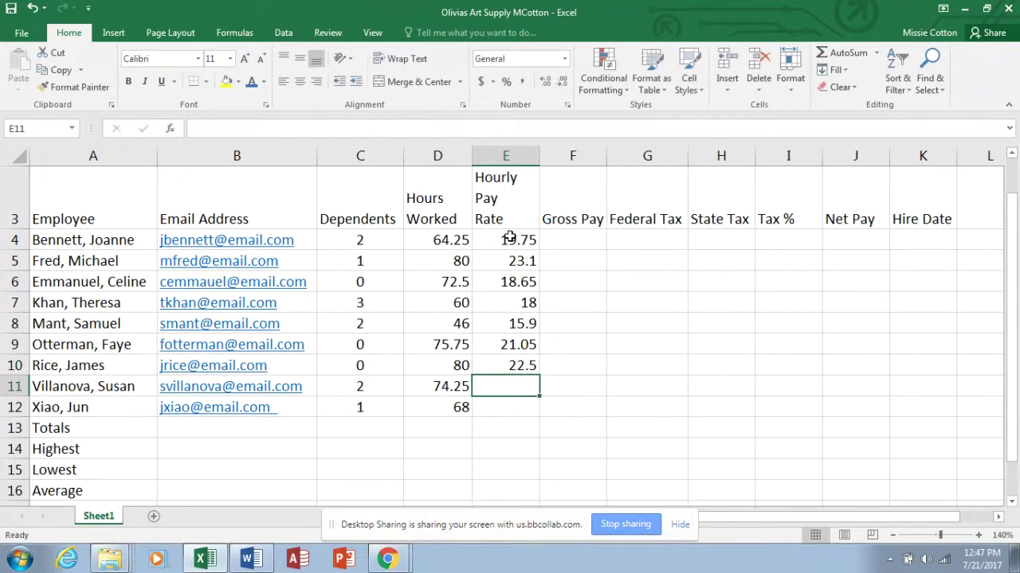
type("2")
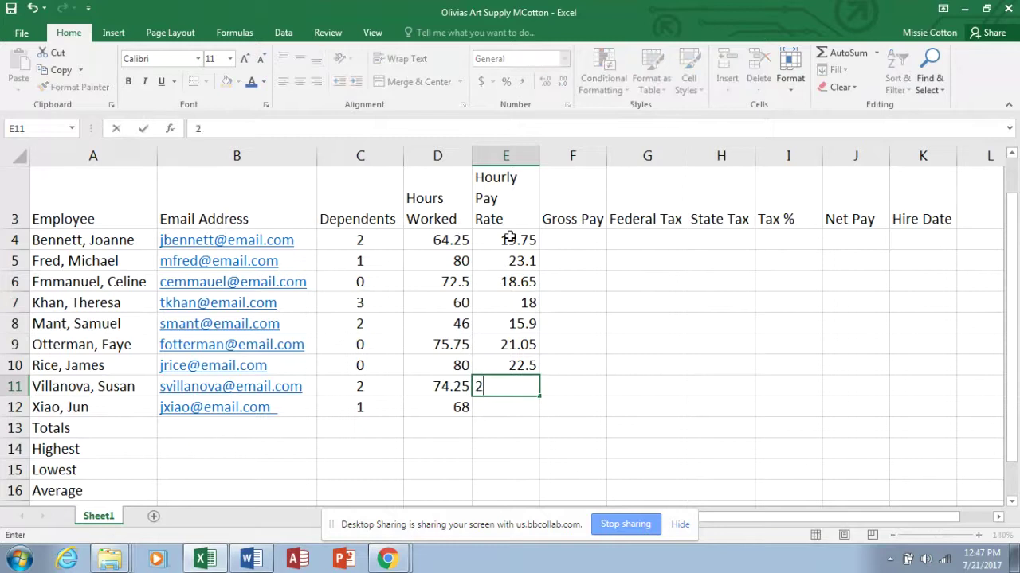
type("1.02")
key("Return")
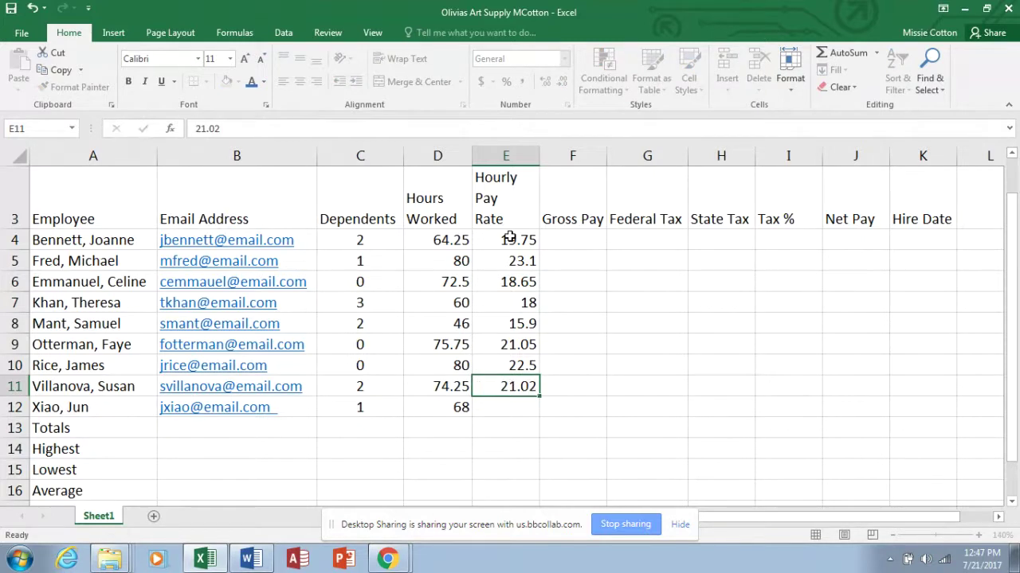
type("18.43")
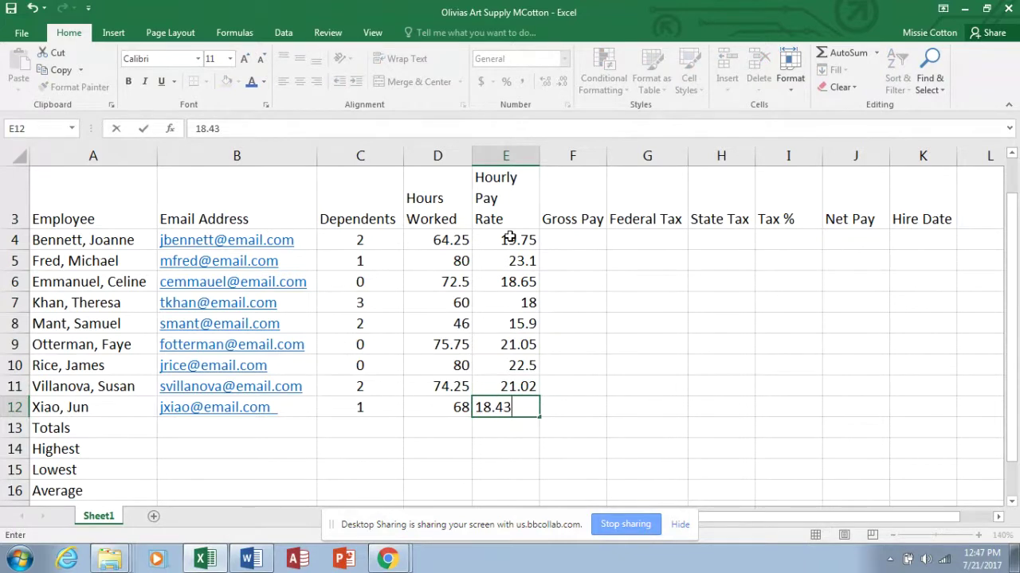
key("Tab")
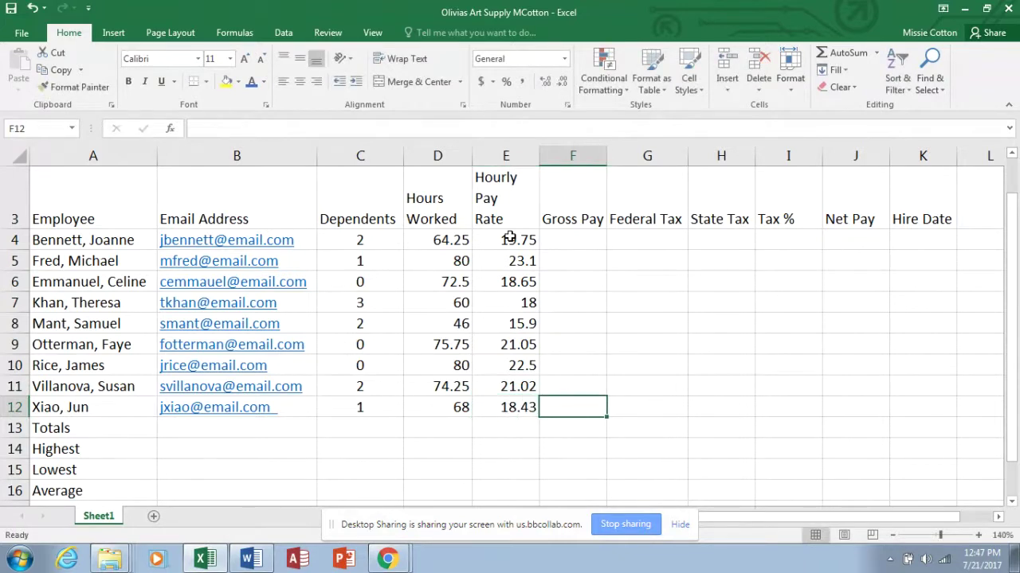
key("Tab")
key("Tab")
key("Tab")
key("Tab")
key("Tab")
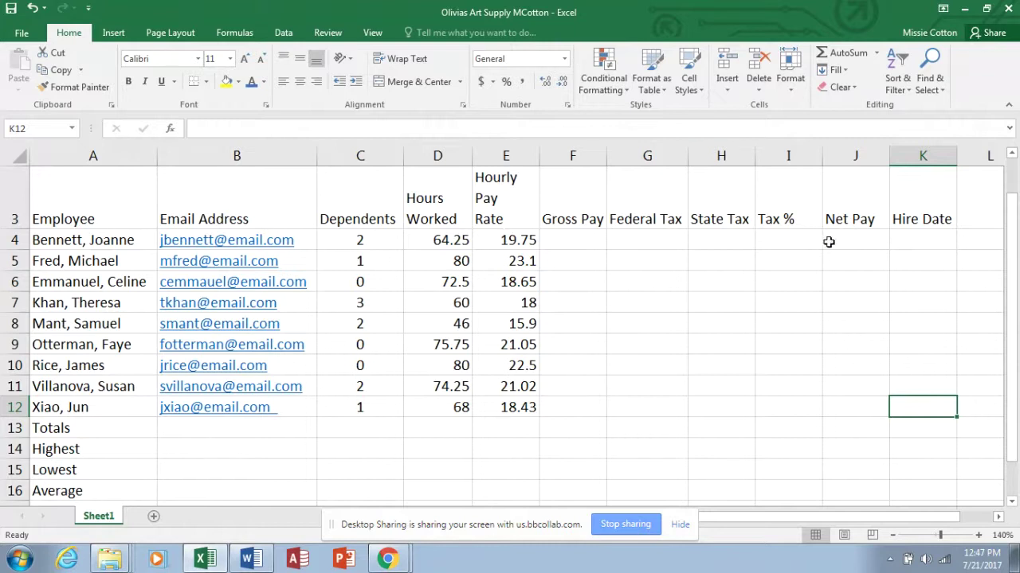
Enter hire dates 4/5/2012, 5/7/2013, 12/1/2011 and 1/3/2014 in K4:K7.
left_click(918, 240)
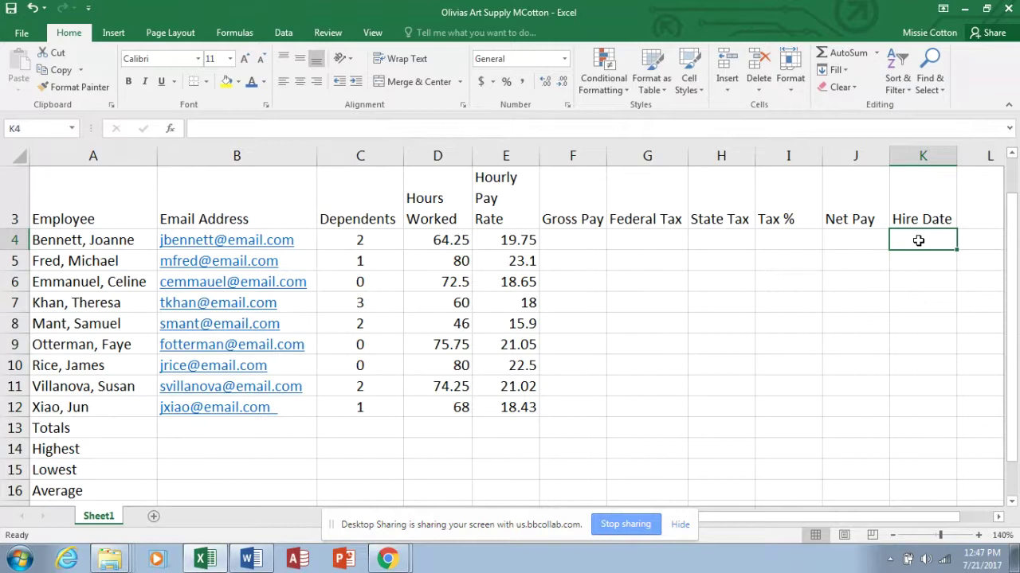
type("4/5")
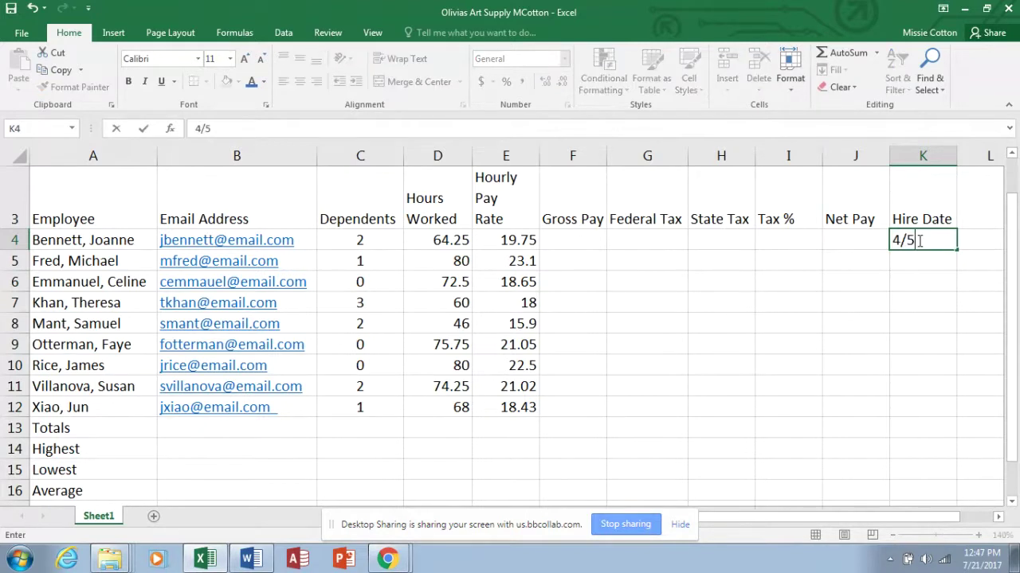
type("/2012")
key("Return")
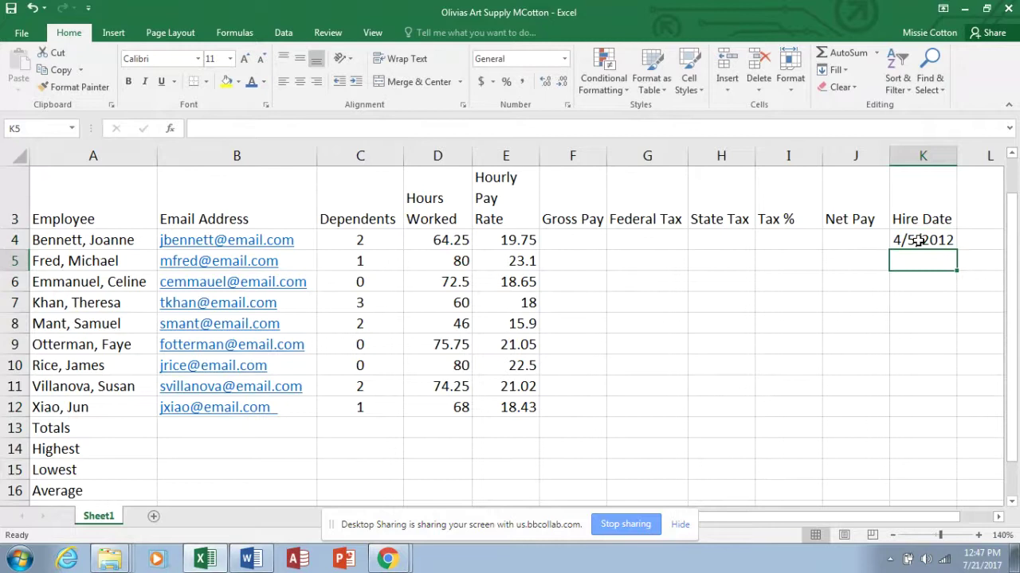
type("5/")
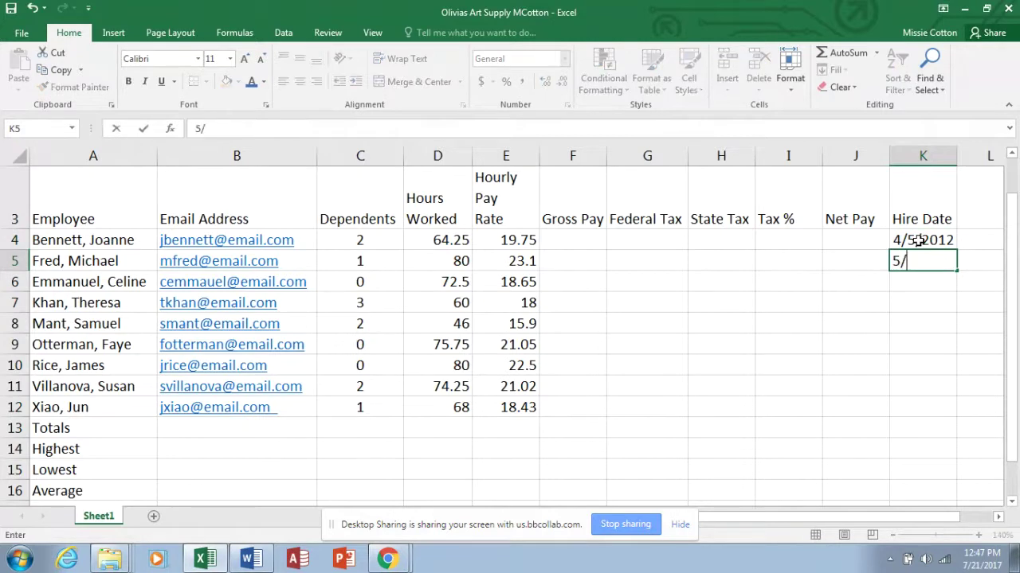
type("7/13")
key("Return")
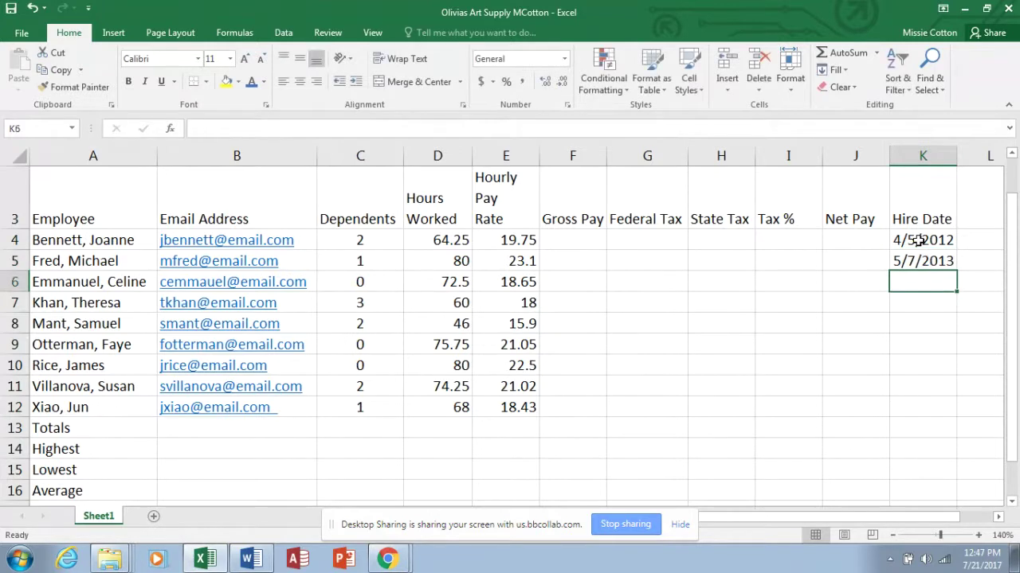
type("12")
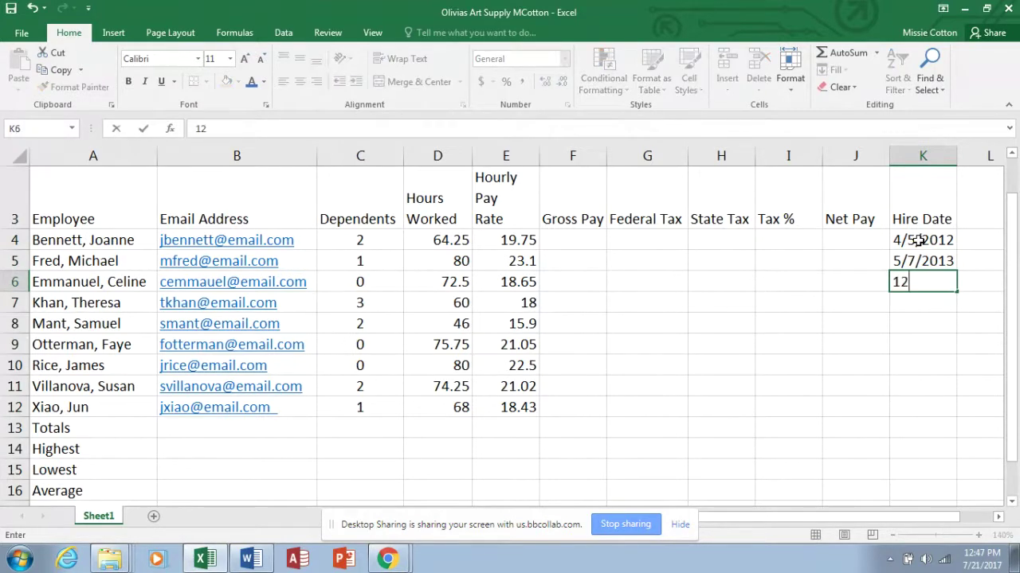
type("/1/11/")
key("BackSpace")
key("Return")
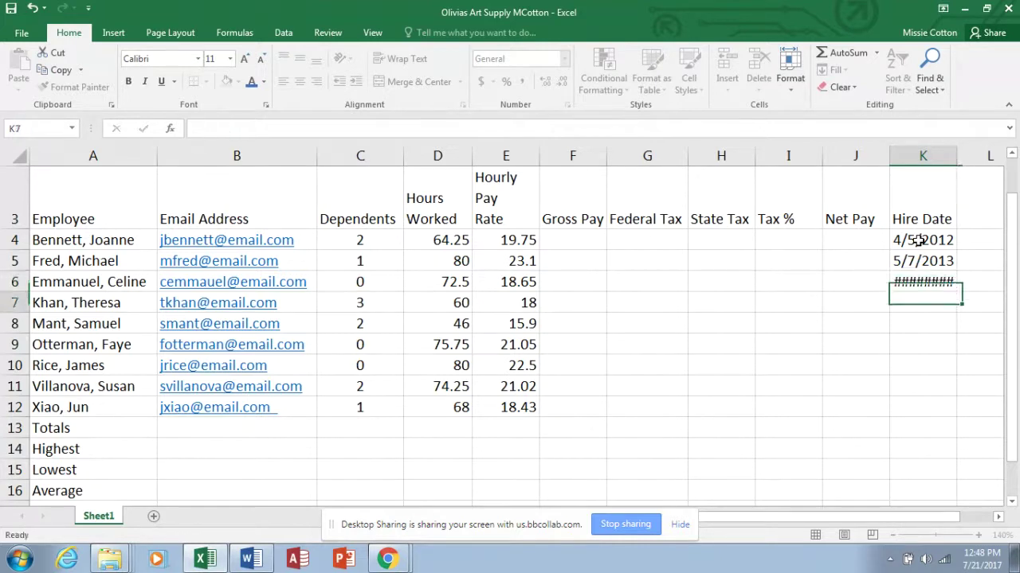
type("1")
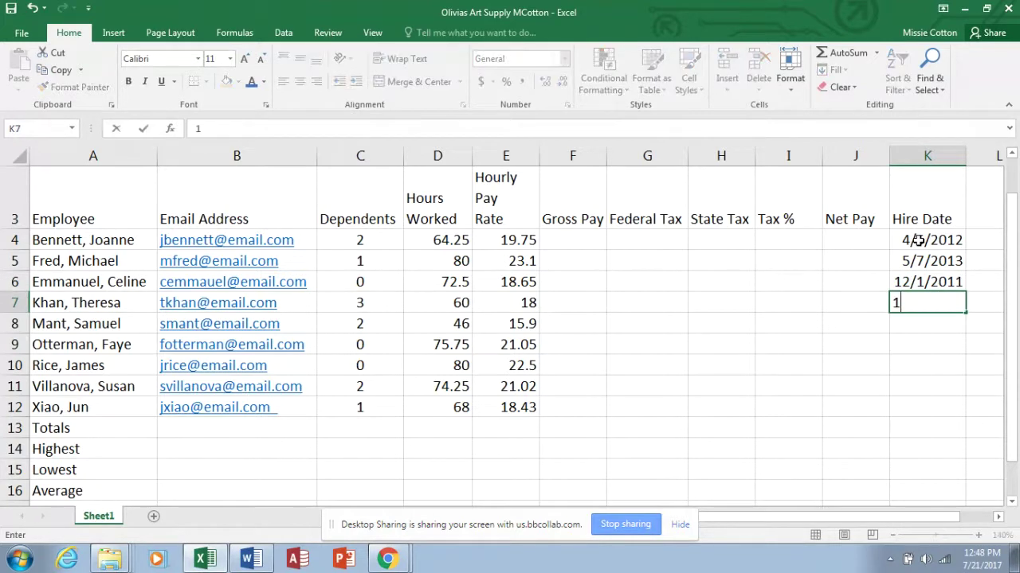
type("/3/14")
key("Return")
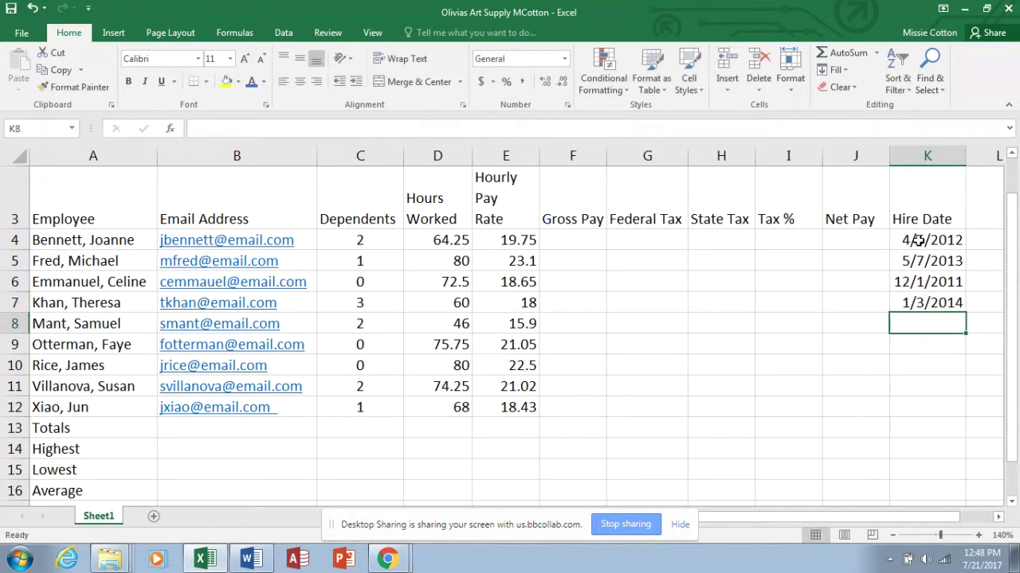
Autofit the Hire Date column and enter 12/3/2010, 3/7/2011 and 2/5/2011 in K8:K10.
left_click_drag(964, 157, 957, 158)
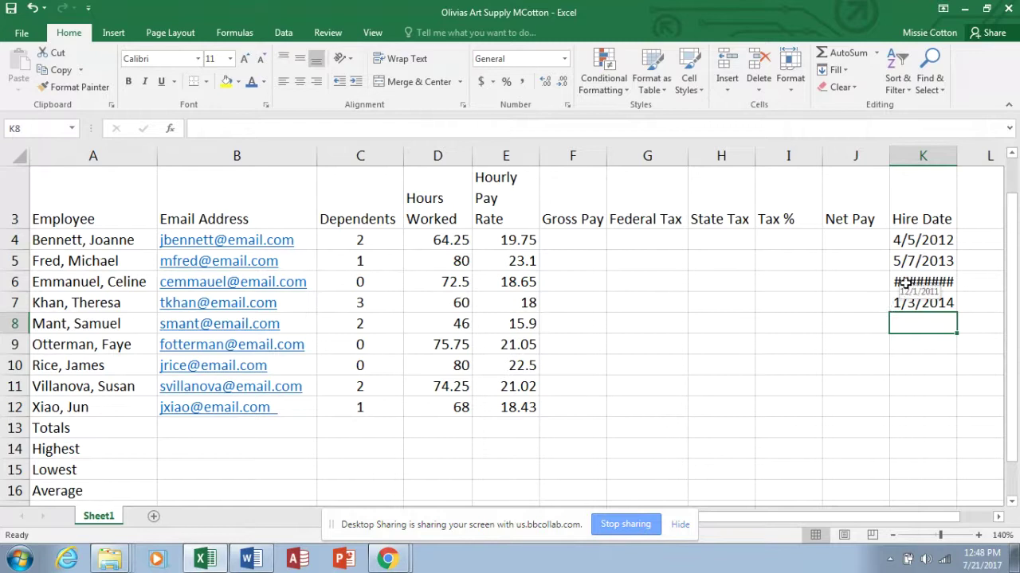
double_click(956, 164)
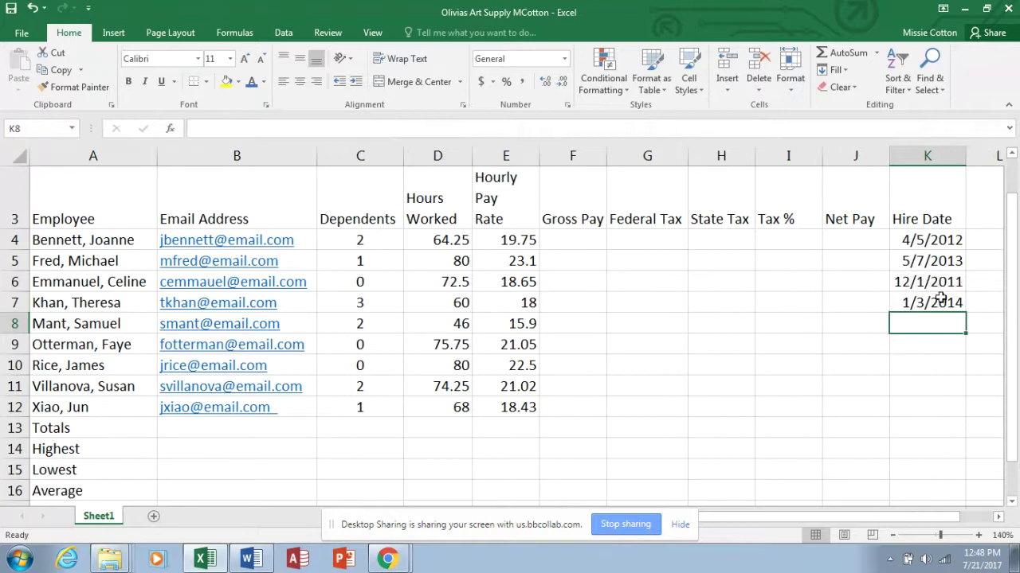
type("12/3/")
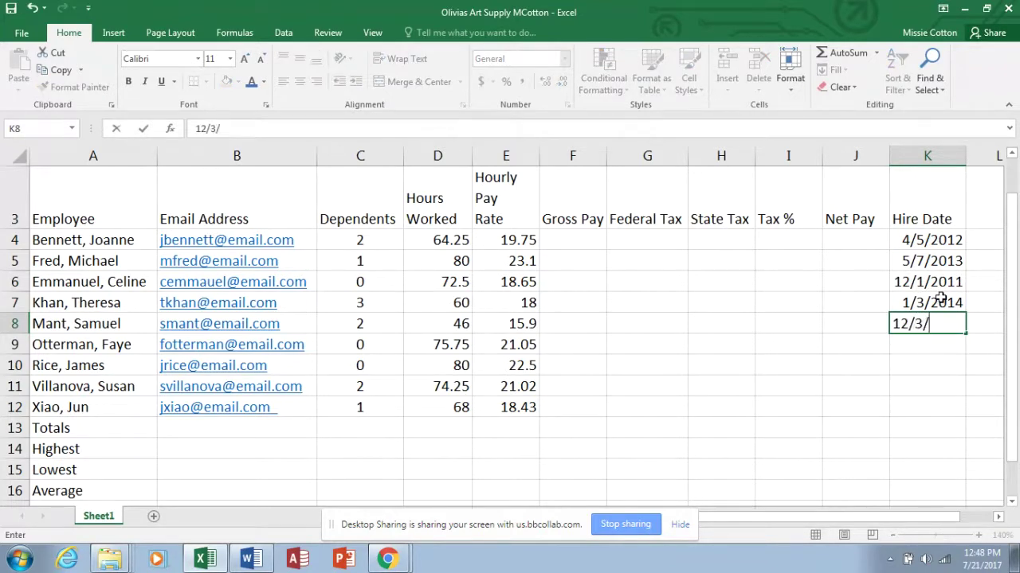
type("2010")
key("Return")
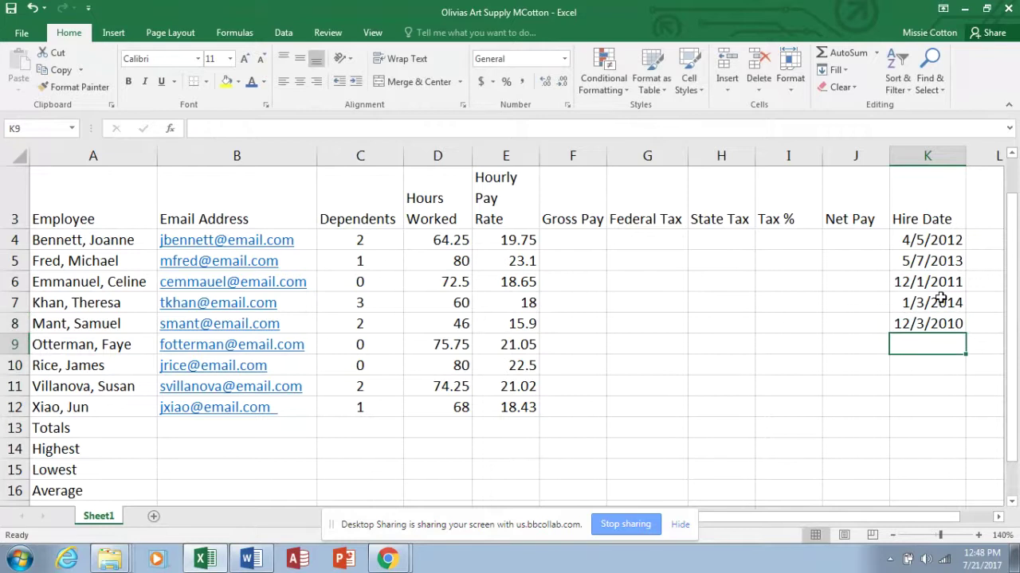
type("3/")
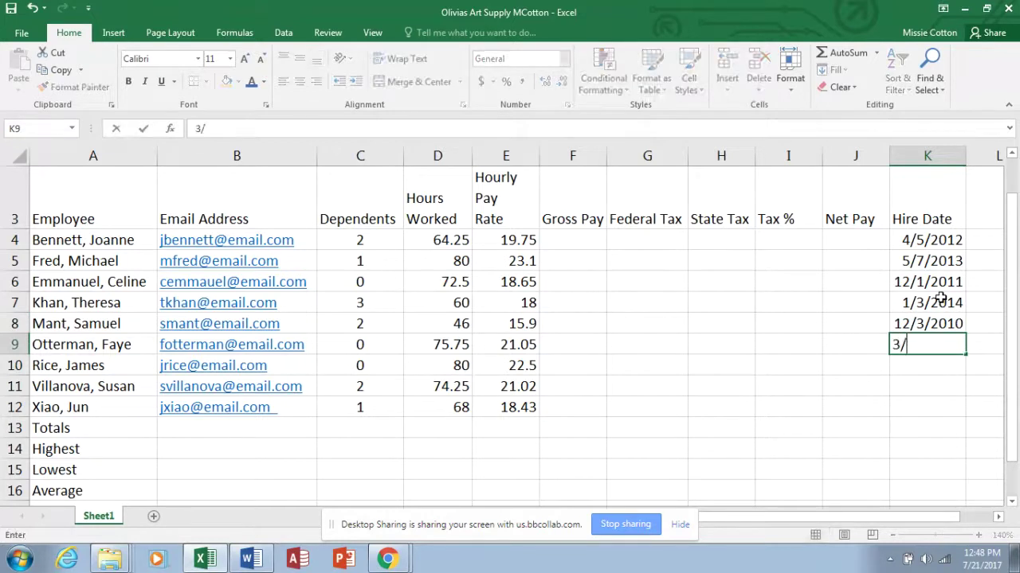
type("7/11")
key("Return")
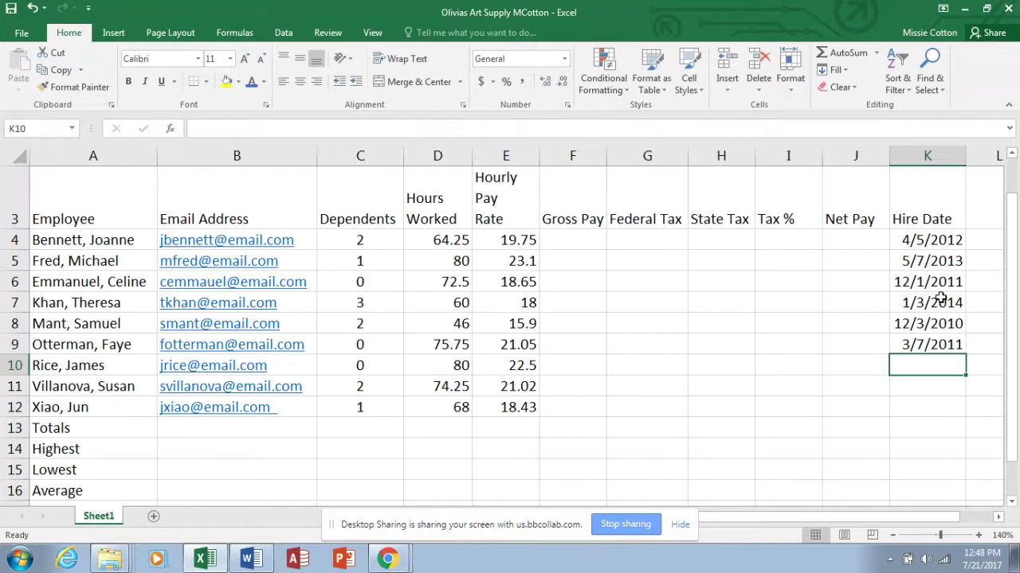
type("2/5/")
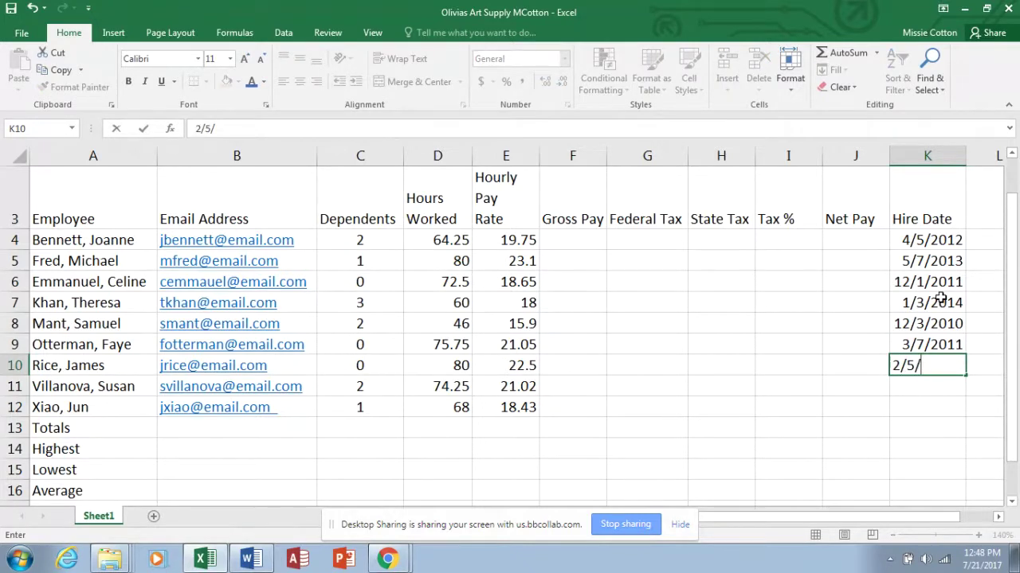
type("11")
key("Return")
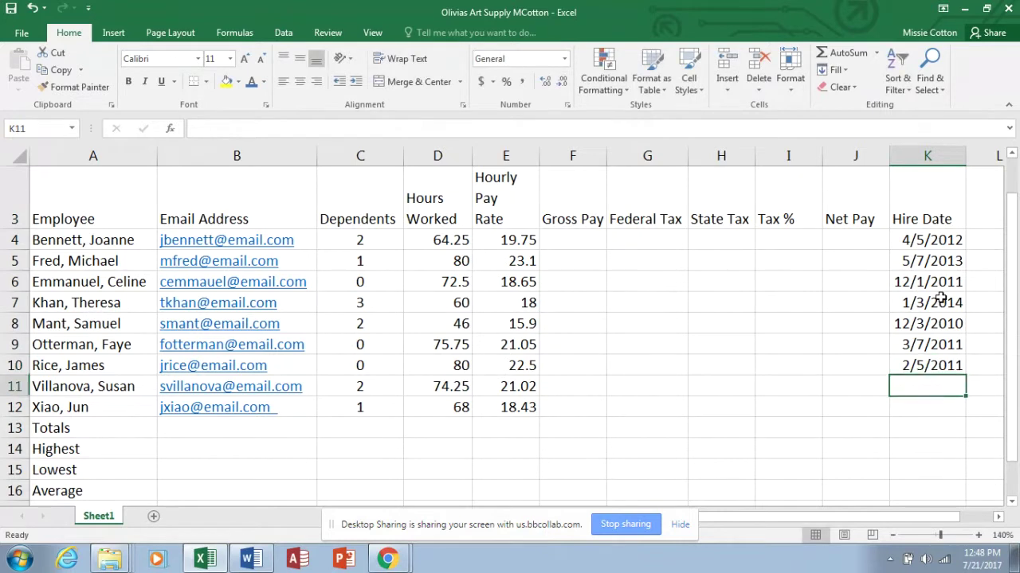
Enter 5/6/04 and 9/12 in K11:K12, type 15 in K13, and select the 12-Sep cell.
type("5/6/")
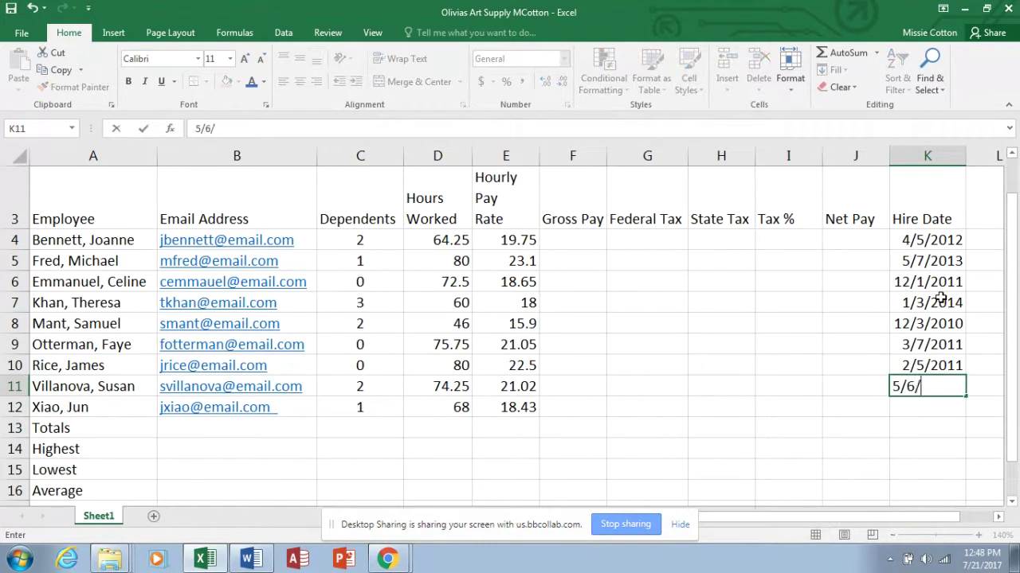
type("04")
key("Return")
type("9")
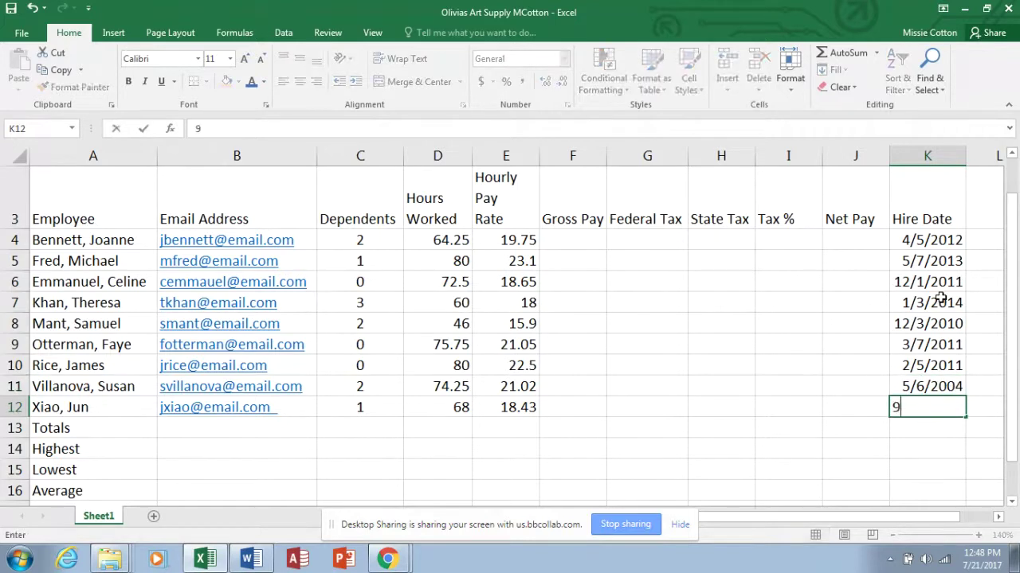
type("/12")
key("Return")
type("15")
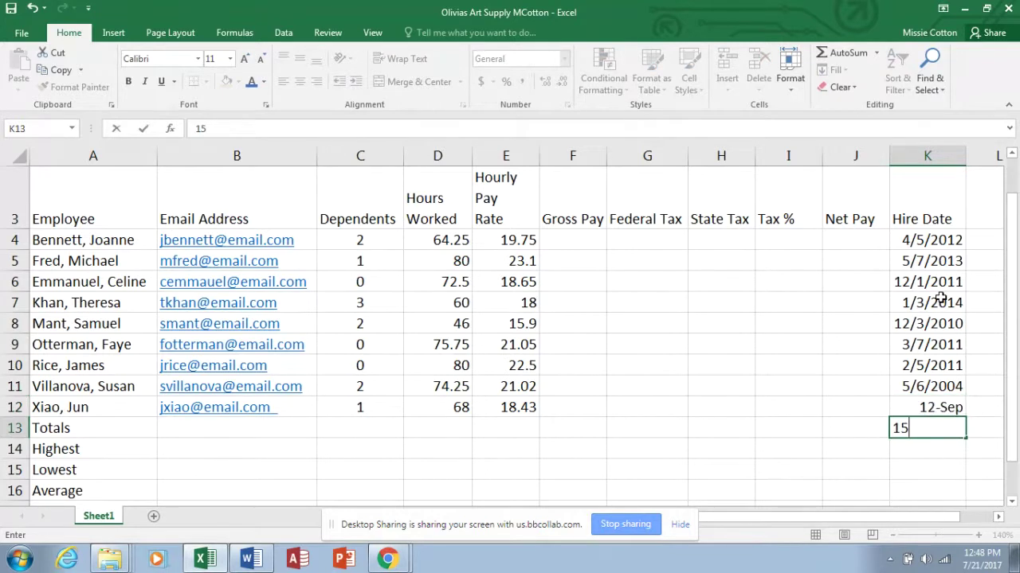
key("Return")
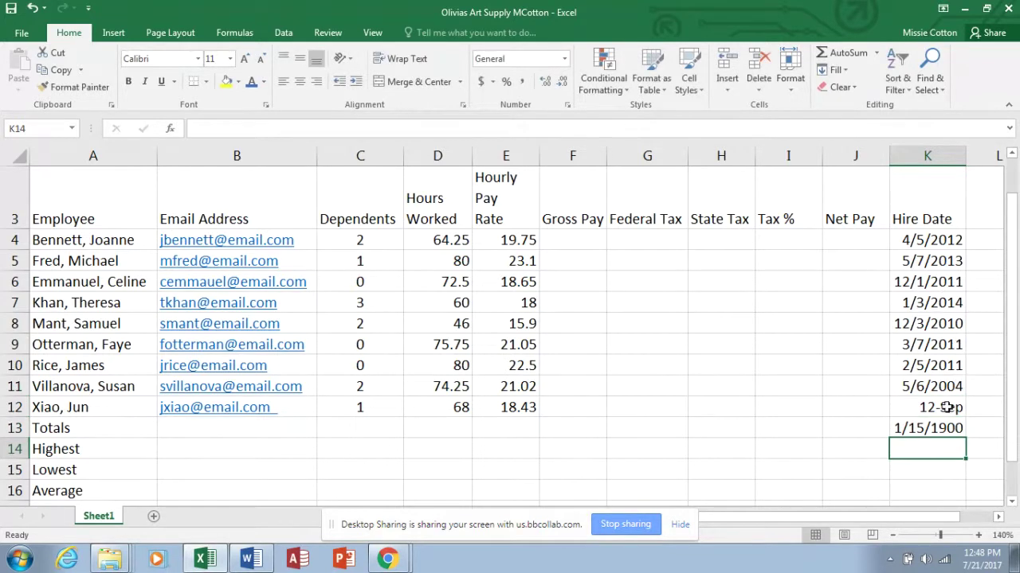
left_click(947, 407)
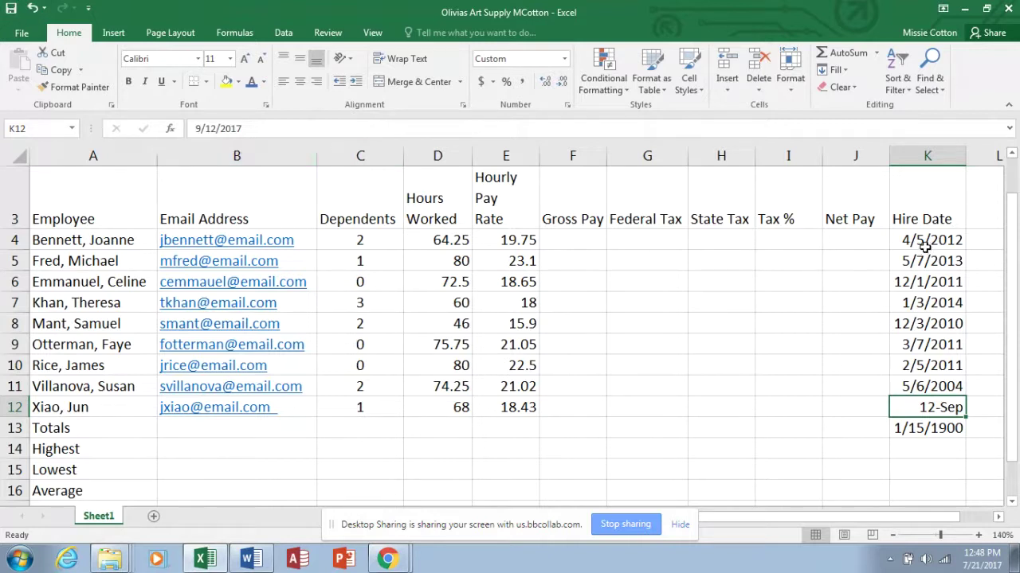
Format the hire dates in K4:K13 with the 03/14/12 Date type through Format Cells.
left_click_drag(921, 239, 934, 426)
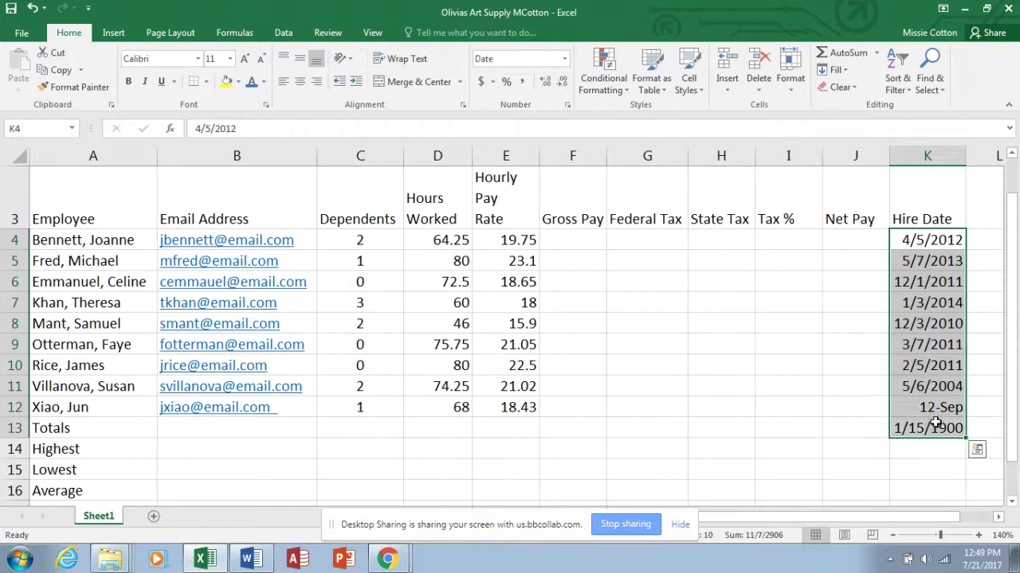
right_click(933, 364)
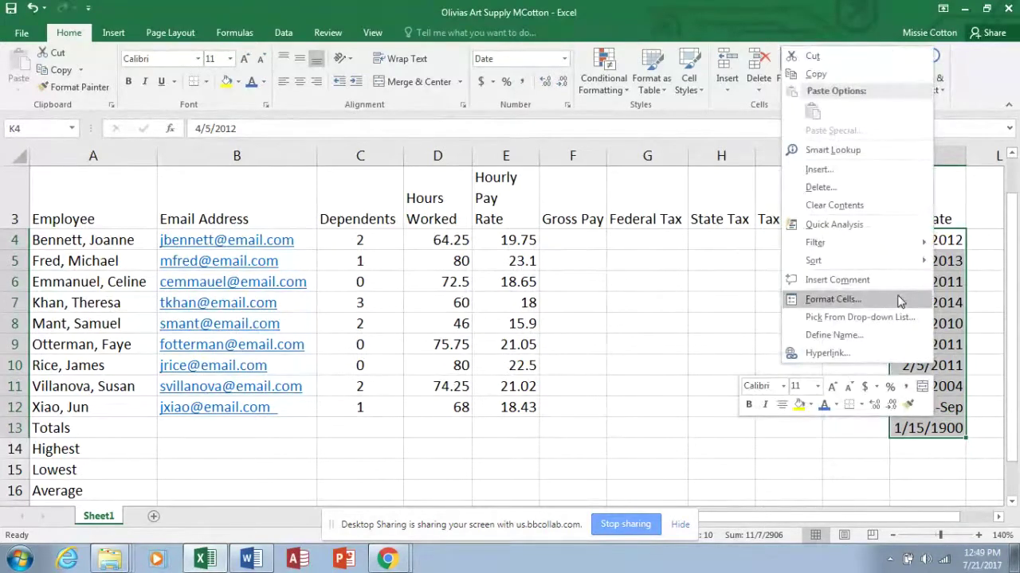
key("Escape")
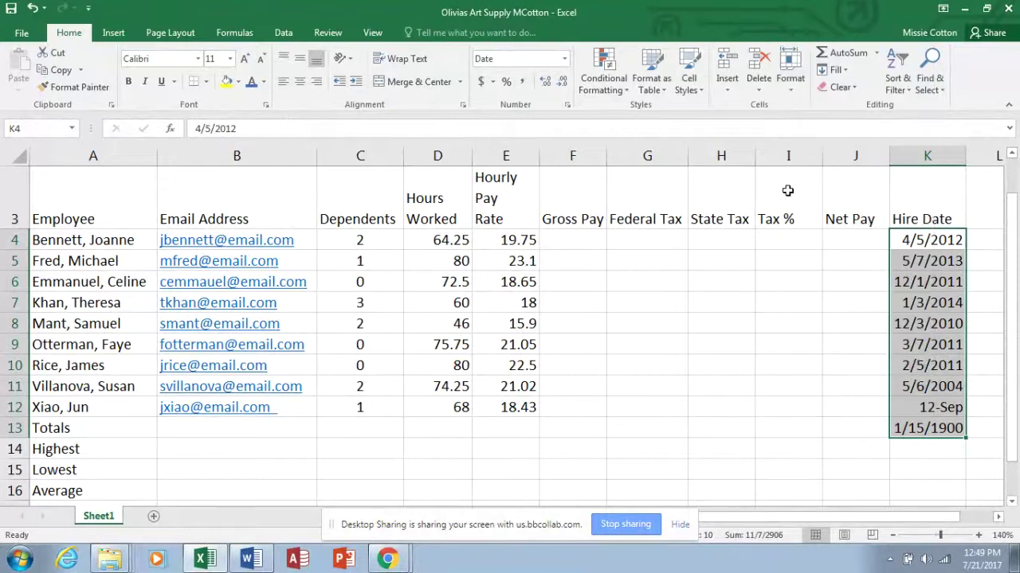
left_click(790, 89)
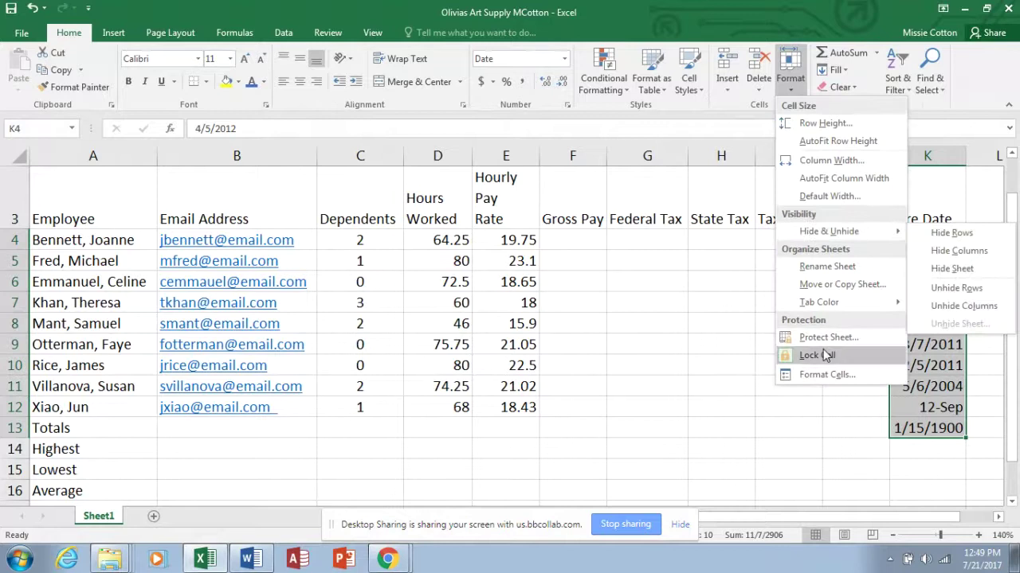
left_click(823, 375)
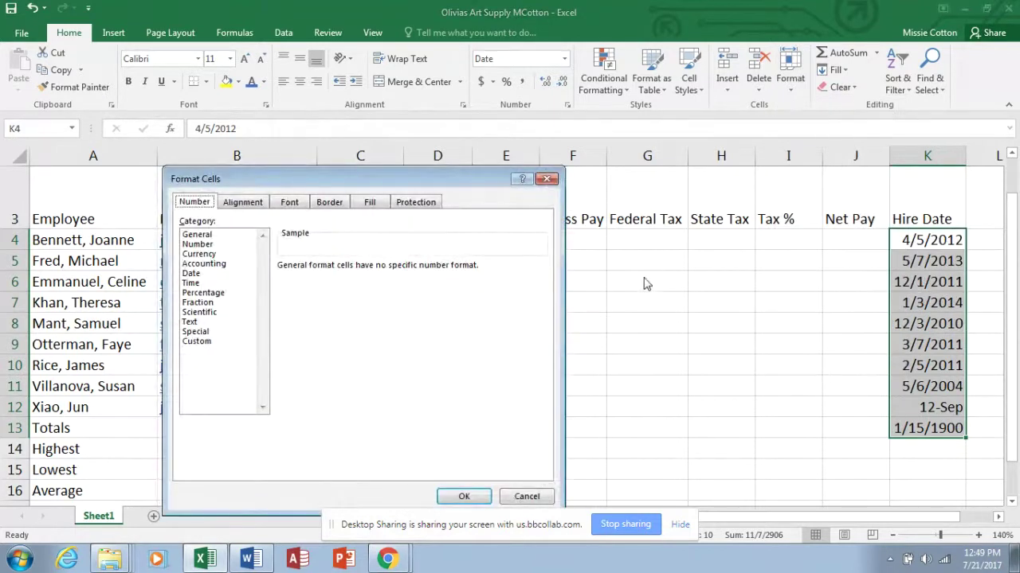
left_click(195, 273)
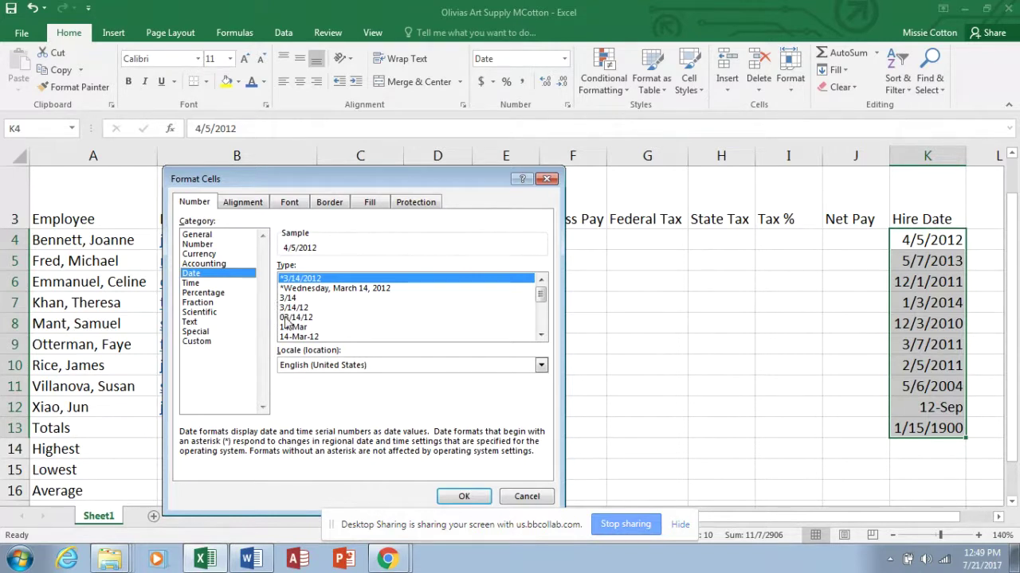
left_click(286, 319)
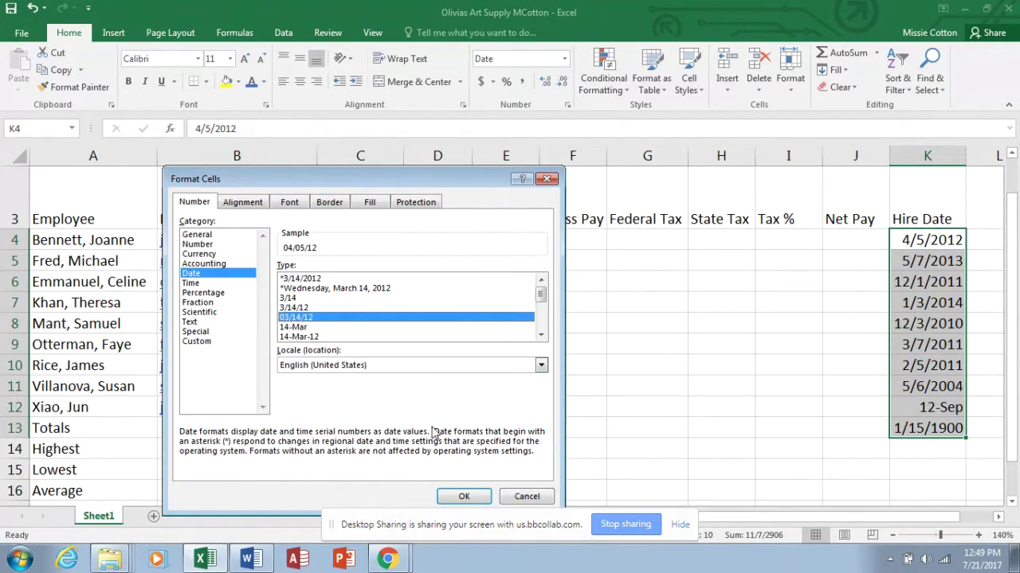
left_click(470, 494)
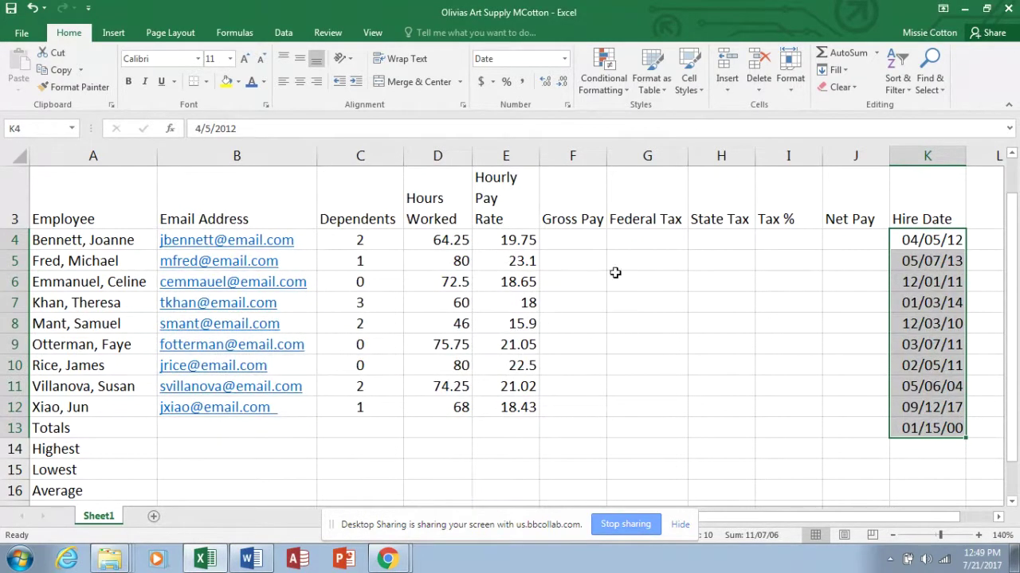
left_click(595, 244)
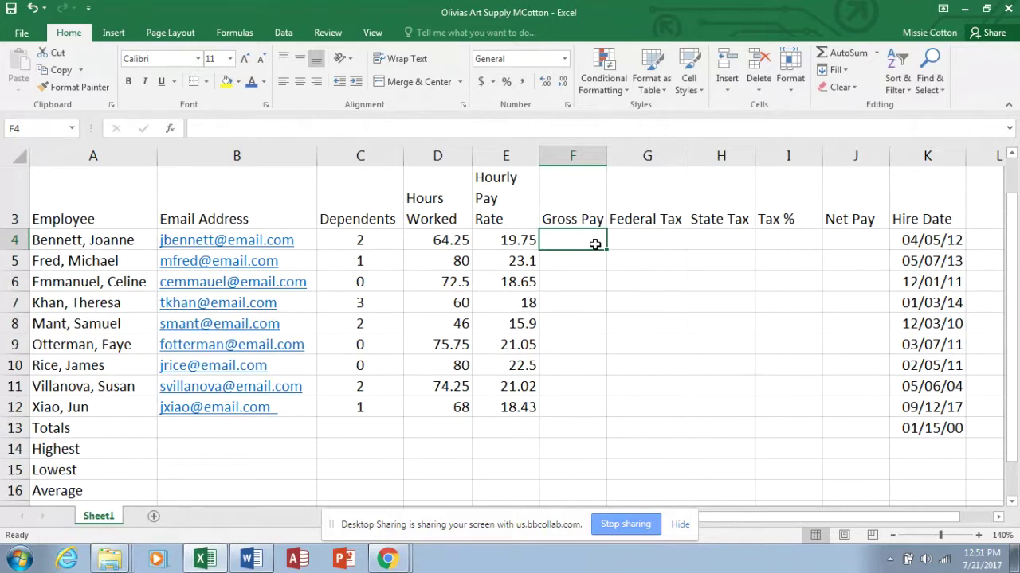
Enter =D4*E4 in F4 to compute the first employee's Gross Pay.
type("=")
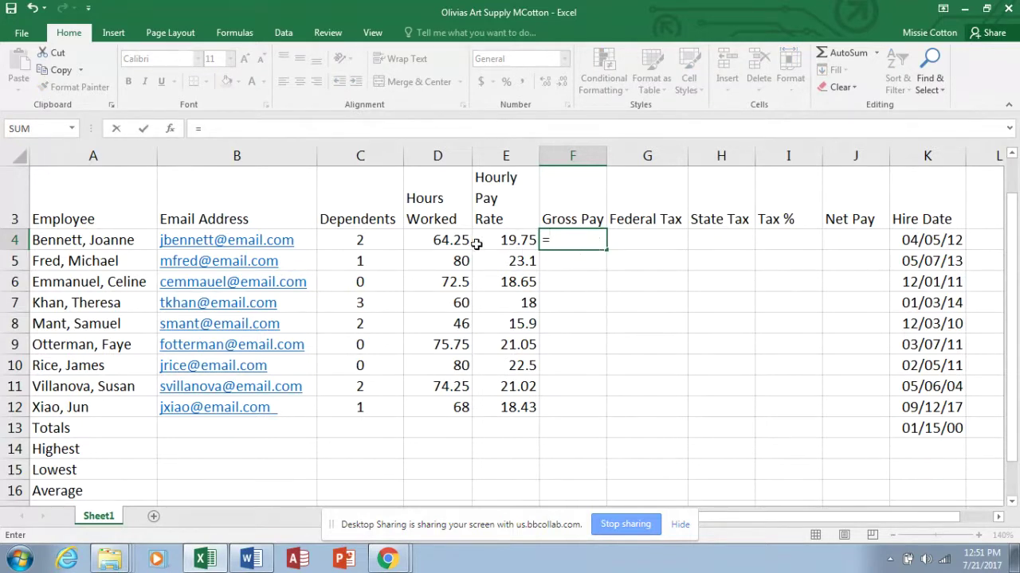
left_click(453, 240)
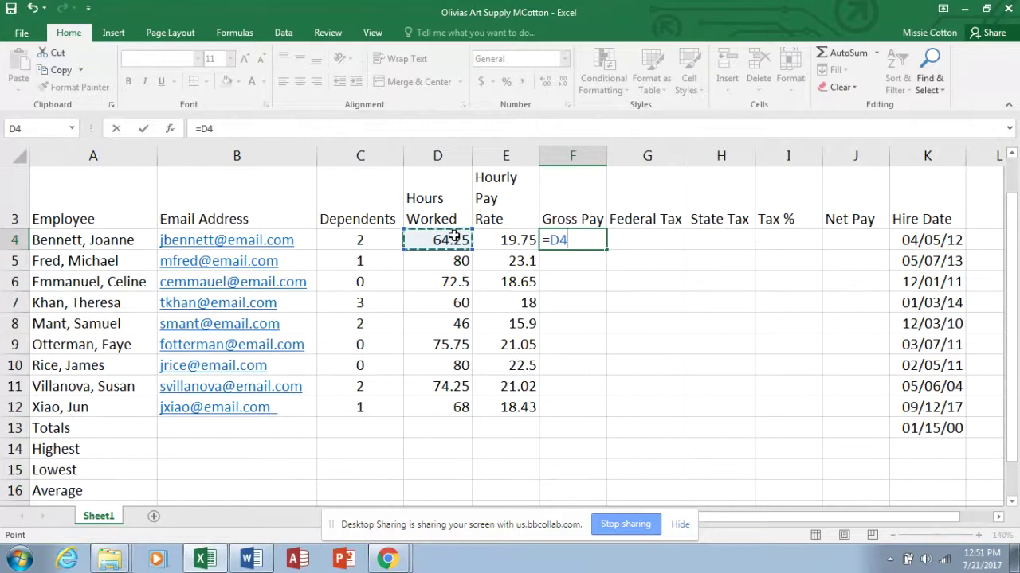
type("*")
left_click(496, 242)
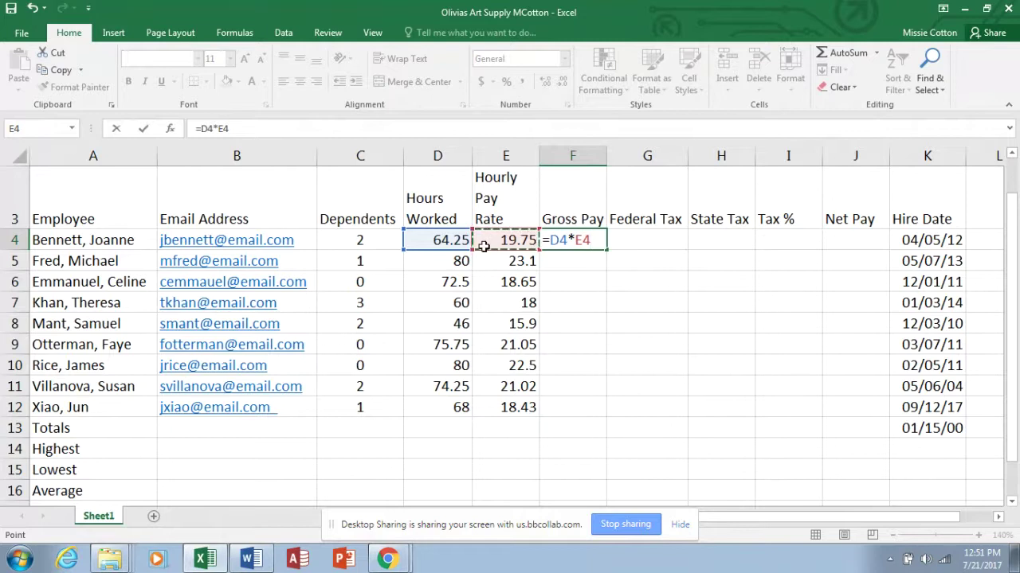
key("Return")
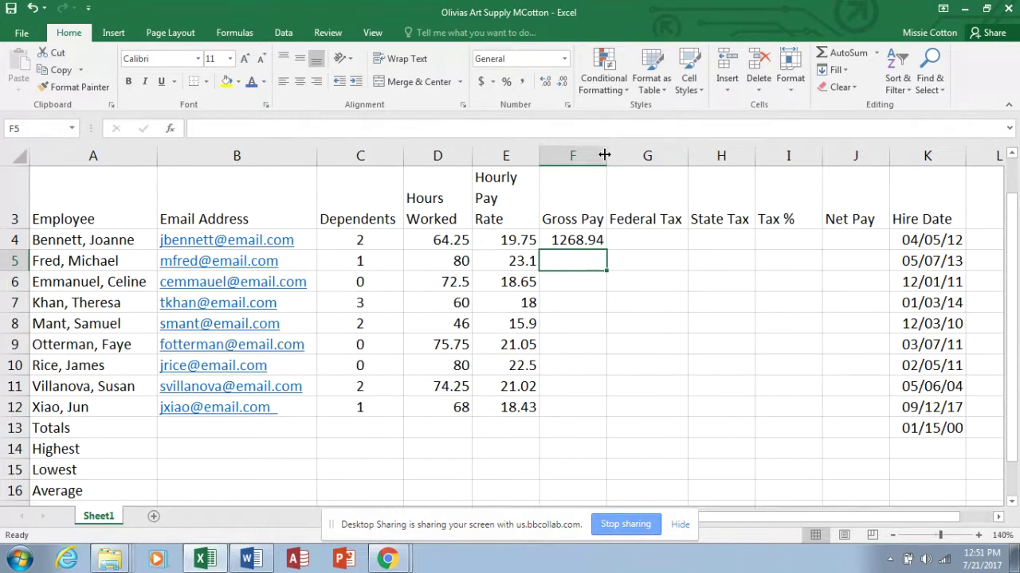
Fill the Gross Pay formula down to F12 and show two decimal places.
left_click(589, 236)
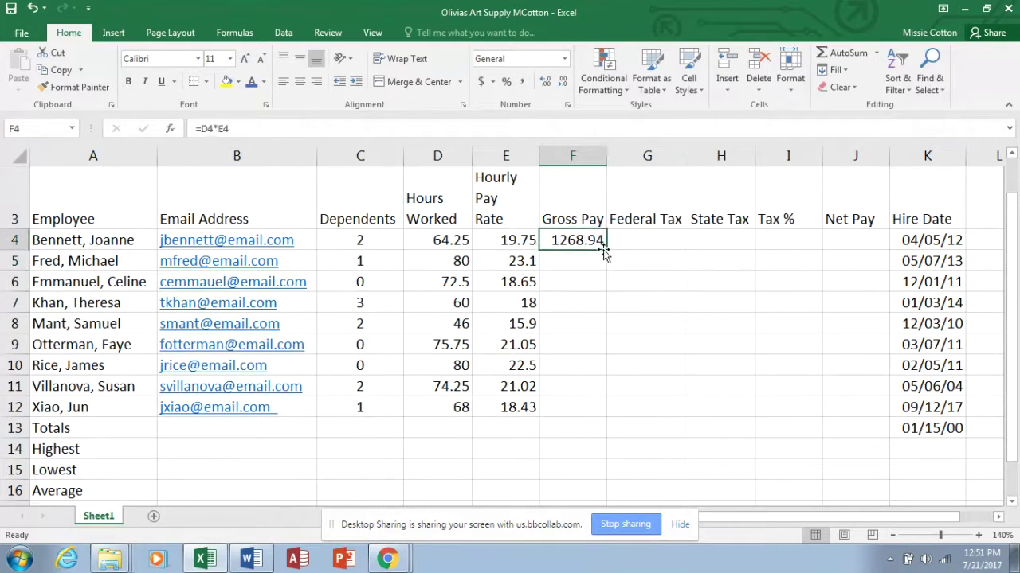
left_click_drag(606, 249, 605, 417)
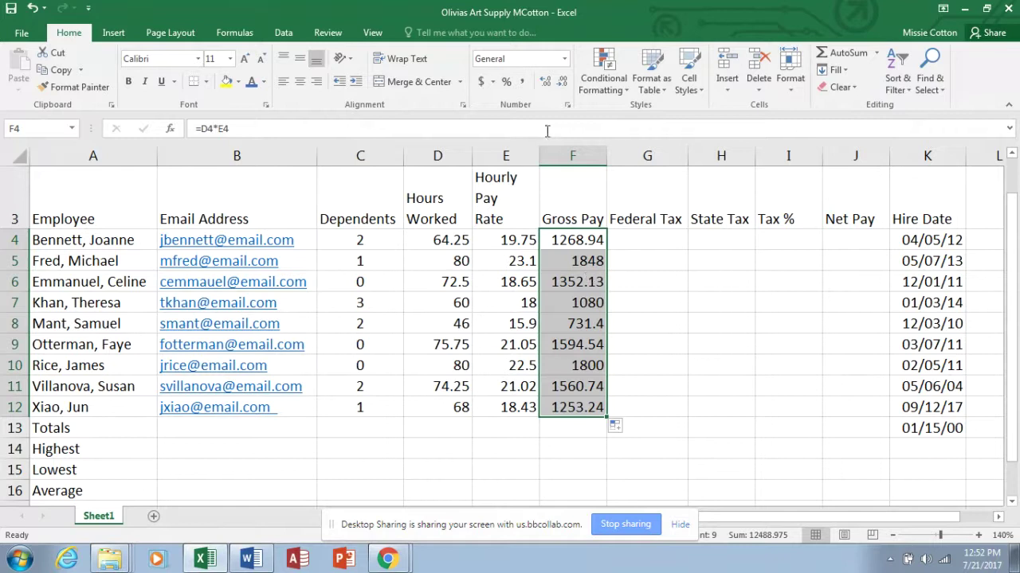
left_click(561, 83)
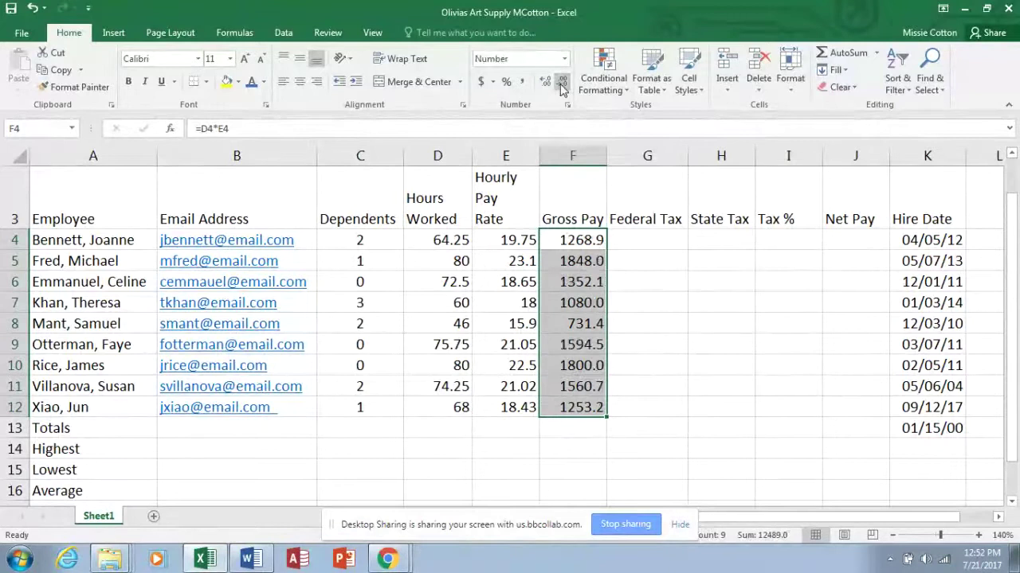
left_click(562, 83)
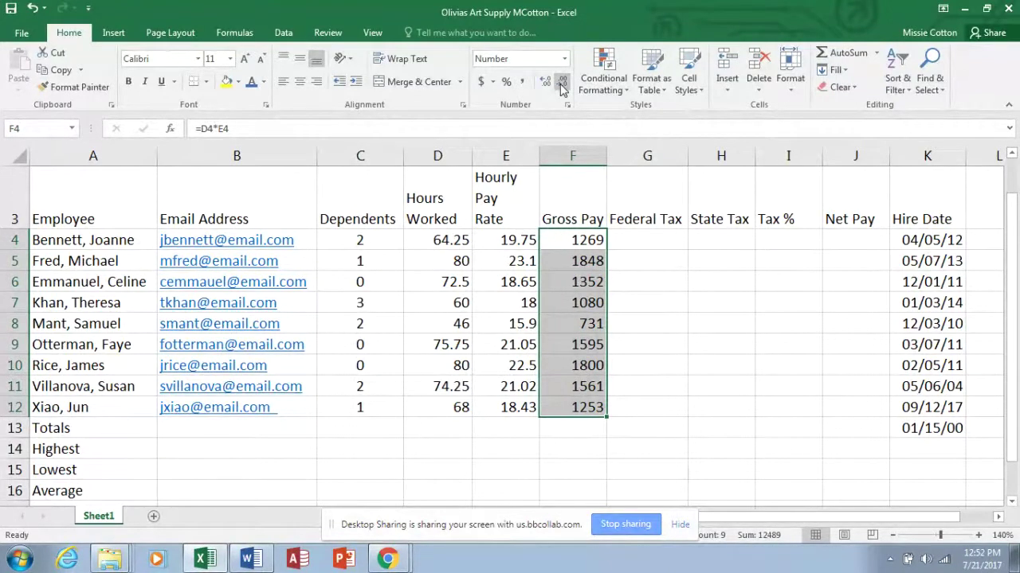
left_click(546, 82)
left_click(546, 82)
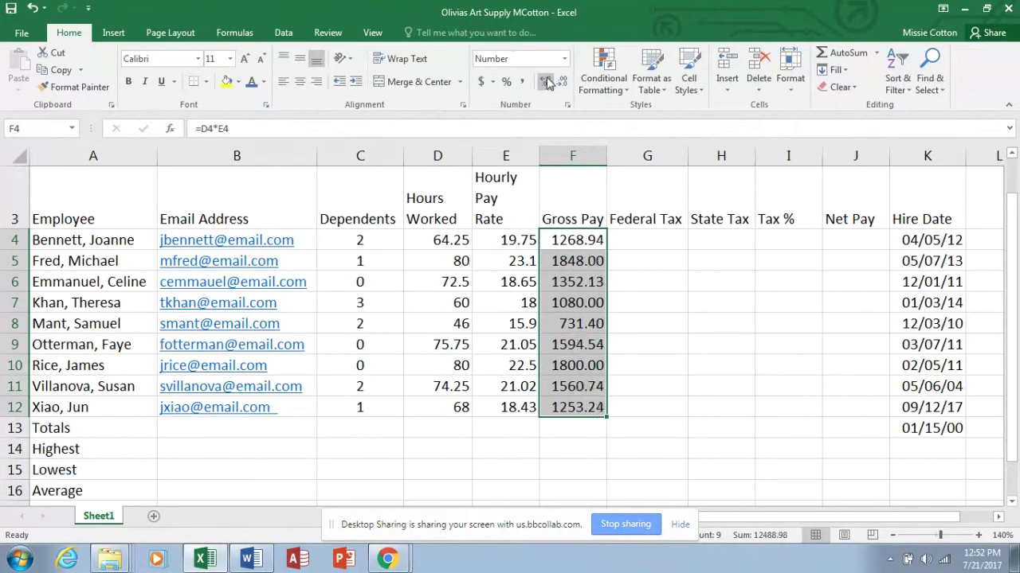
left_click(561, 83)
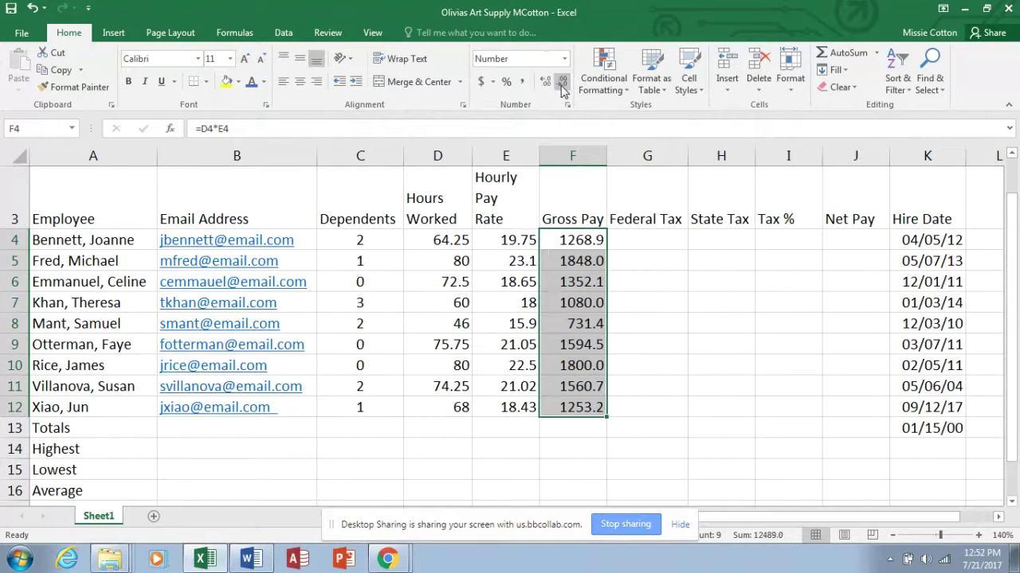
left_click(545, 83)
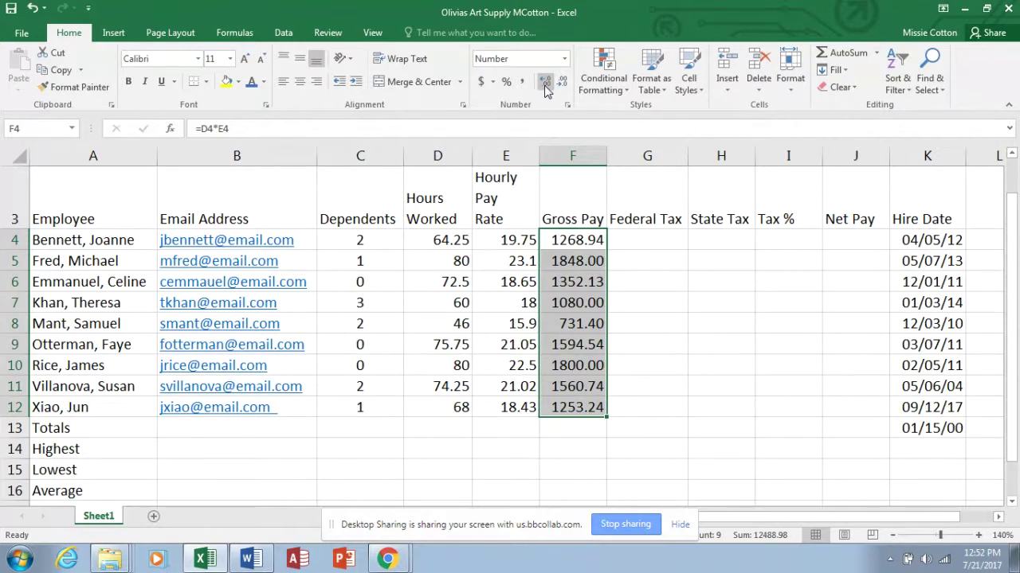
Enter =.22*(F4-C4*24.32) in G4 for the first employee's Federal Tax.
left_click(641, 242)
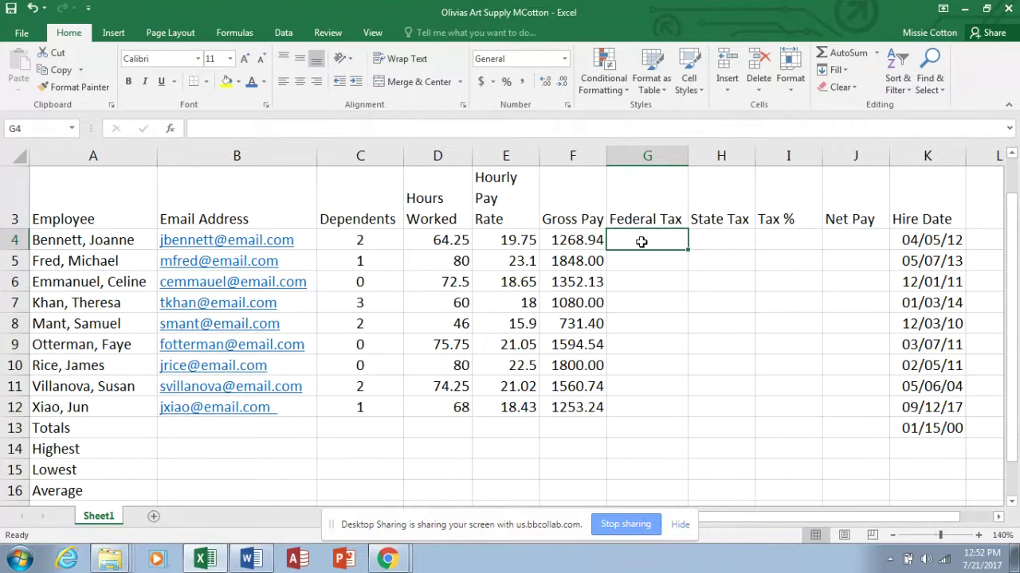
type("=")
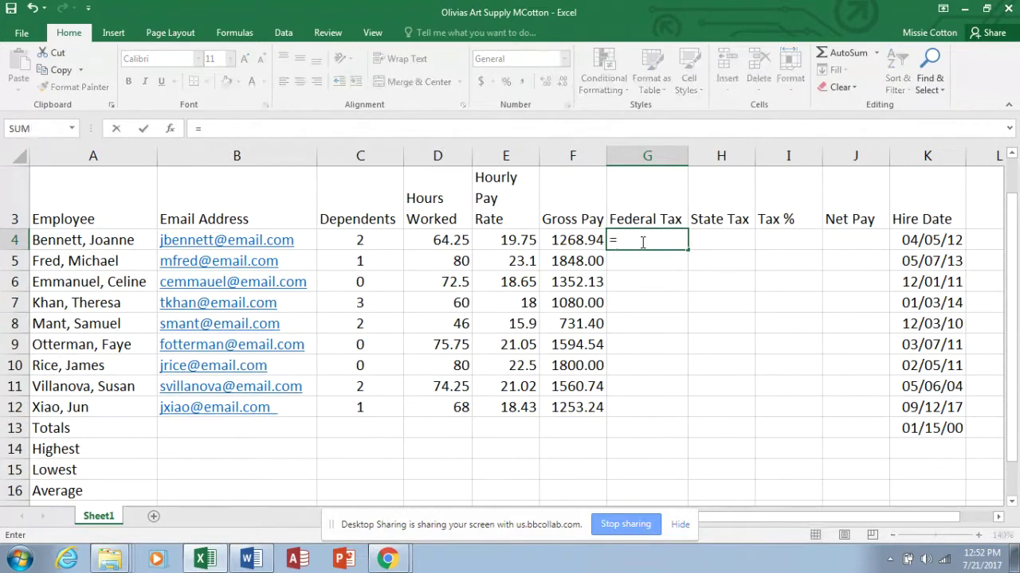
type(".22*(")
left_click(596, 239)
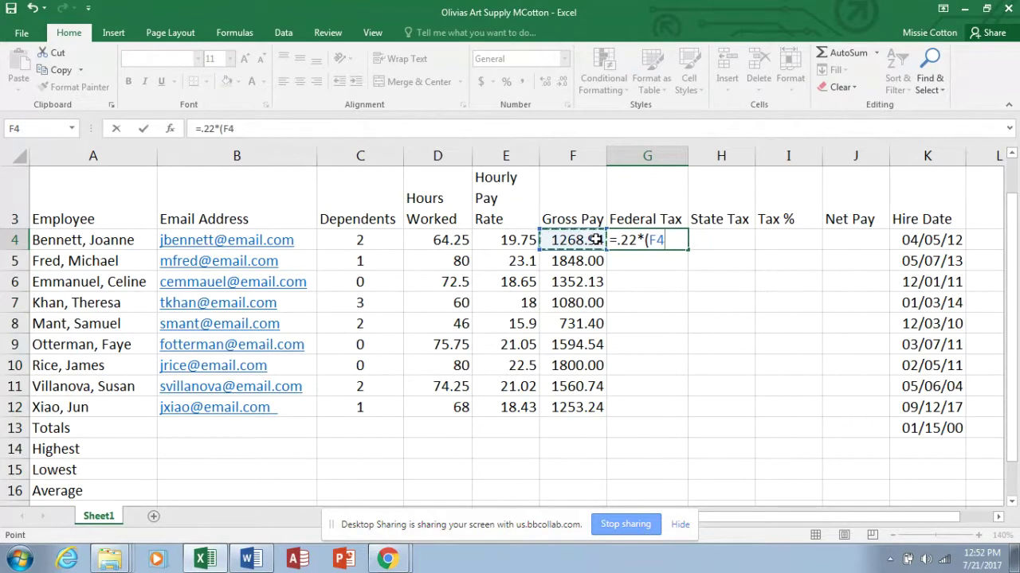
type("-")
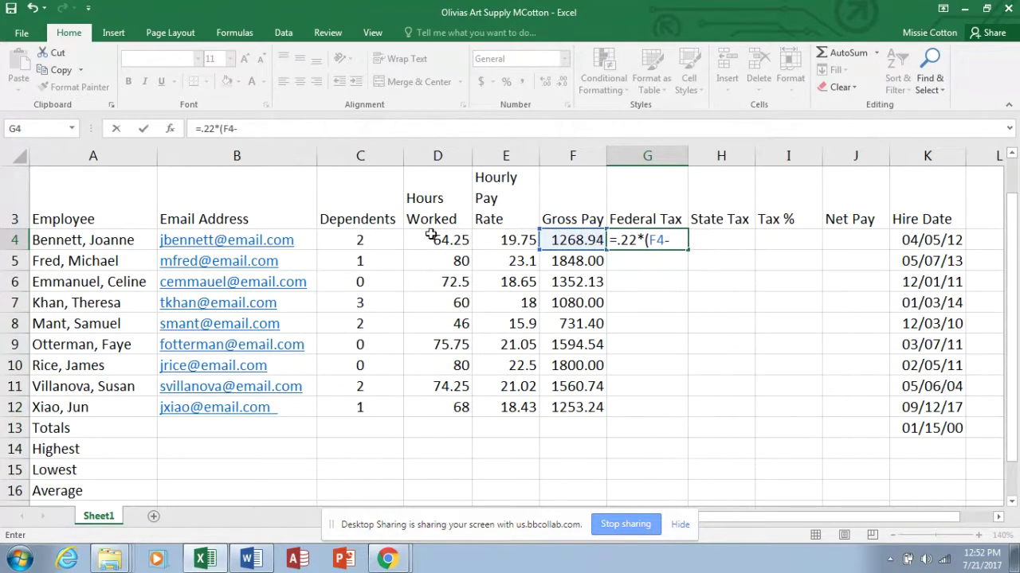
left_click(383, 242)
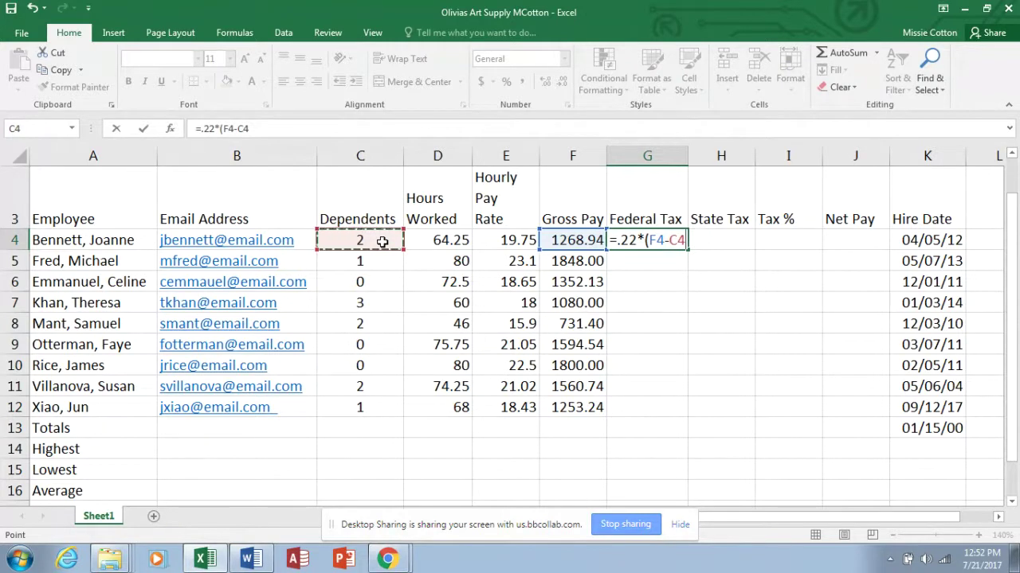
type("*24.")
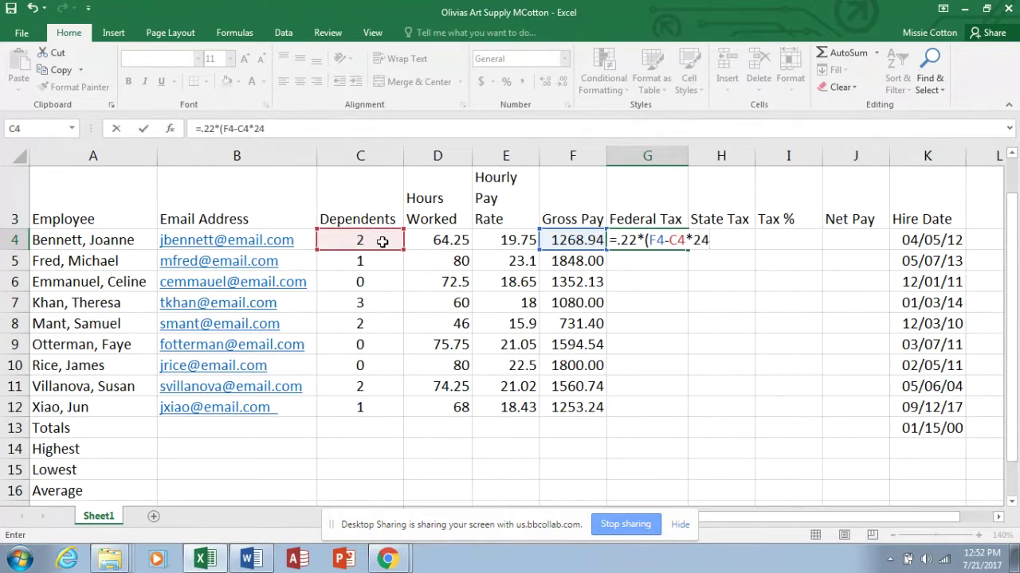
type("32)")
key("Return")
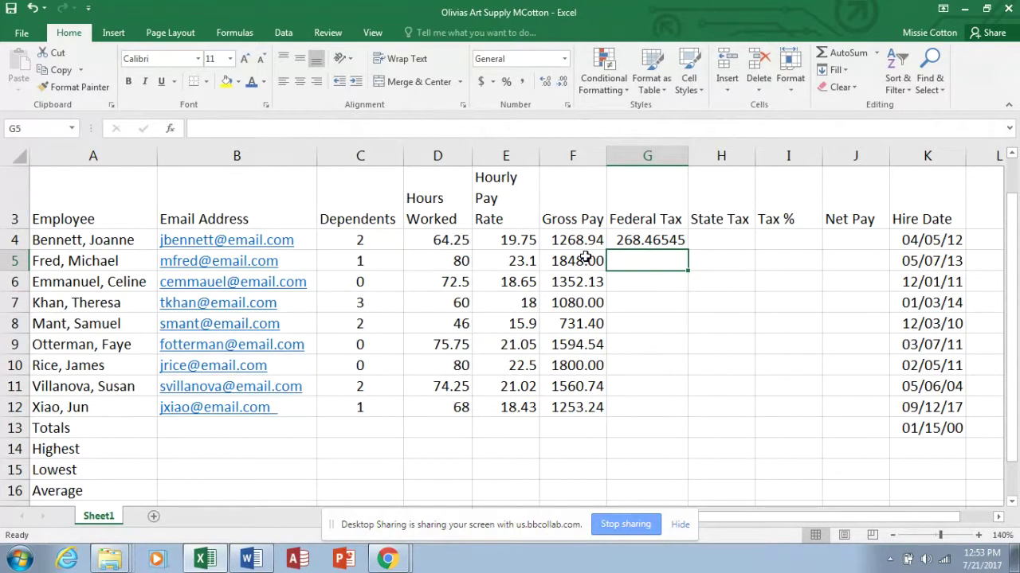
Reduce Federal Tax to two decimals and fill the formula down to G12.
left_click(667, 238)
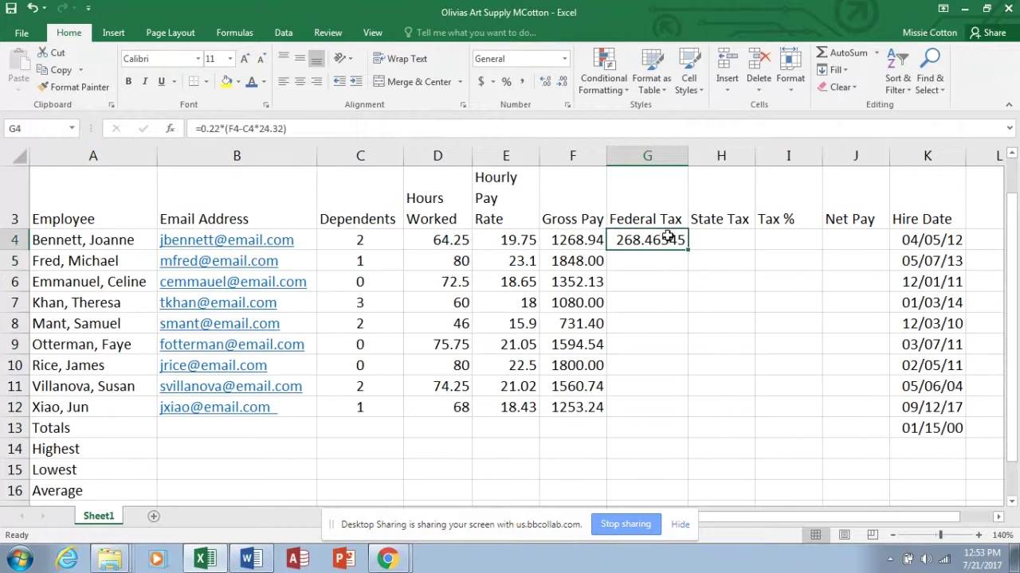
left_click(563, 82)
left_click(564, 83)
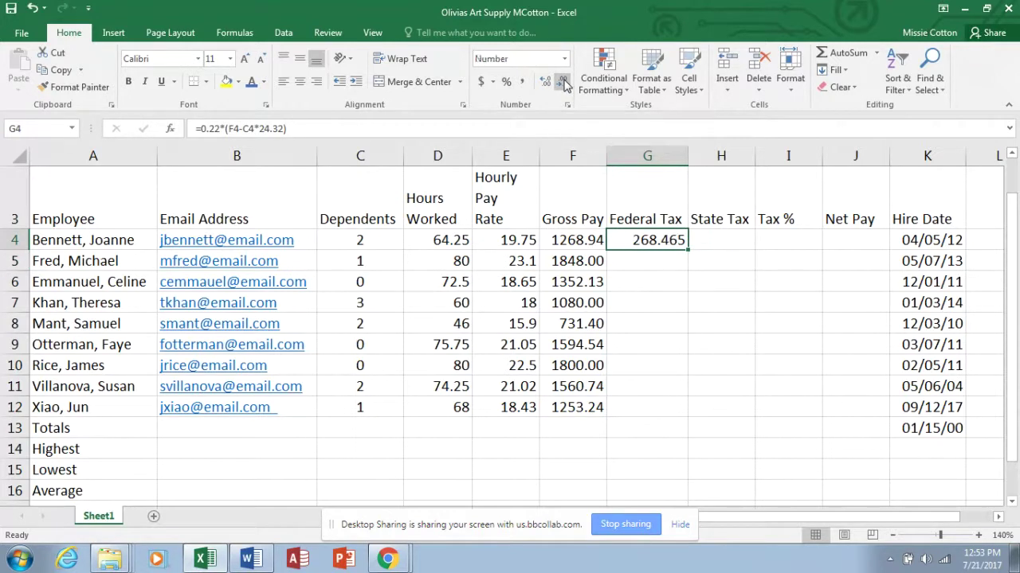
left_click(563, 82)
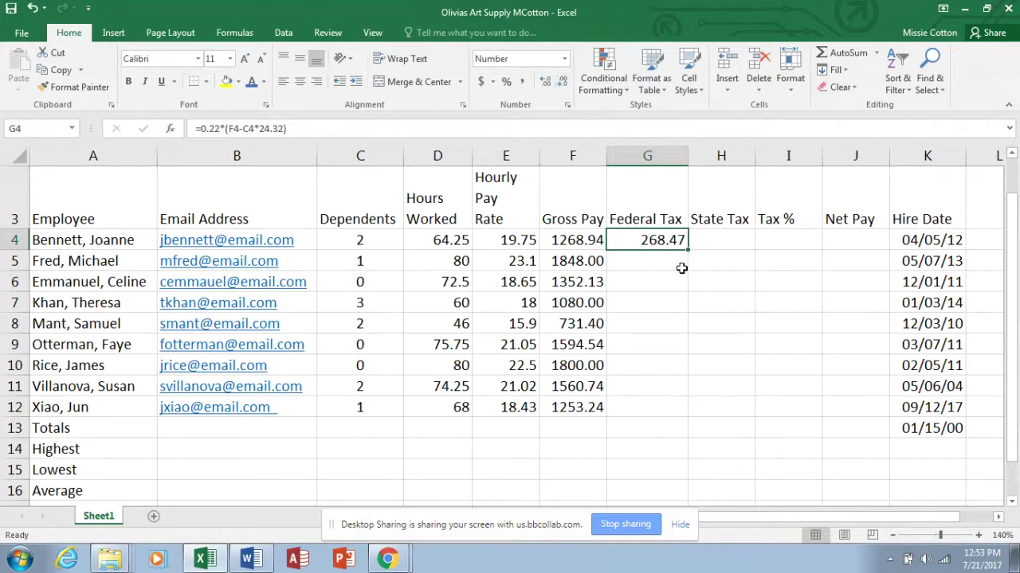
left_click_drag(687, 249, 690, 419)
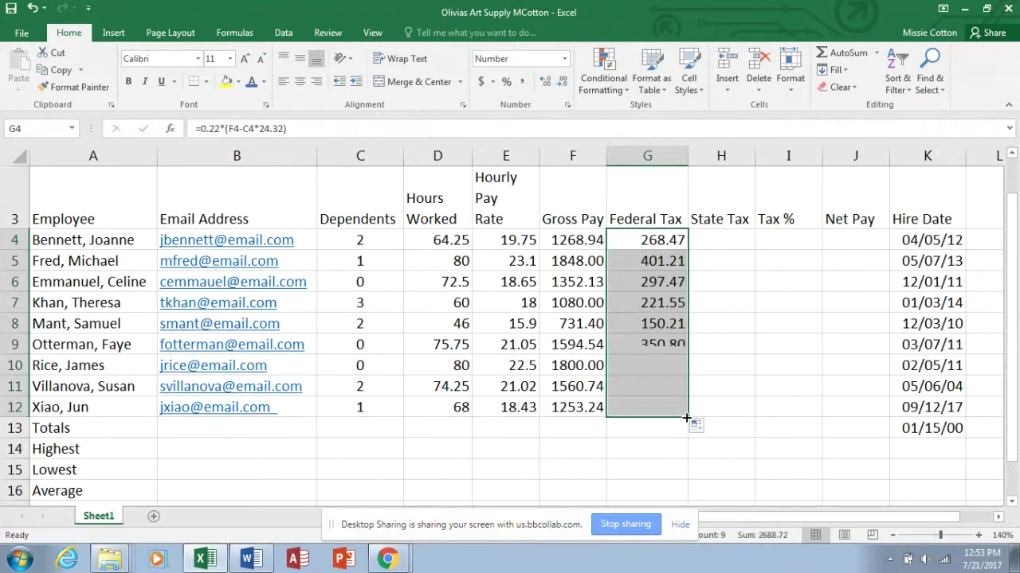
Enter =.04*F4 in H4 for the first employee's State Tax.
left_click(743, 242)
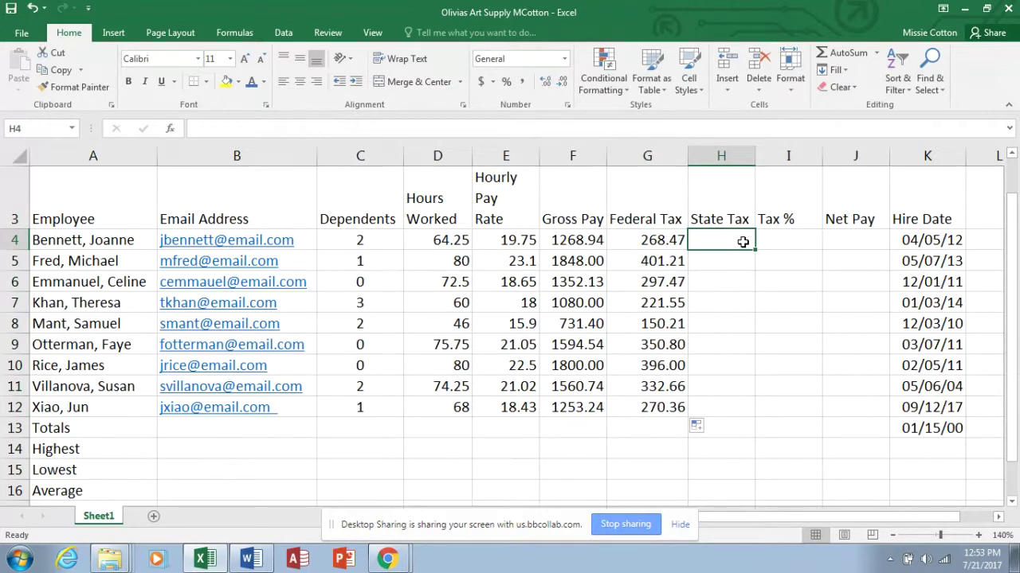
type("=.04")
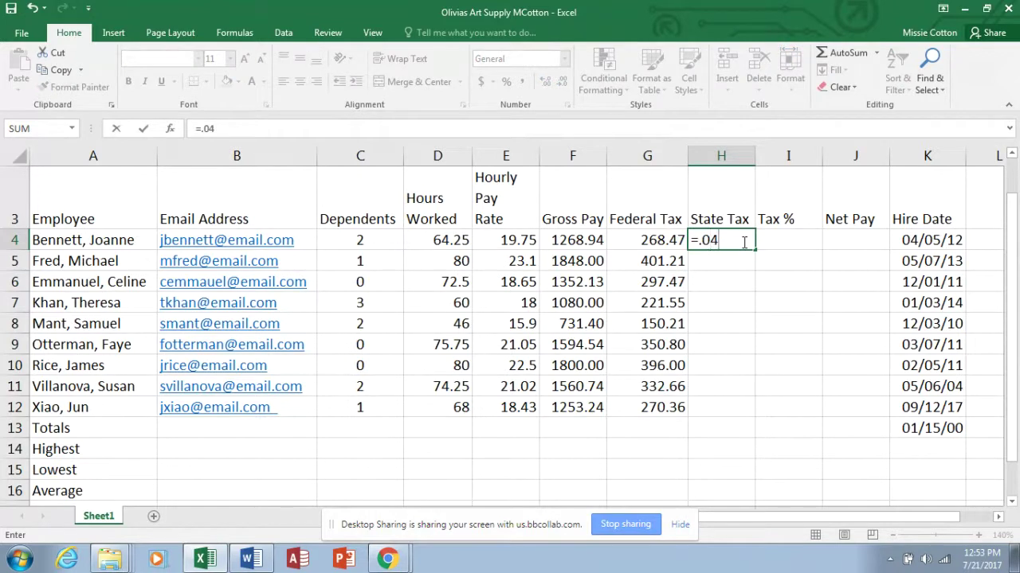
type("*")
left_click(592, 246)
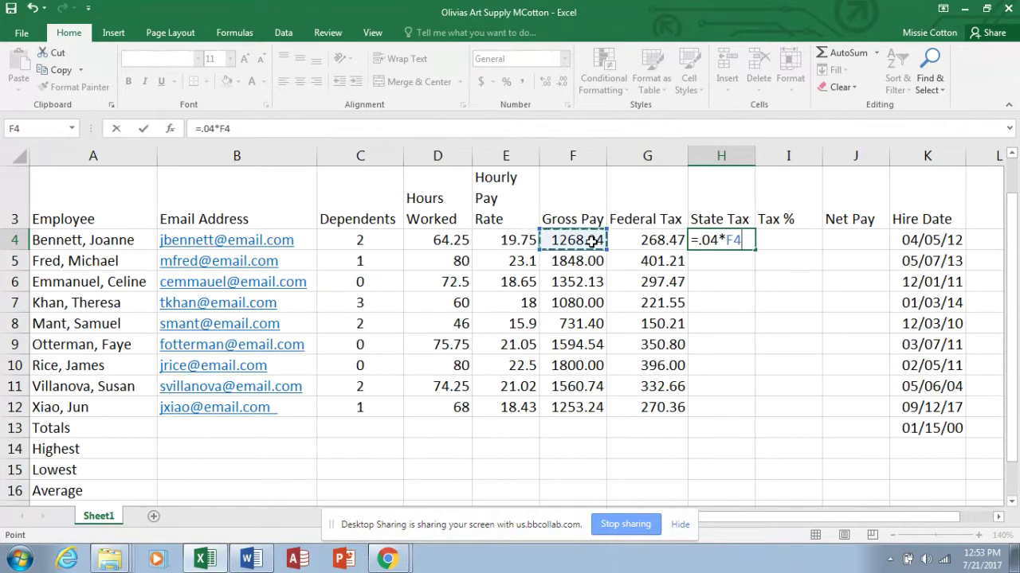
key("Return")
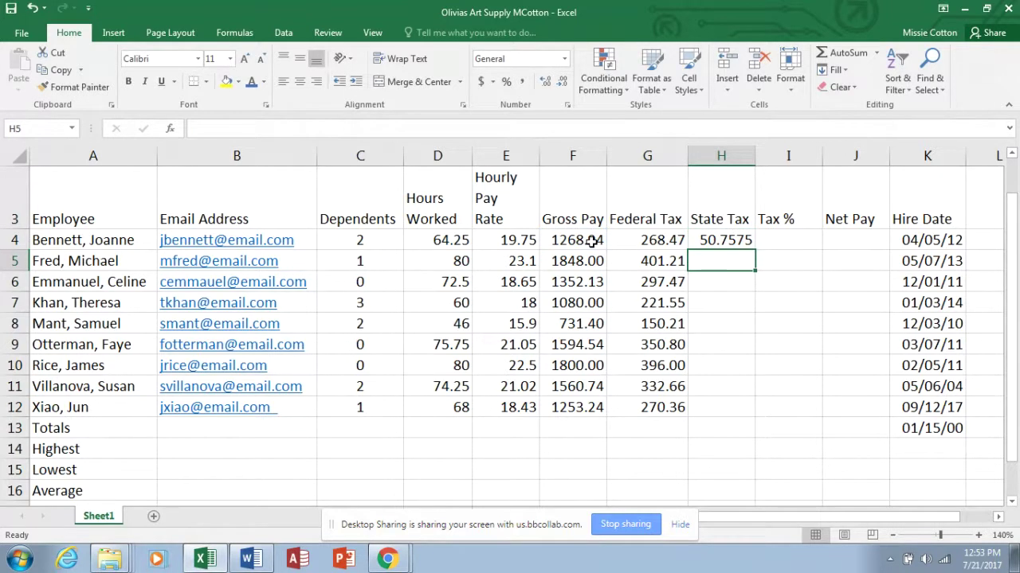
Fill State Tax down to H12 at two decimals and begin the Tax % formula in I4.
left_click(732, 243)
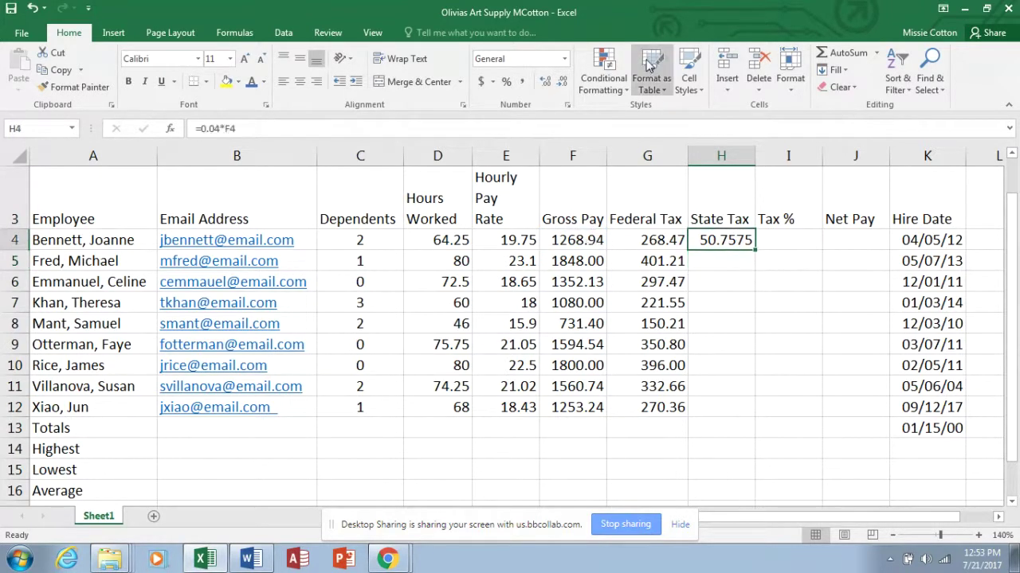
left_click(562, 82)
left_click(561, 82)
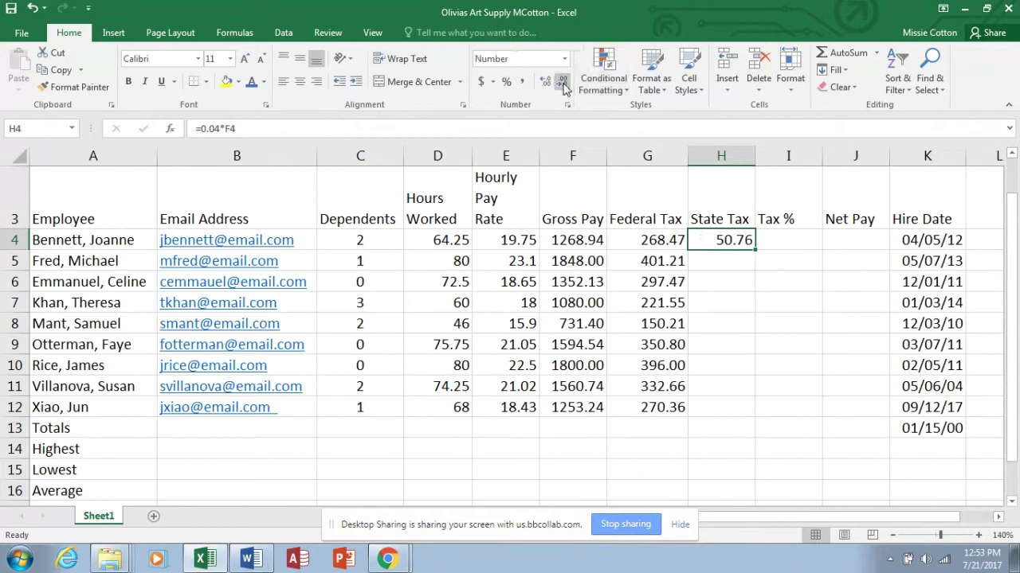
left_click_drag(754, 250, 759, 414)
left_click(780, 240)
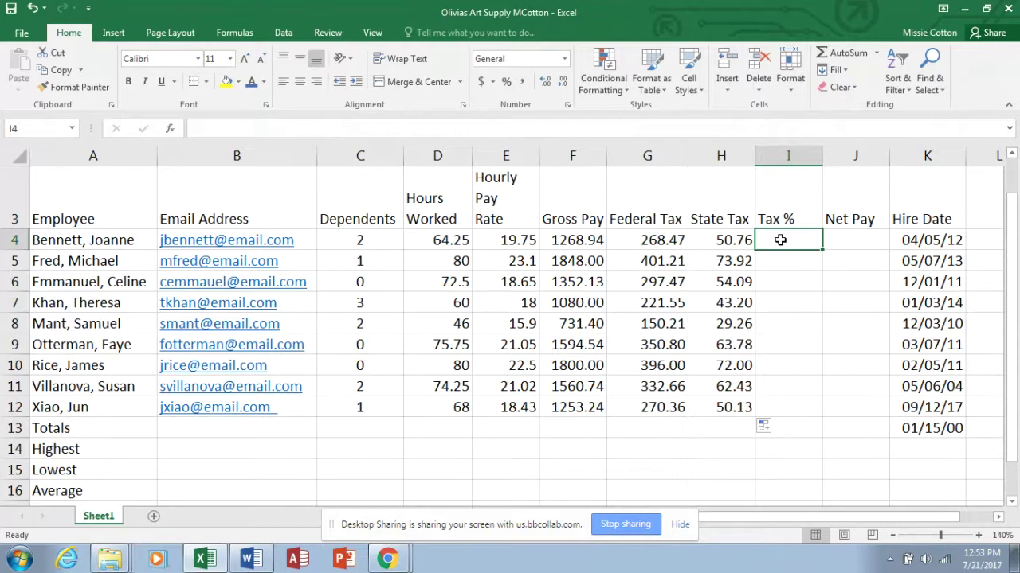
type("=(")
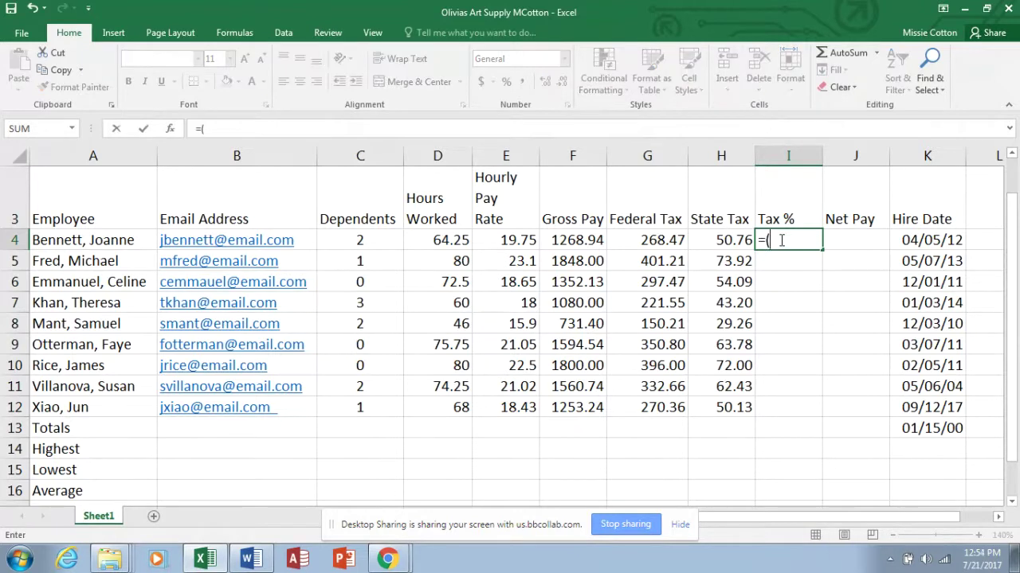
Complete the I4 Tax % formula as =(G4+H4)/F4.
left_click(653, 238)
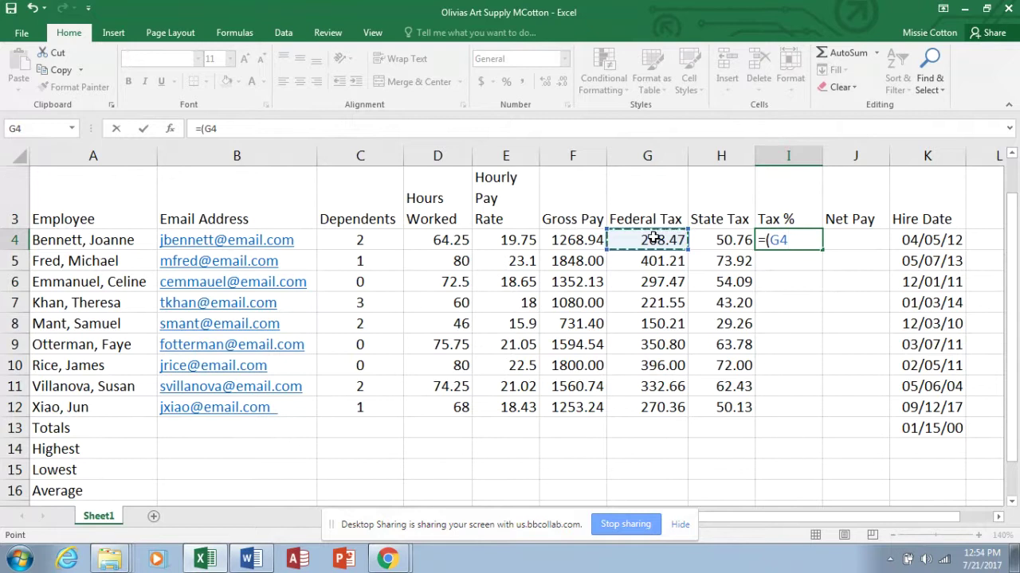
type("+")
left_click(715, 240)
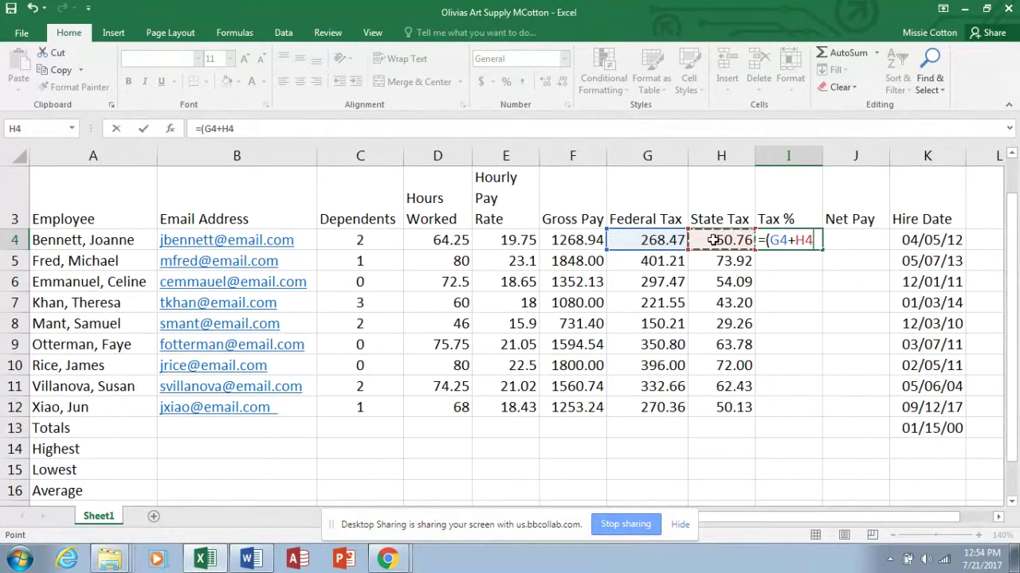
type(")/")
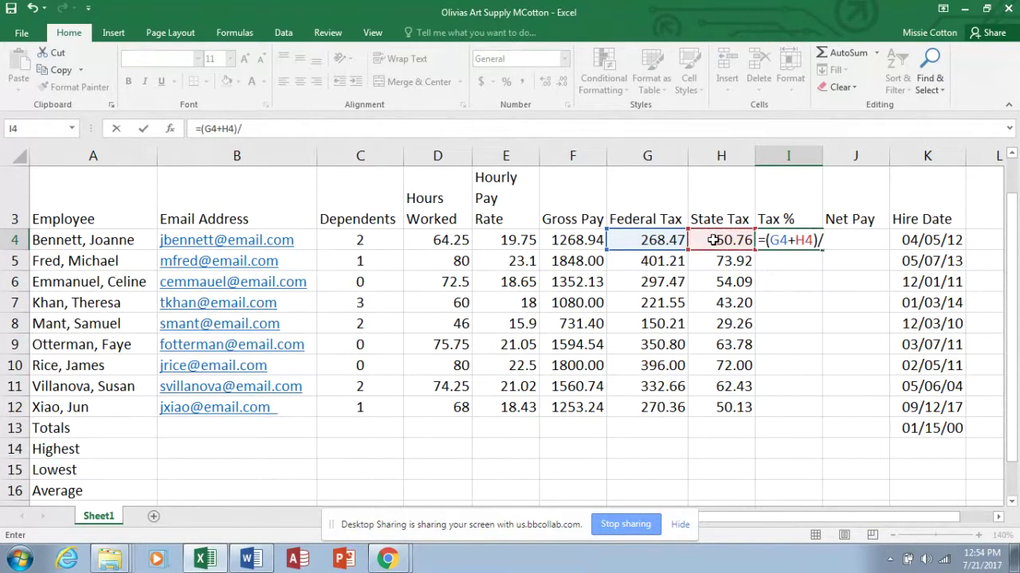
left_click(580, 240)
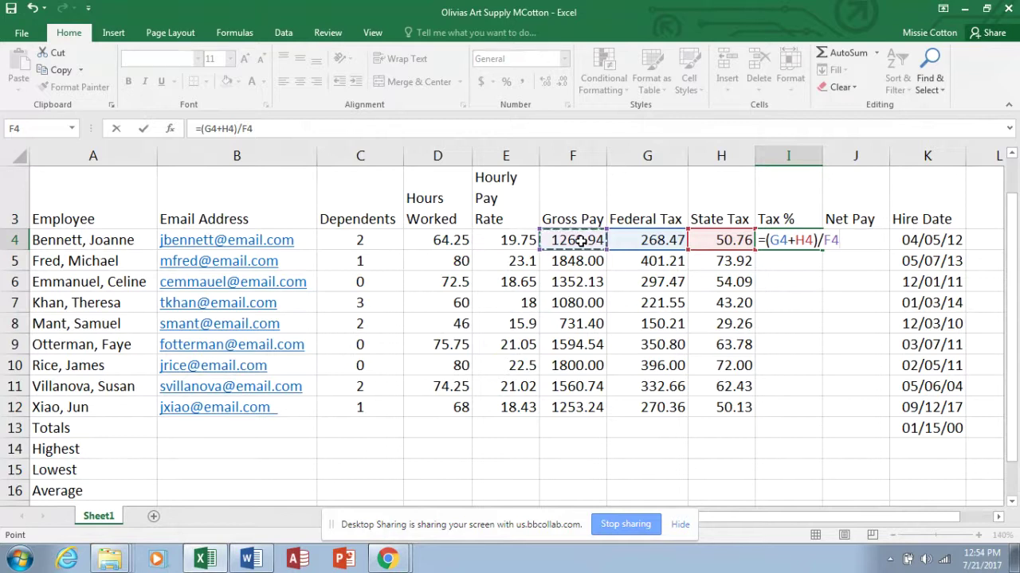
key("Return")
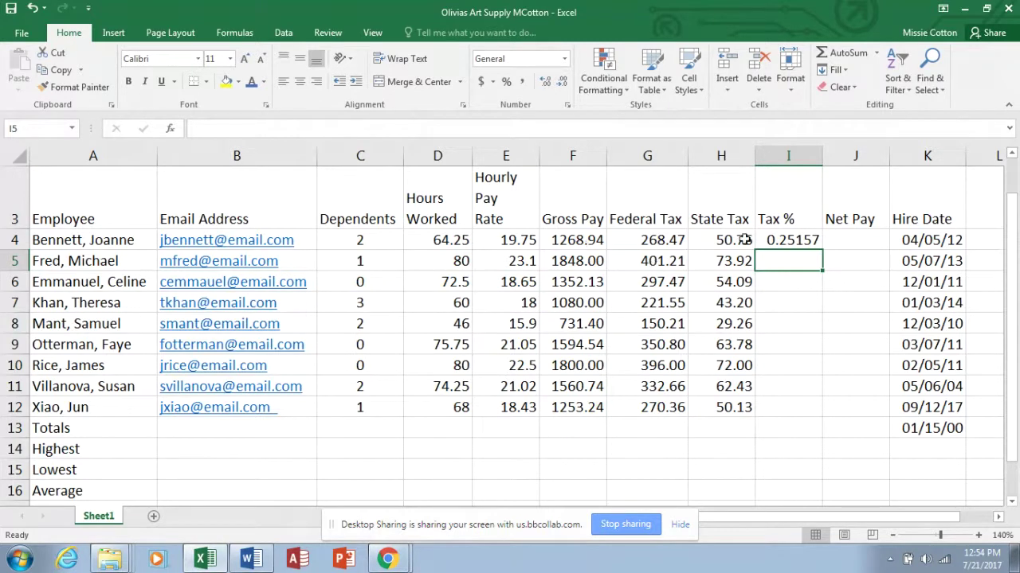
Format Tax % as a two-decimal percentage and fill it down column I.
left_click(779, 239)
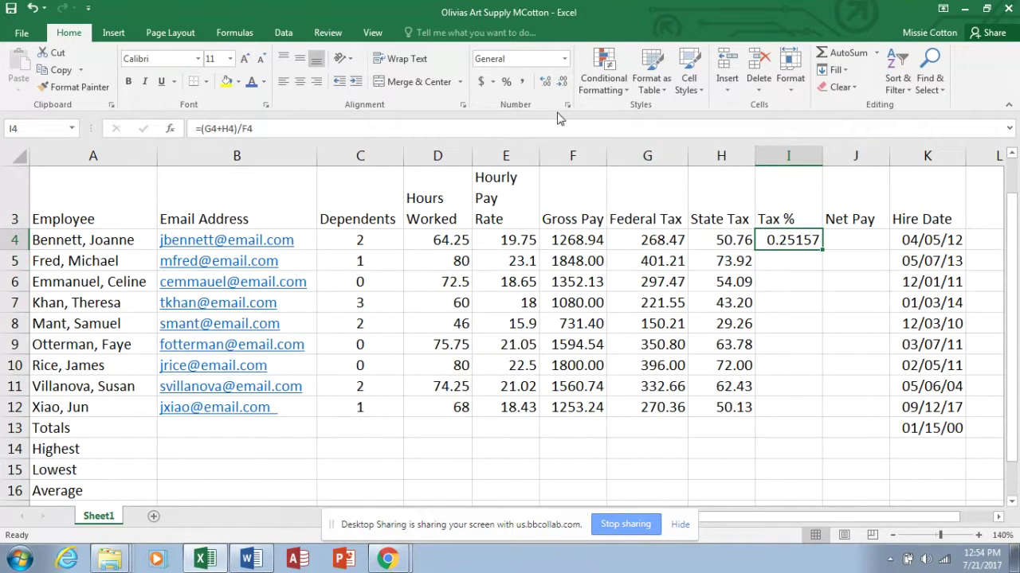
left_click(506, 83)
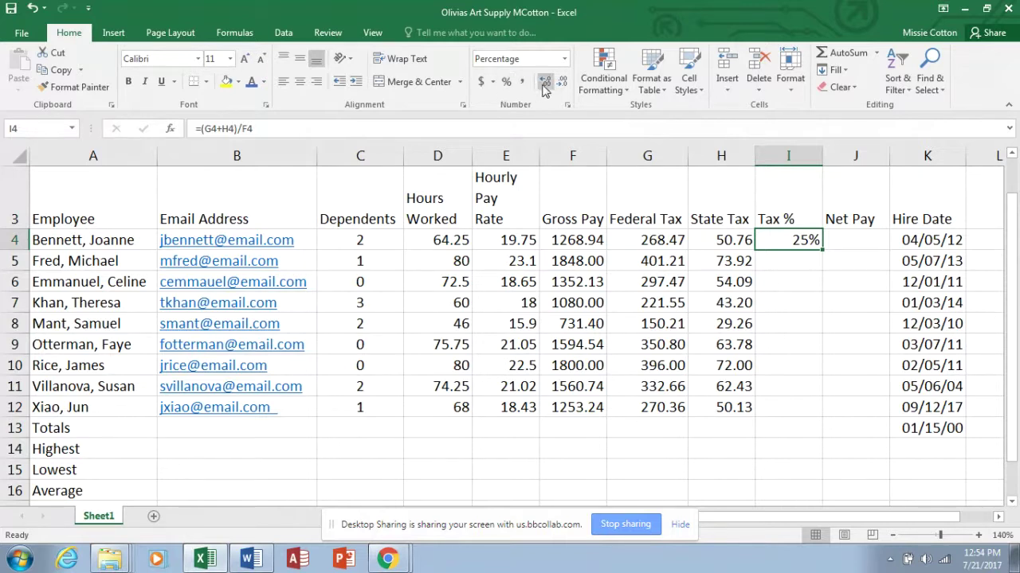
left_click(545, 83)
left_click(544, 83)
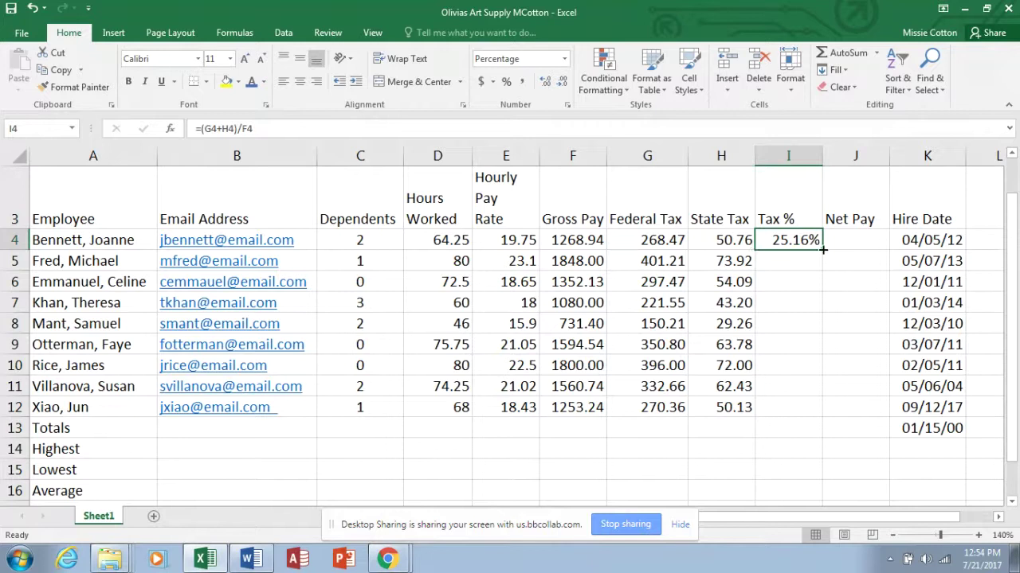
left_click_drag(822, 249, 833, 429)
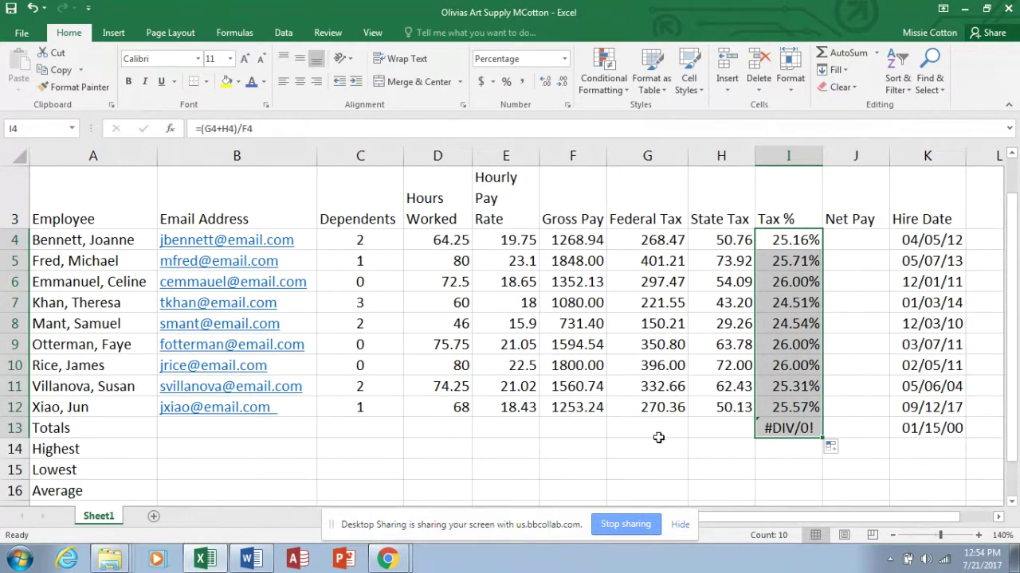
Enter =F4-(G4+H4) in J4 for the first employee's Net Pay.
left_click(842, 243)
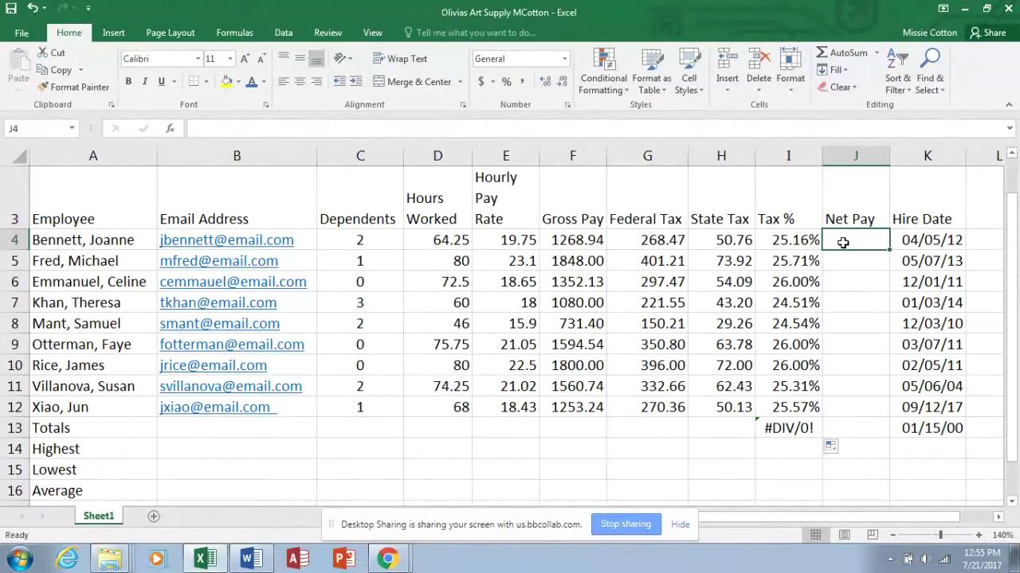
type("=")
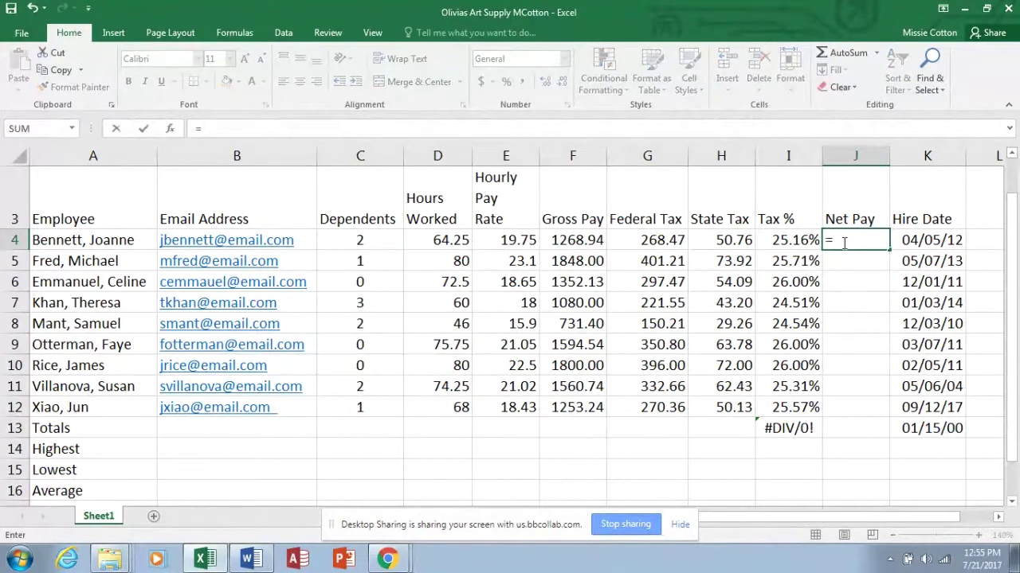
left_click(595, 240)
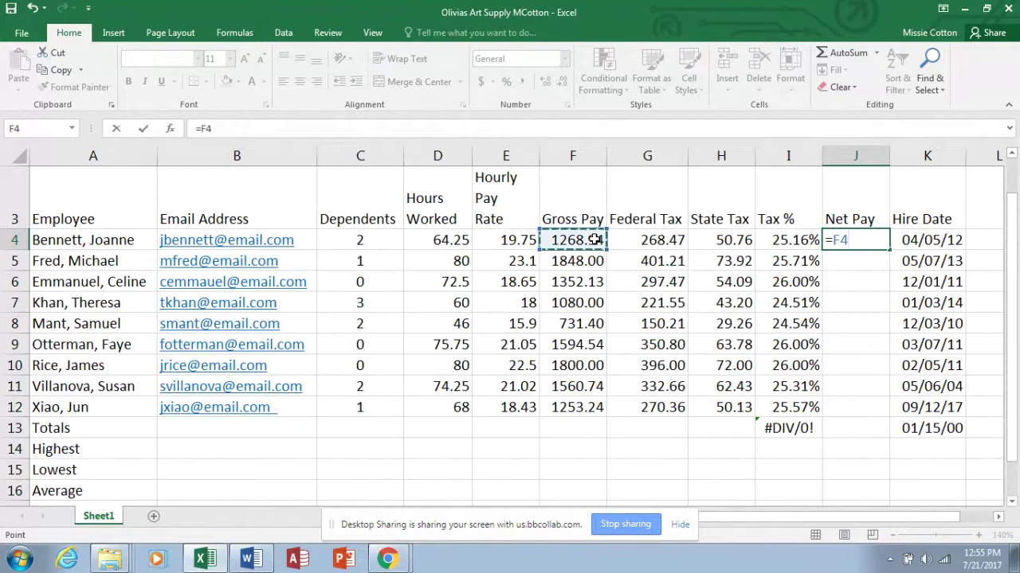
type("-")
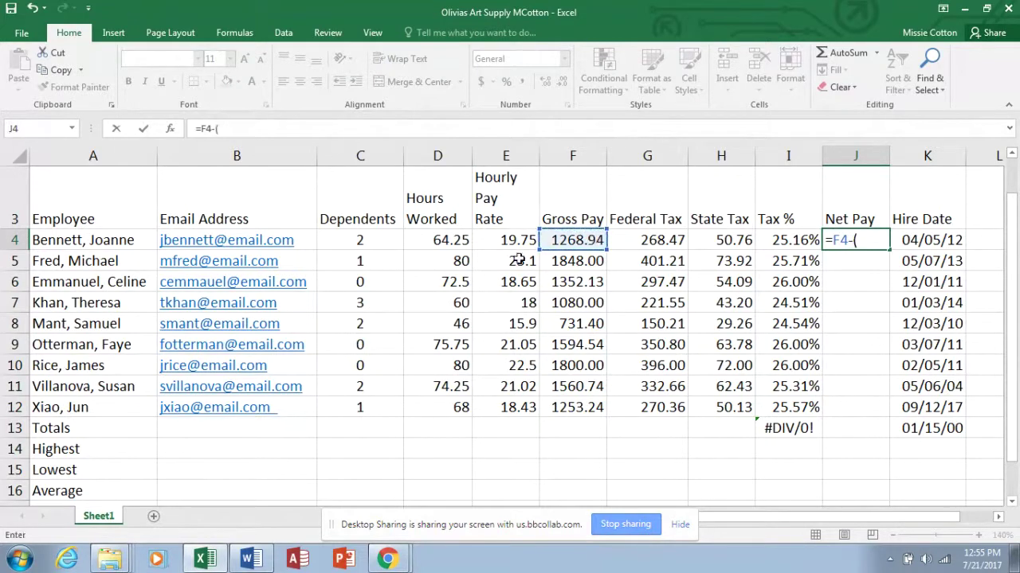
type("(")
left_click(655, 239)
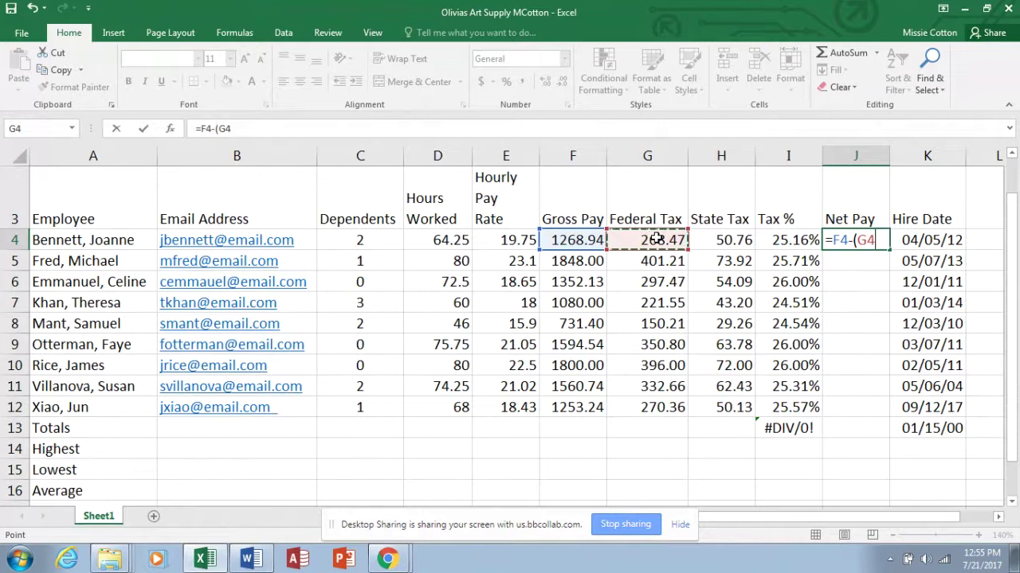
type("=")
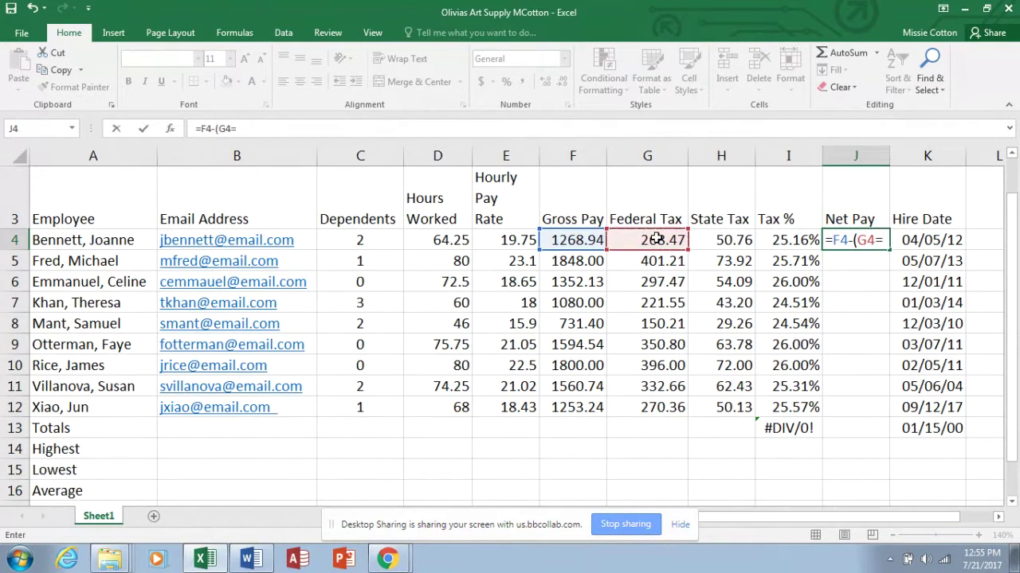
left_click(717, 241)
type(")")
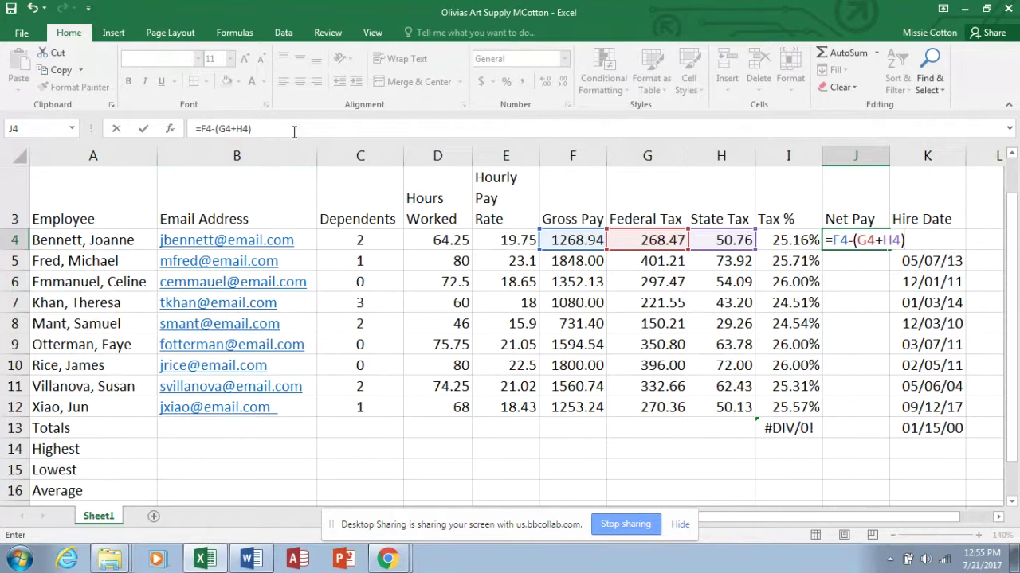
key("Return")
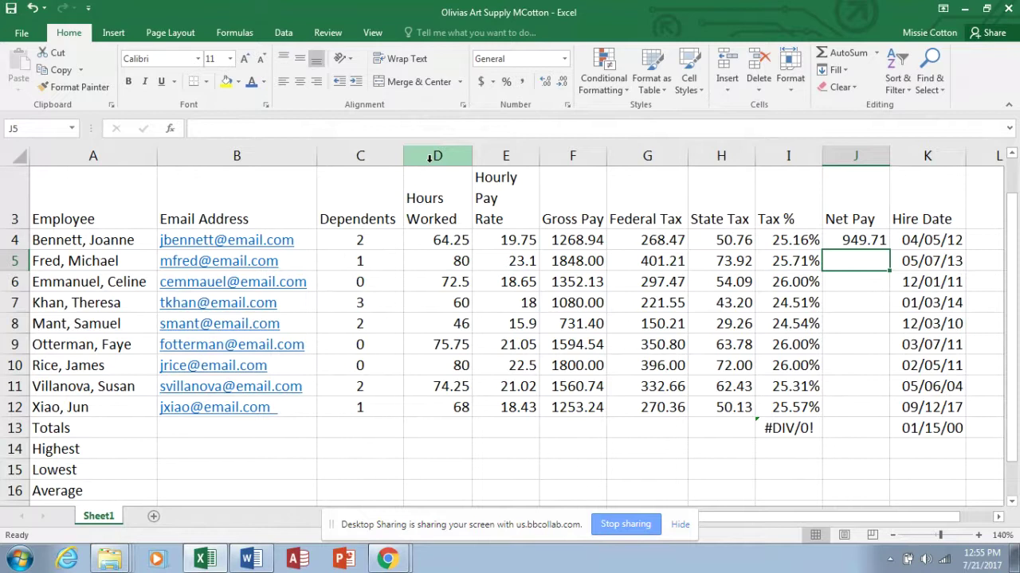
Fill the Net Pay formula down through J12.
left_click(854, 241)
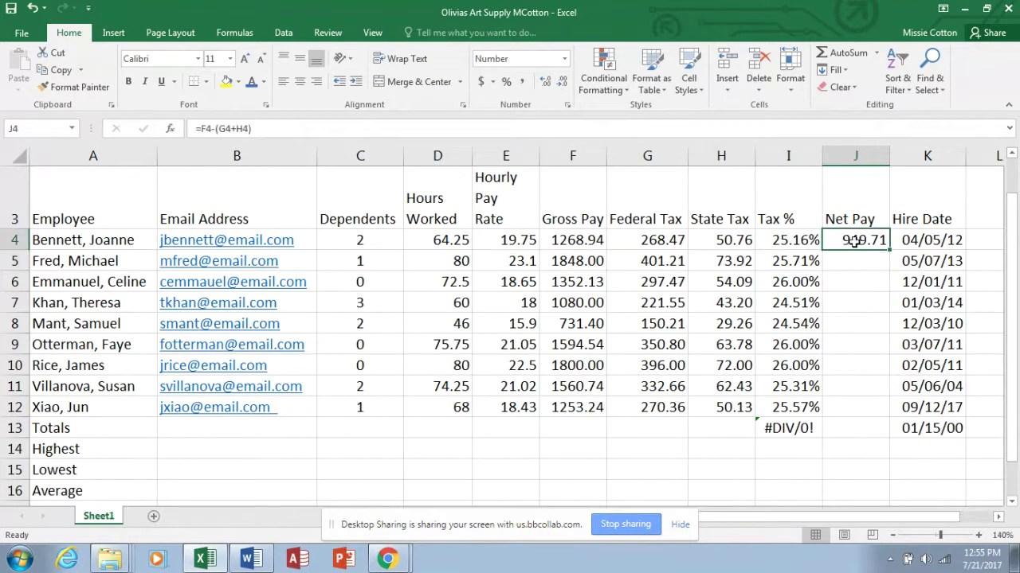
left_click_drag(889, 249, 878, 418)
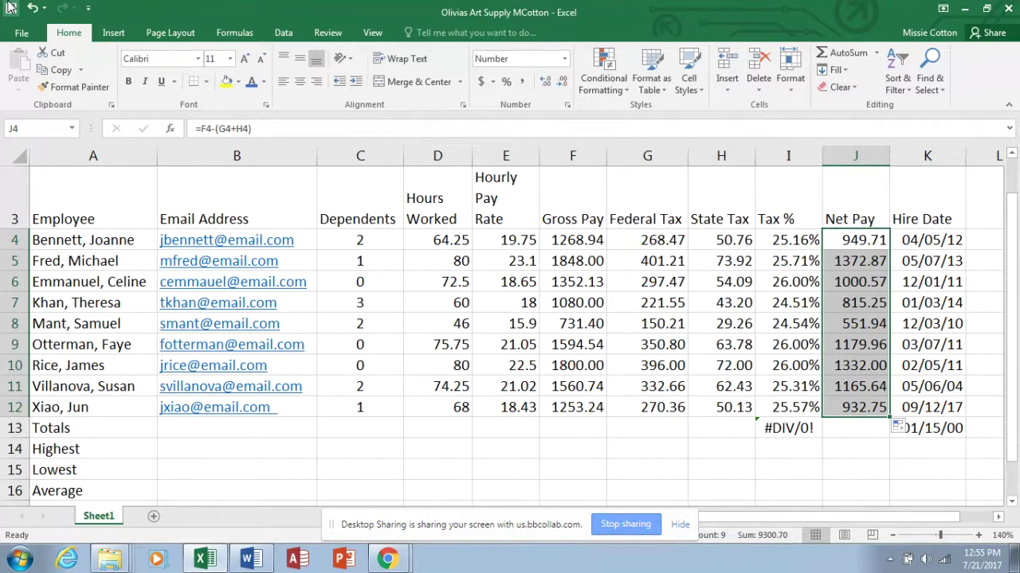
mouse_move(173, 289)
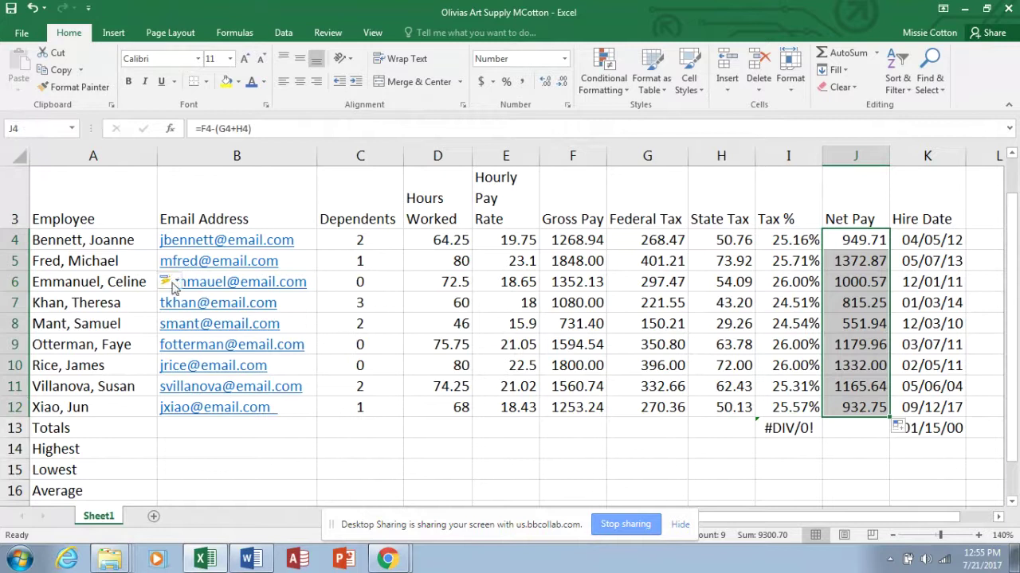
AutoSum Hours Worked in D13 (620.75) and Gross Pay in F13 (12488.98).
left_click(439, 432)
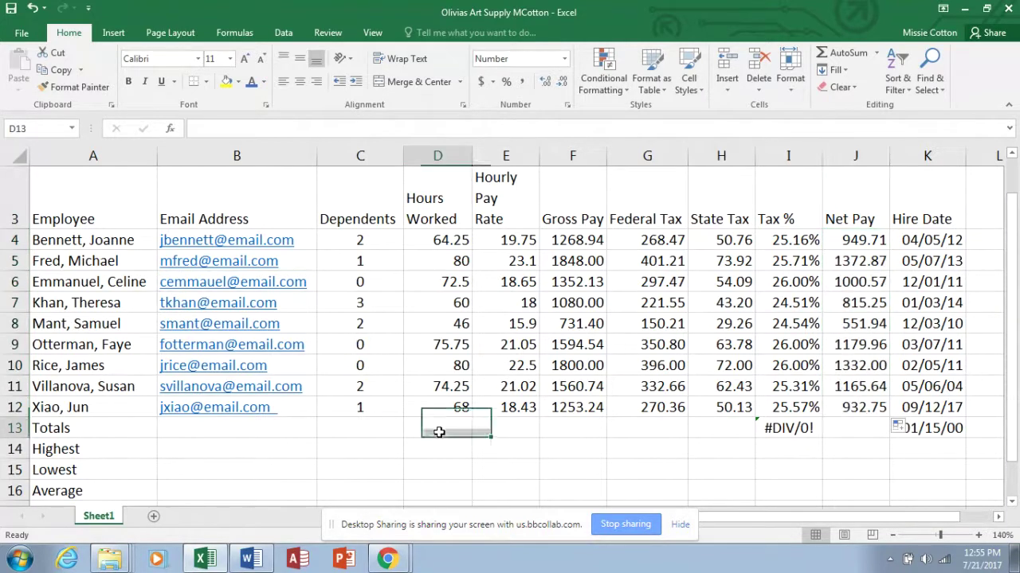
left_click(842, 55)
left_click(842, 55)
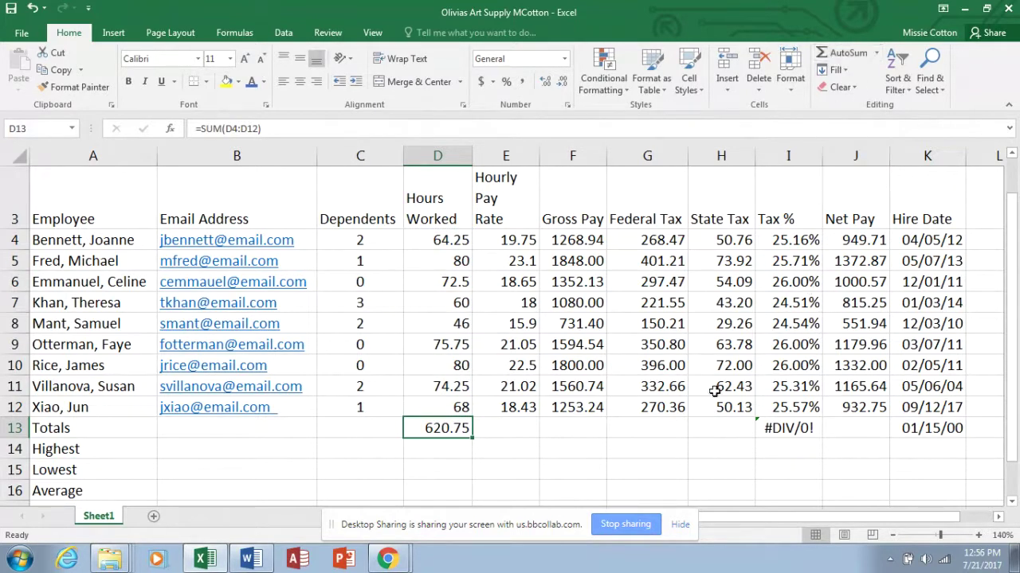
left_click(576, 427)
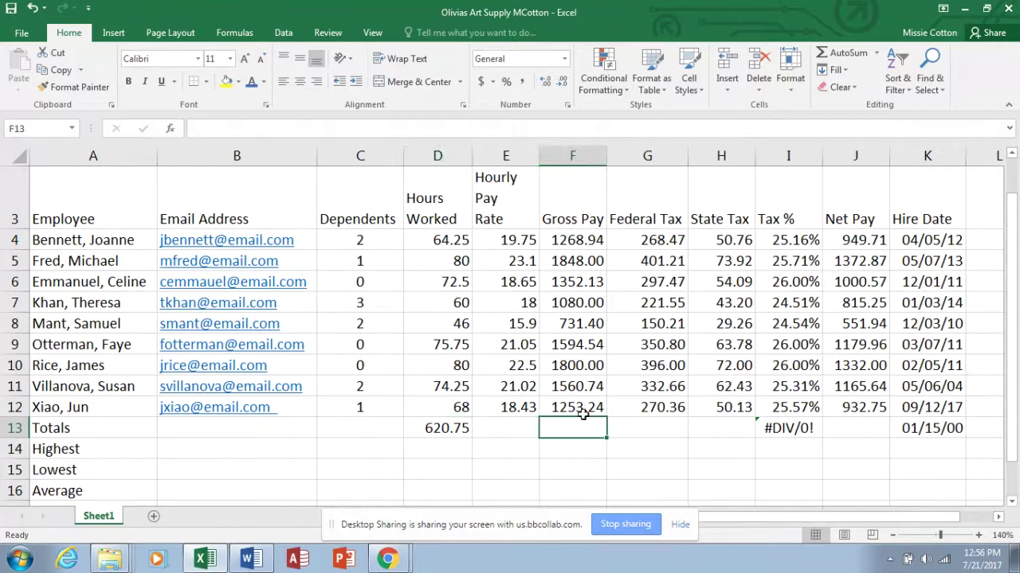
left_click(842, 54)
left_click(842, 54)
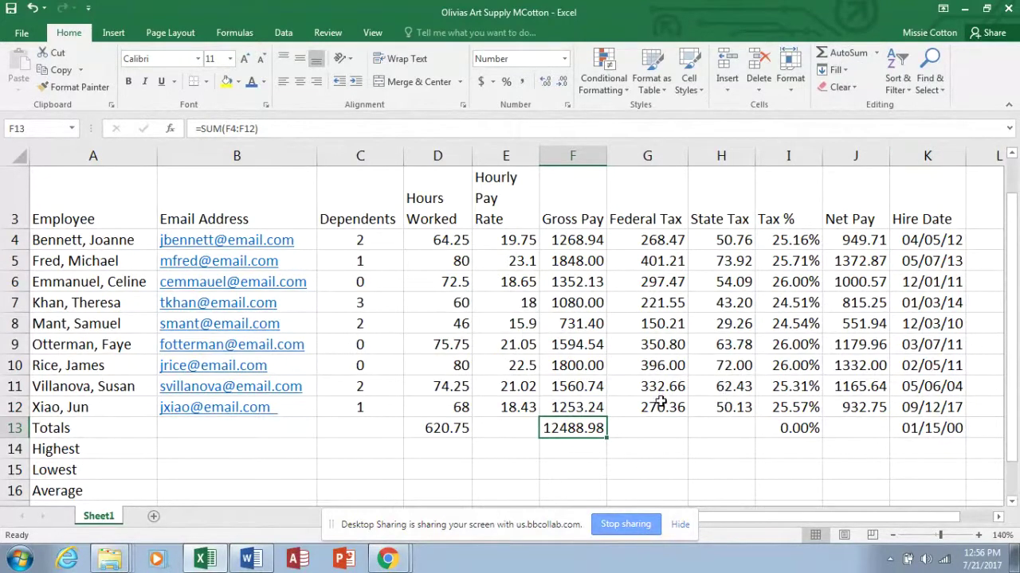
AutoSum the Federal Tax, State Tax and Net Pay totals in G13, H13 and J13 (9300.70).
left_click(657, 432)
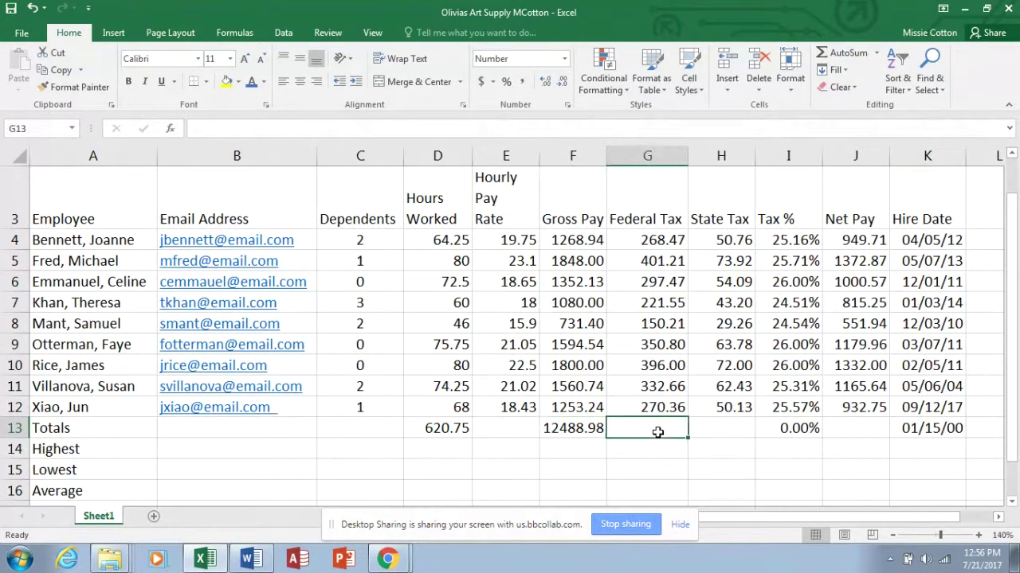
double_click(837, 54)
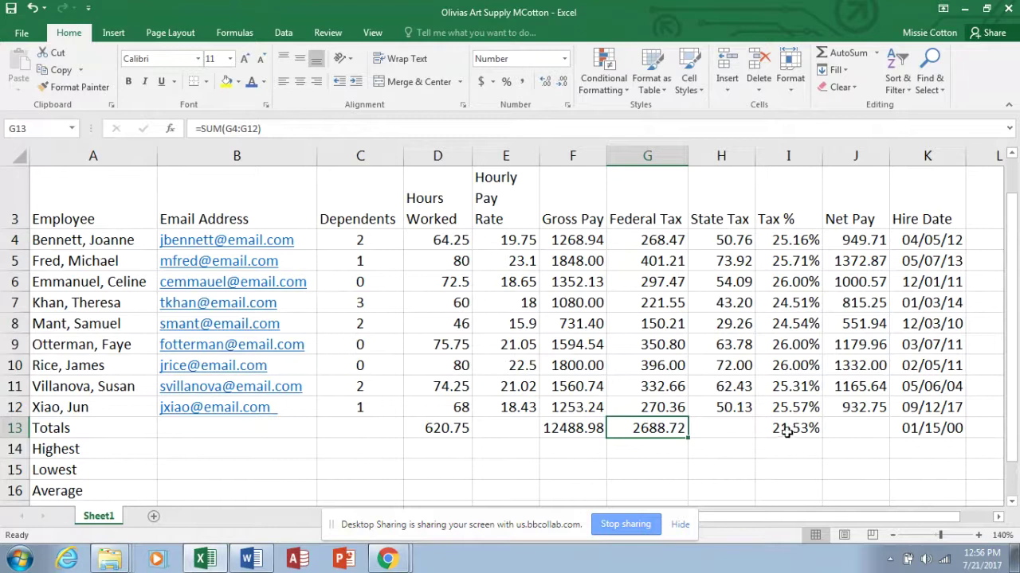
left_click(747, 429)
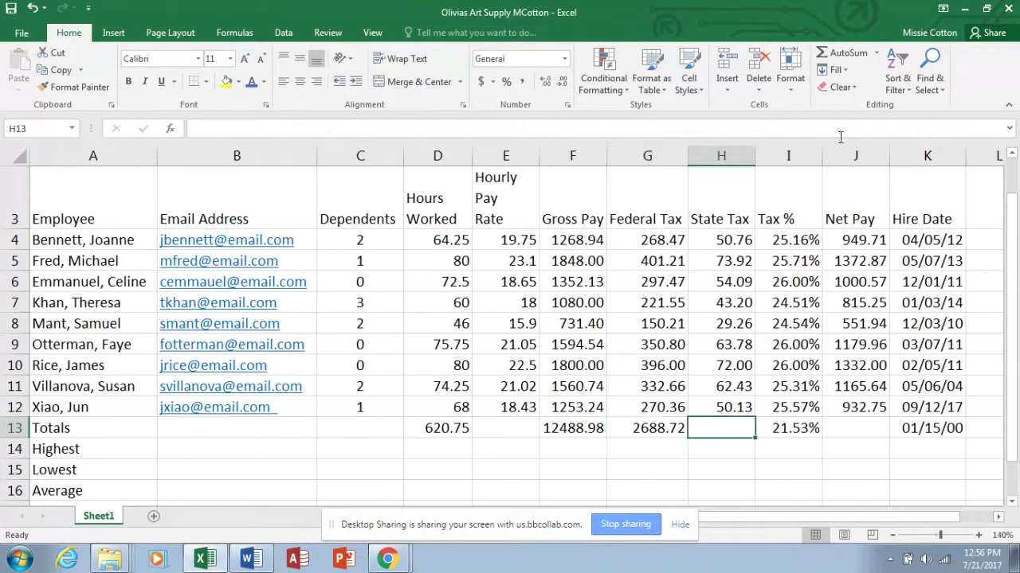
left_click(845, 53)
left_click(844, 52)
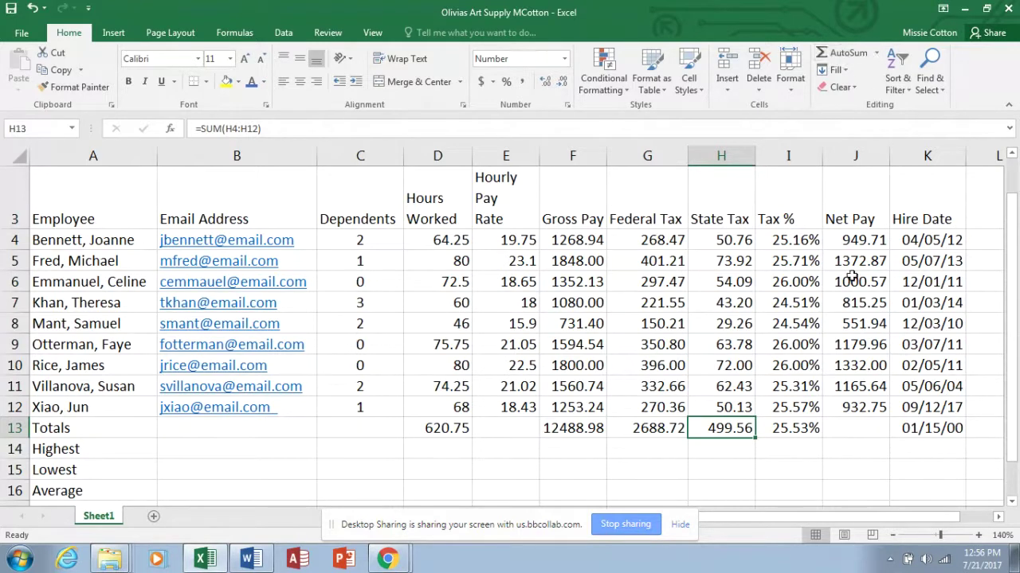
left_click(861, 423)
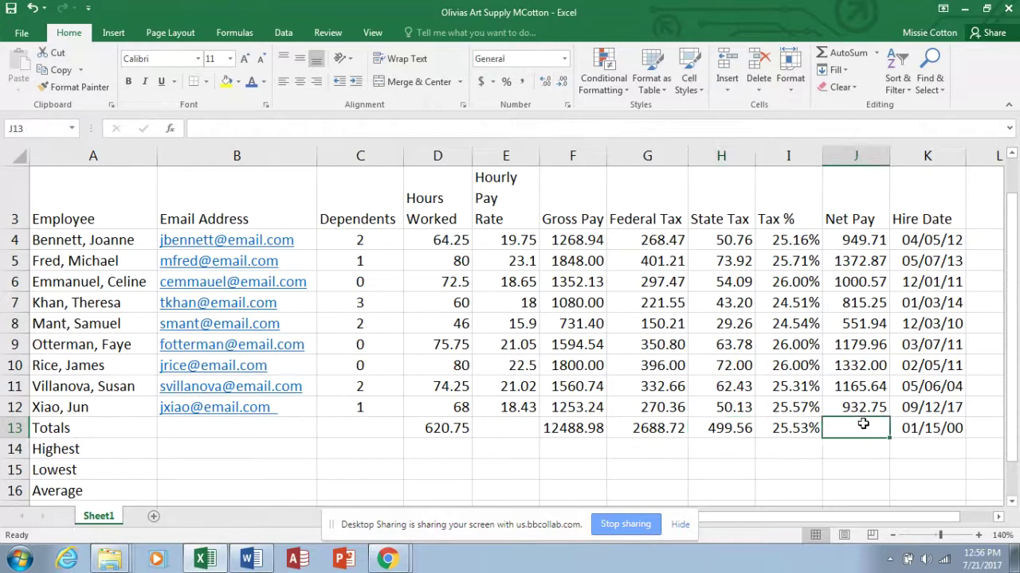
left_click(852, 56)
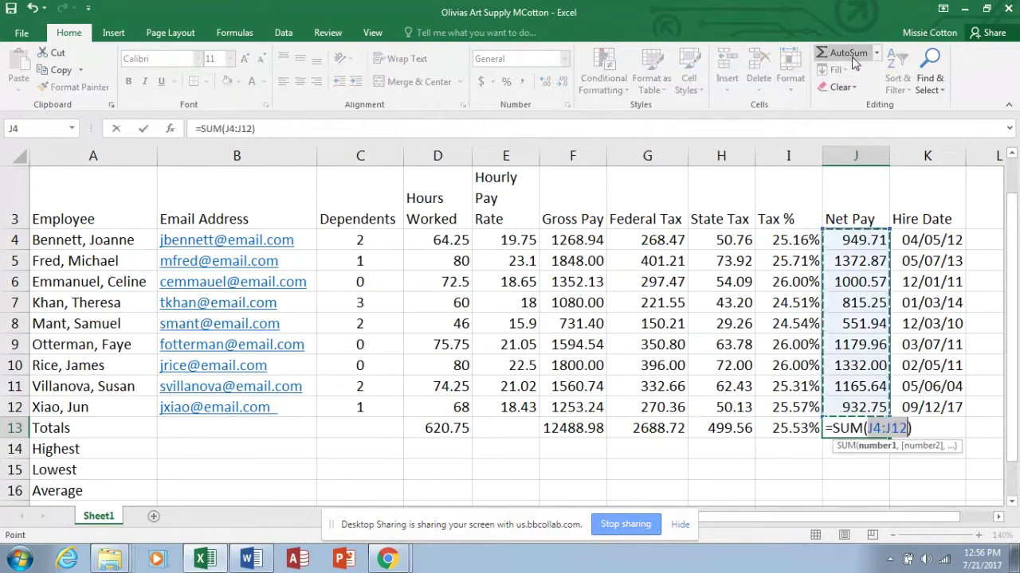
left_click(851, 57)
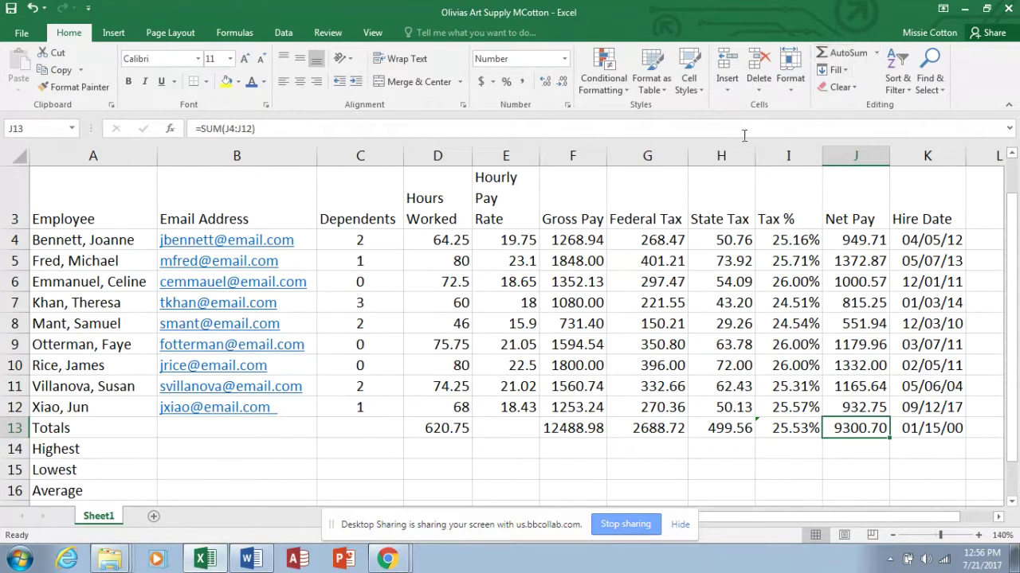
Select C14 in the Highest row and show the AutoSum function list.
left_click(359, 451)
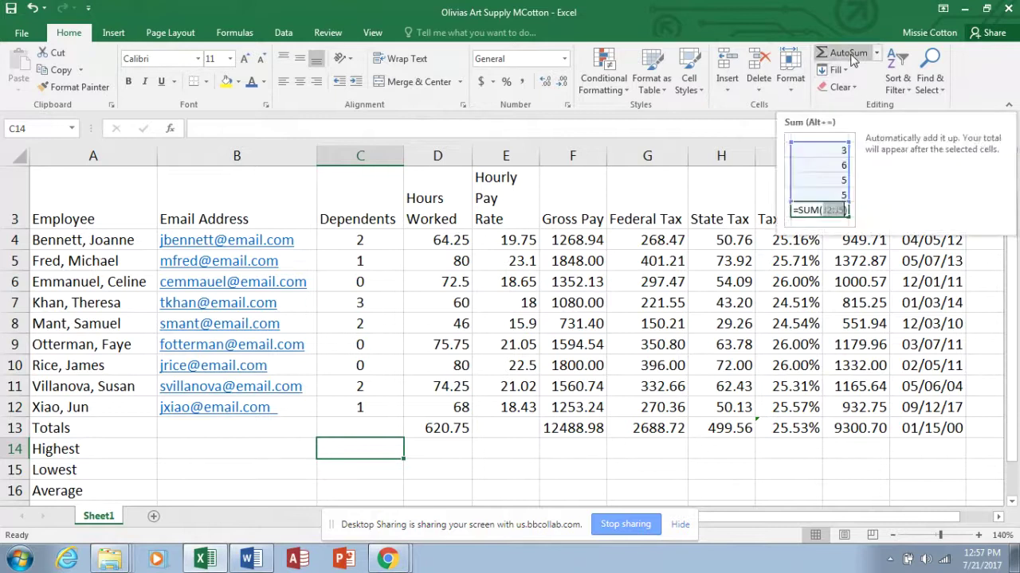
left_click(878, 54)
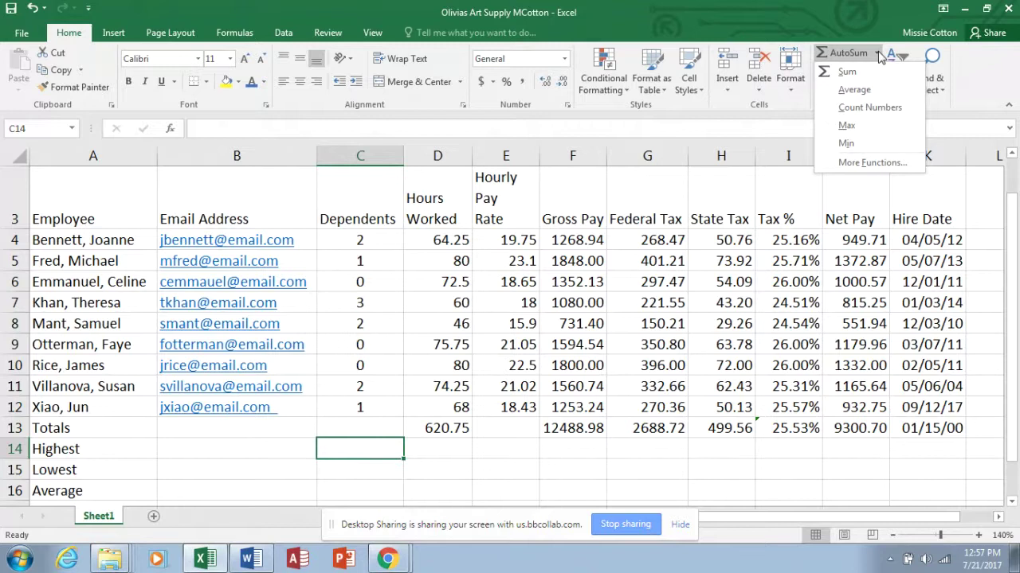
Enter =MAX(C4:C12) in C14 and fill it across to J14.
left_click(846, 126)
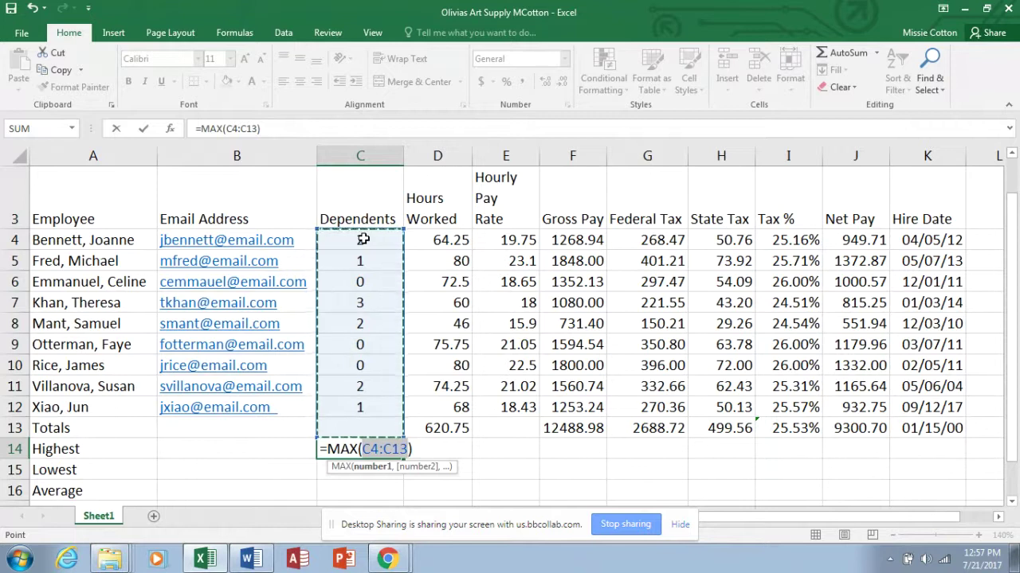
left_click_drag(362, 239, 360, 399)
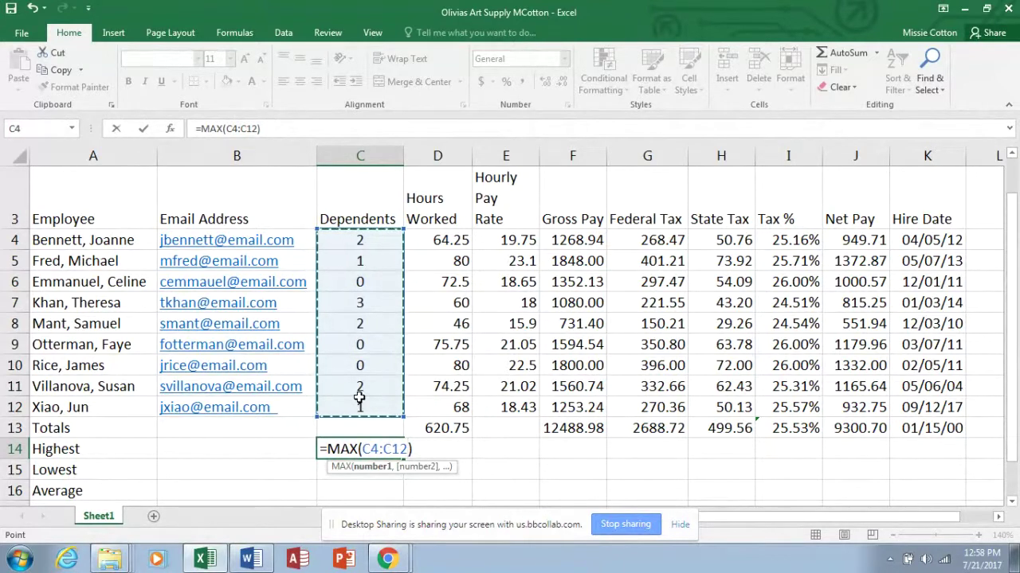
key("Return")
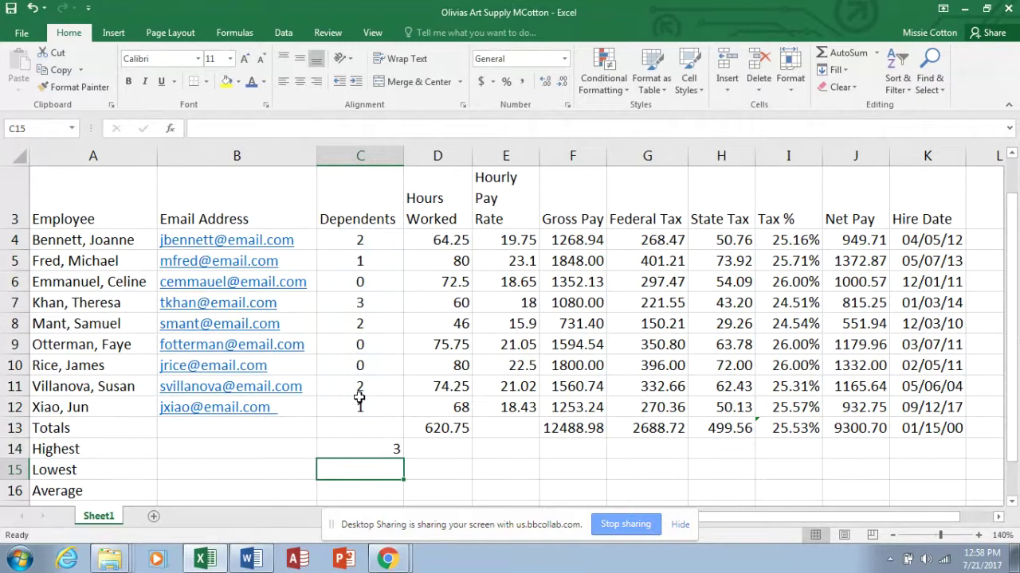
double_click(396, 449)
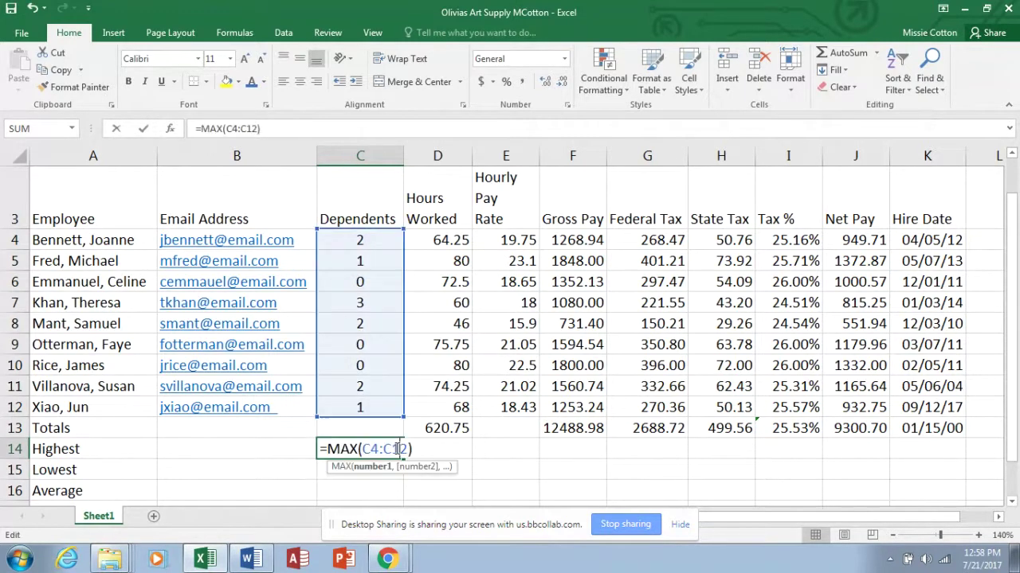
left_click(373, 483)
left_click(393, 452)
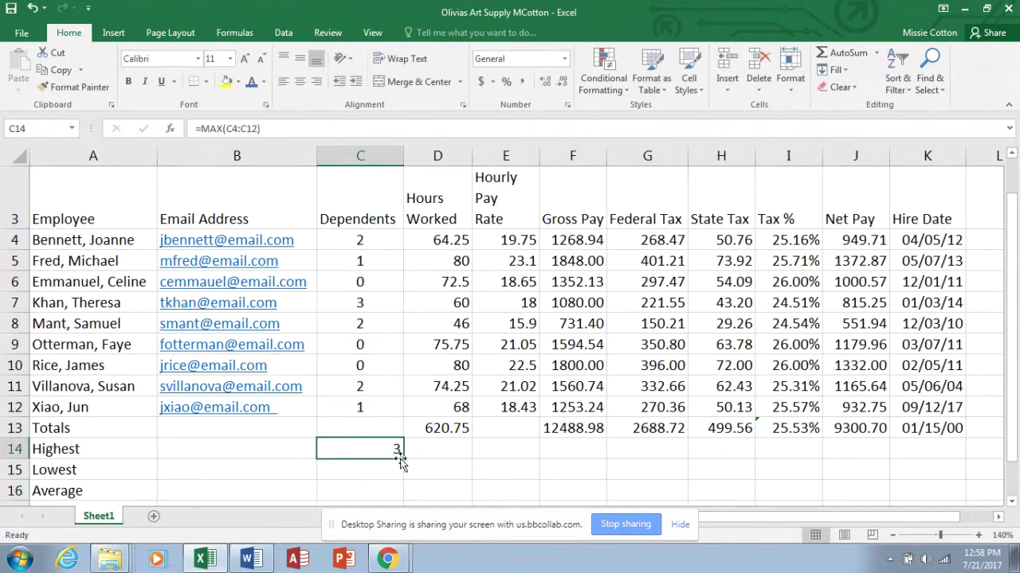
left_click_drag(400, 461, 903, 431)
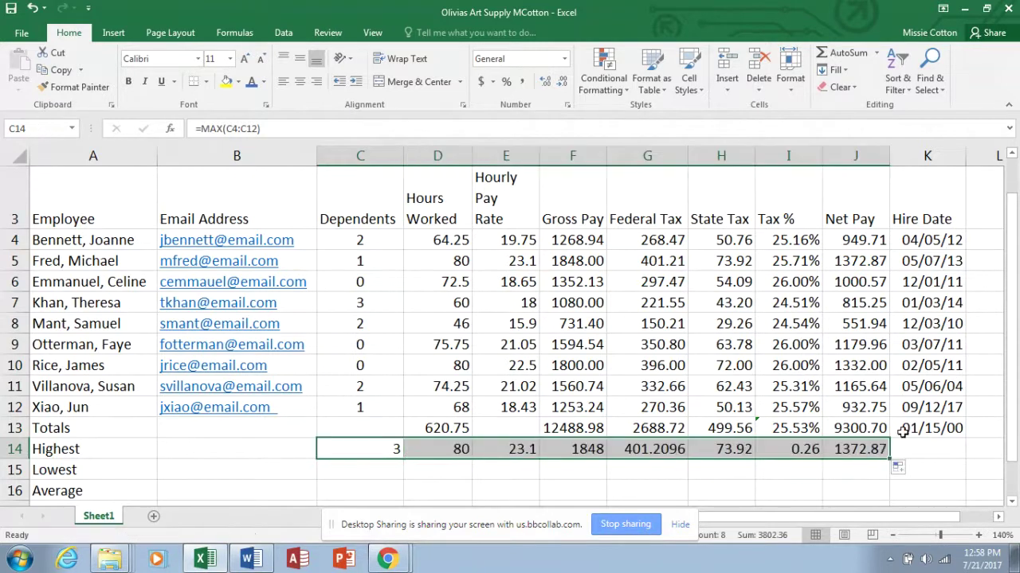
Select C15 and search Insert Function for 'minimum', discarding the BASE result.
left_click(361, 474)
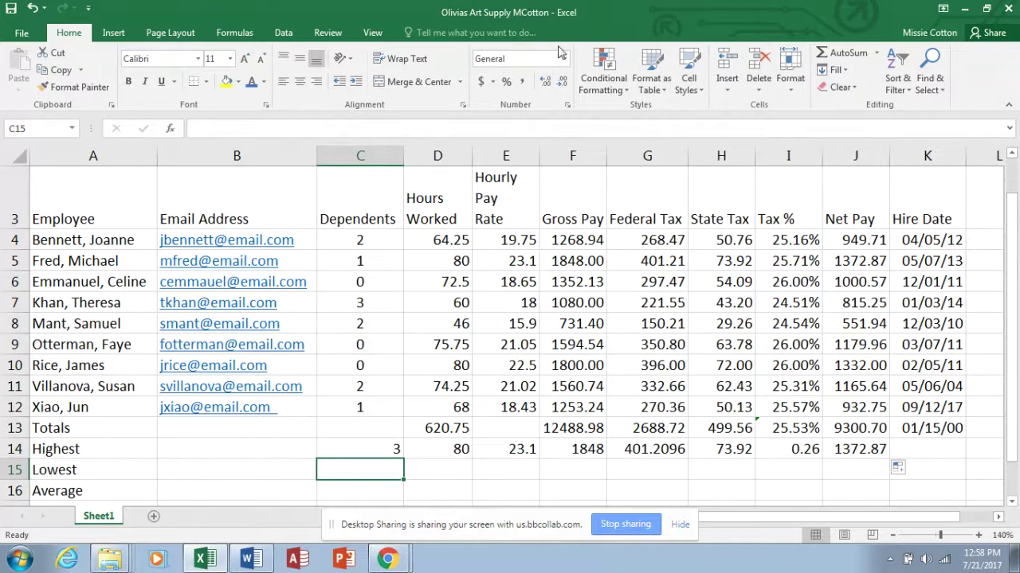
left_click(235, 35)
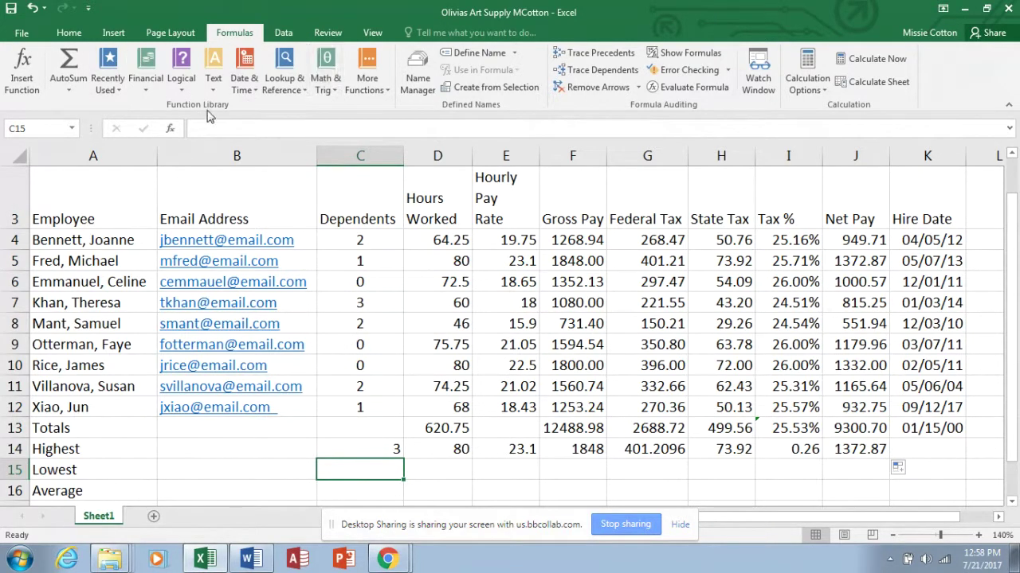
left_click(74, 87)
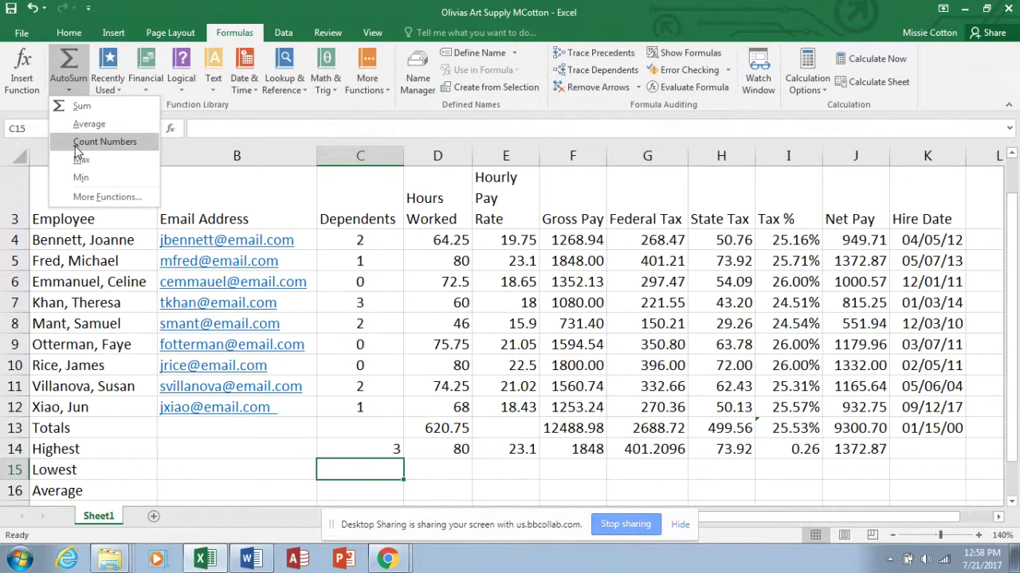
left_click(81, 197)
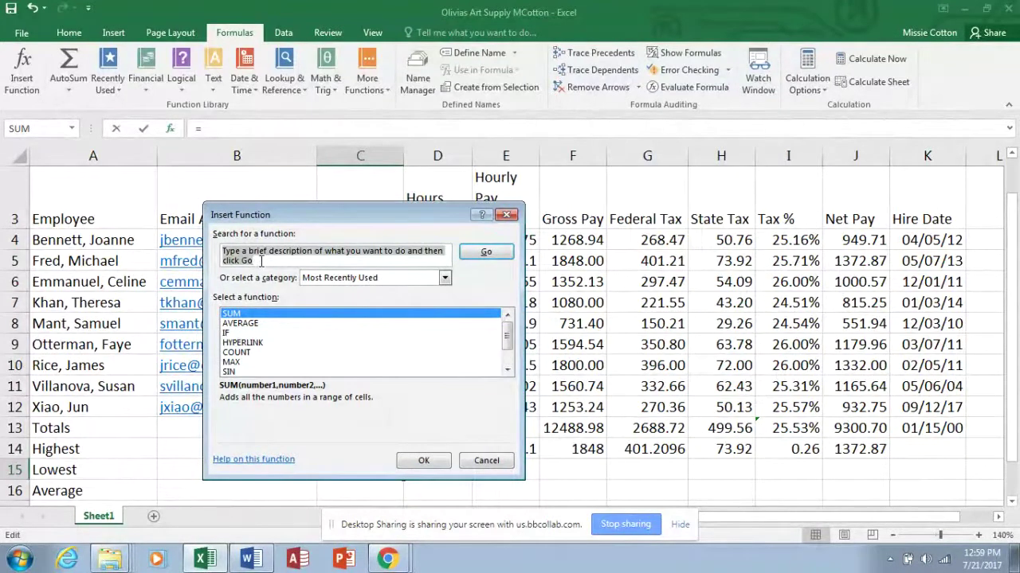
type("mini")
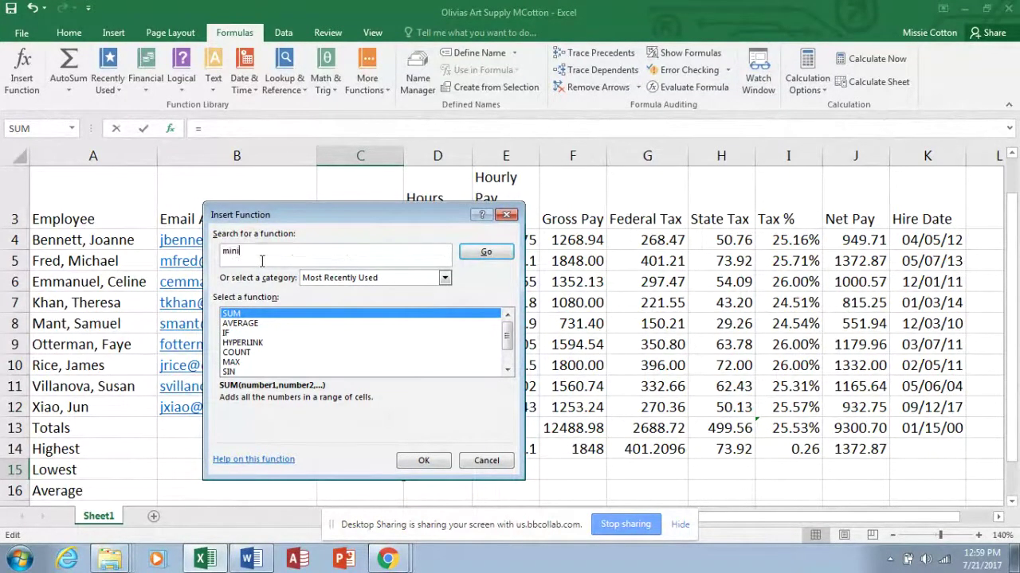
type("mum")
left_click(485, 252)
key("Return")
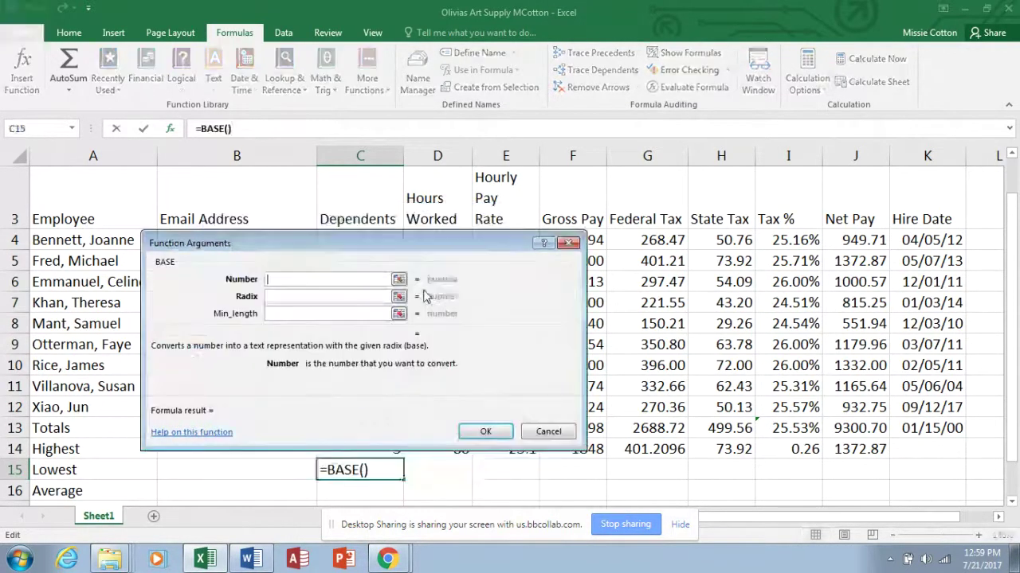
left_click(547, 430)
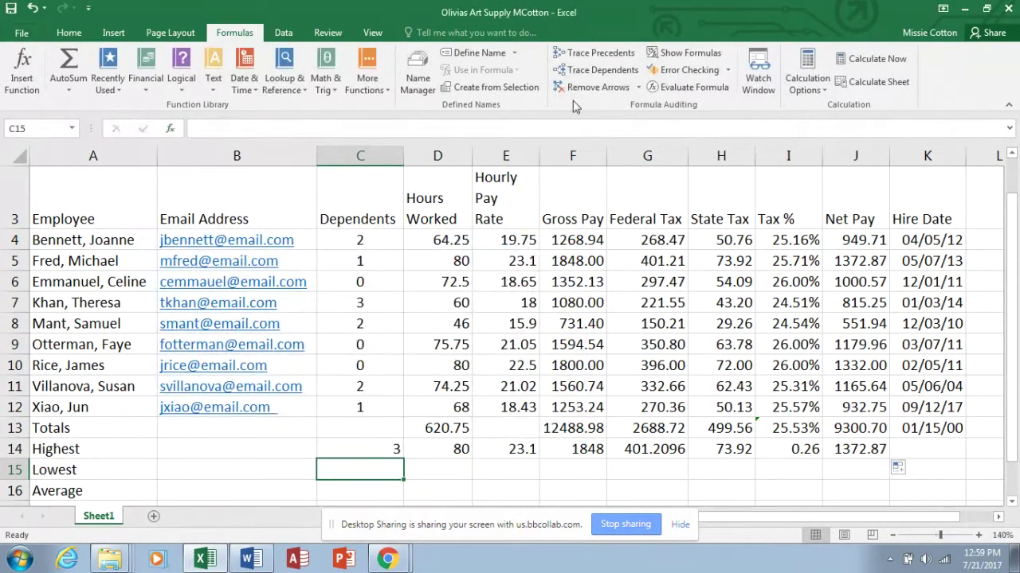
Reopen Insert Function and search for 'lowest'.
left_click(70, 90)
left_click(83, 197)
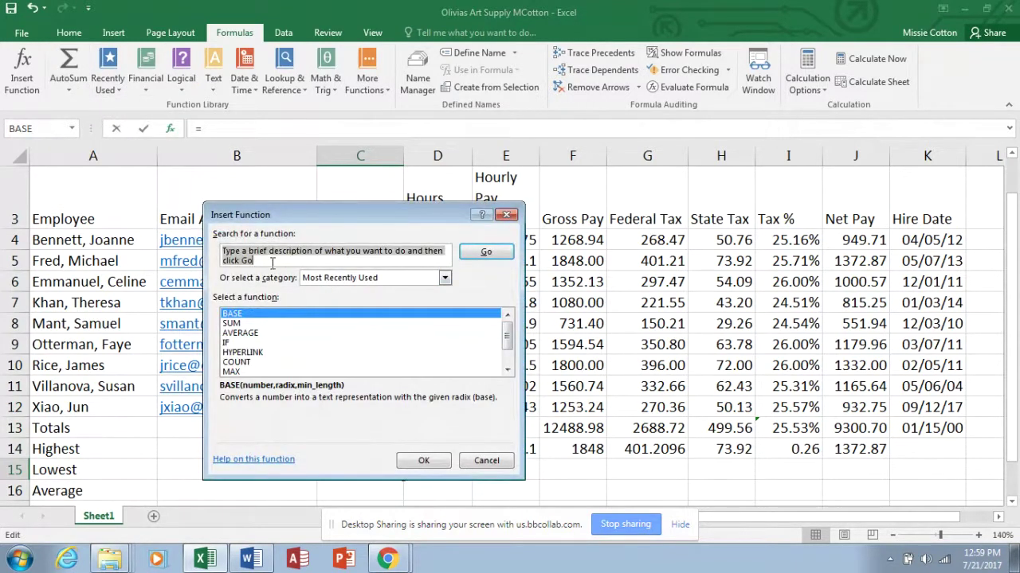
left_click(506, 371)
left_click(506, 370)
left_click(507, 370)
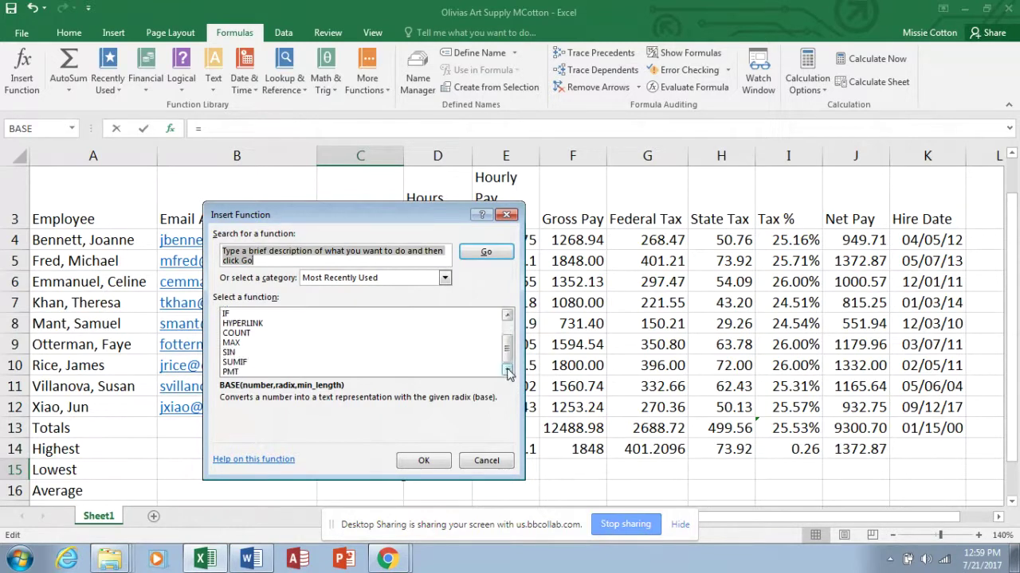
left_click(259, 263)
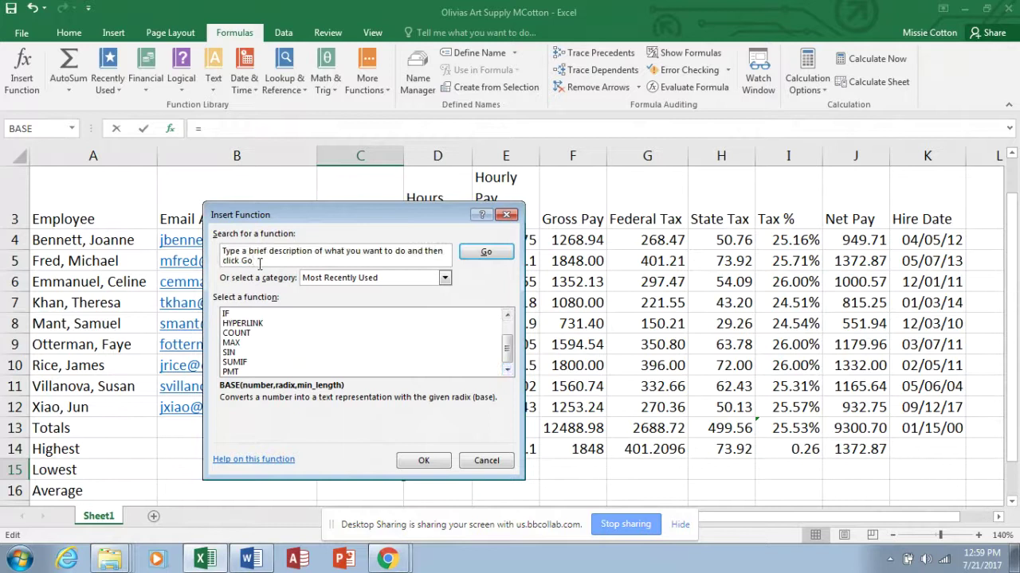
left_click_drag(259, 263, 214, 245)
type("lowest")
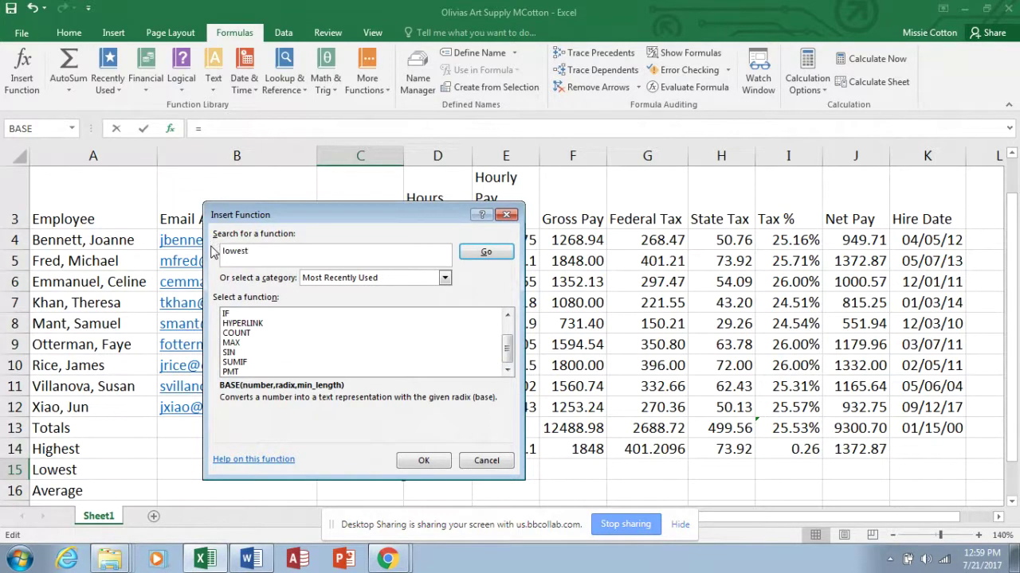
key("Return")
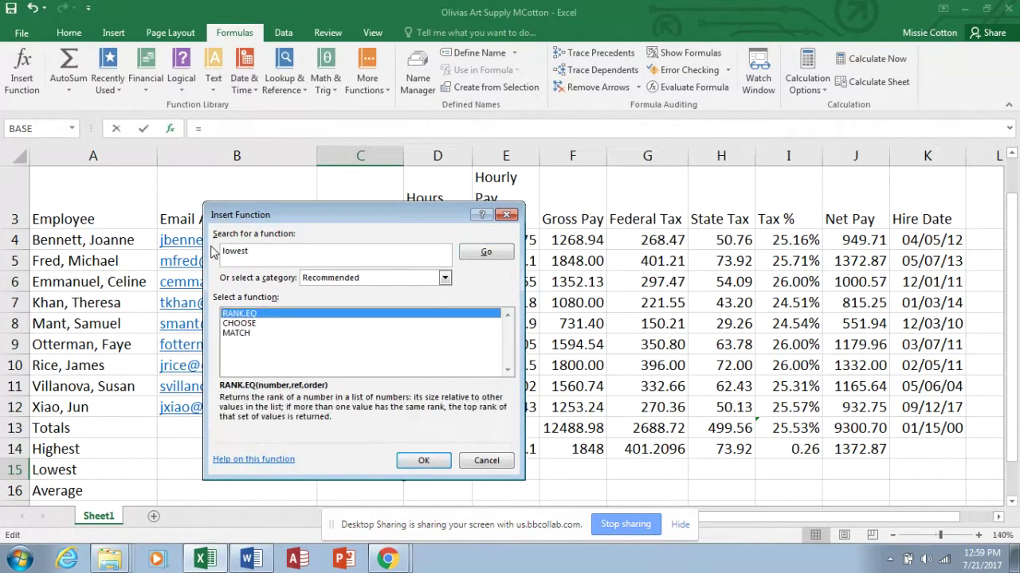
Search again for 'minimum', then choose MIN and confirm it to open its arguments.
left_click(253, 252)
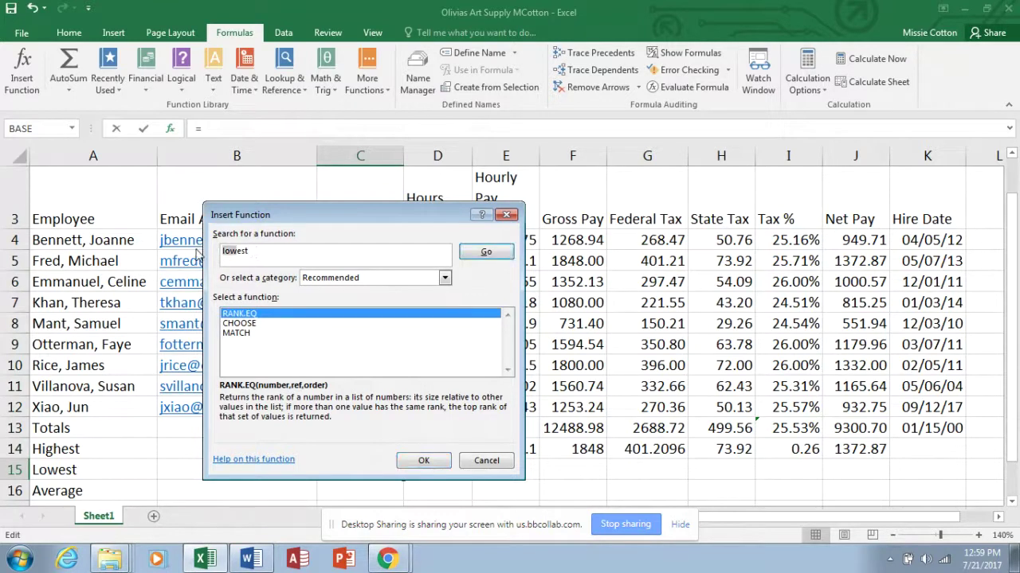
type("minimum")
key("Return")
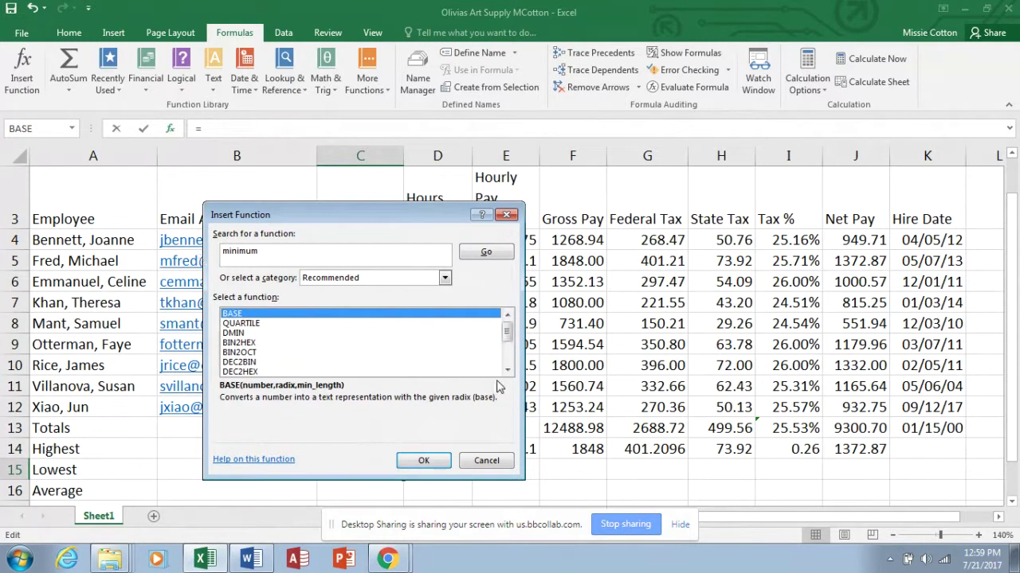
left_click(506, 374)
left_click(506, 375)
left_click(507, 375)
left_click(506, 375)
left_click(507, 375)
left_click(507, 375)
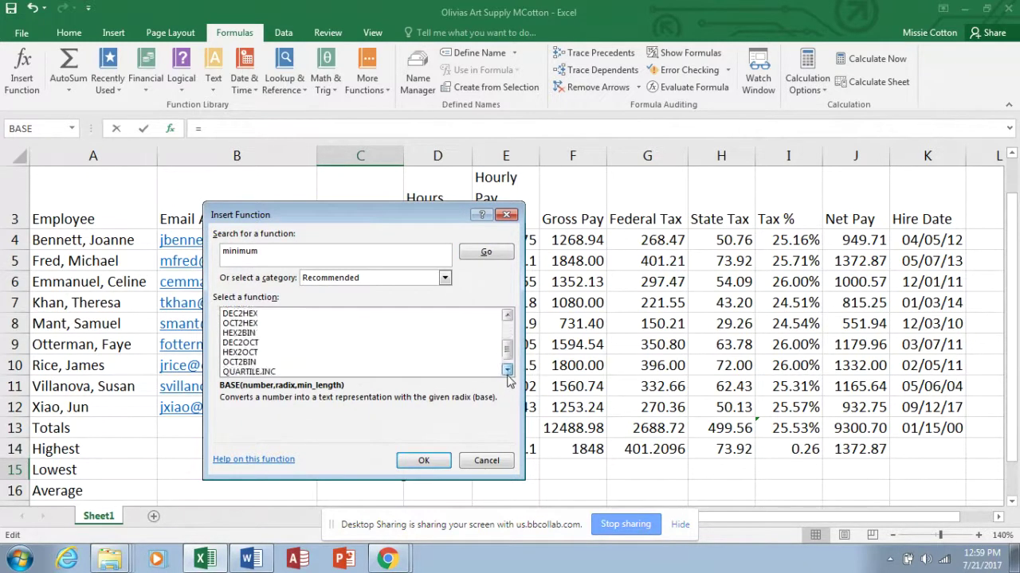
left_click(507, 374)
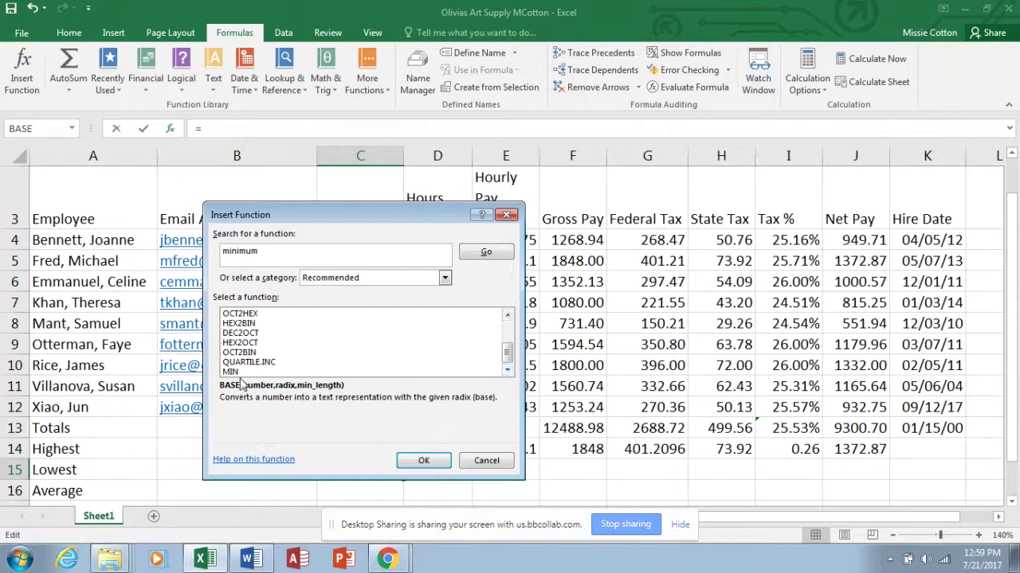
left_click(240, 375)
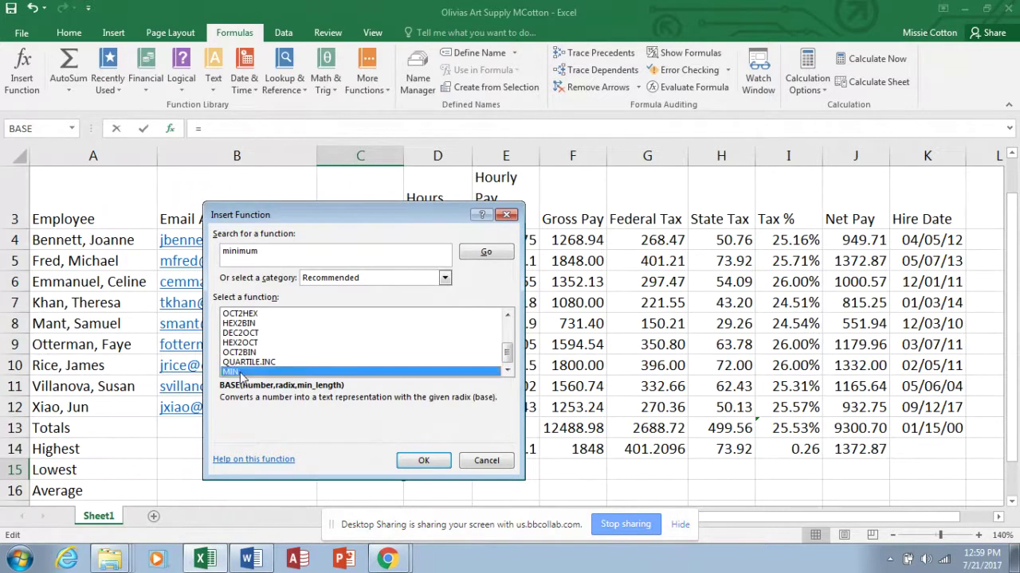
left_click(424, 461)
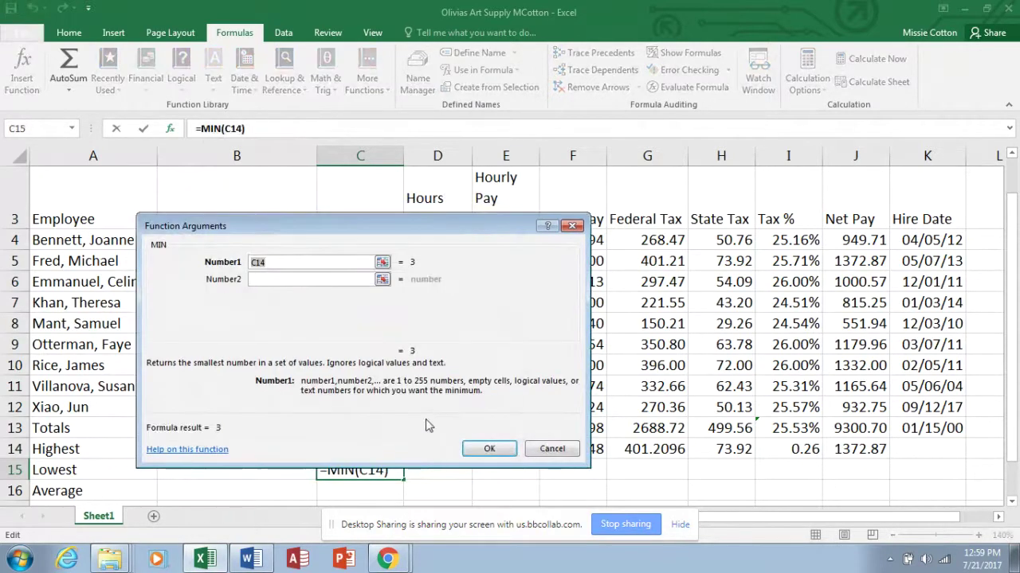
Enter =MIN(C4:C12) in C15 and fill it across to J15, showing 0 through 551.937.
left_click_drag(456, 226, 738, 144)
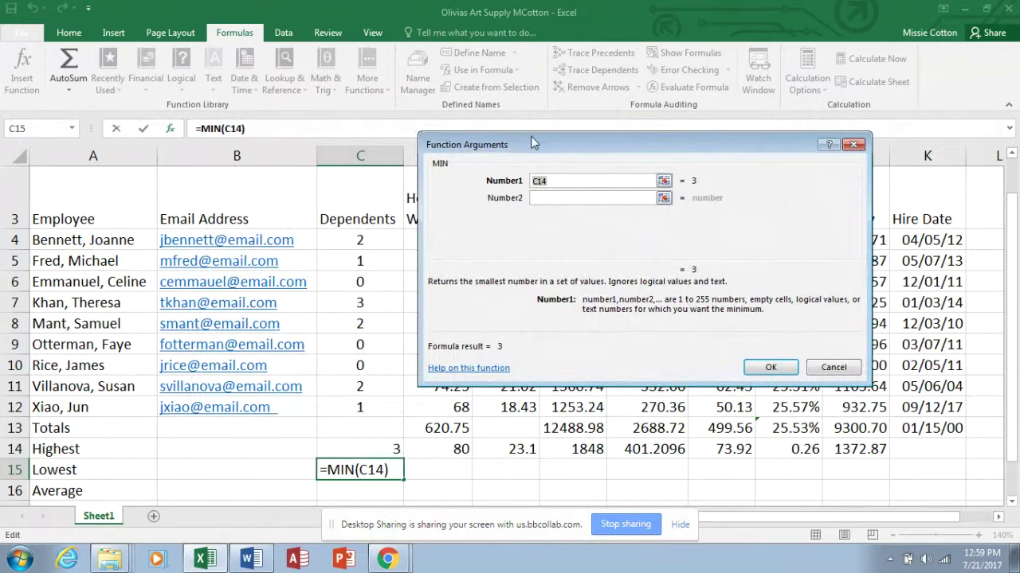
left_click_drag(532, 142, 565, 106)
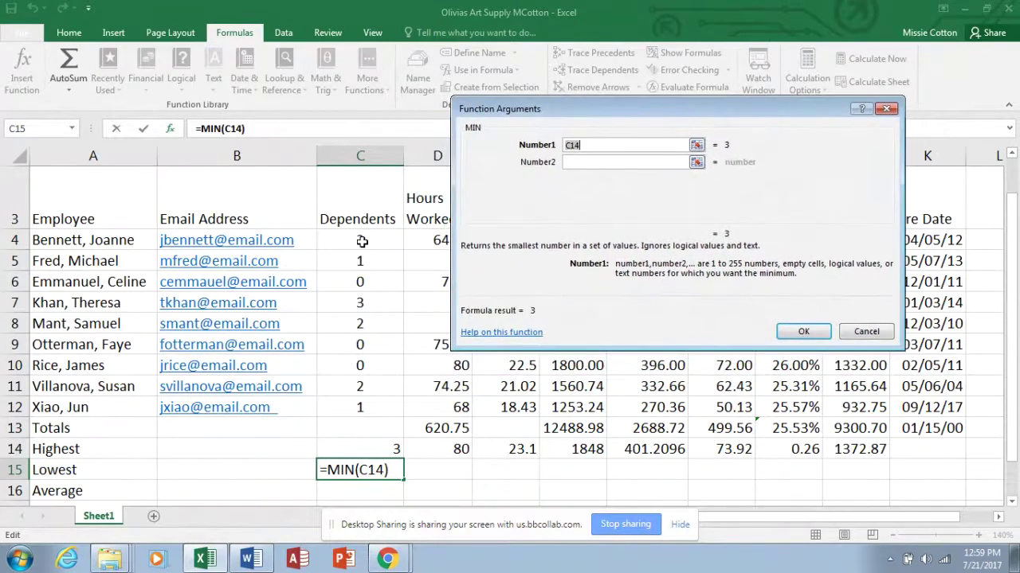
left_click_drag(361, 241, 355, 405)
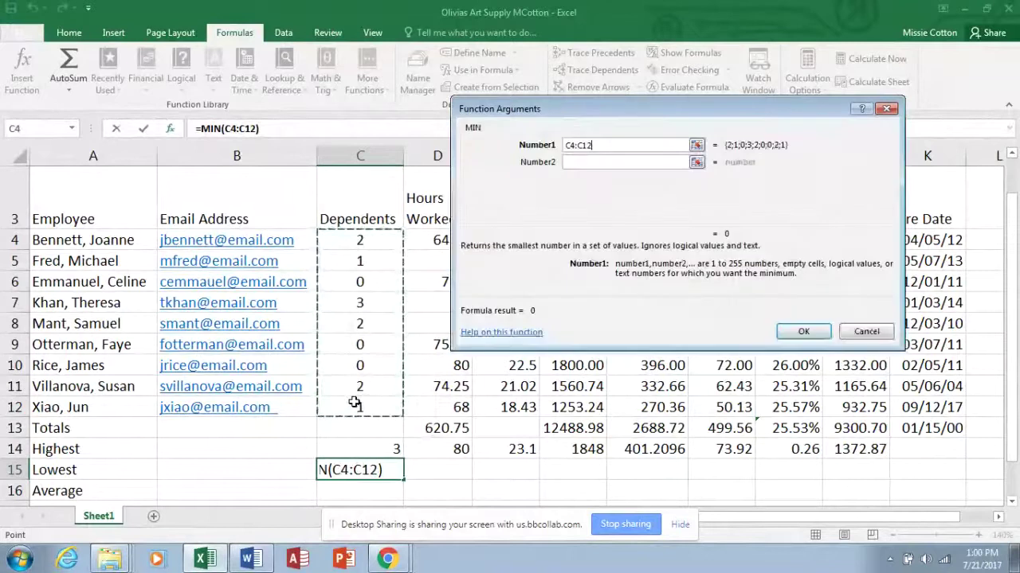
left_click(802, 331)
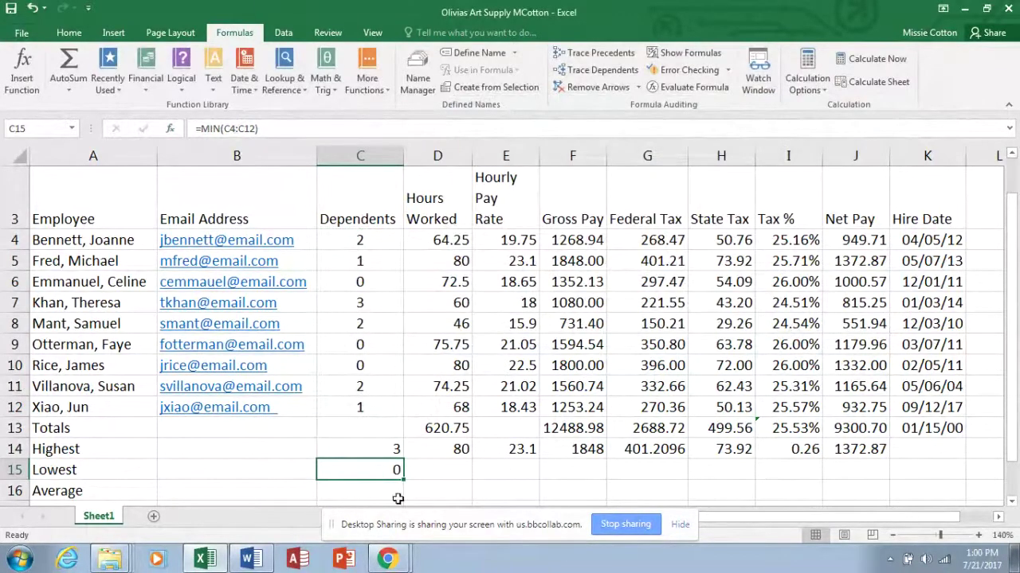
left_click_drag(403, 480, 865, 476)
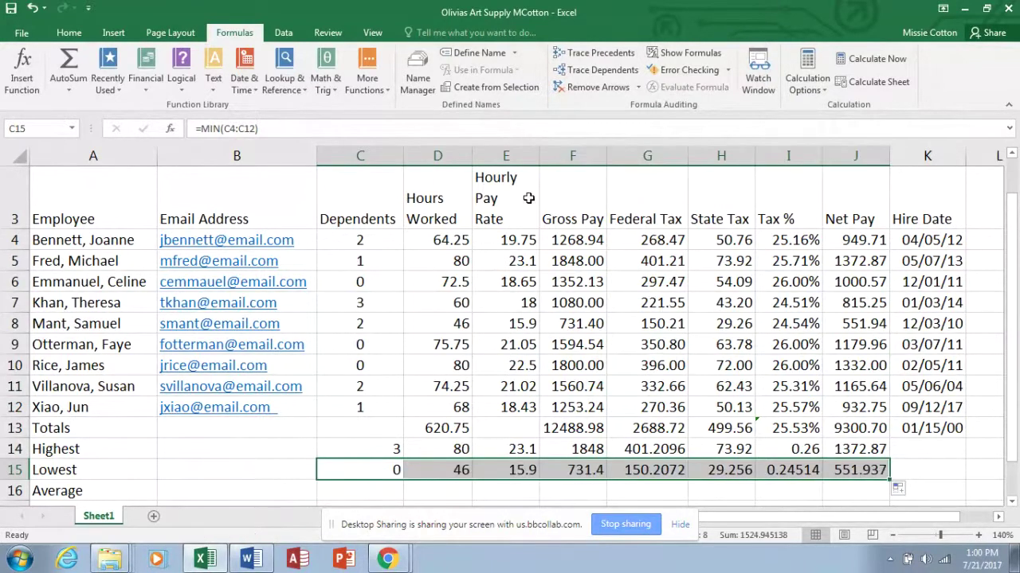
left_click(347, 493)
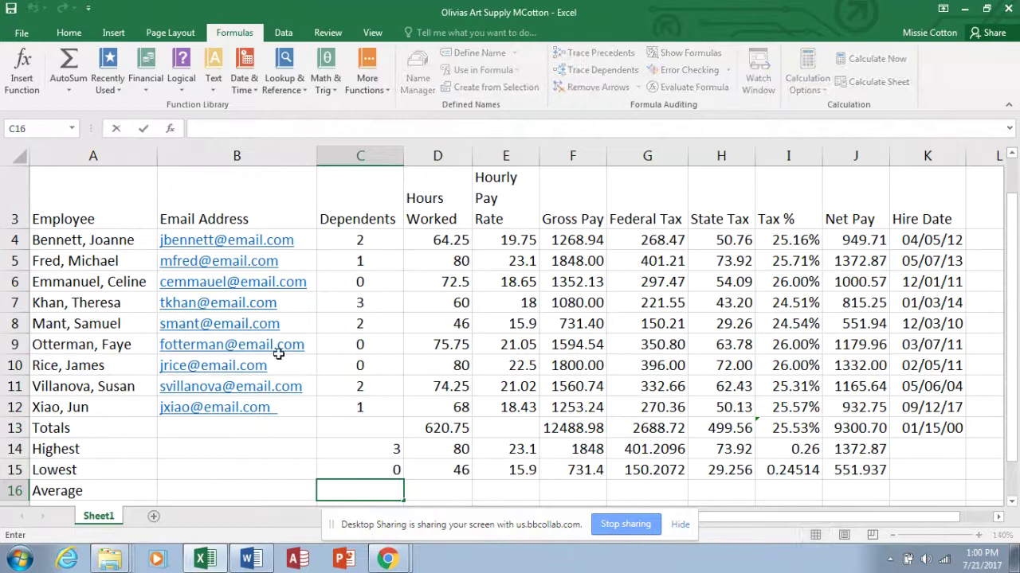
Start a function in Average cell C16 and bring up the Insert Function dialog.
left_click(73, 34)
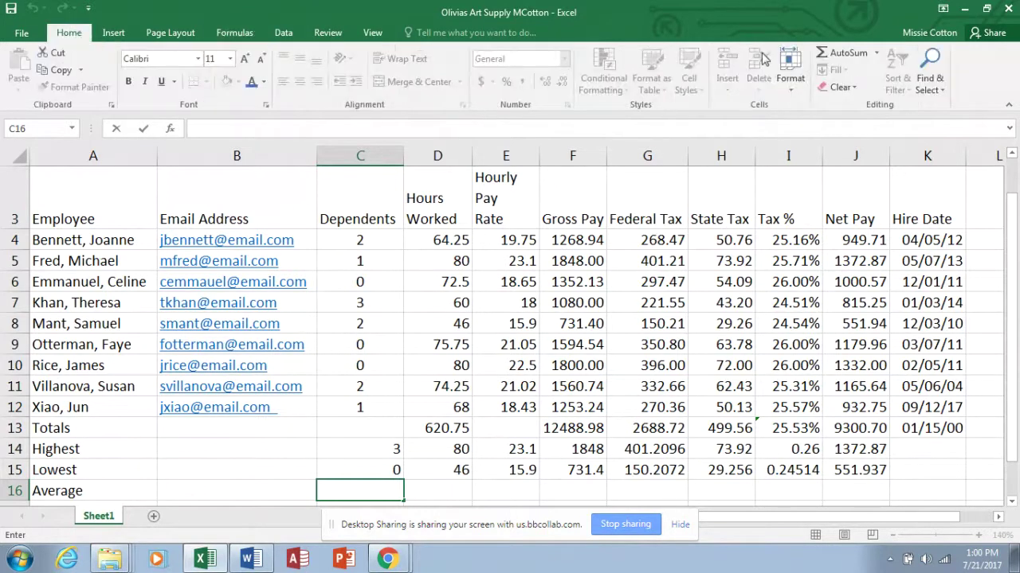
left_click(876, 52)
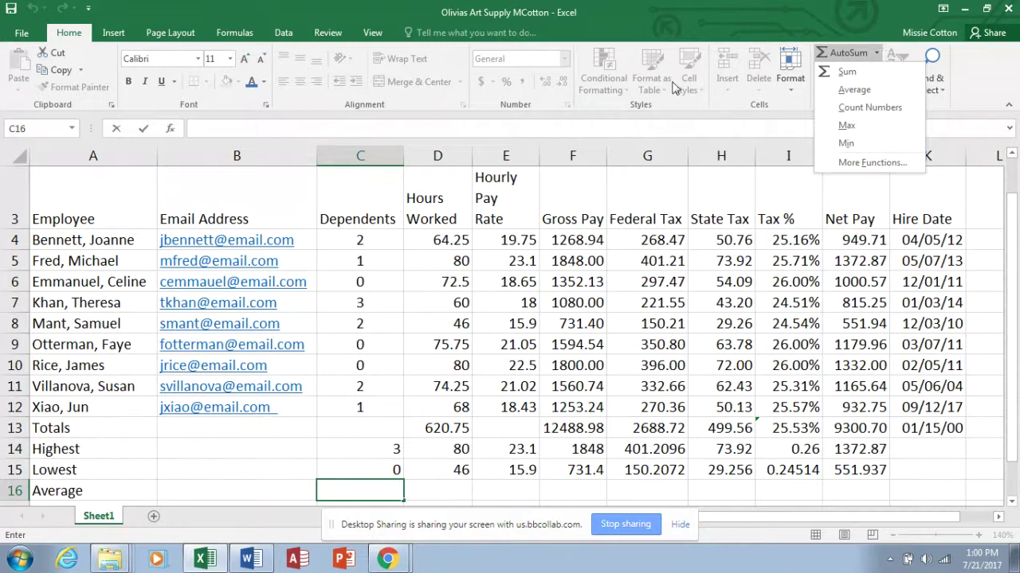
left_click(243, 36)
left_click(243, 35)
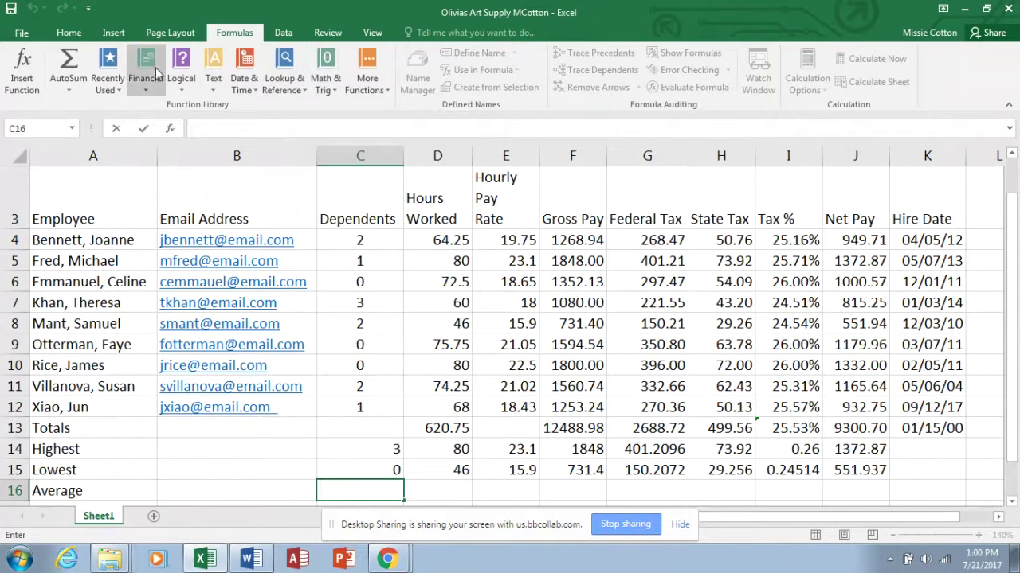
left_click(121, 89)
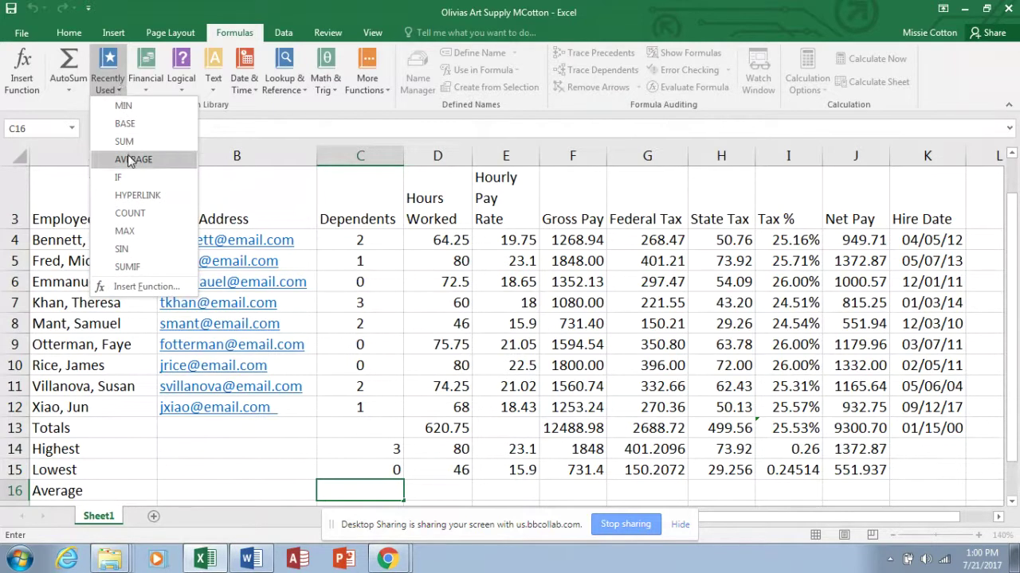
left_click(284, 33)
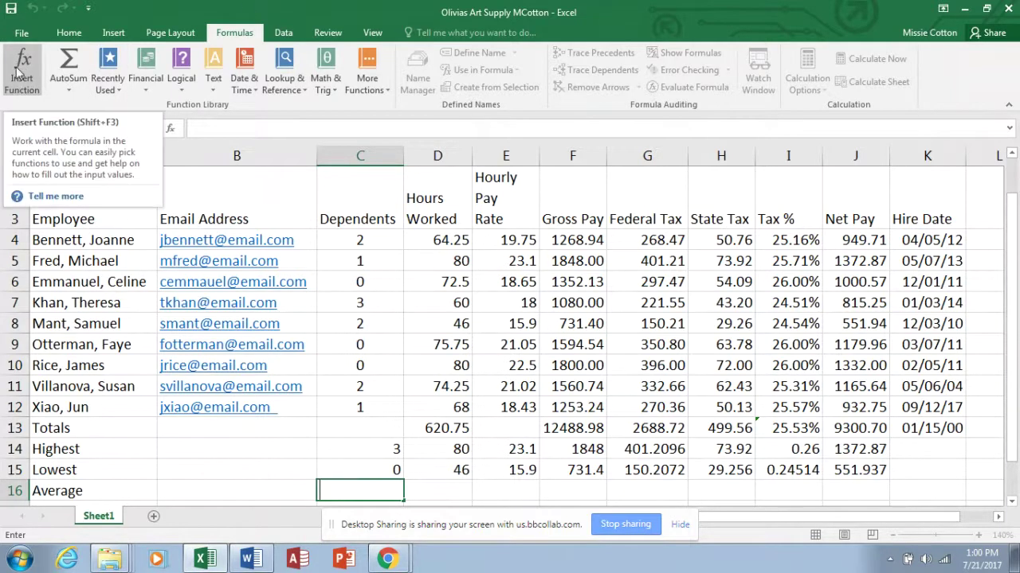
left_click(172, 129)
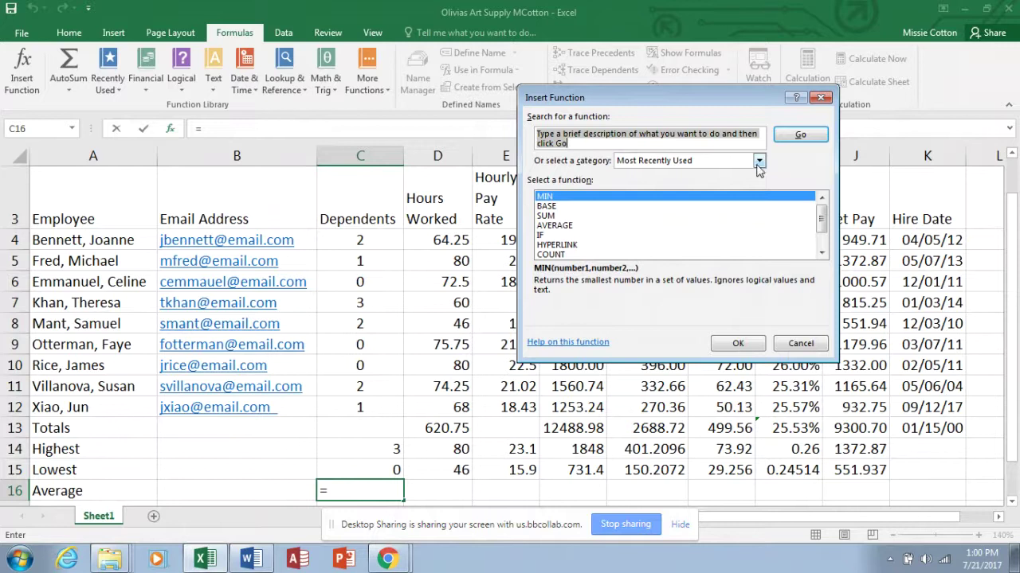
Enter =AVERAGE(C4:C12) in C16 and fill it across to J16, showing 1.2222222 through 1033.41.
left_click(570, 227)
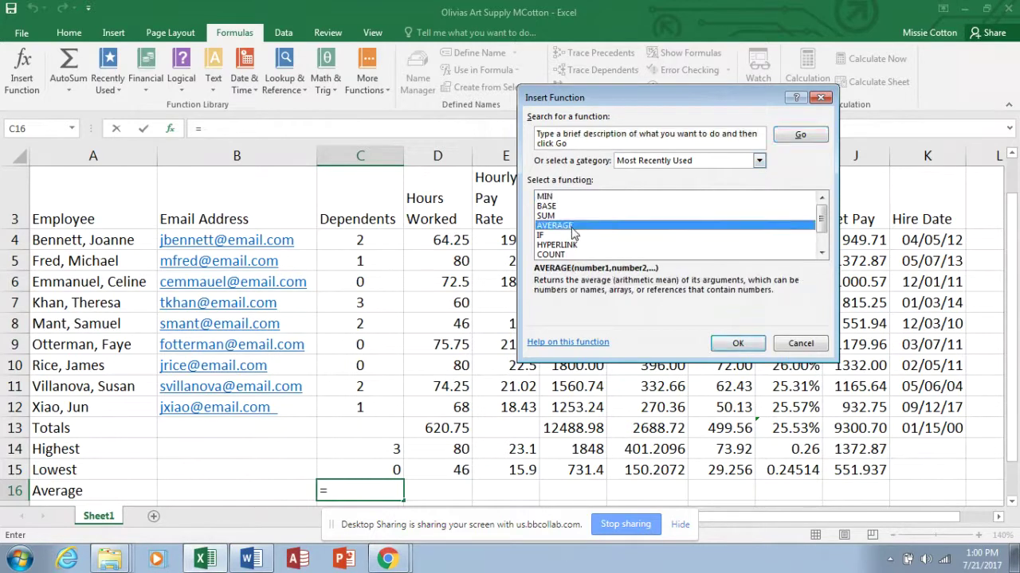
left_click(737, 344)
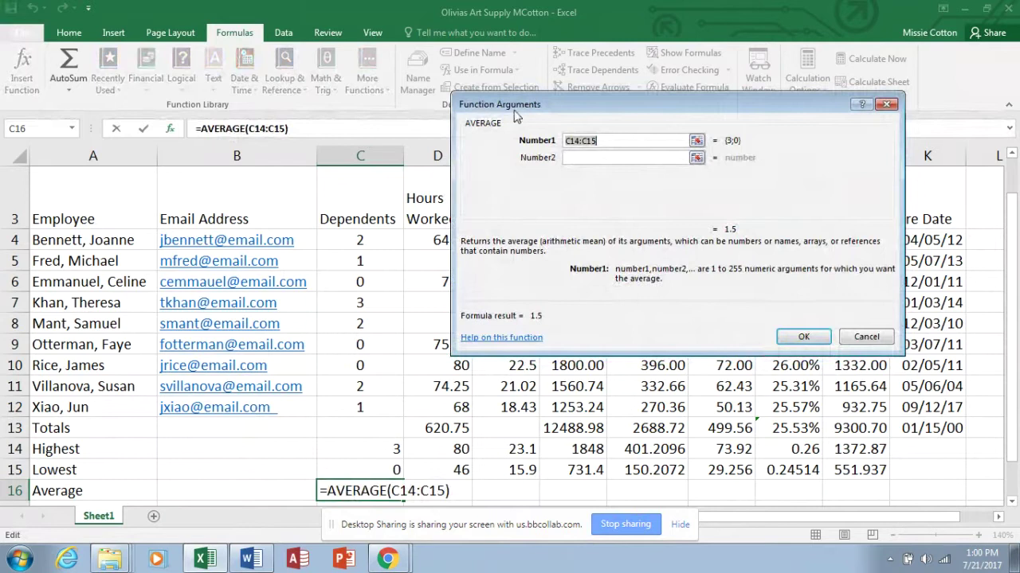
left_click(364, 240)
left_click_drag(364, 240, 366, 405)
key("Return")
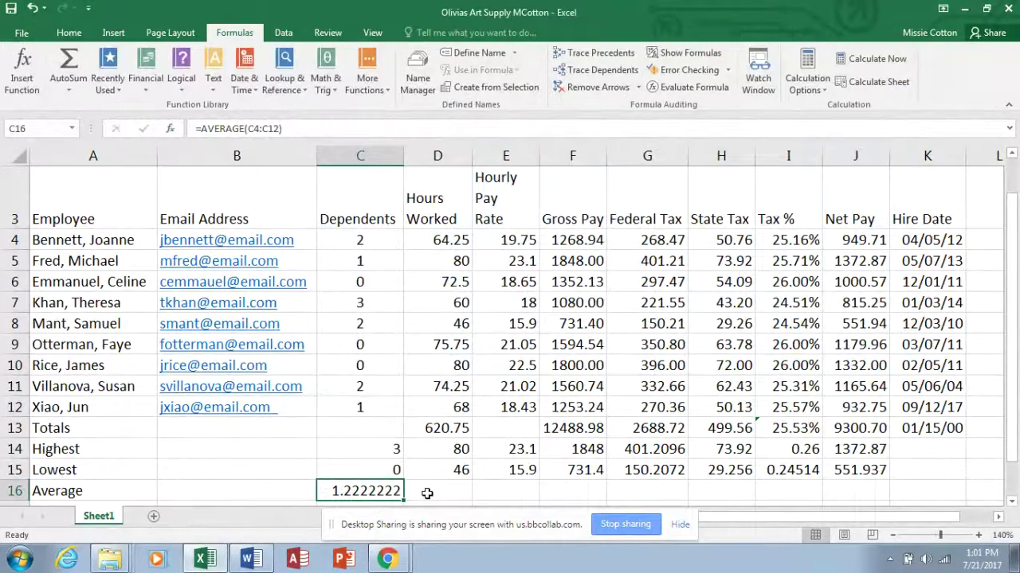
left_click_drag(403, 501, 864, 449)
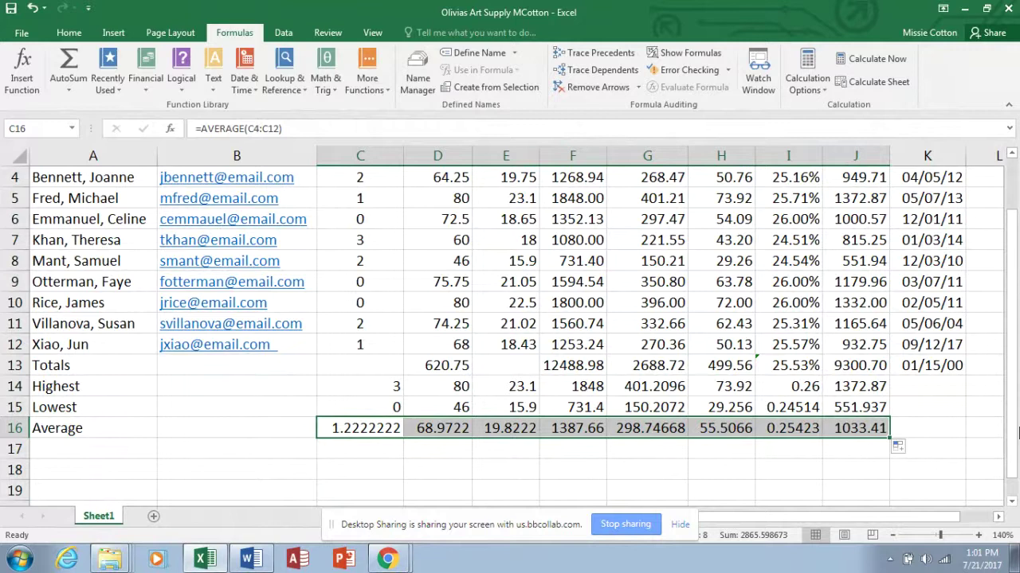
Scroll back up and select the Hours Worked cells D4:D12.
left_click_drag(1016, 390, 1015, 334)
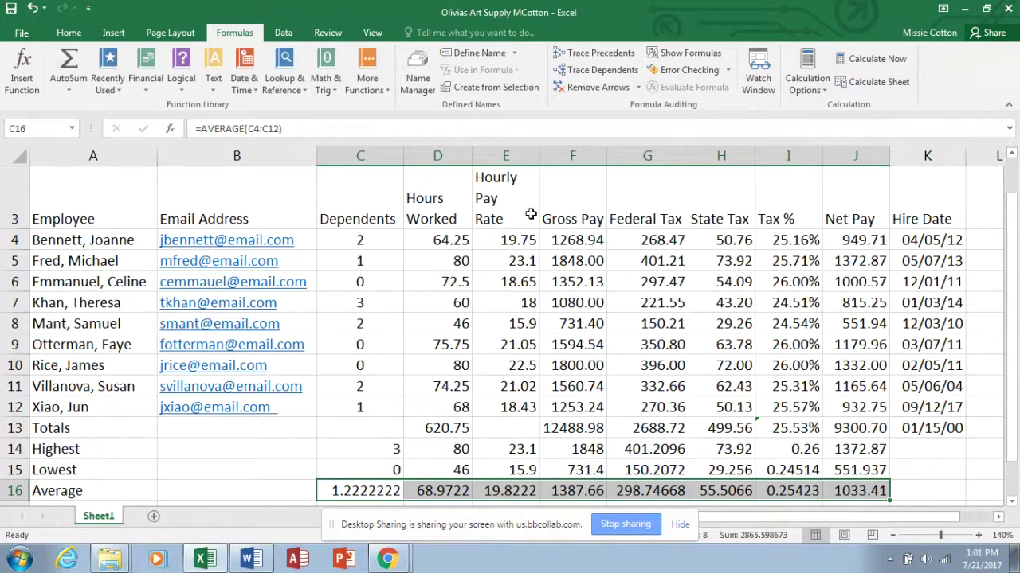
left_click_drag(437, 240, 435, 399)
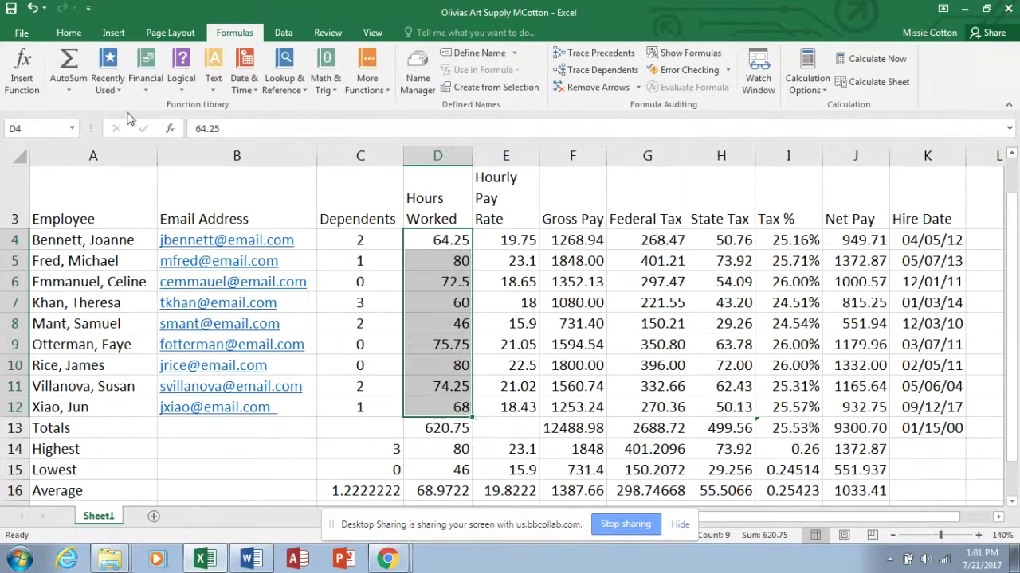
Create a 'Format only cells that contain' rule with Cell Value greater than 72.
left_click(70, 33)
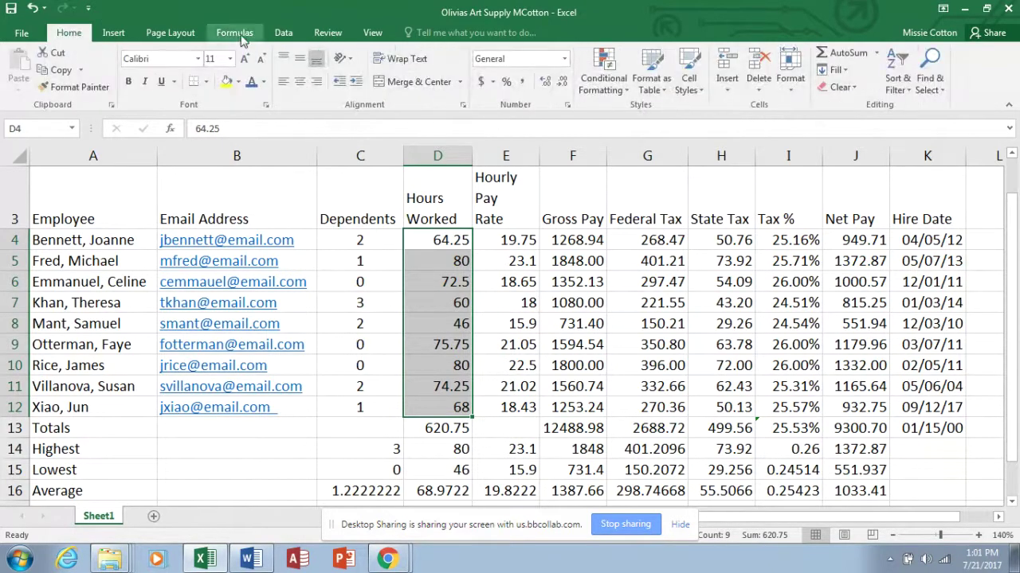
left_click(620, 93)
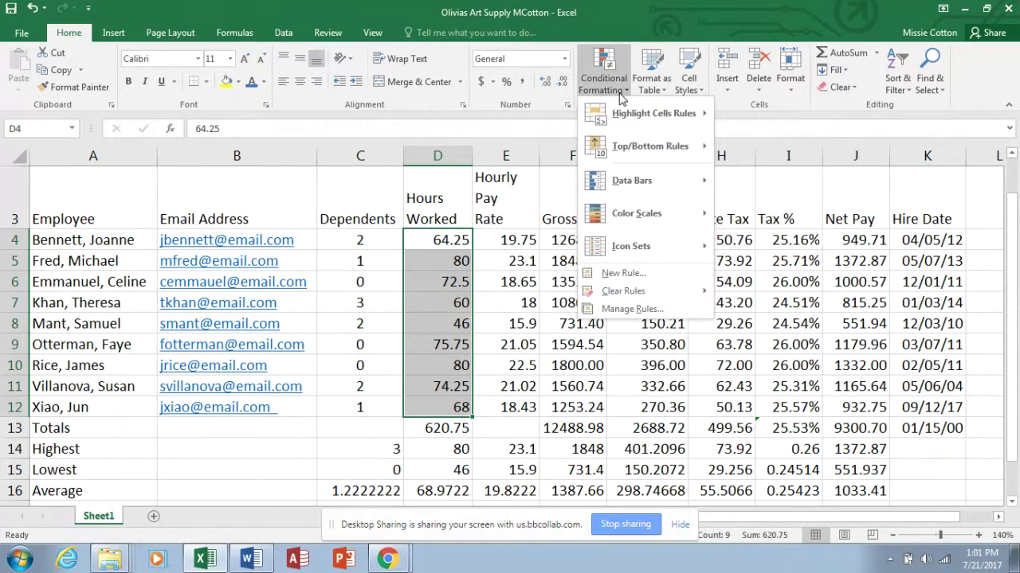
left_click(637, 273)
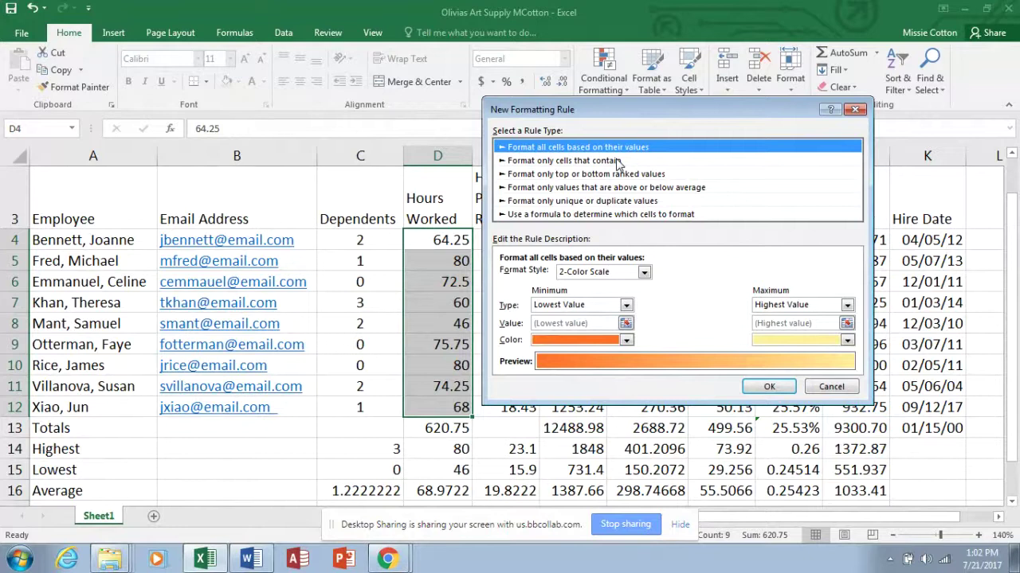
left_click(618, 162)
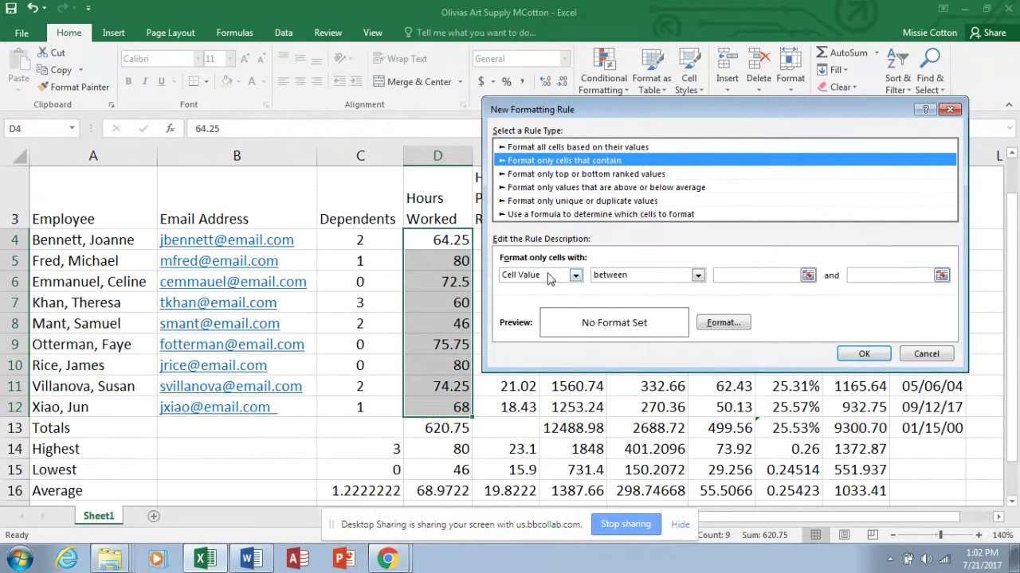
left_click(698, 275)
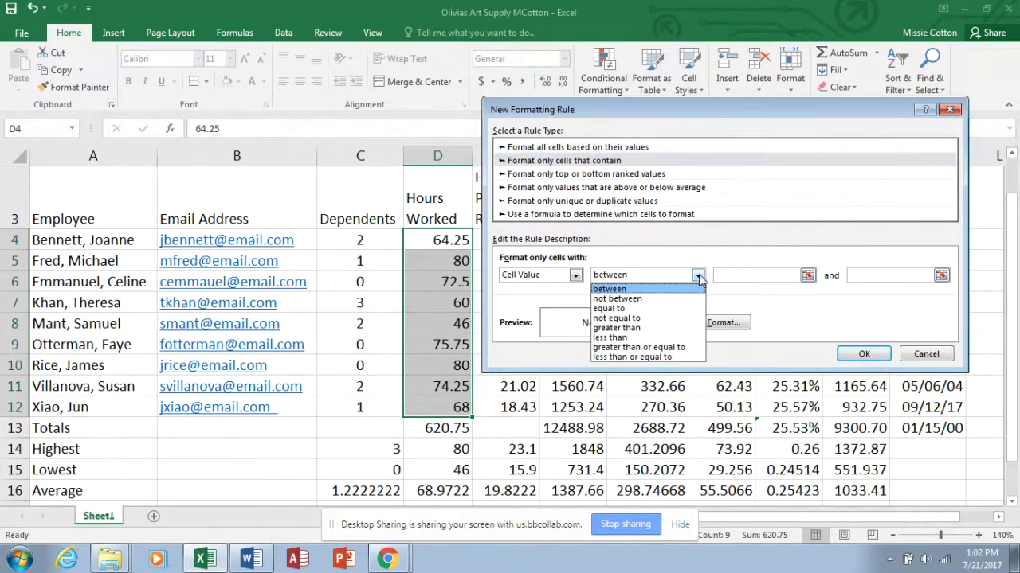
left_click(654, 328)
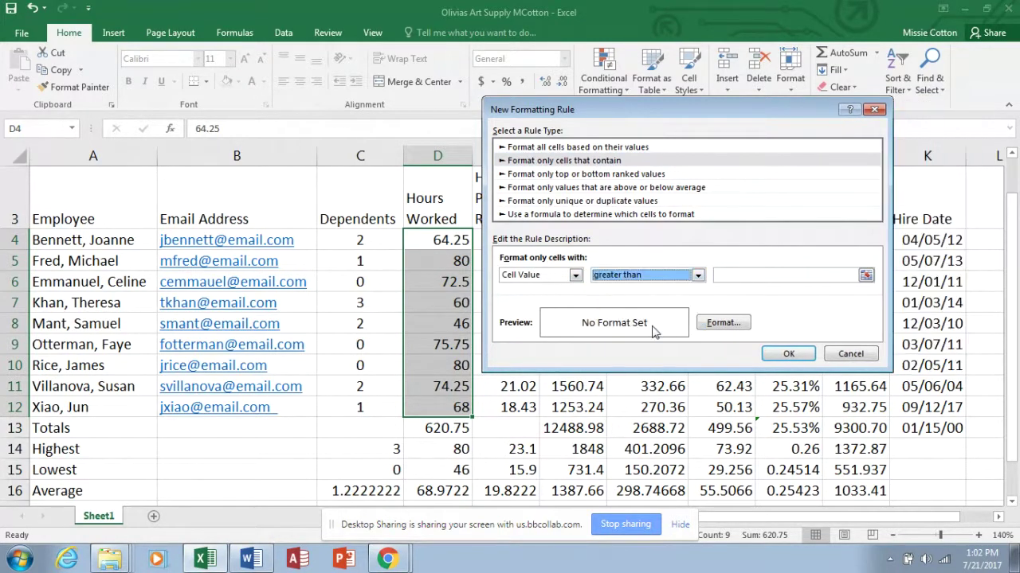
left_click(726, 274)
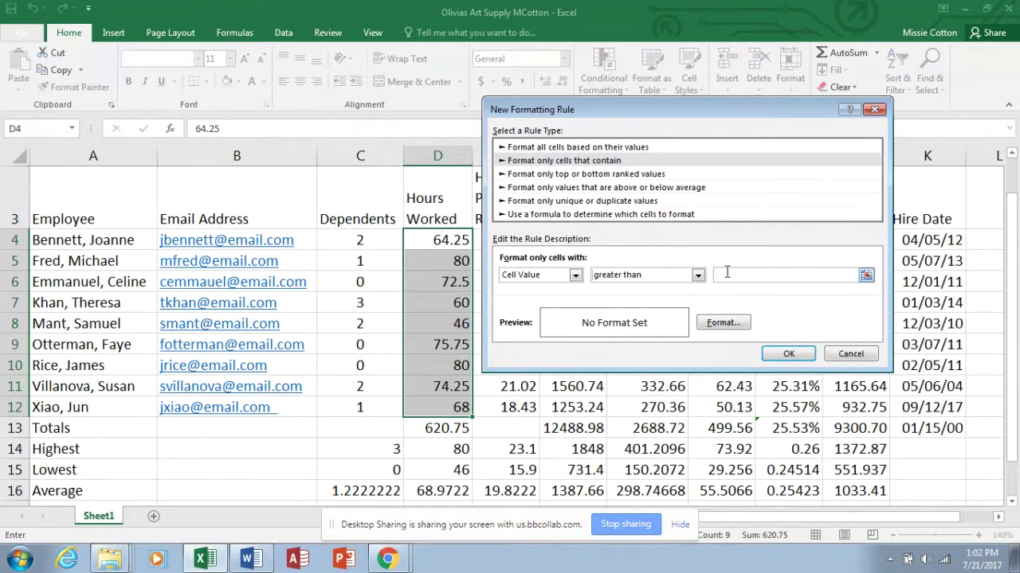
type("72")
Give hours above 72 a light blue fill with bold white text, then select the Hourly Pay Rate highest/lowest cells.
left_click(727, 325)
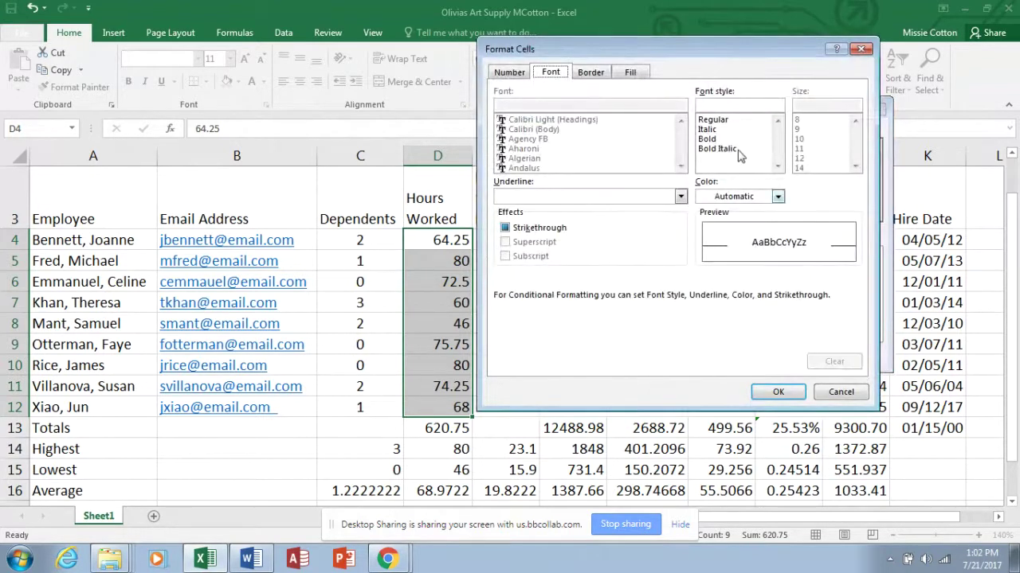
left_click(641, 73)
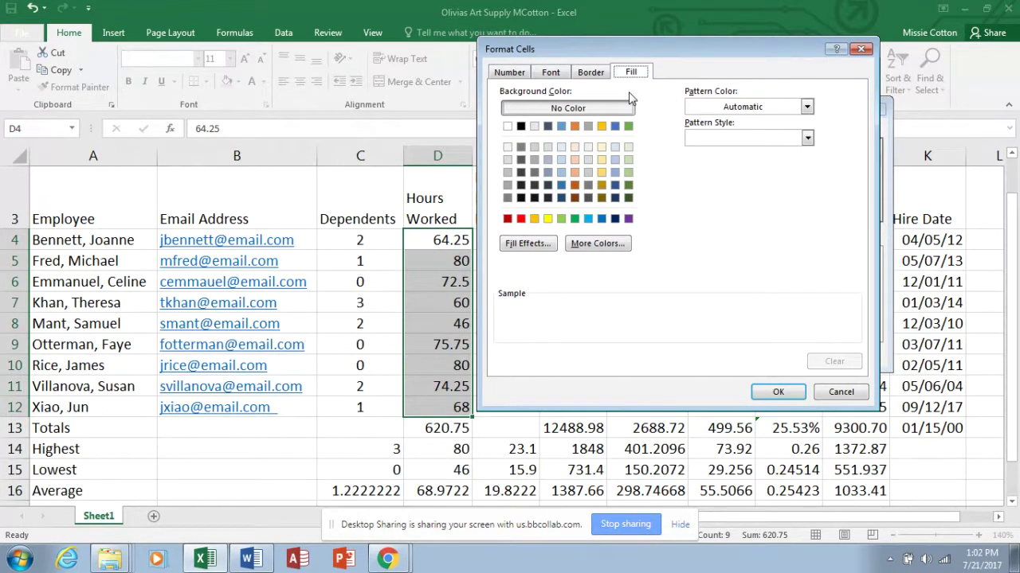
left_click(588, 220)
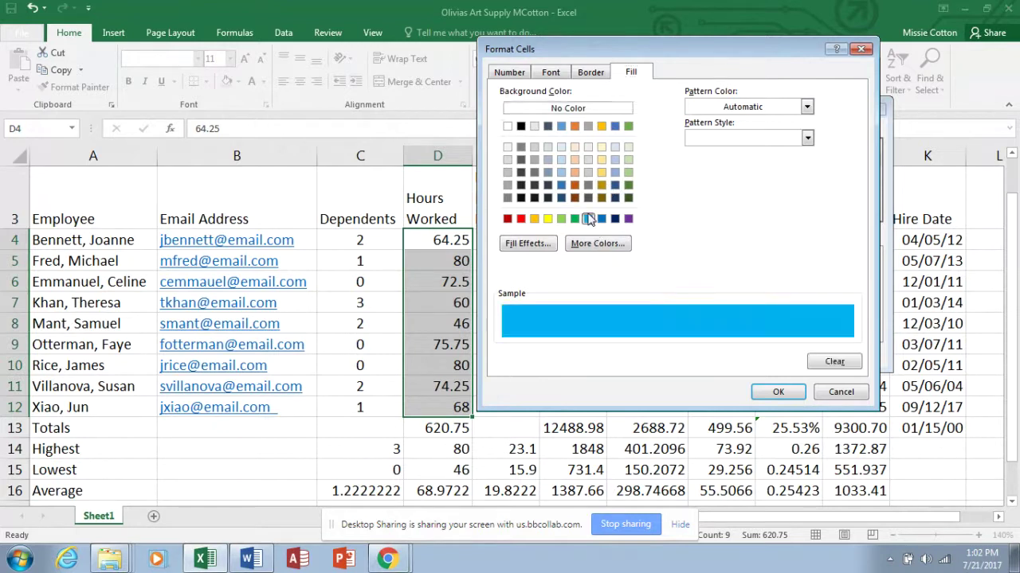
left_click(557, 75)
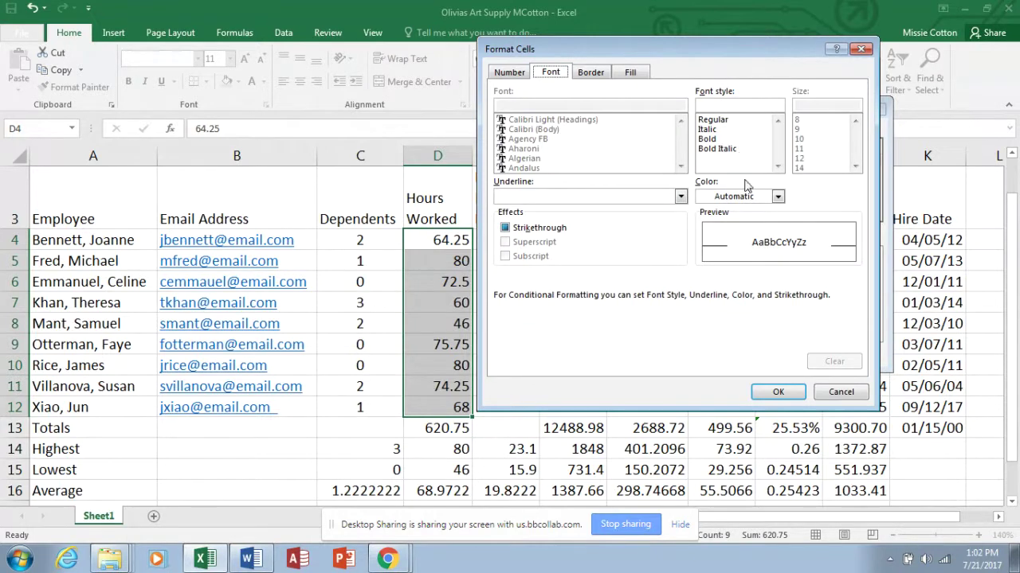
left_click(777, 197)
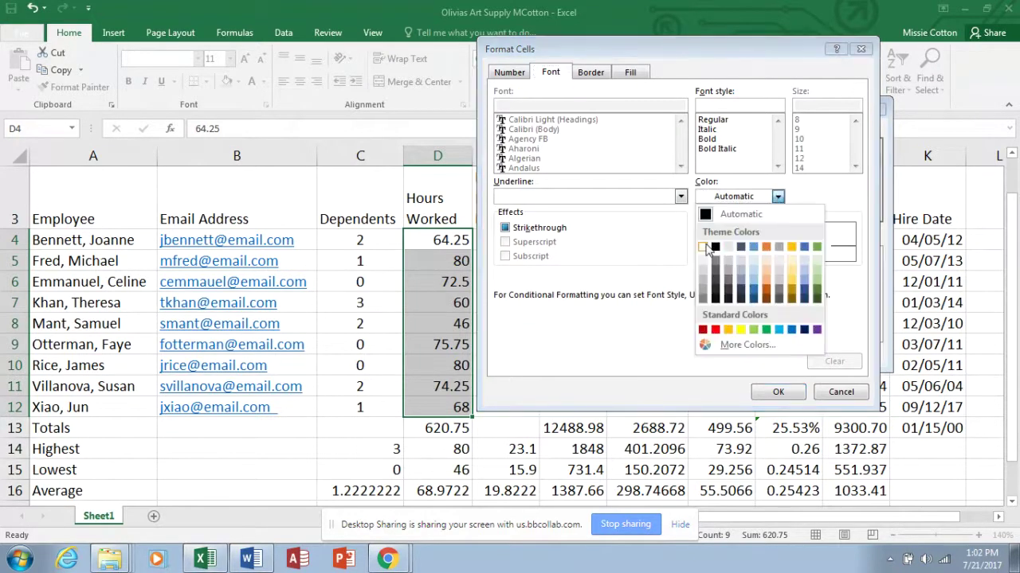
left_click(704, 248)
left_click(707, 140)
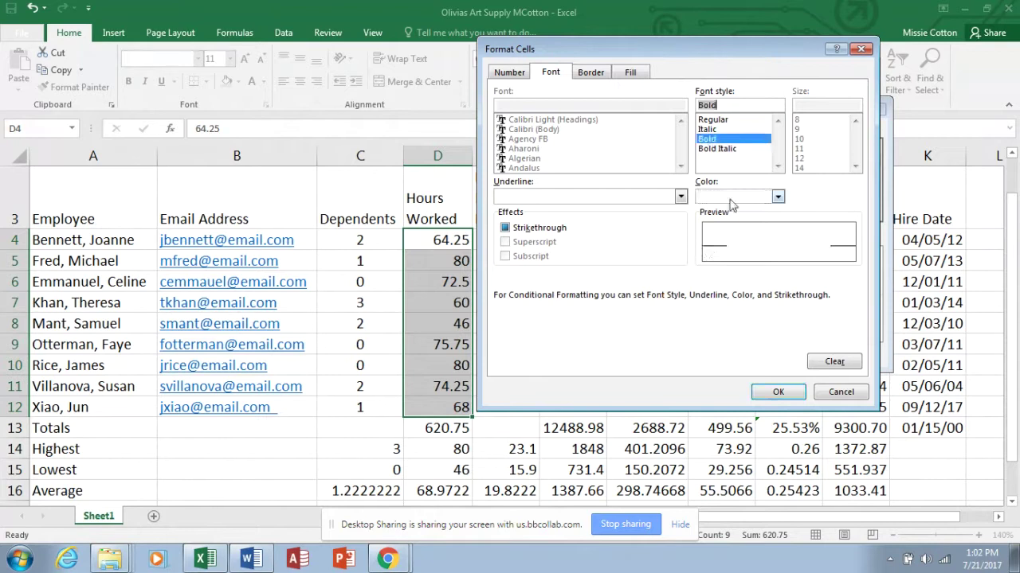
left_click(778, 391)
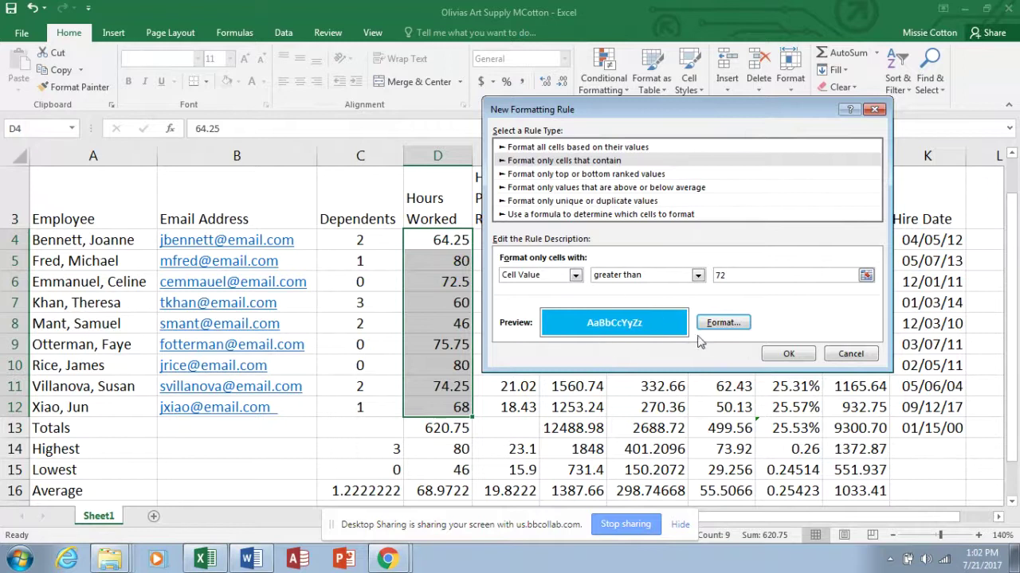
left_click(781, 358)
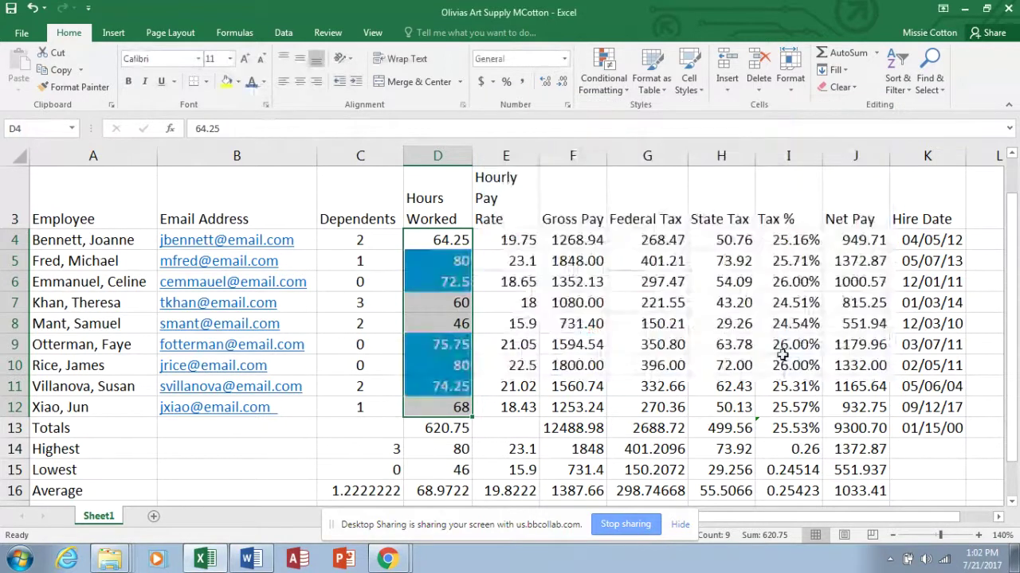
left_click_drag(521, 453, 523, 468)
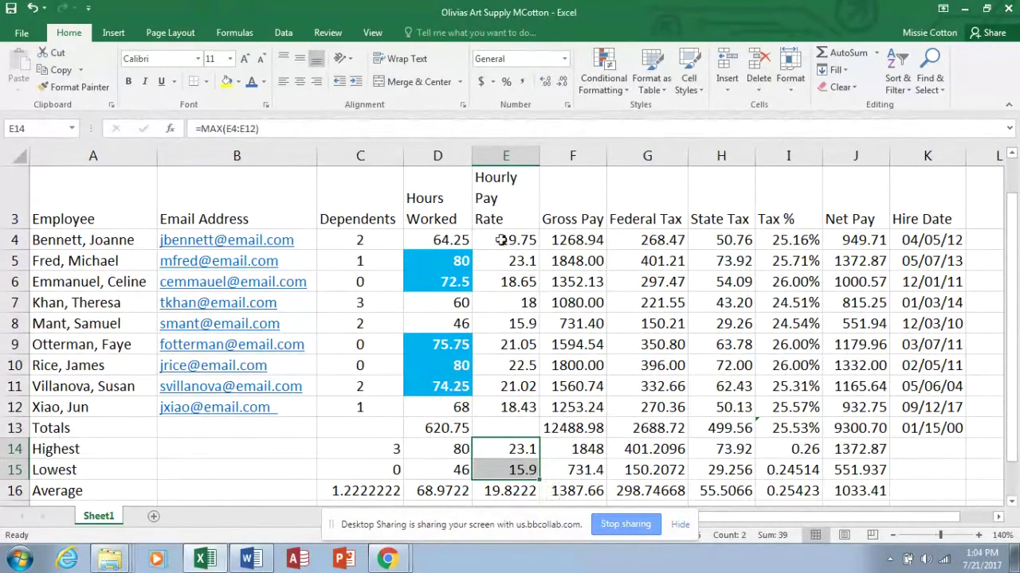
Format E4:H4 (pay rate, gross pay, federal and state tax) as Accounting and AutoFit column E.
left_click_drag(505, 239, 702, 245)
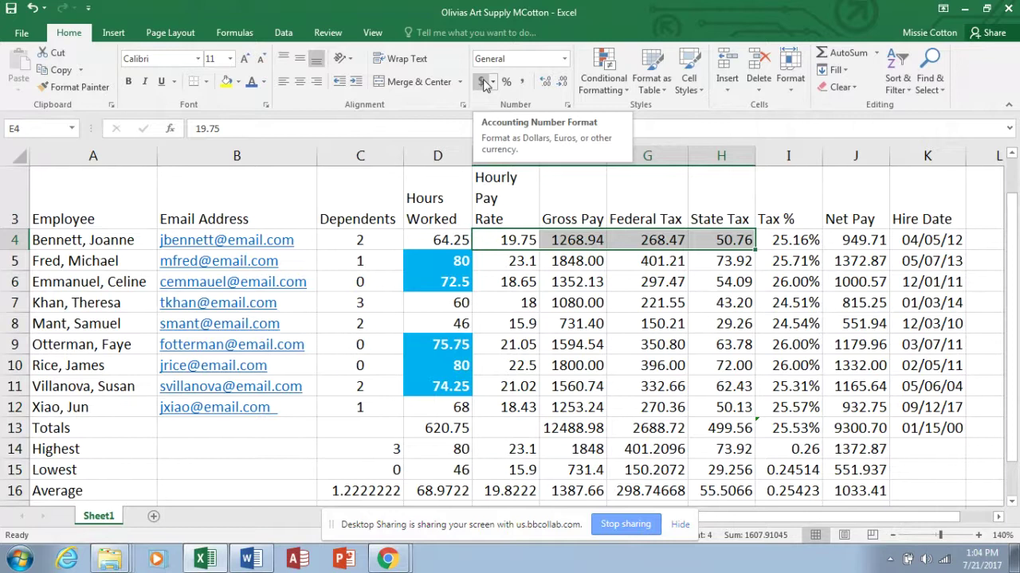
left_click(483, 83)
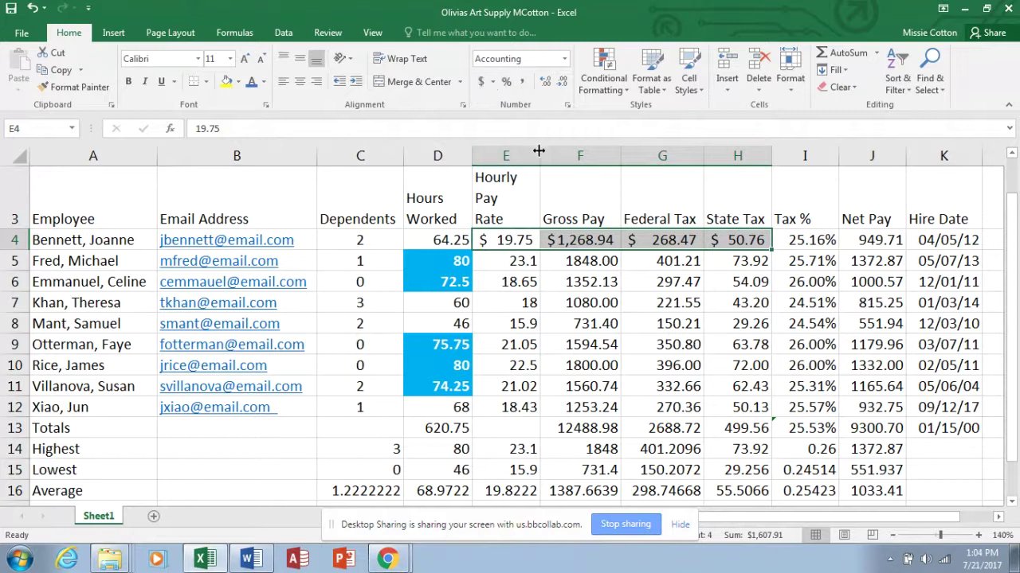
left_click_drag(538, 151, 659, 151)
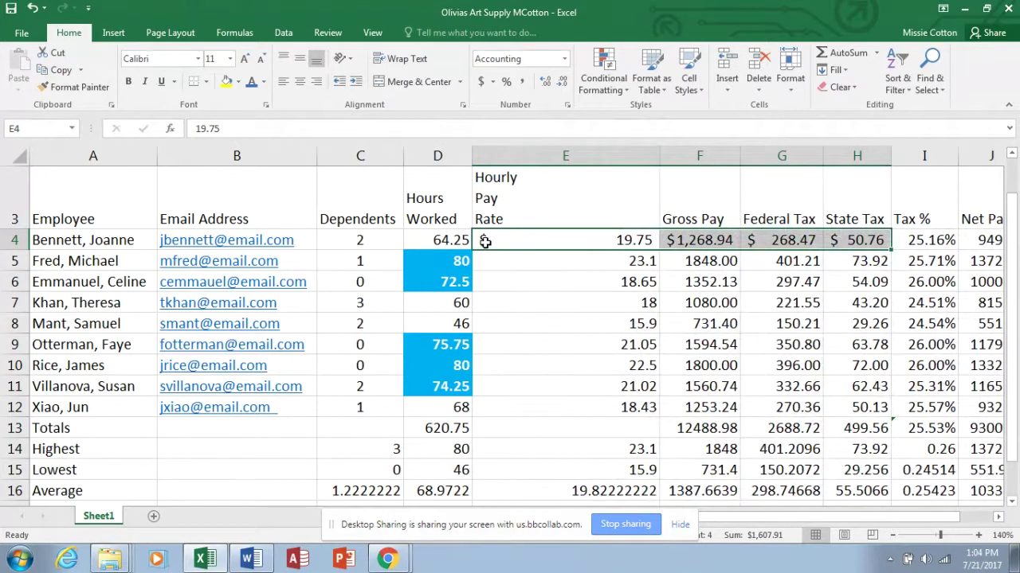
double_click(661, 156)
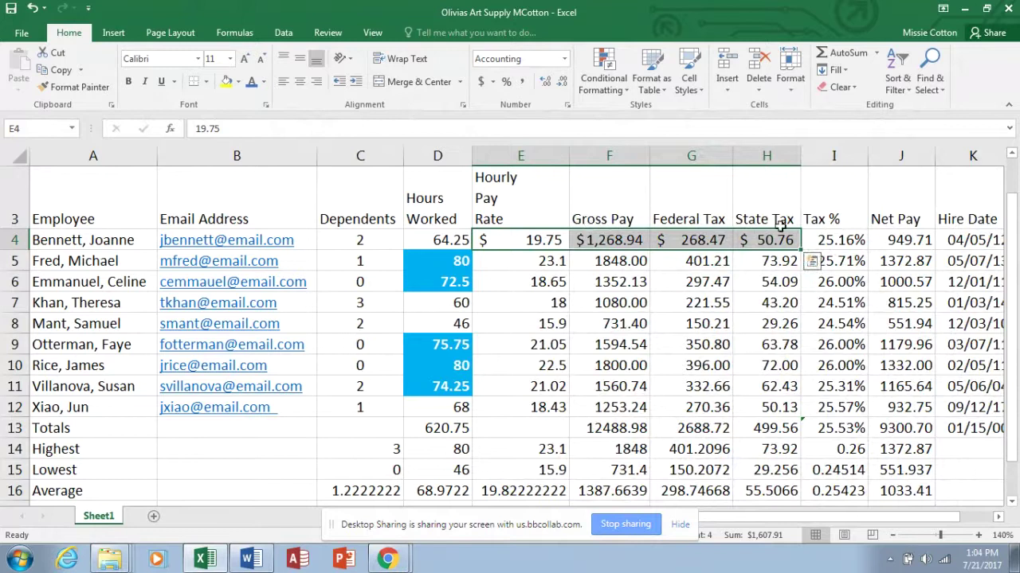
Apply Accounting format to Net Pay J4 and the totals F13:H13 and J13.
left_click(905, 240)
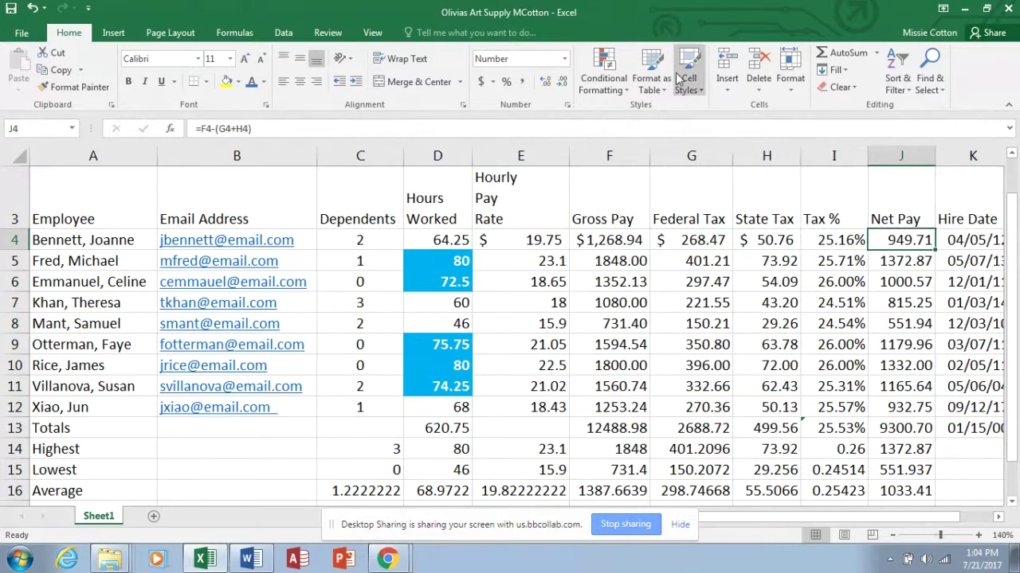
left_click(481, 83)
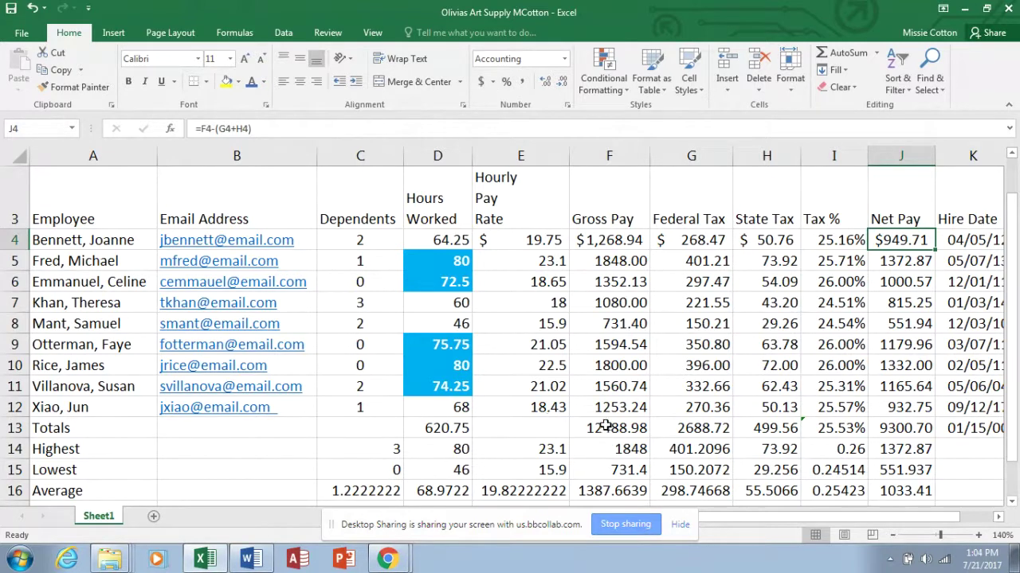
left_click_drag(608, 427, 749, 427)
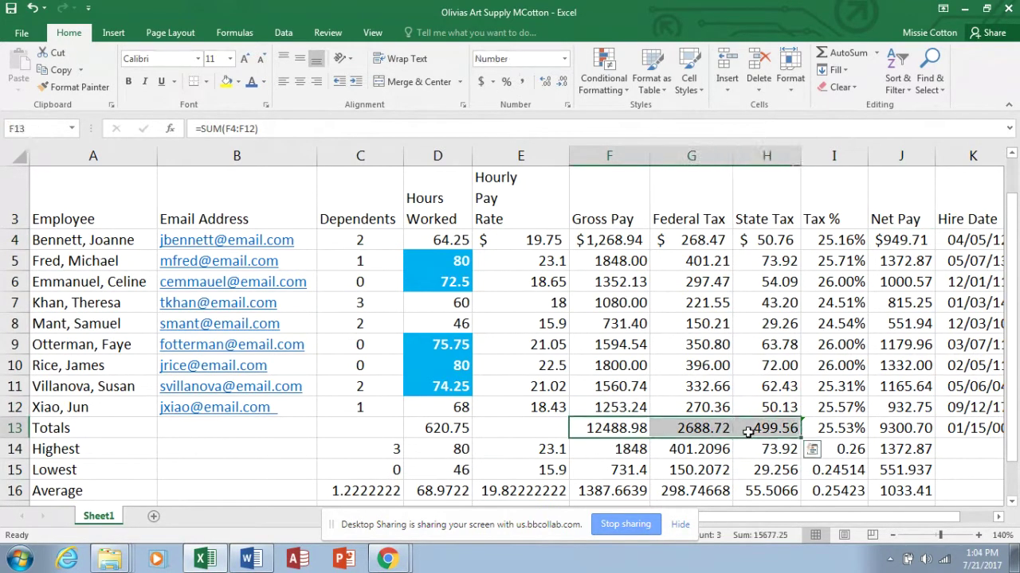
left_click(897, 430, "ctrl")
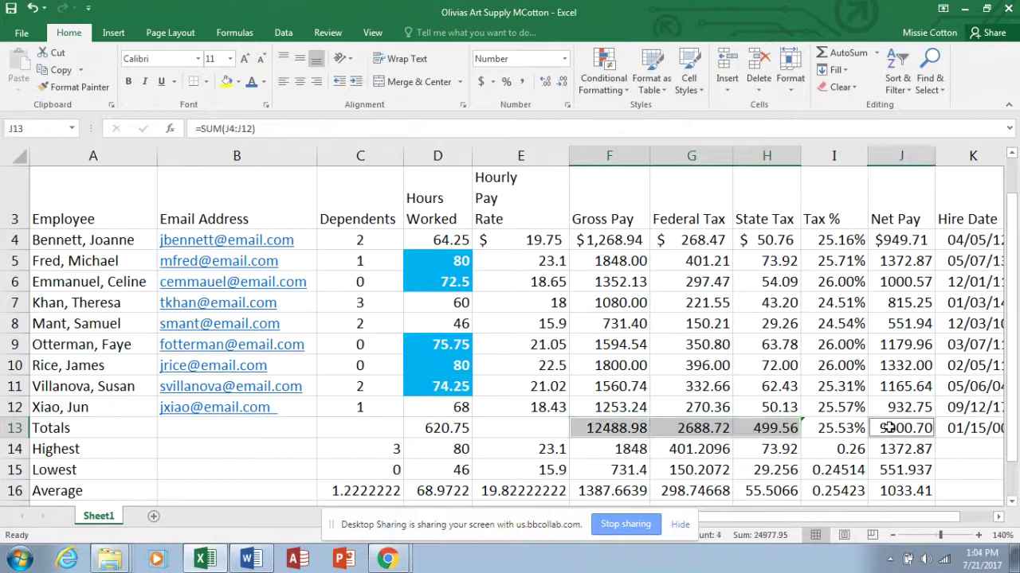
left_click(480, 81)
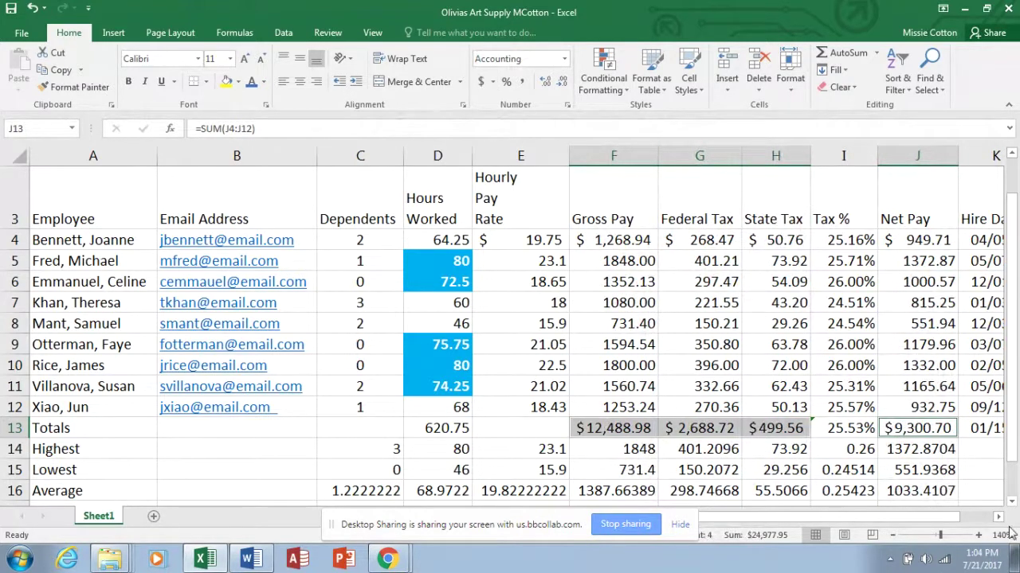
Select the Highest, Lowest and Average pay and tax figures in rows 14–16.
left_click(1011, 503)
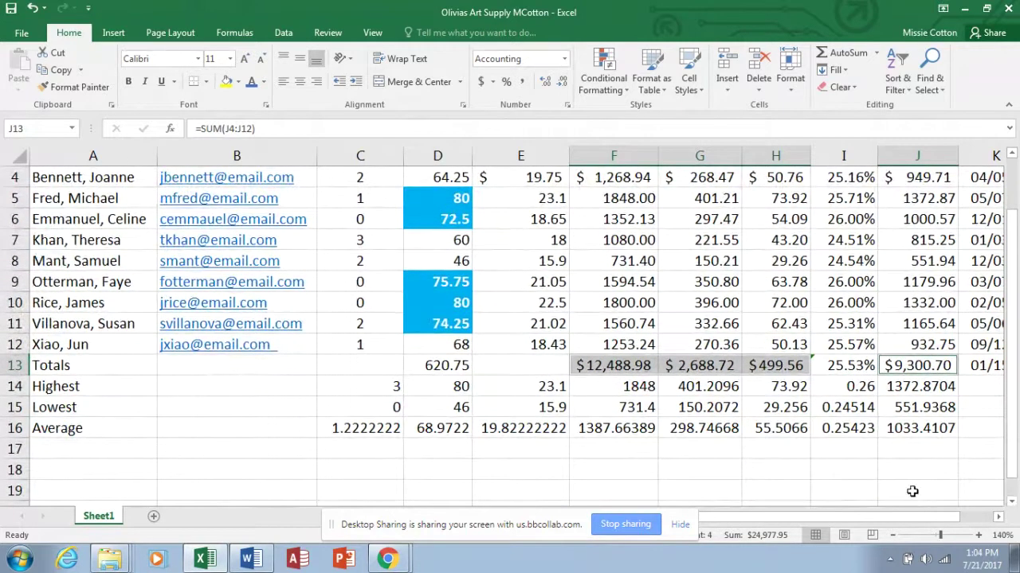
left_click(539, 386)
left_click_drag(539, 386, 805, 428)
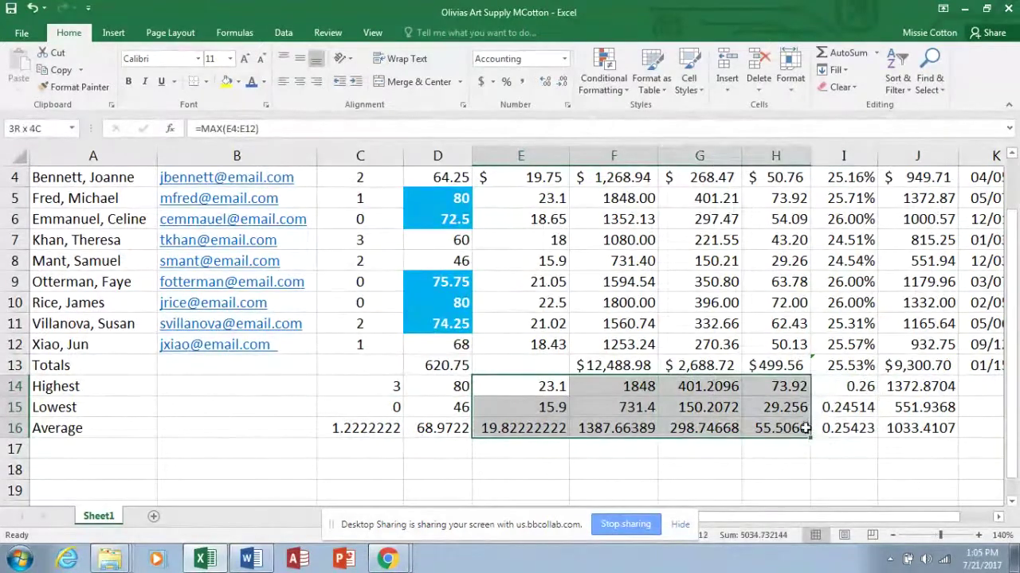
Add J14:J16 to the selection and switch the rows 14–16 statistics from Accounting to Currency.
left_click_drag(937, 386, 940, 418)
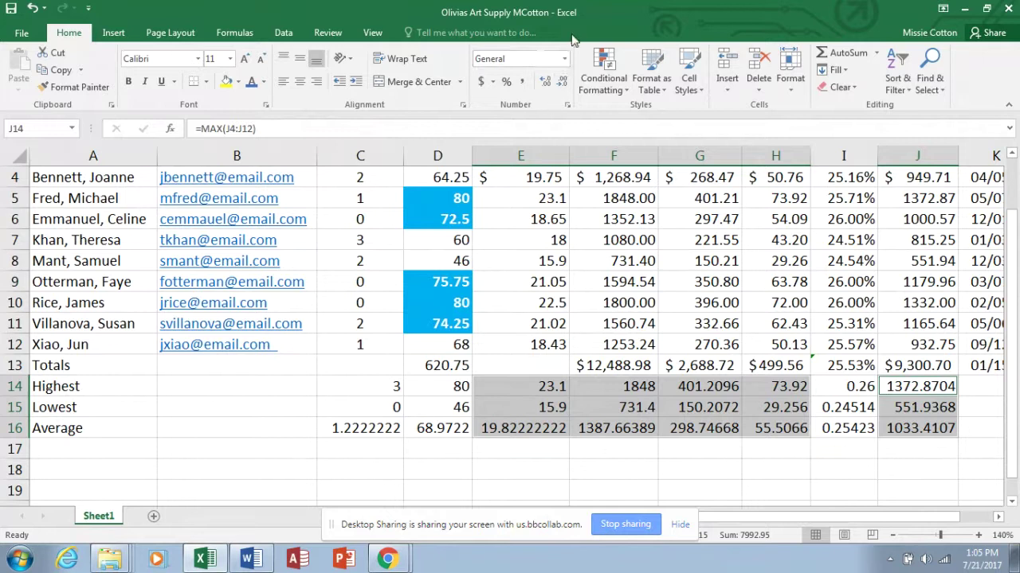
left_click(564, 59)
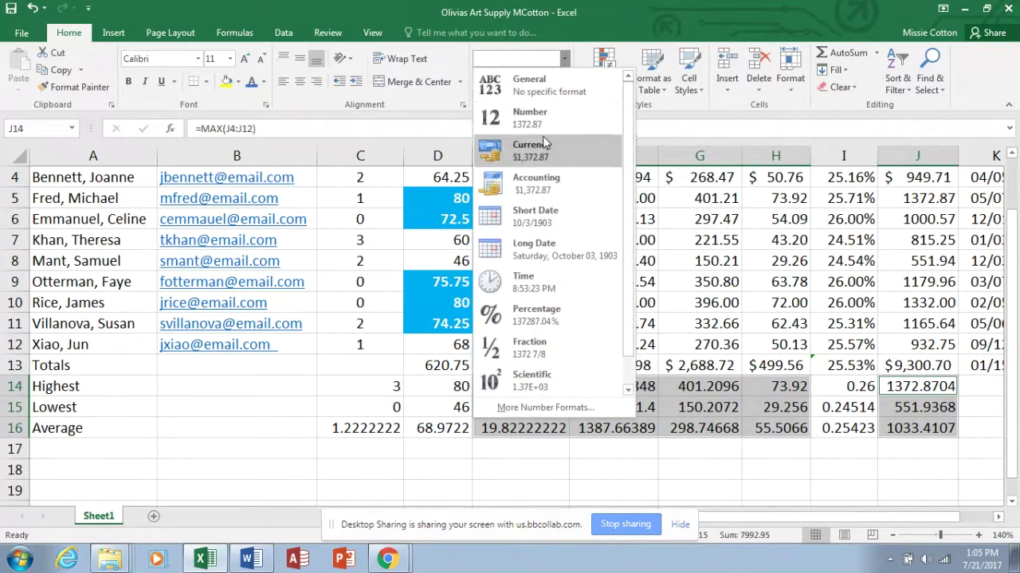
left_click(537, 183)
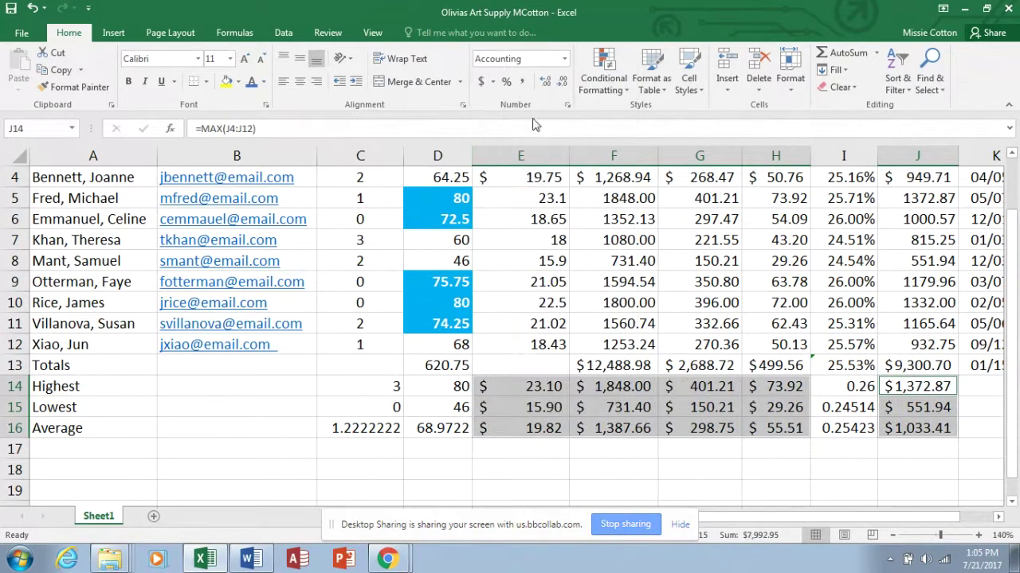
left_click(564, 59)
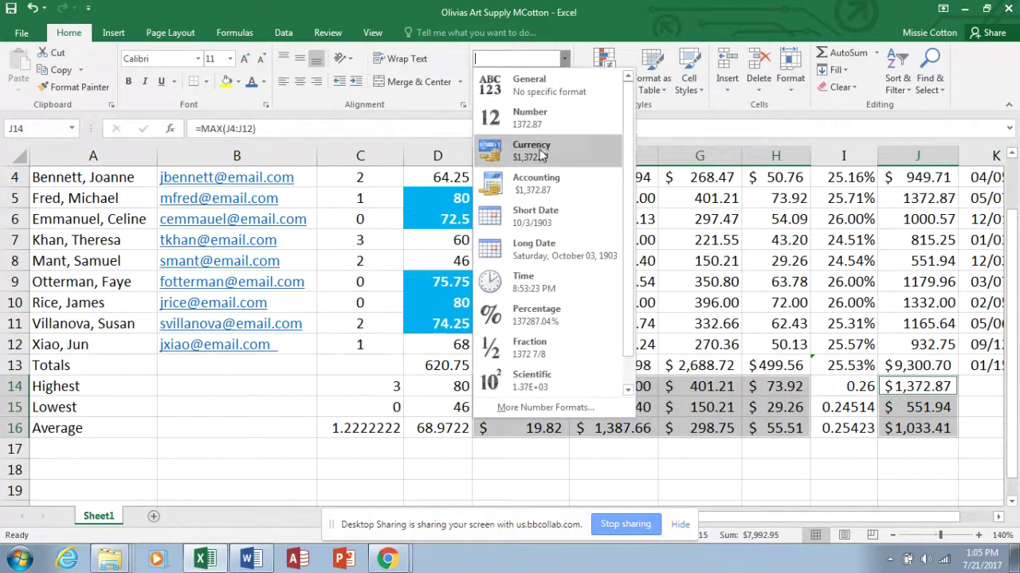
left_click(542, 150)
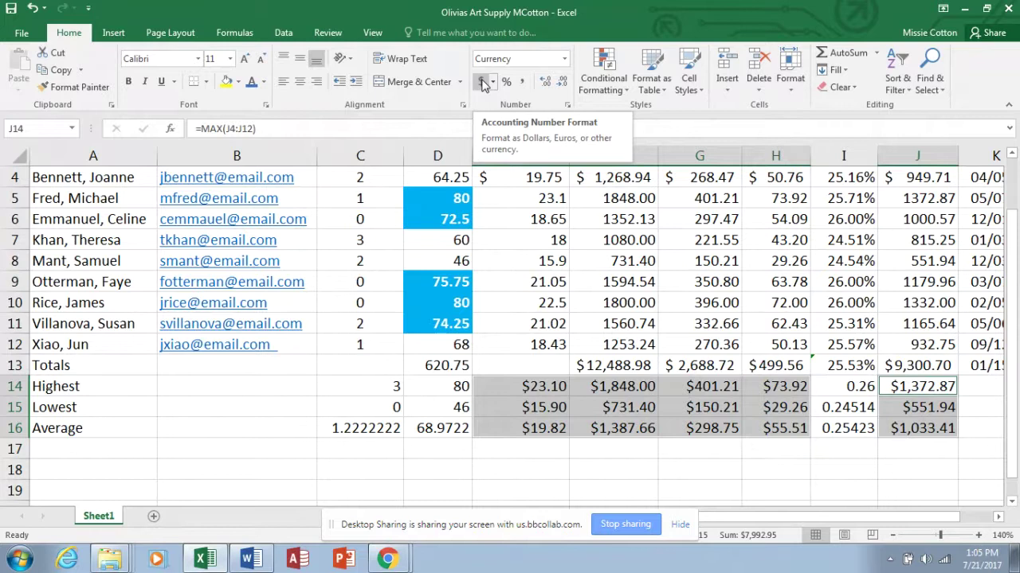
left_click(540, 386)
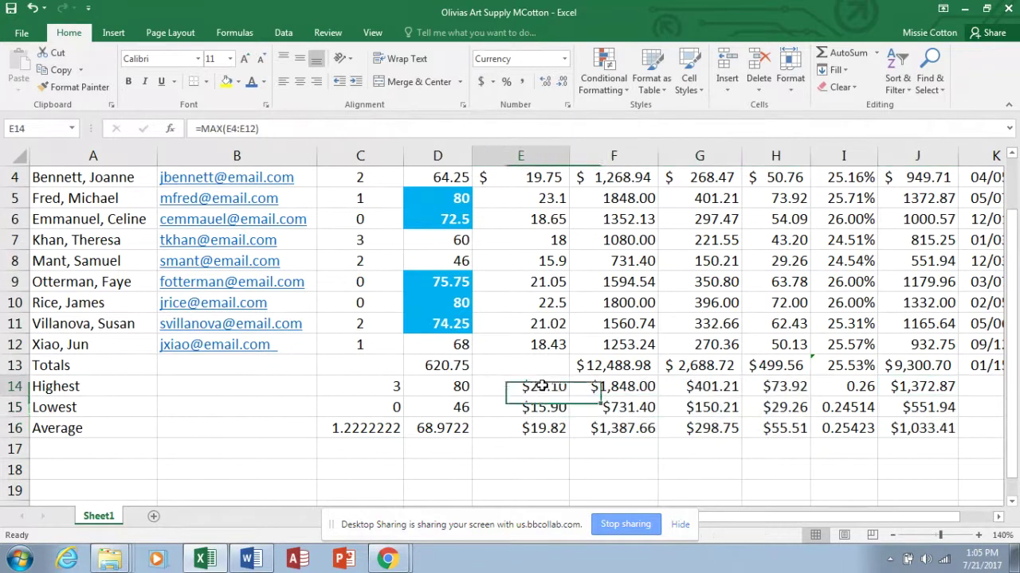
Raise row 14 (Highest) to about 24.75 height to separate it from Totals.
left_click_drag(541, 386, 749, 425)
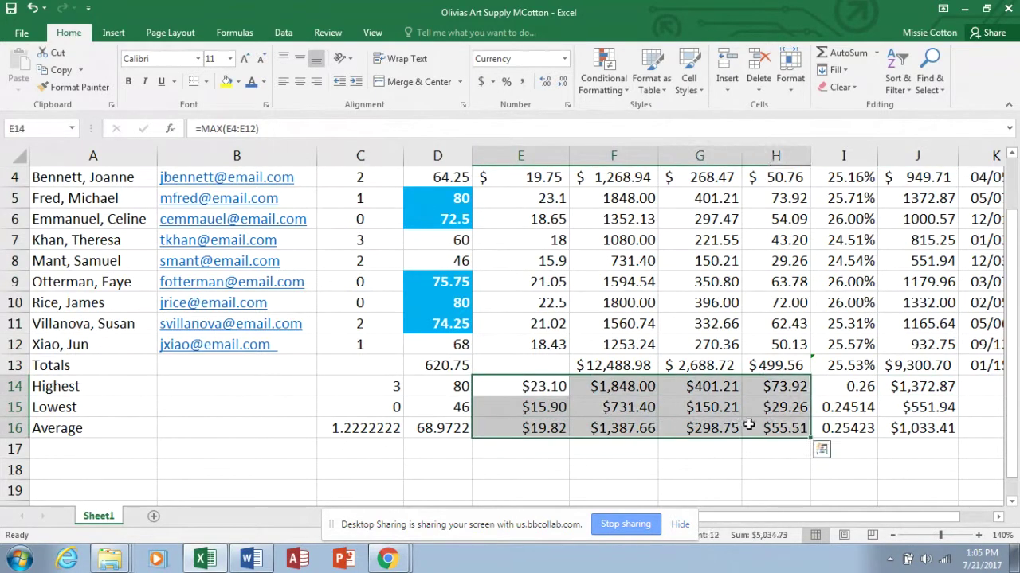
left_click(564, 60)
left_click(564, 60)
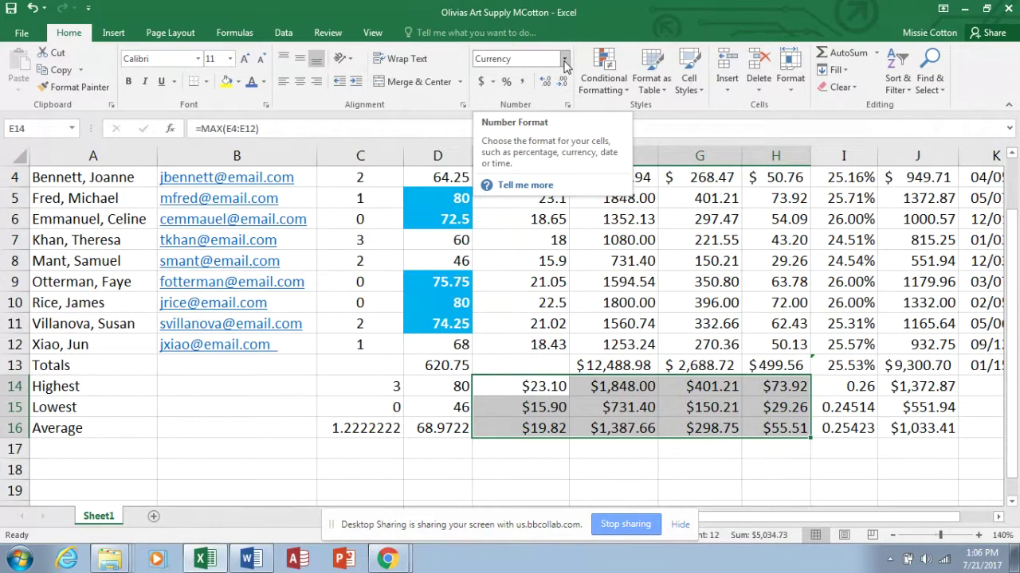
left_click(15, 395)
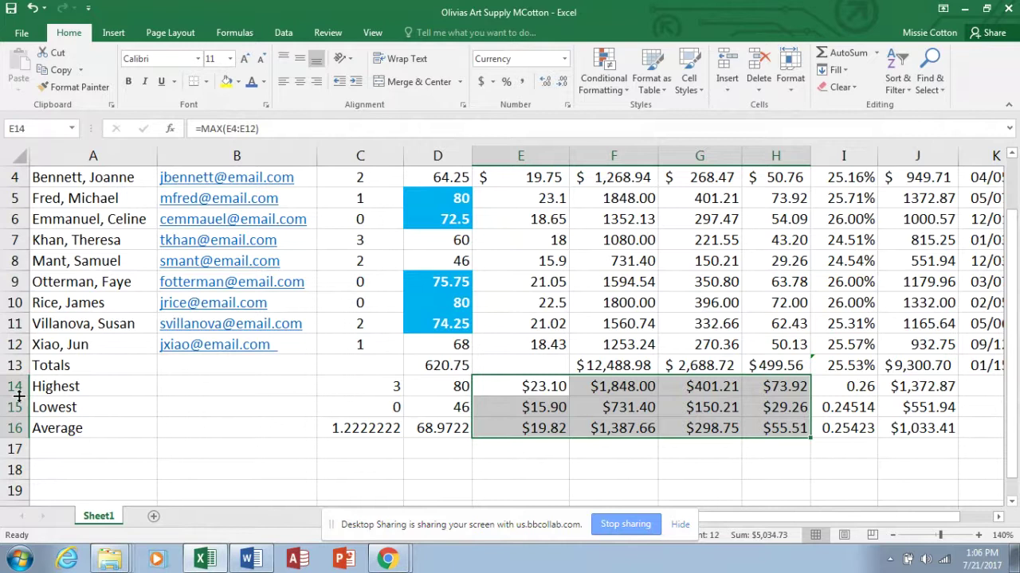
left_click_drag(18, 395, 20, 416)
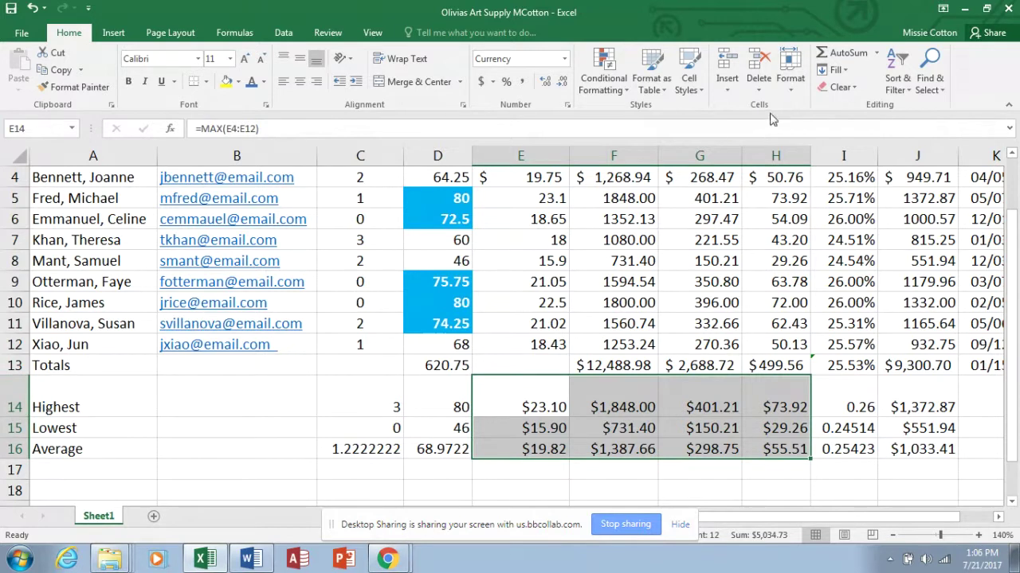
left_click(3, 390)
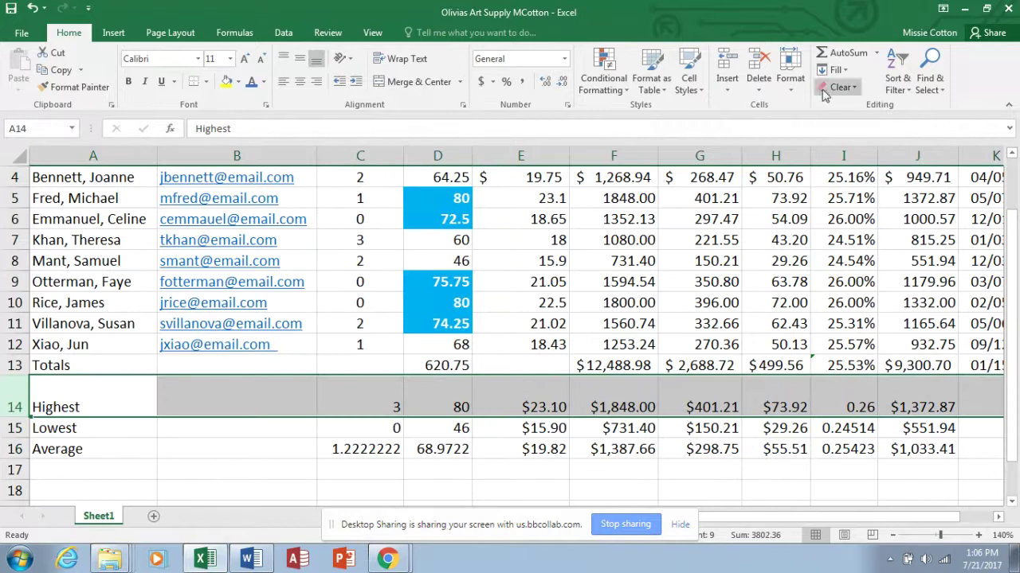
AutoFit the Dependents column so 1.222222222 shows in full, then scroll back to row 1.
left_click(790, 70)
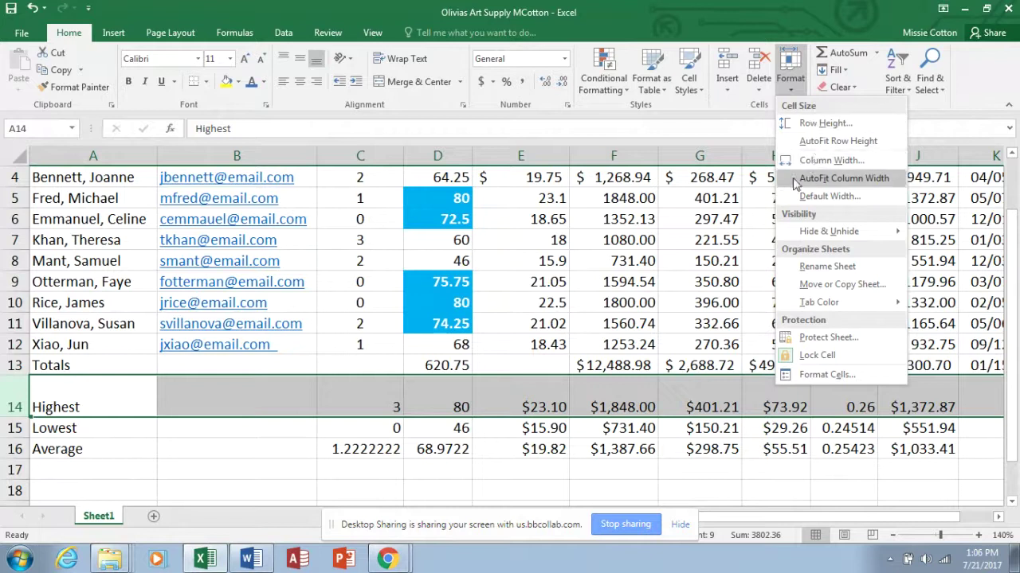
left_click(582, 315)
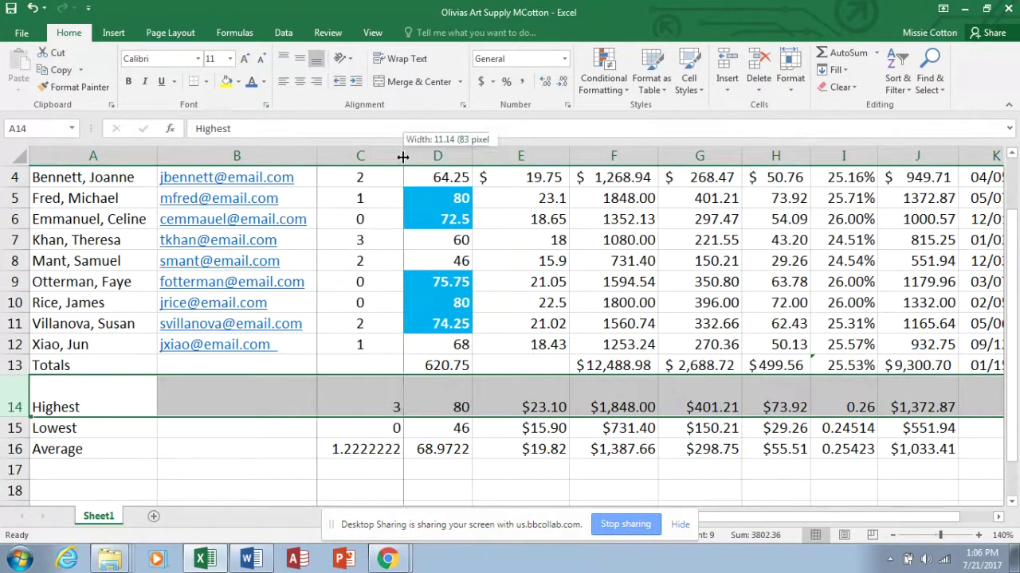
double_click(403, 157)
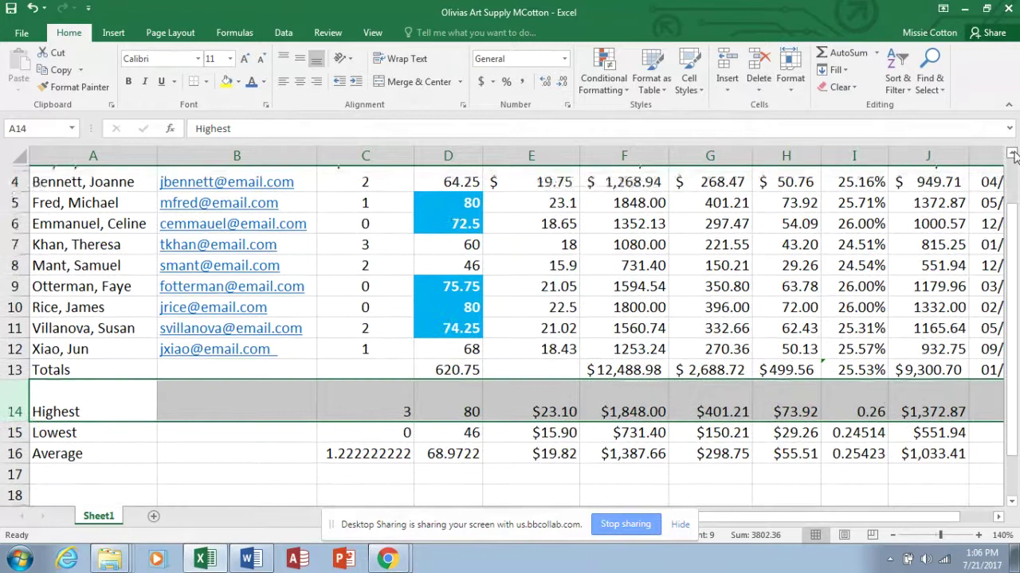
scroll(626, 239, "up", 1)
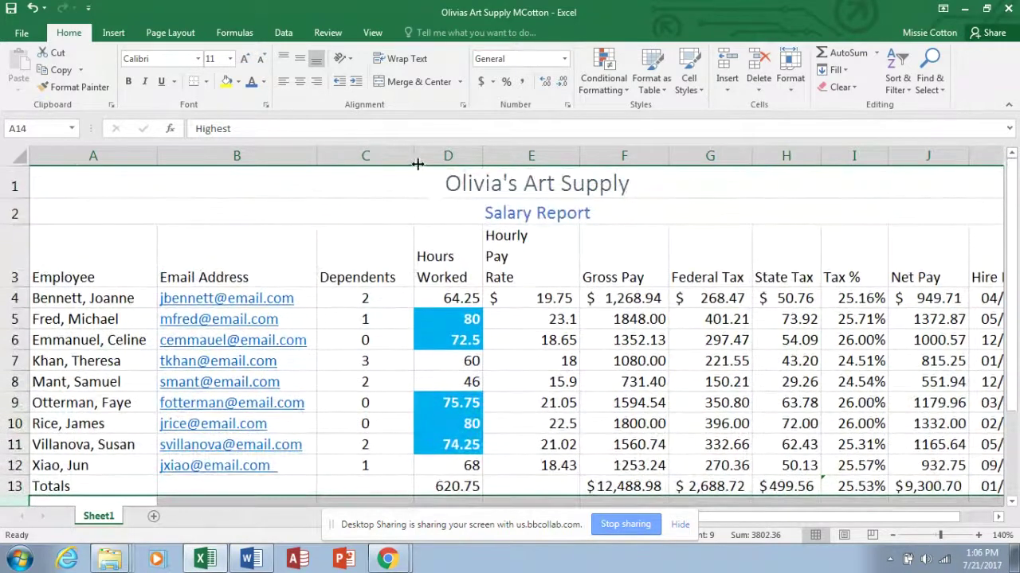
Apply the Heading 4 cell style to the row 3 column headings.
left_click_drag(413, 156, 404, 157)
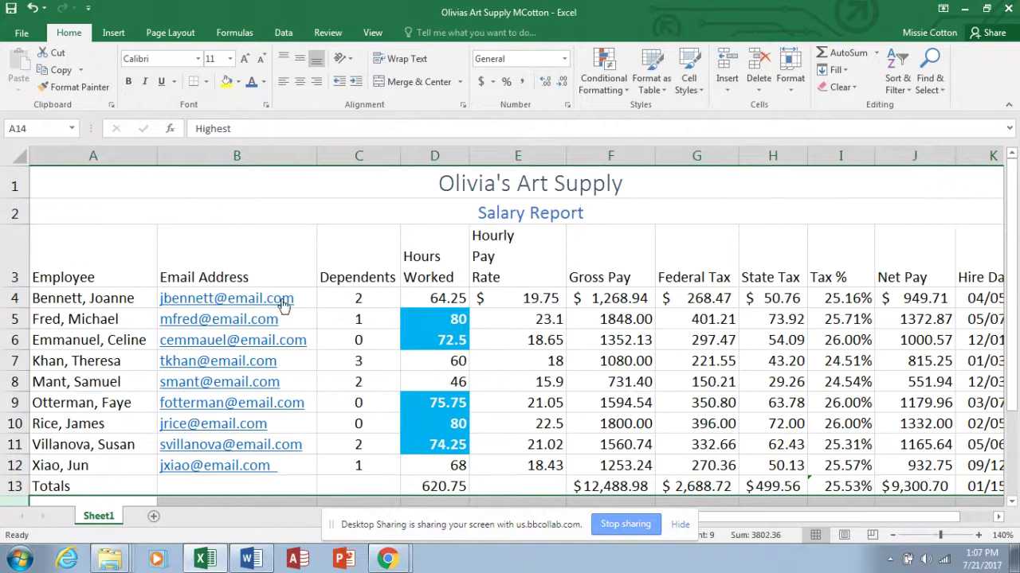
left_click_drag(96, 267, 964, 255)
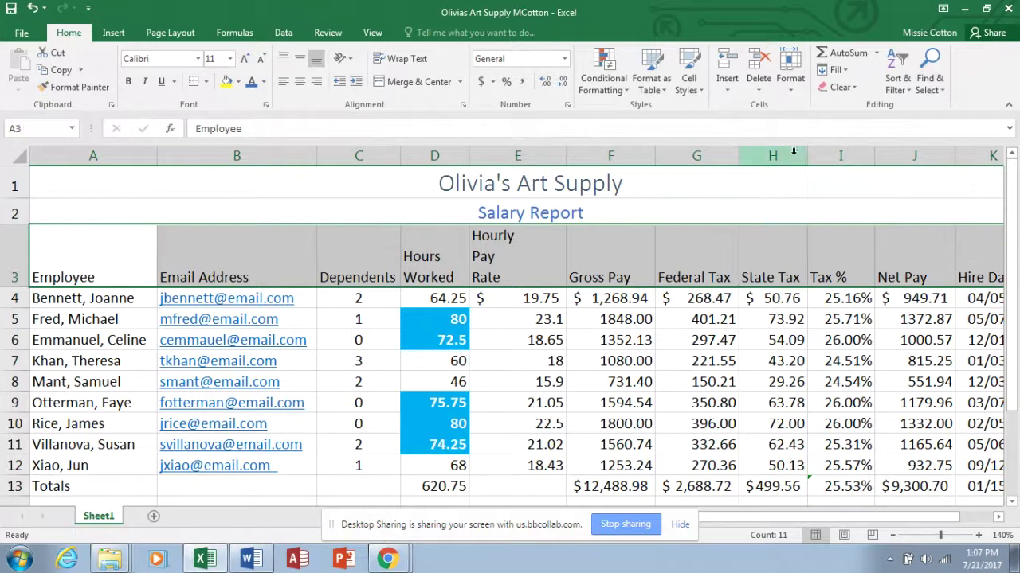
left_click(688, 84)
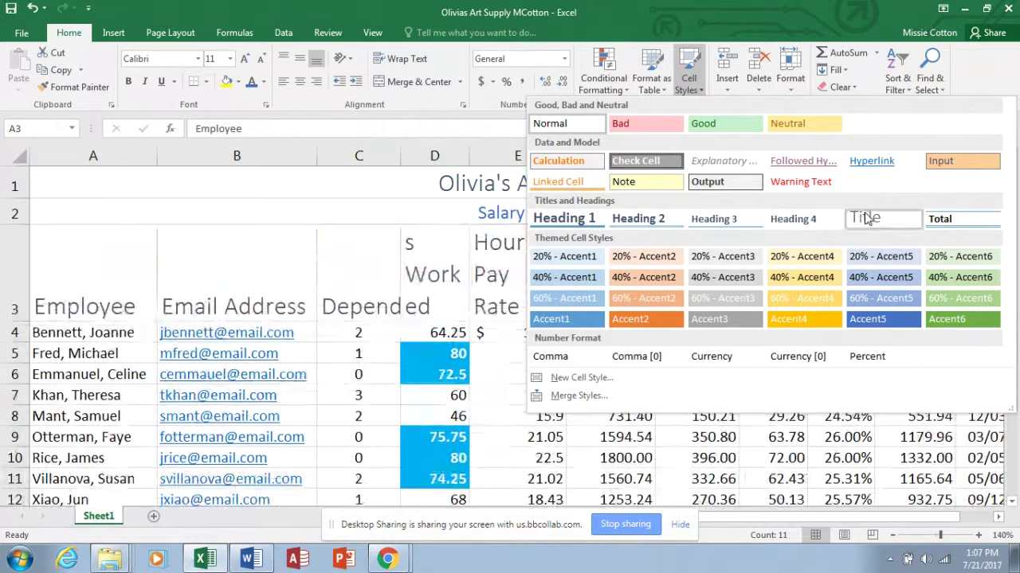
left_click(814, 219)
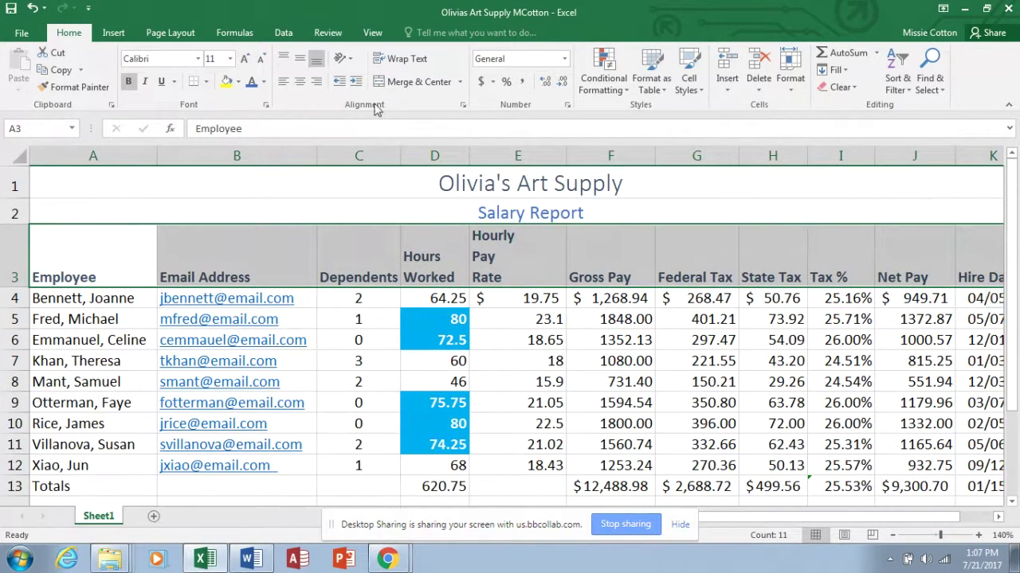
Set the border line colour to red and apply the border to the heading row.
left_click(207, 82)
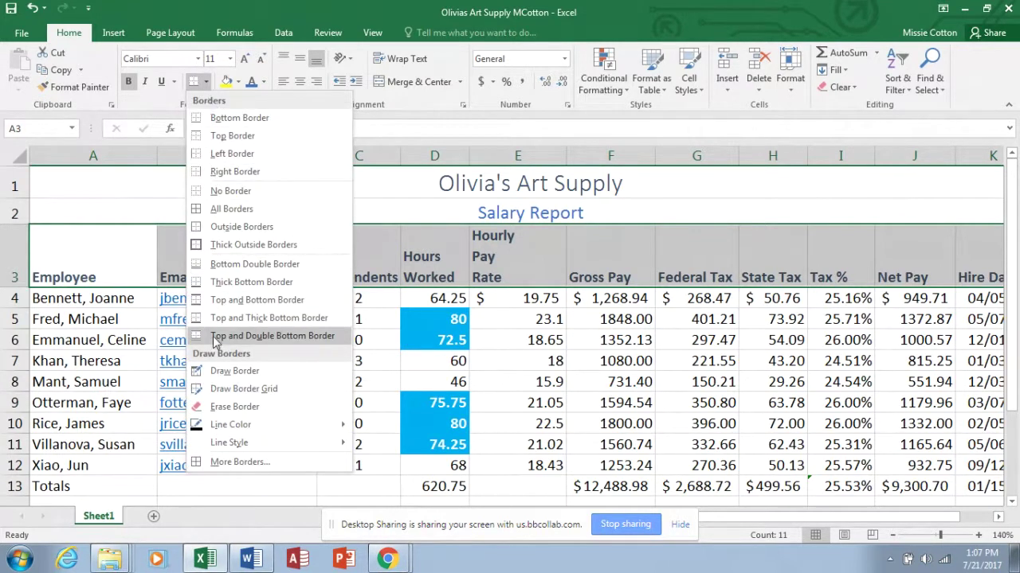
mouse_move(220, 430)
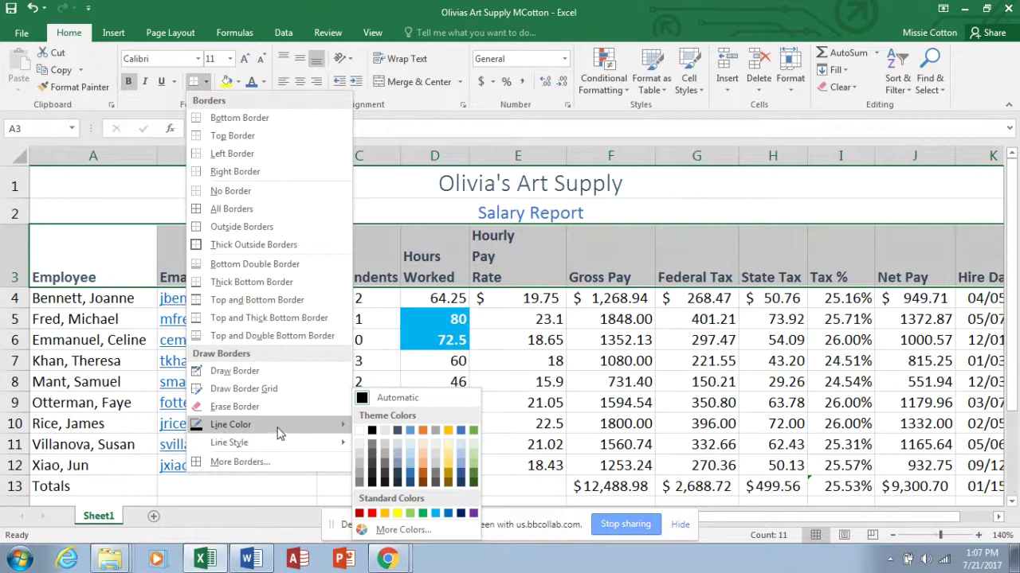
left_click(372, 515)
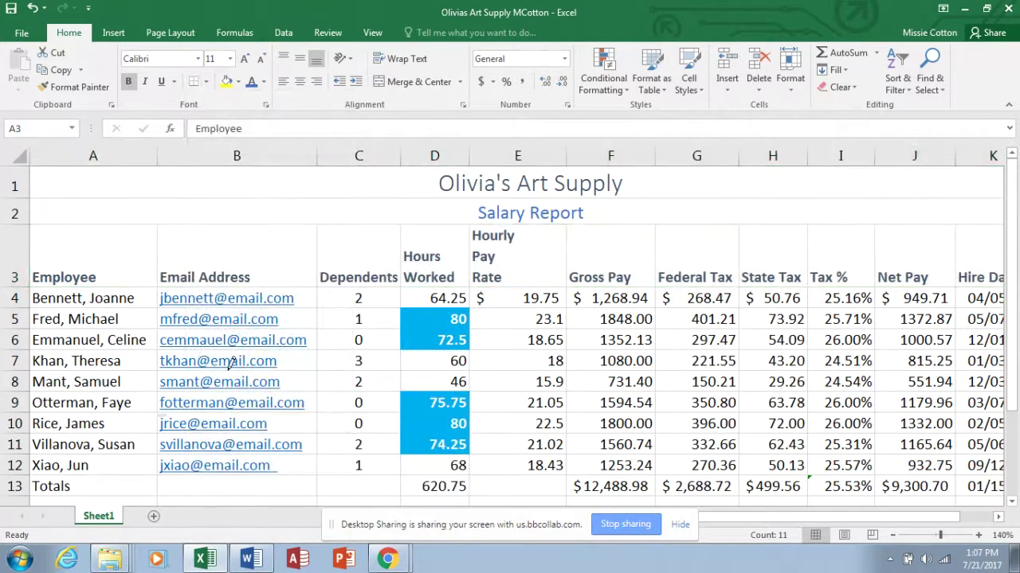
left_click(195, 83)
left_click(205, 344)
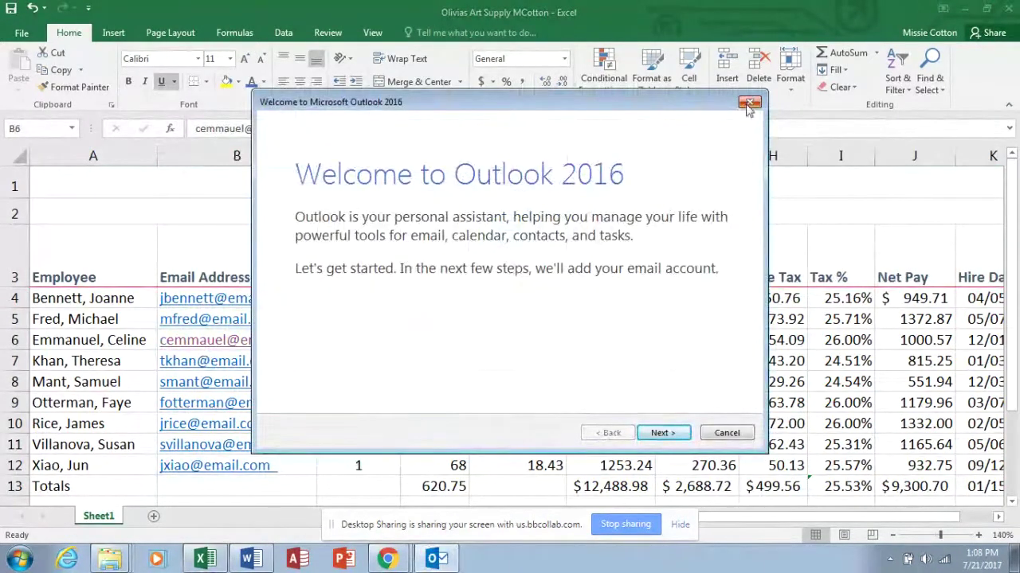
left_click(748, 102)
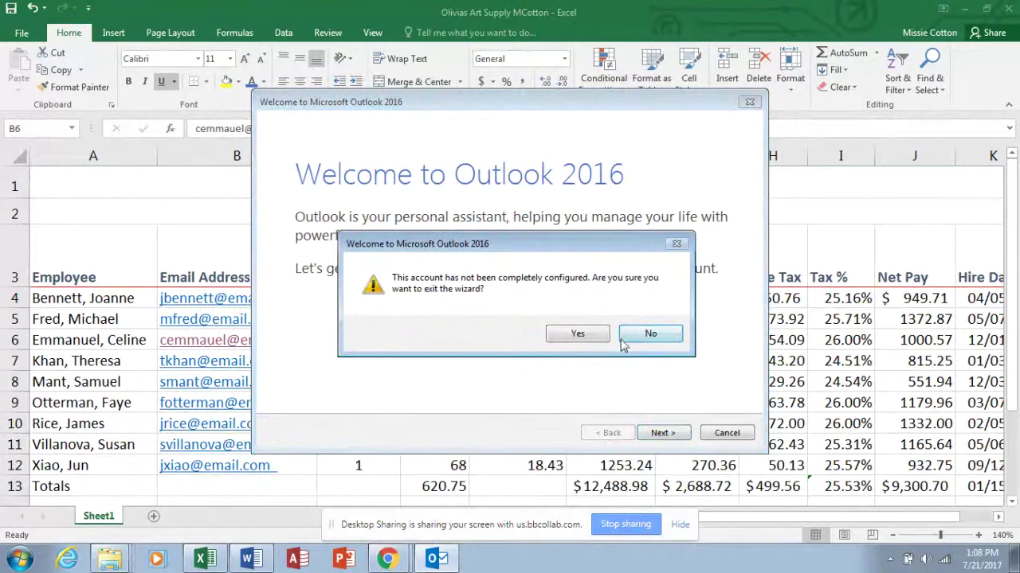
left_click(577, 335)
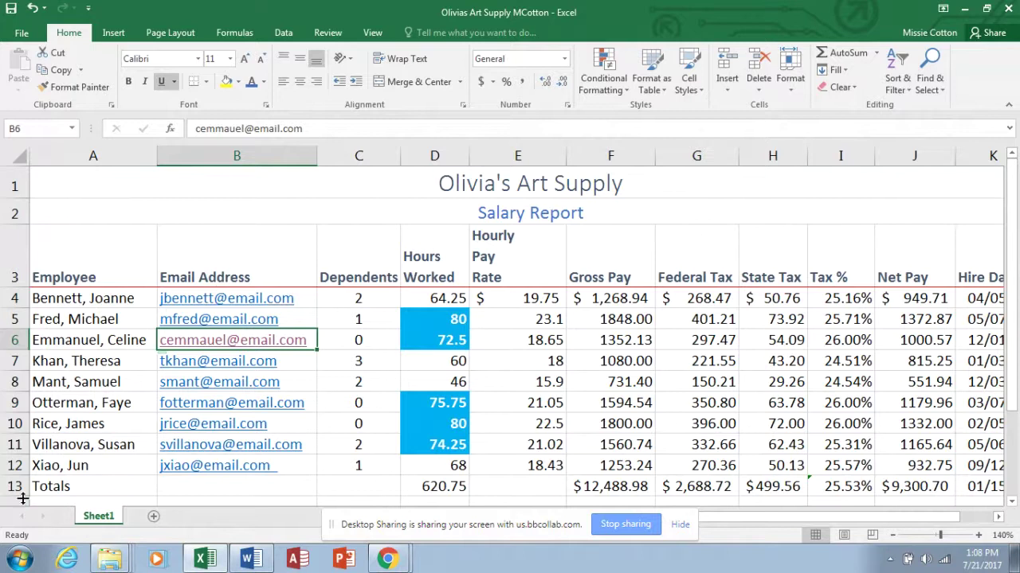
Set border colour to red and apply Top and Double Bottom Border to Totals row 13.
left_click_drag(71, 486, 973, 362)
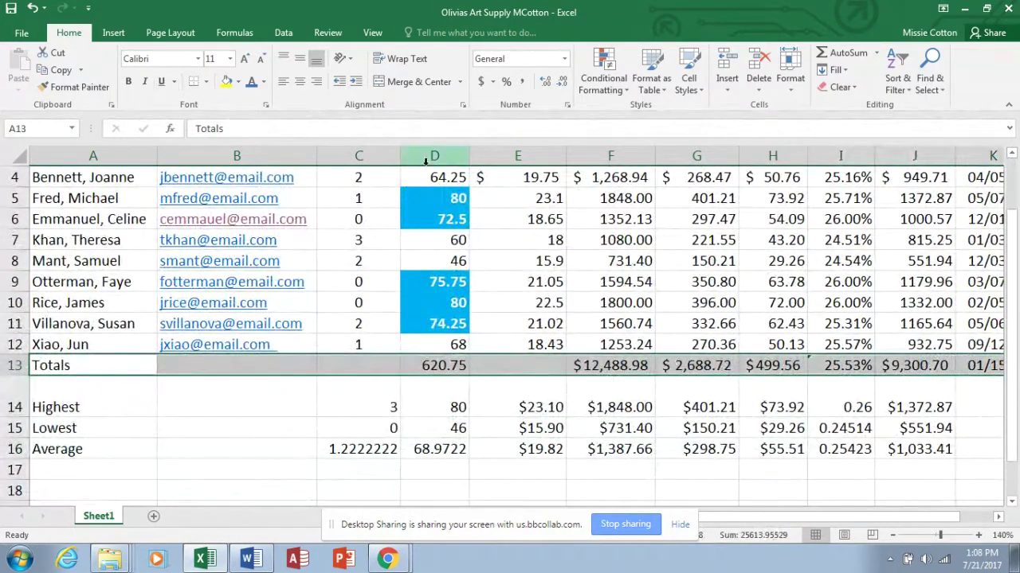
left_click(207, 82)
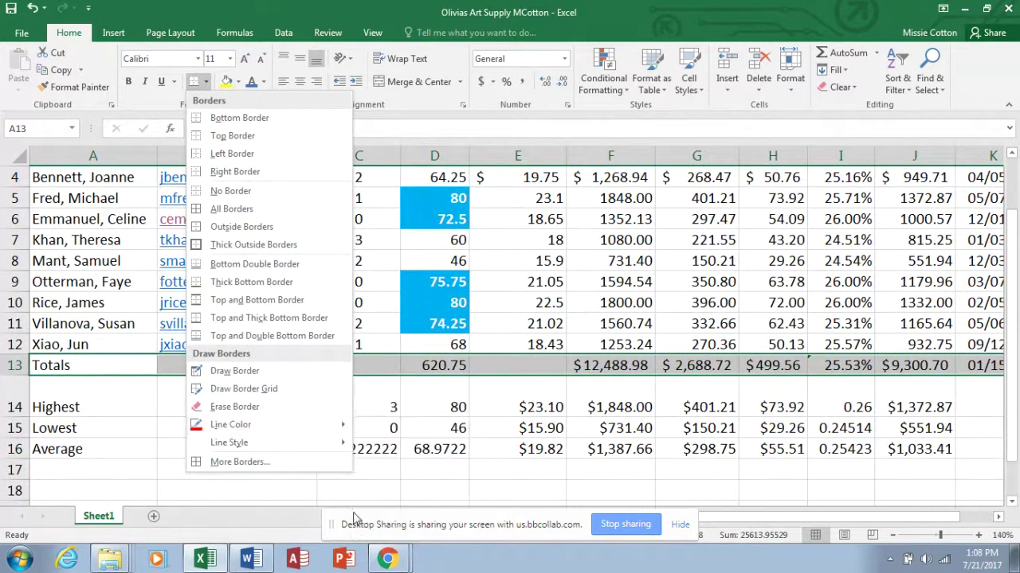
mouse_move(327, 421)
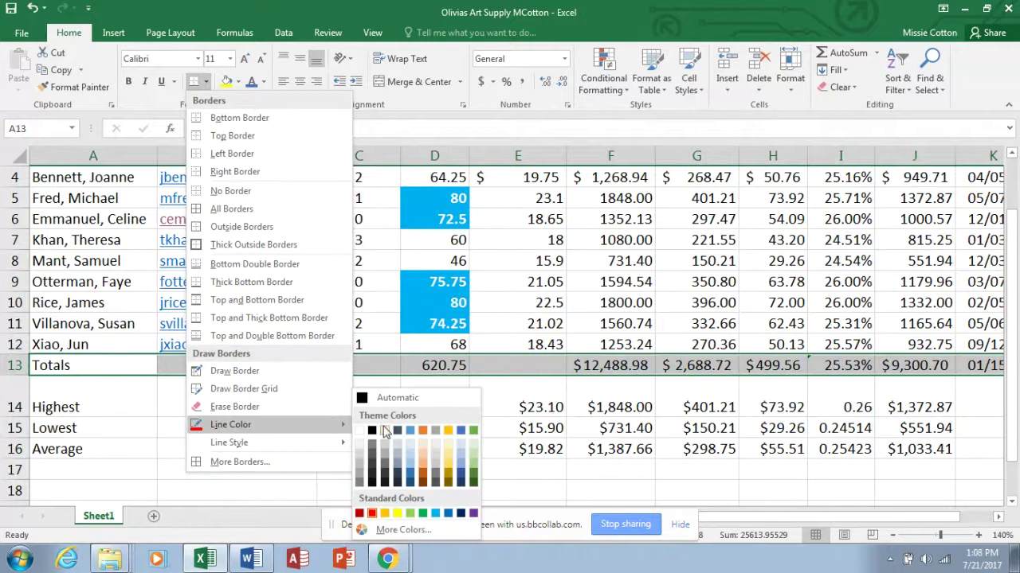
left_click(372, 514)
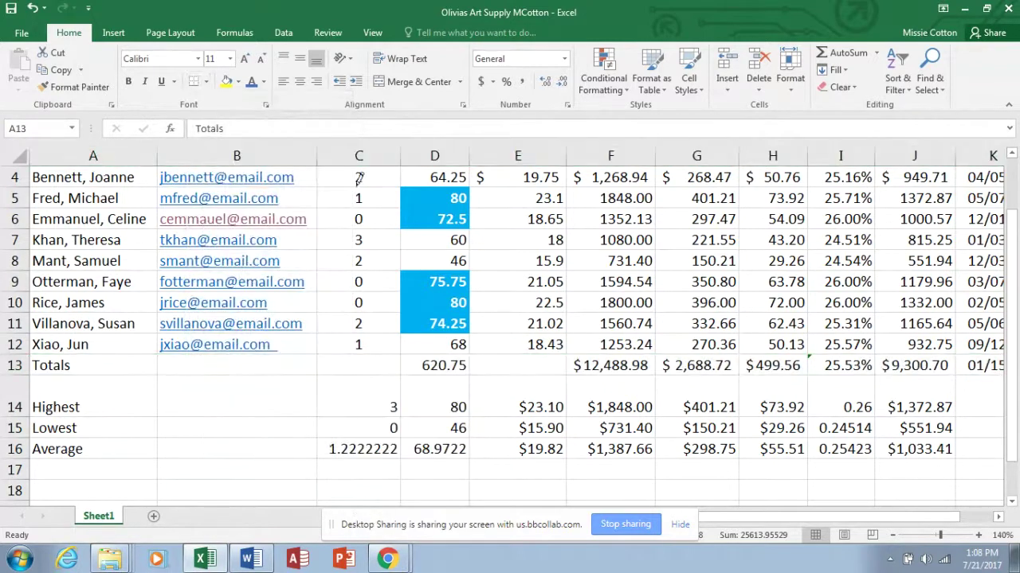
left_click(207, 82)
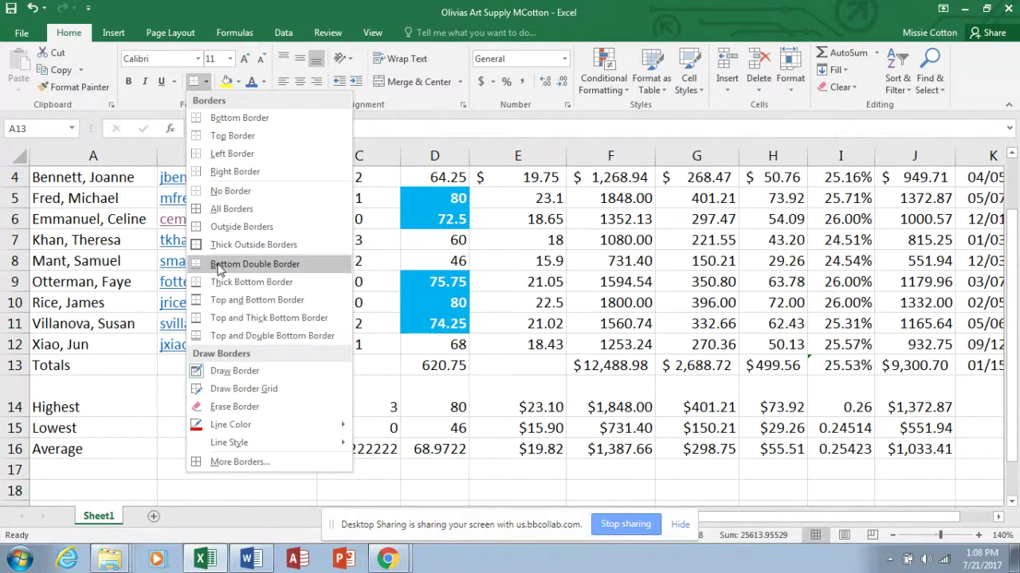
left_click(221, 335)
left_click(247, 433)
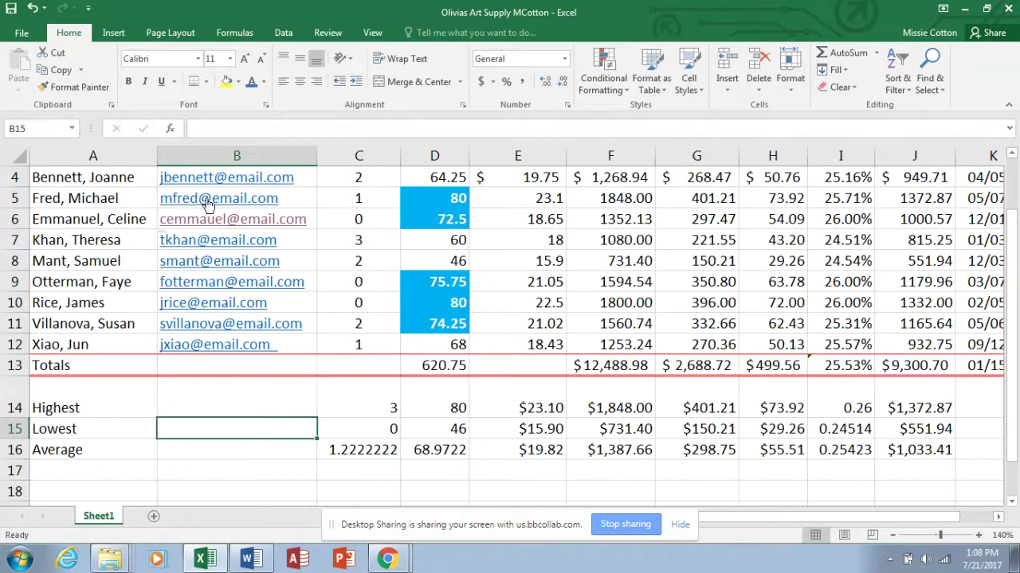
left_click(20, 162)
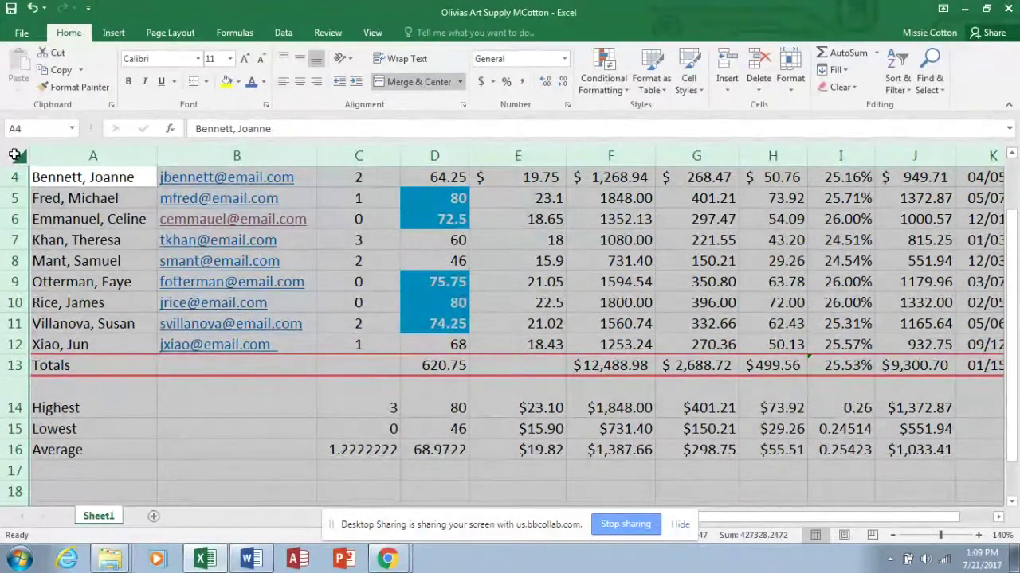
Choose the Ion theme under Page Layout > Themes and zoom back to 100%.
left_click(170, 33)
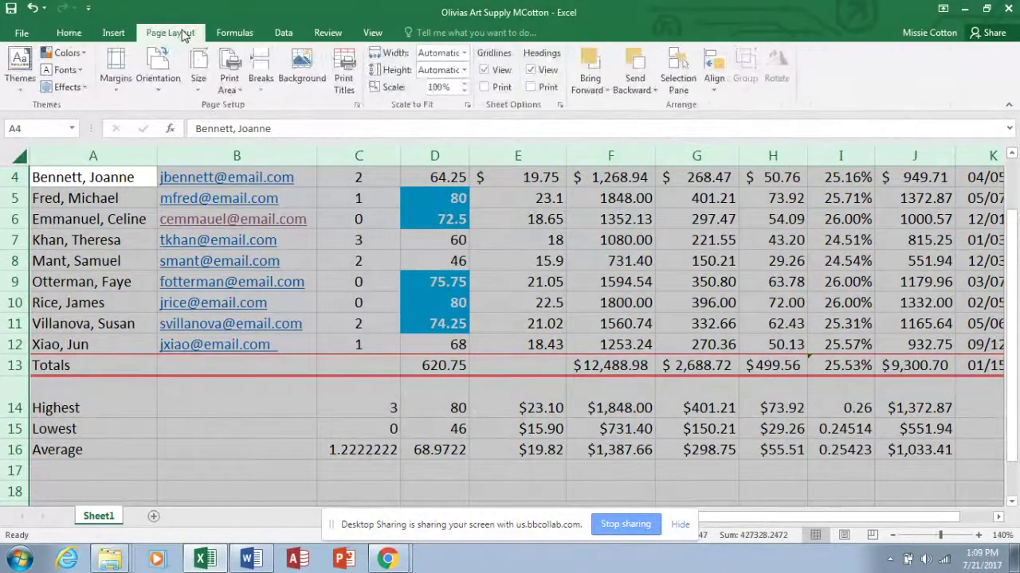
left_click(23, 89)
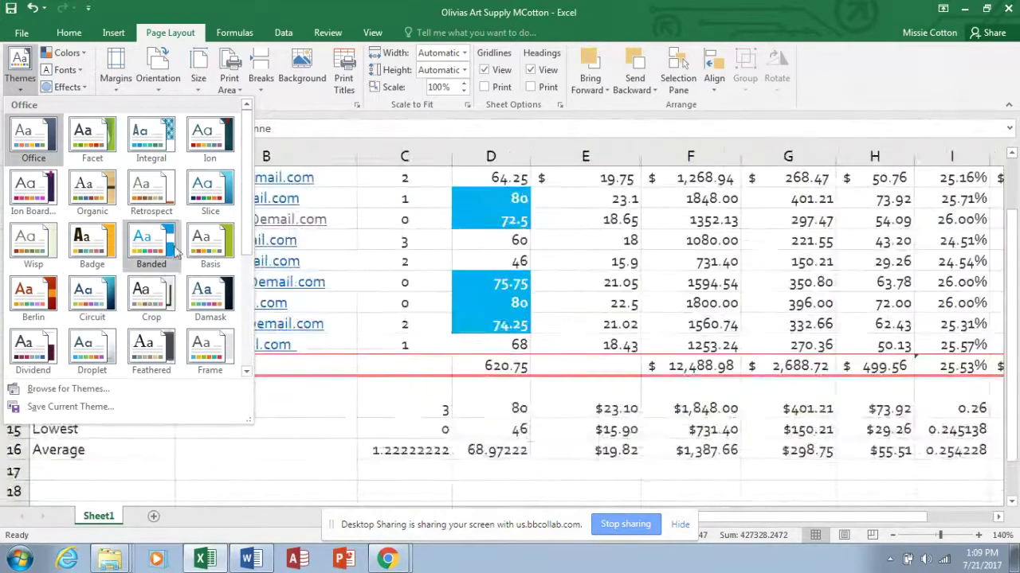
left_click(203, 141)
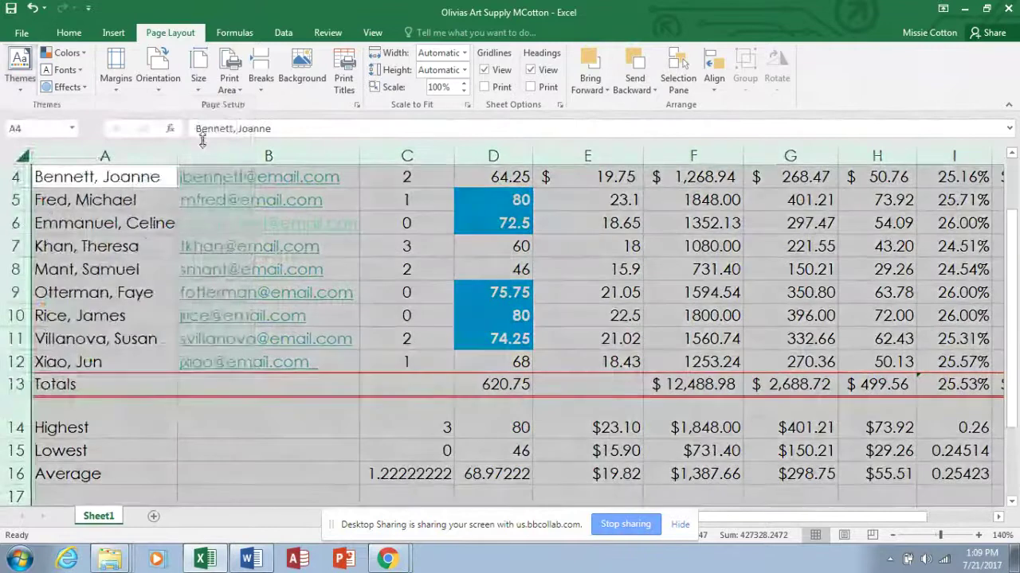
left_click(892, 535)
left_click(893, 536)
left_click(893, 535)
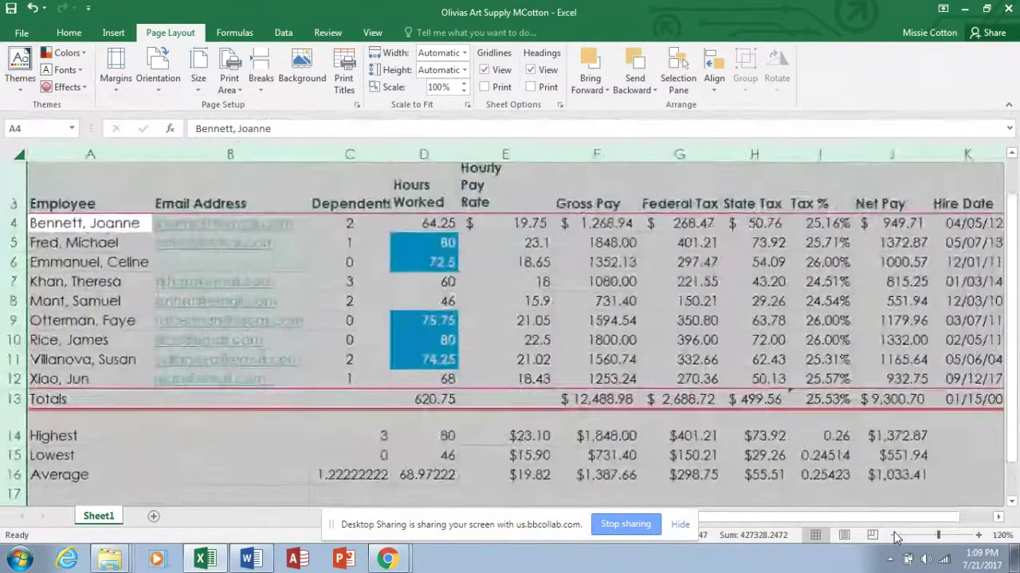
left_click(882, 365)
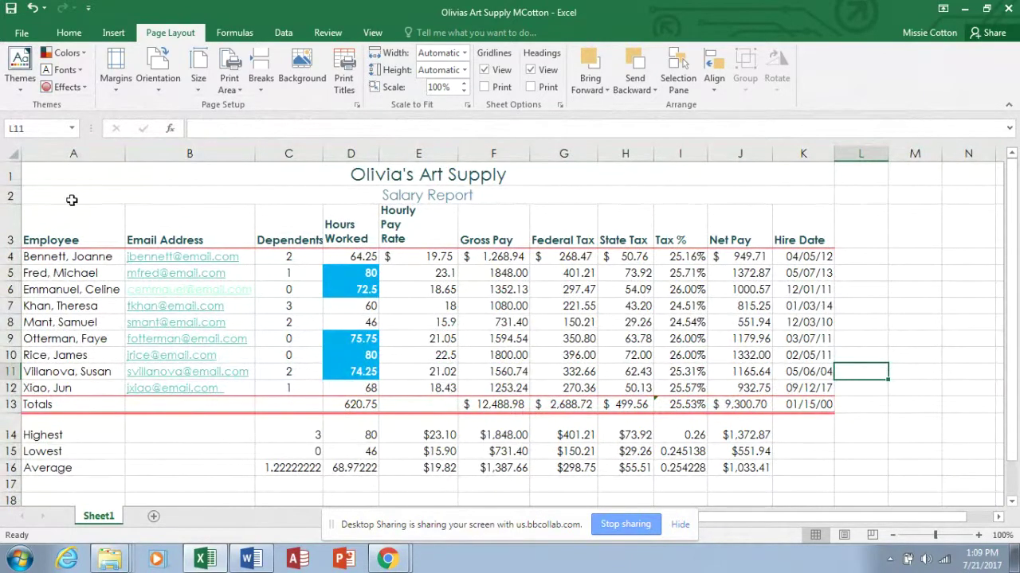
Fill title rows 1–2 (Olivia's Art Supply, Salary Report) with a teal theme colour.
left_click_drag(54, 177, 54, 190)
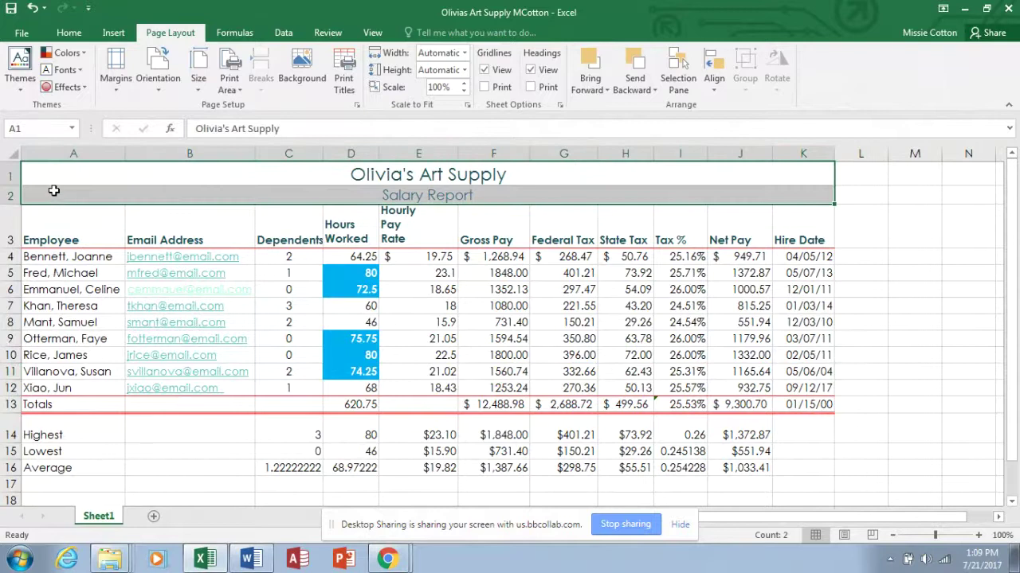
left_click(69, 34)
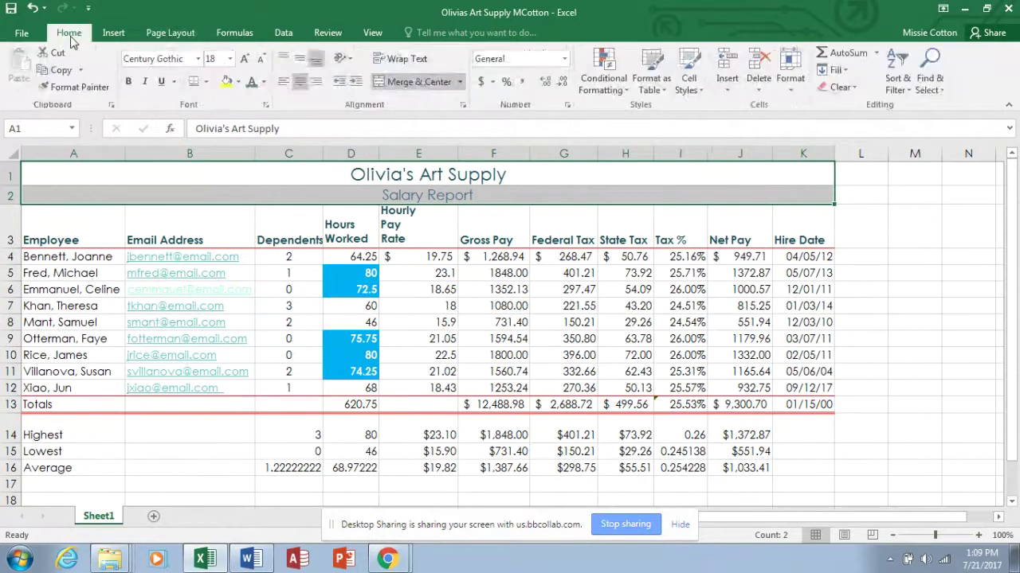
left_click(237, 82)
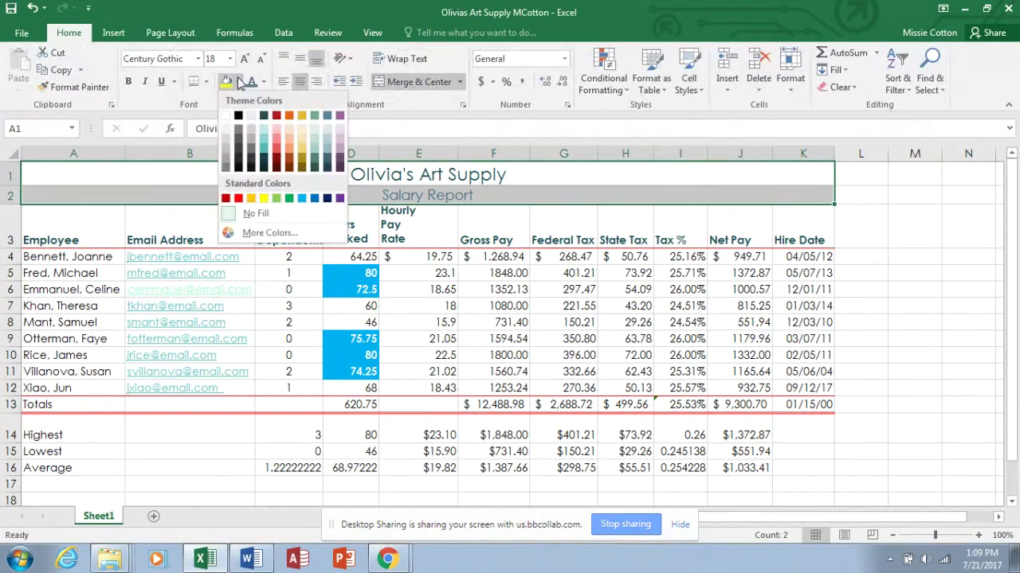
left_click(262, 140)
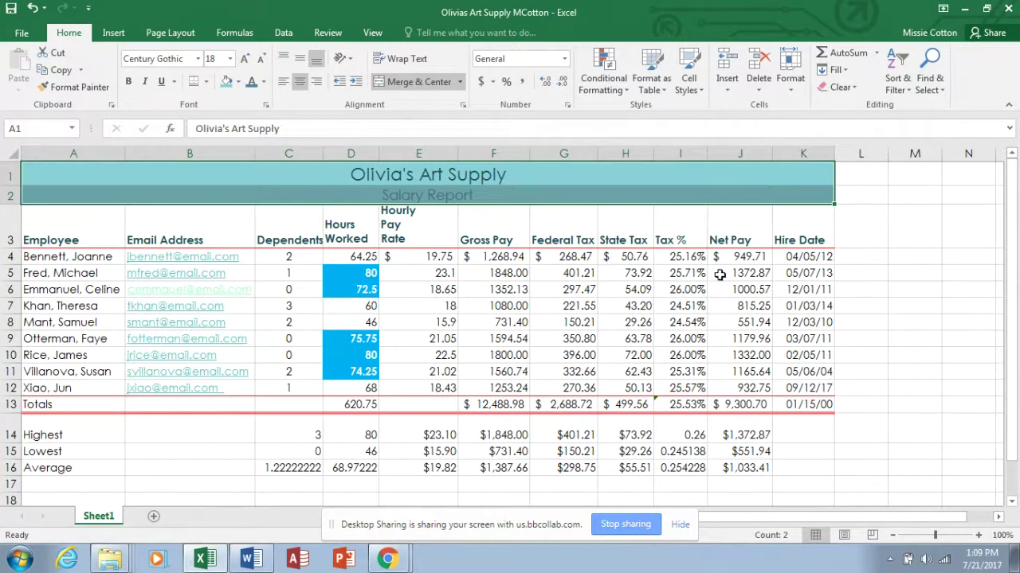
left_click(737, 256)
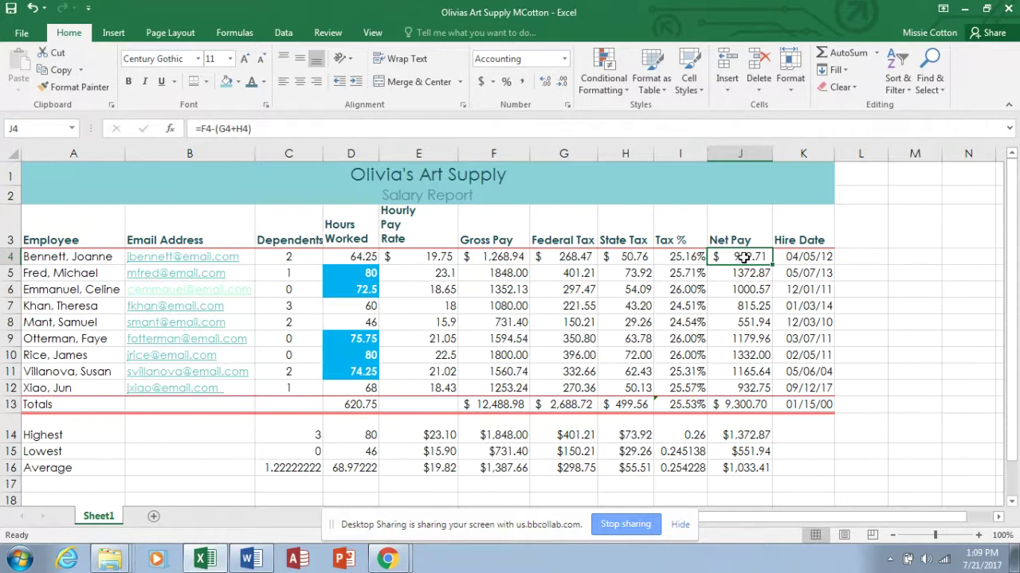
double_click(742, 257)
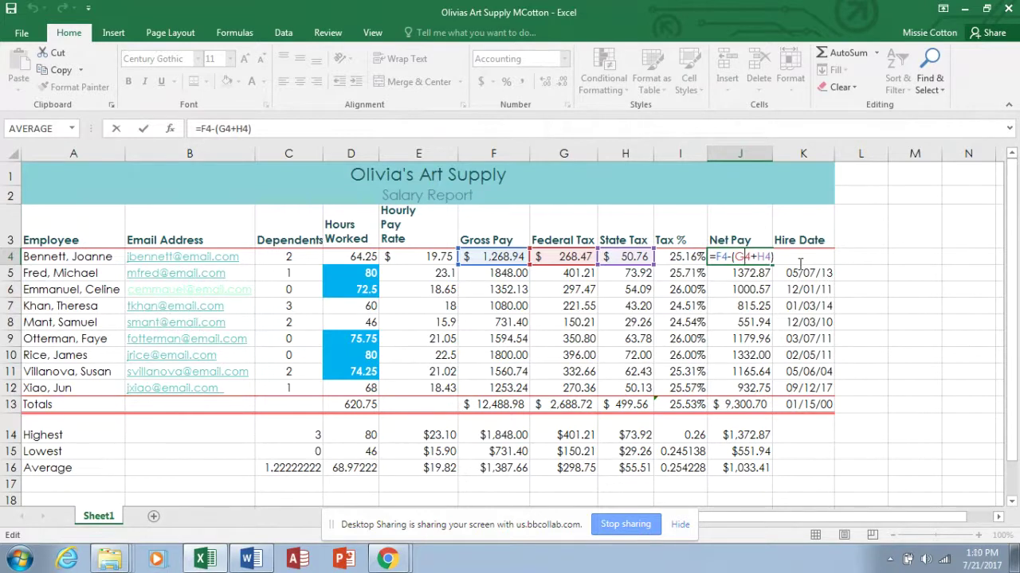
key("ctrl+Return")
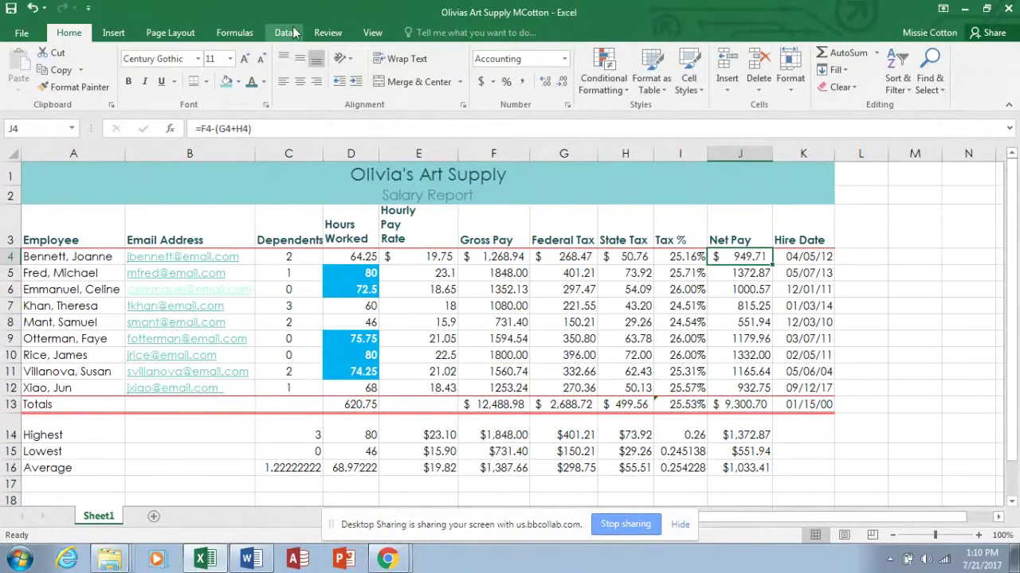
left_click(234, 32)
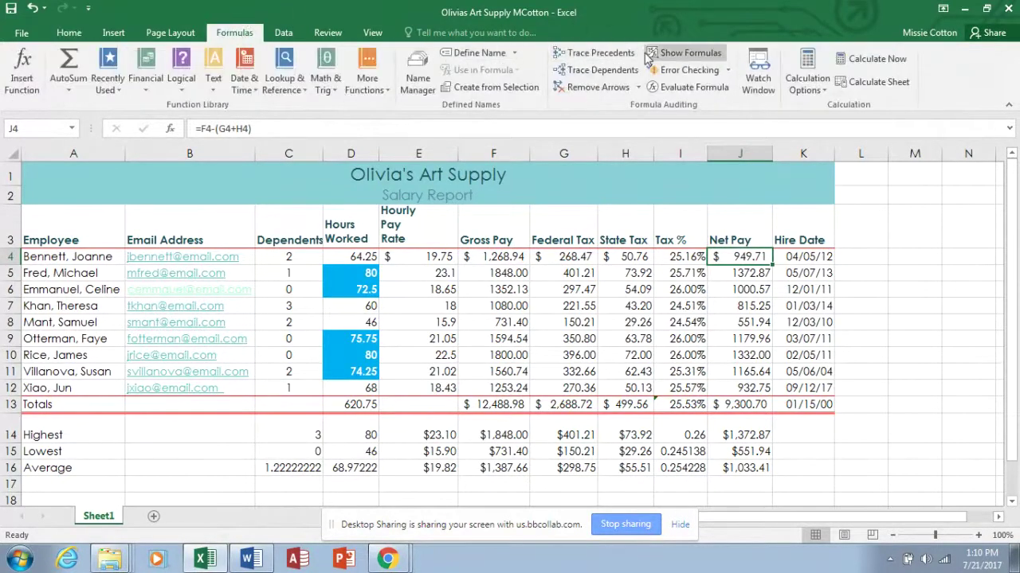
left_click(681, 56)
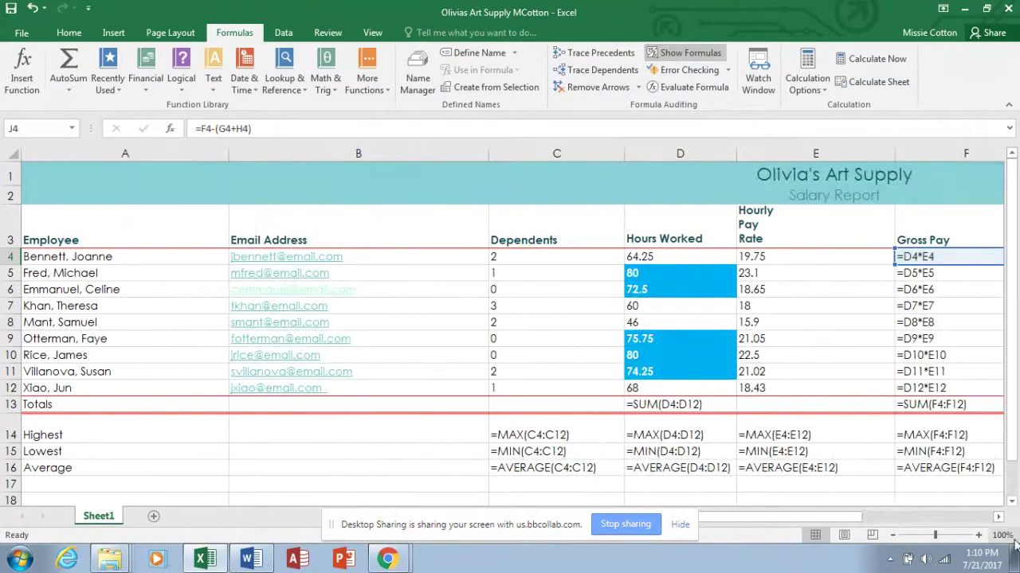
left_click(998, 517)
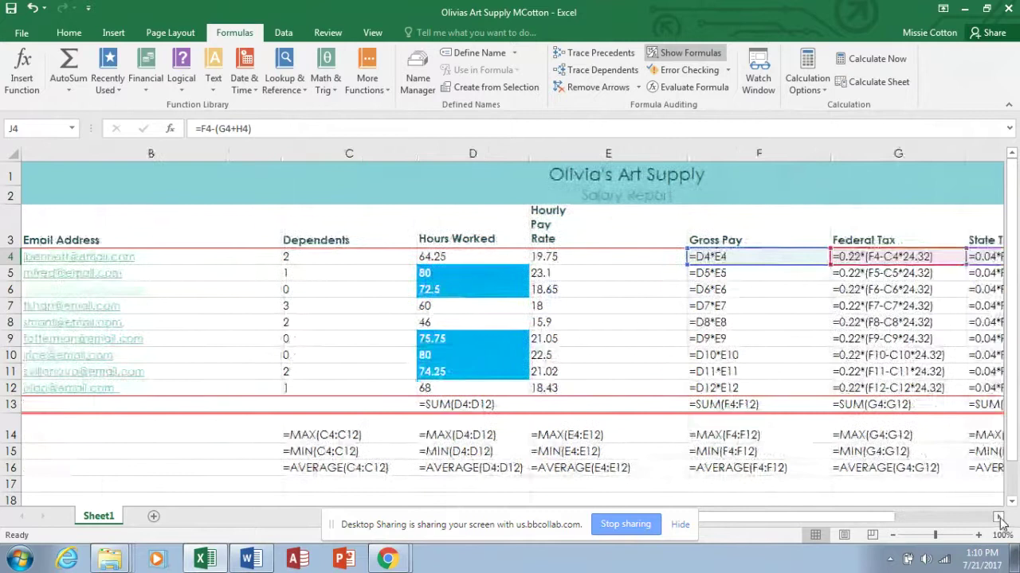
left_click(998, 517)
left_click(998, 517)
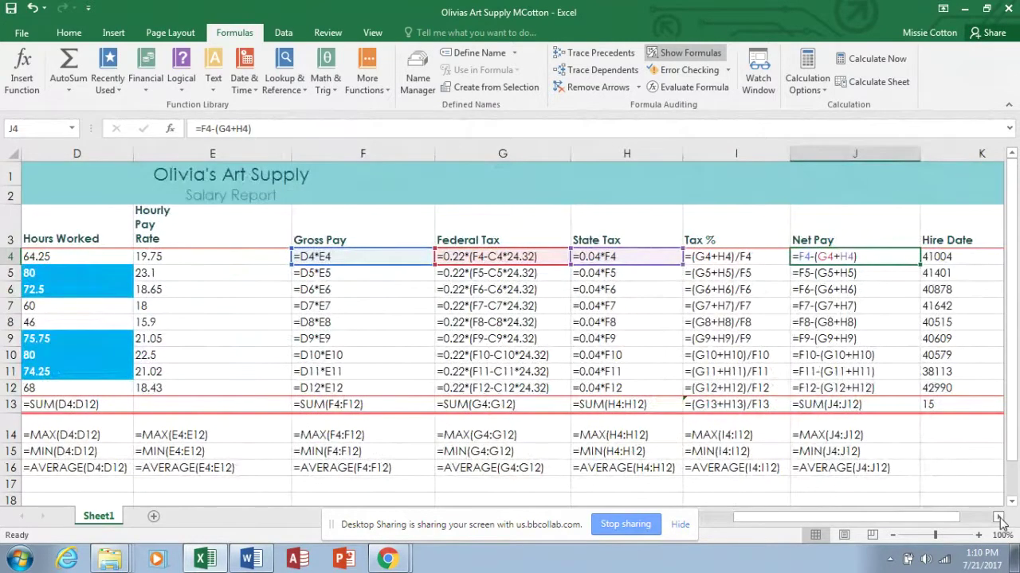
left_click_drag(916, 520, 862, 522)
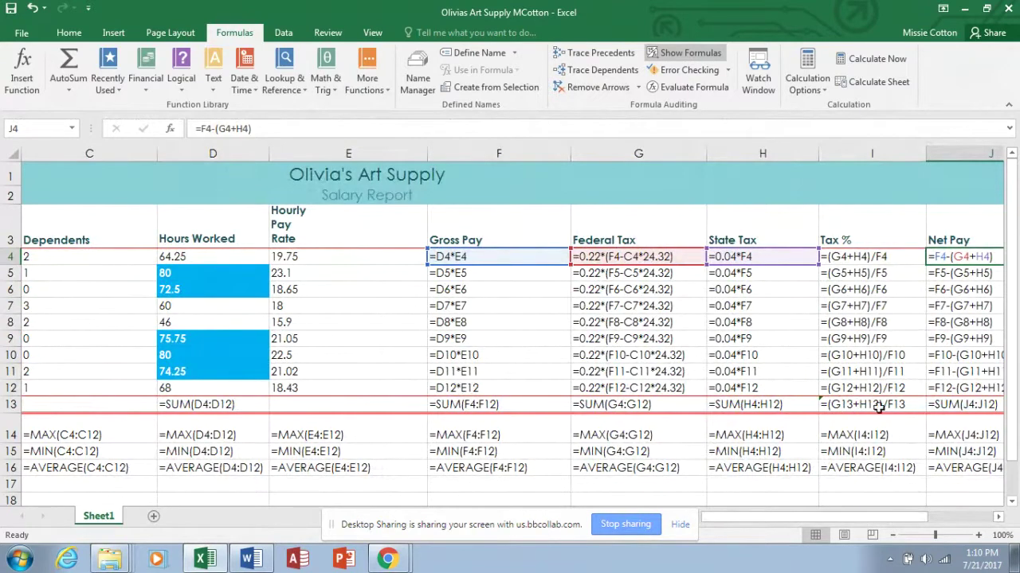
left_click(690, 53)
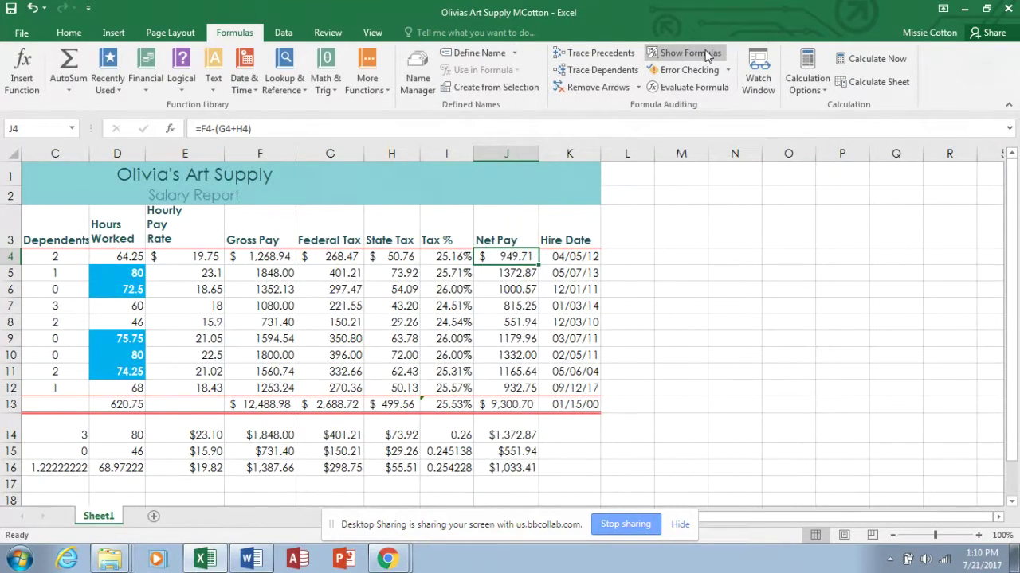
left_click(706, 55)
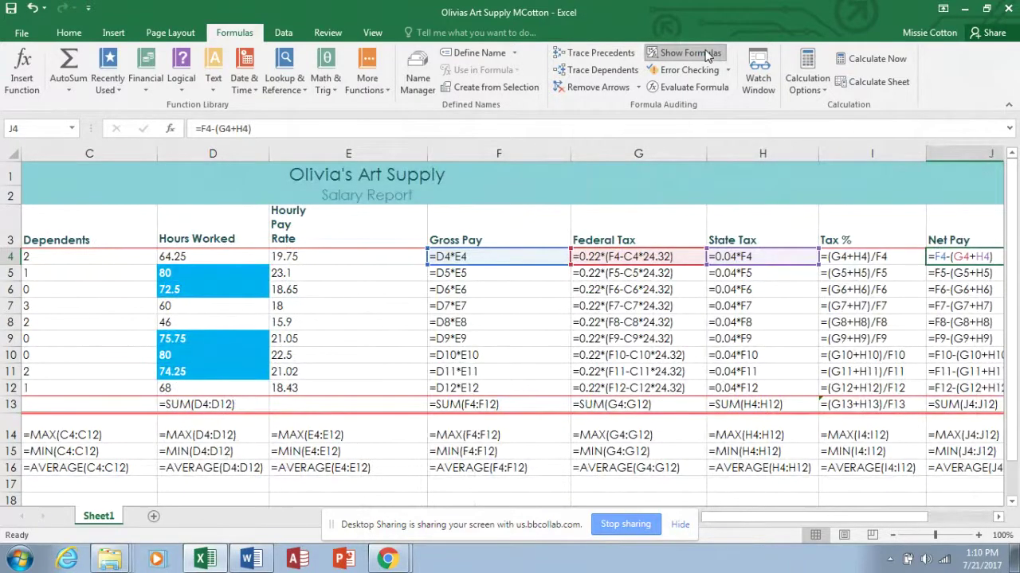
left_click(705, 54)
left_click(705, 54)
left_click(705, 54)
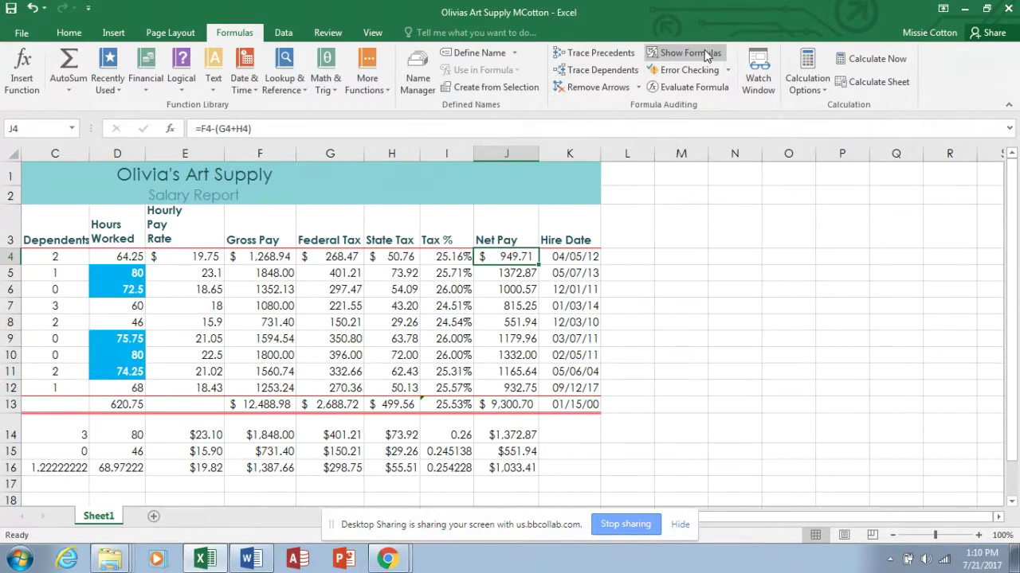
left_click(614, 60)
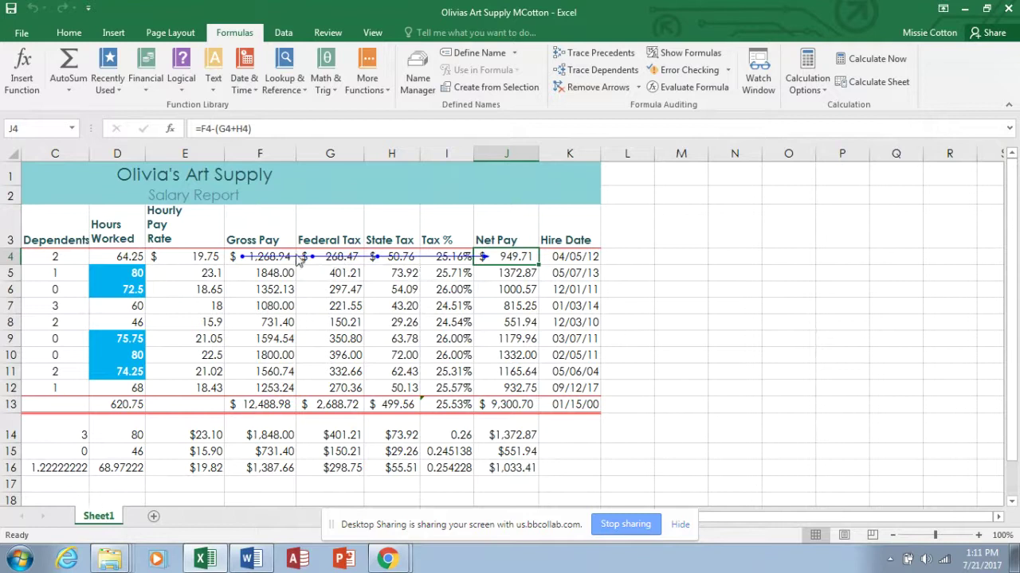
left_click(616, 71)
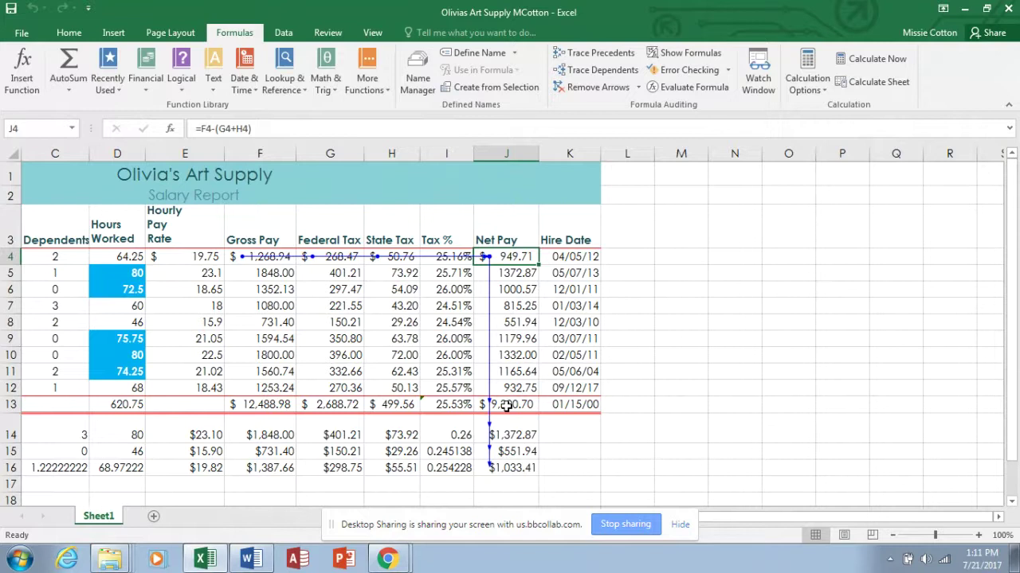
left_click(598, 87)
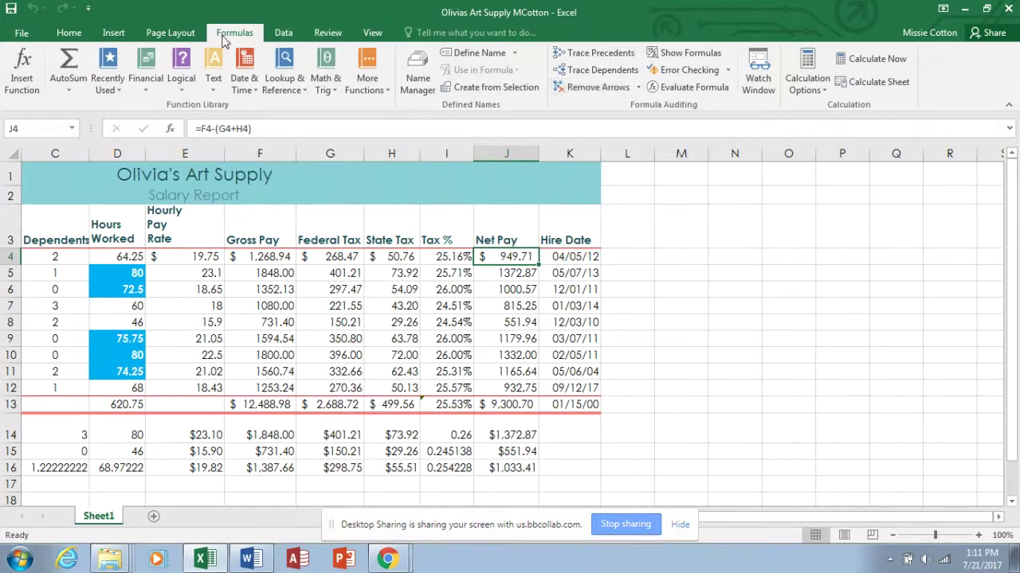
In Page Setup, set orientation to Landscape and scale to Fit to 1 page.
left_click(192, 35)
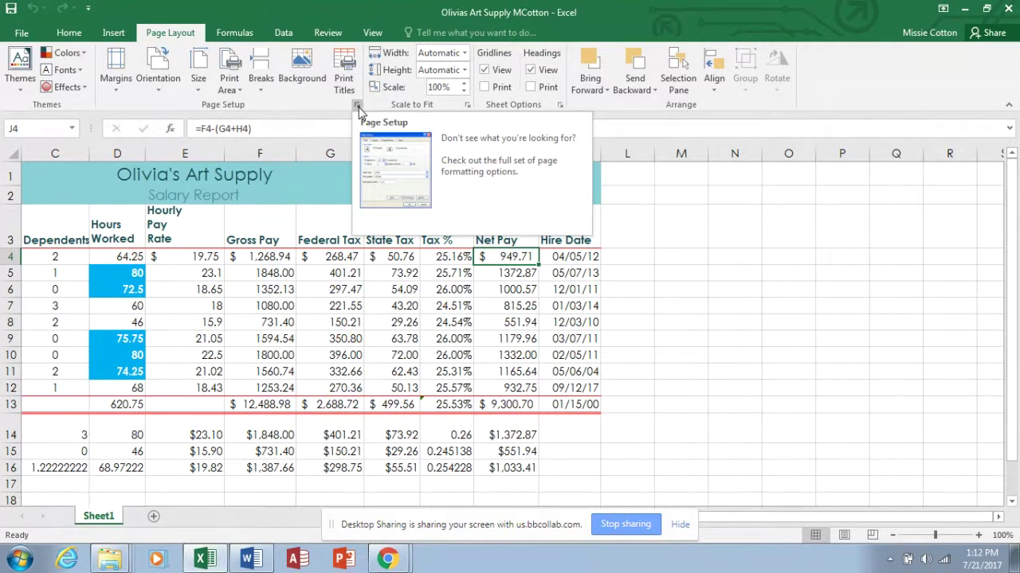
left_click(357, 107)
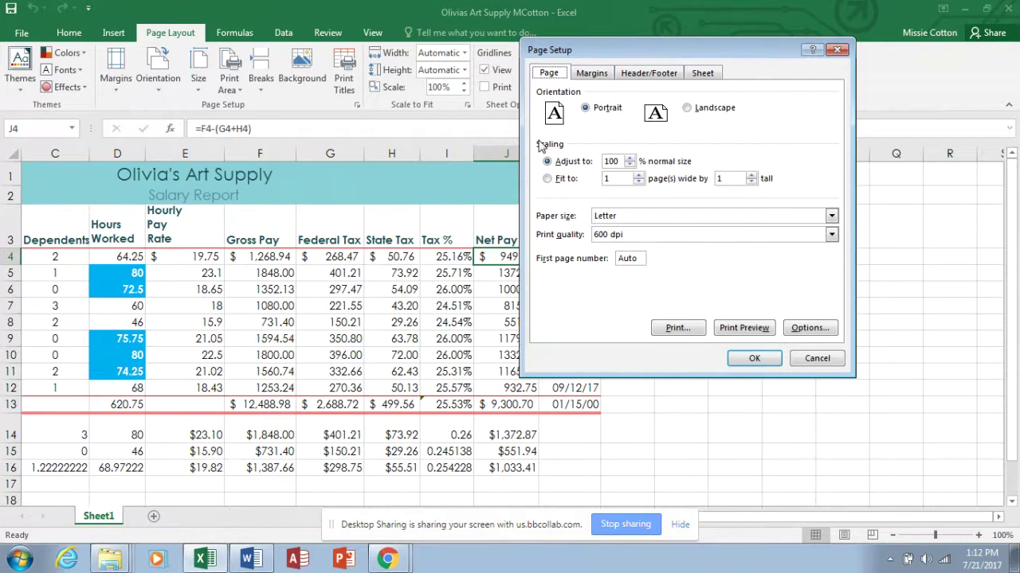
left_click(688, 108)
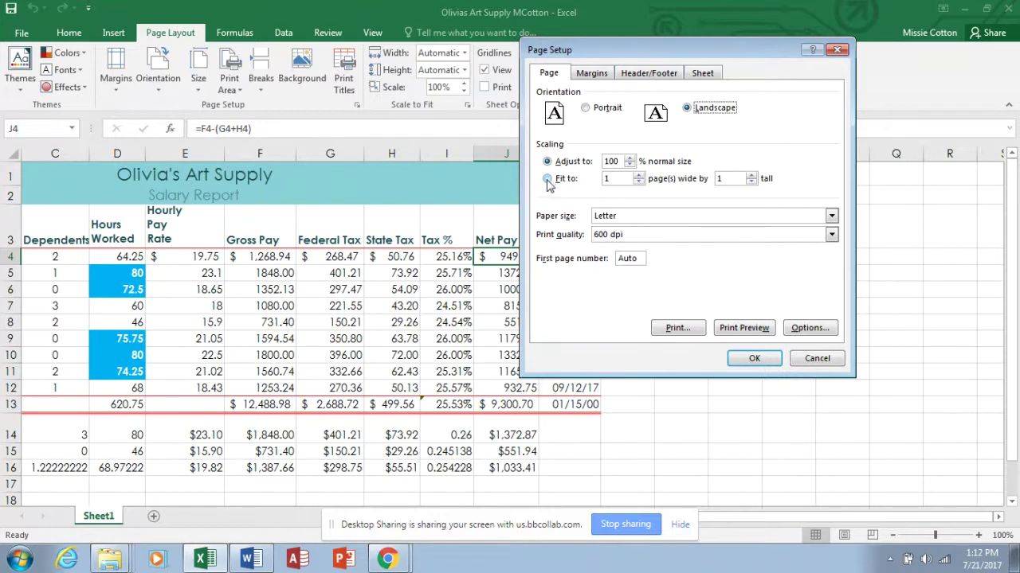
left_click(547, 179)
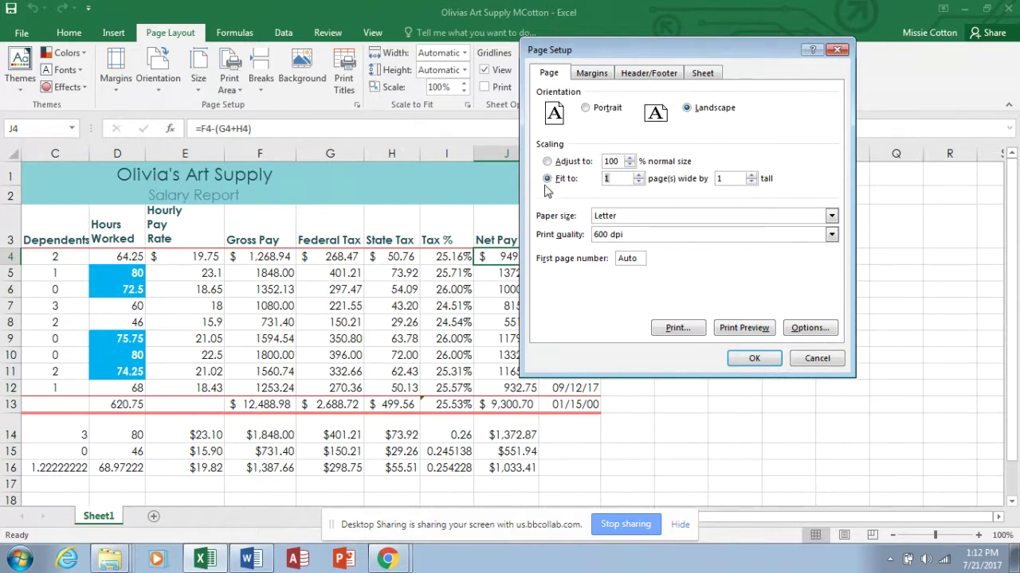
Centre the report horizontally and vertically on the page, then view Header/Footer settings.
left_click(593, 76)
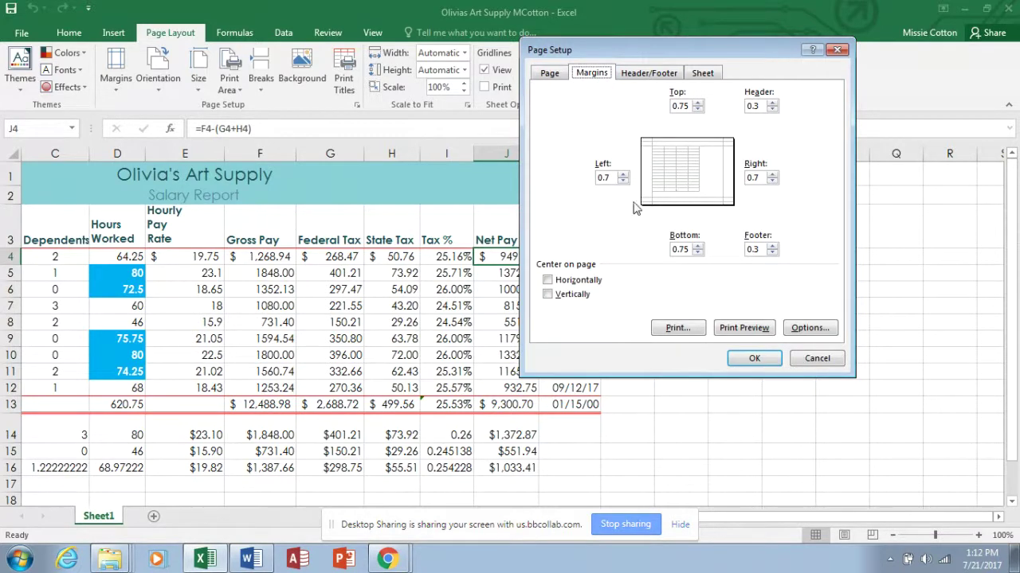
left_click(548, 280)
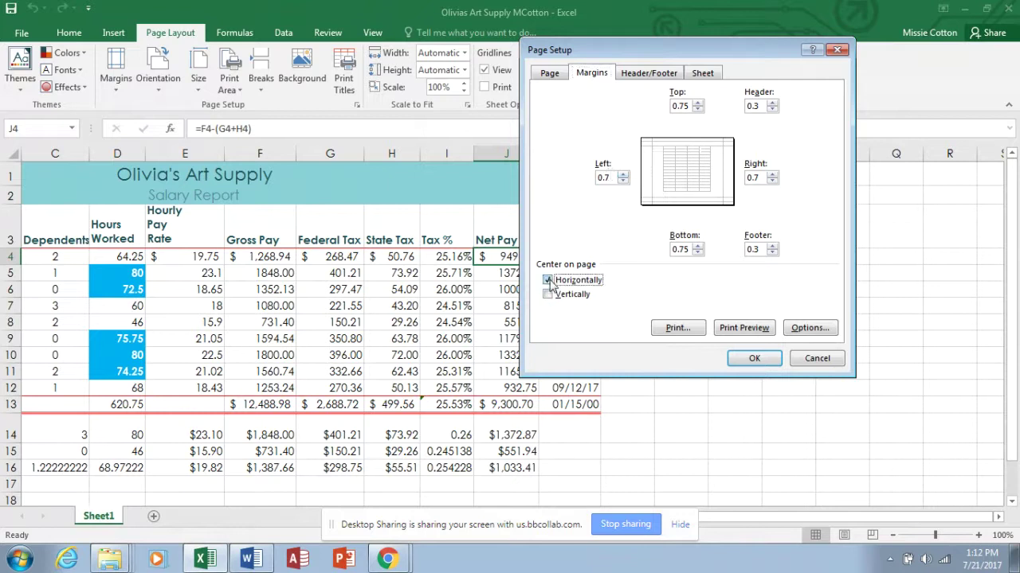
left_click(548, 295)
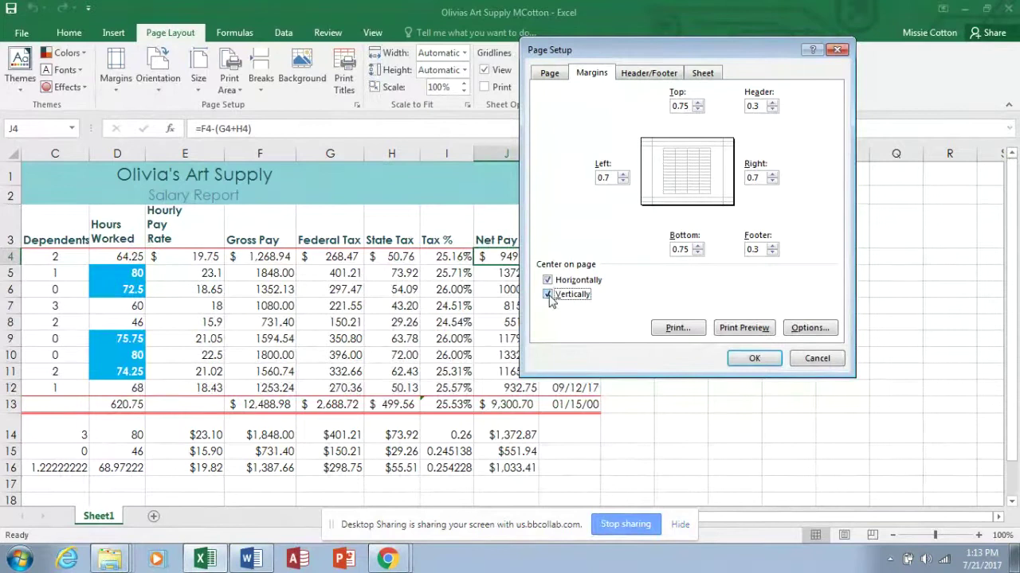
left_click(656, 74)
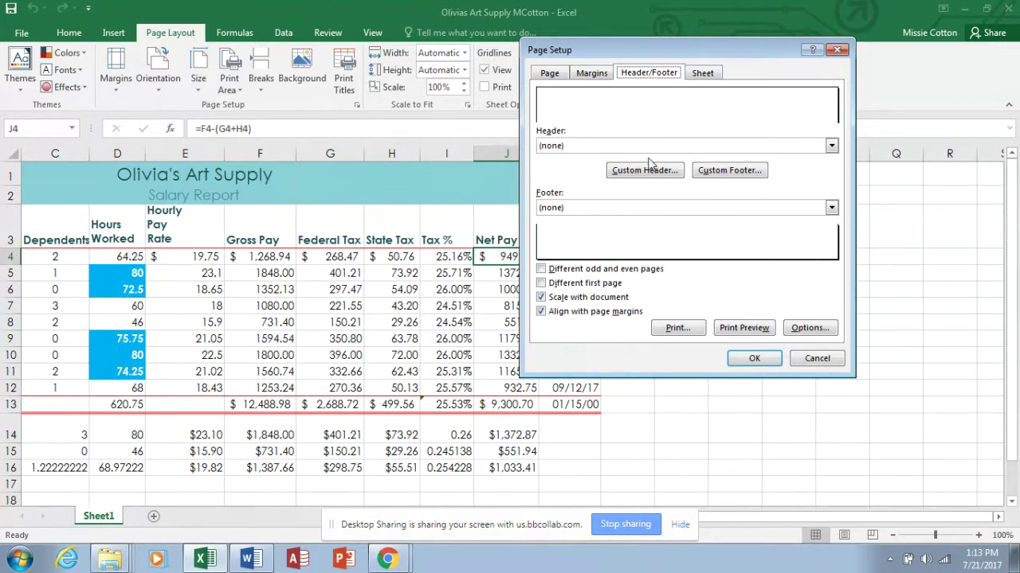
Create a custom header with the author's name left, 'Excel Project 2' centre, 'Olivias Art Supply' right.
left_click(646, 170)
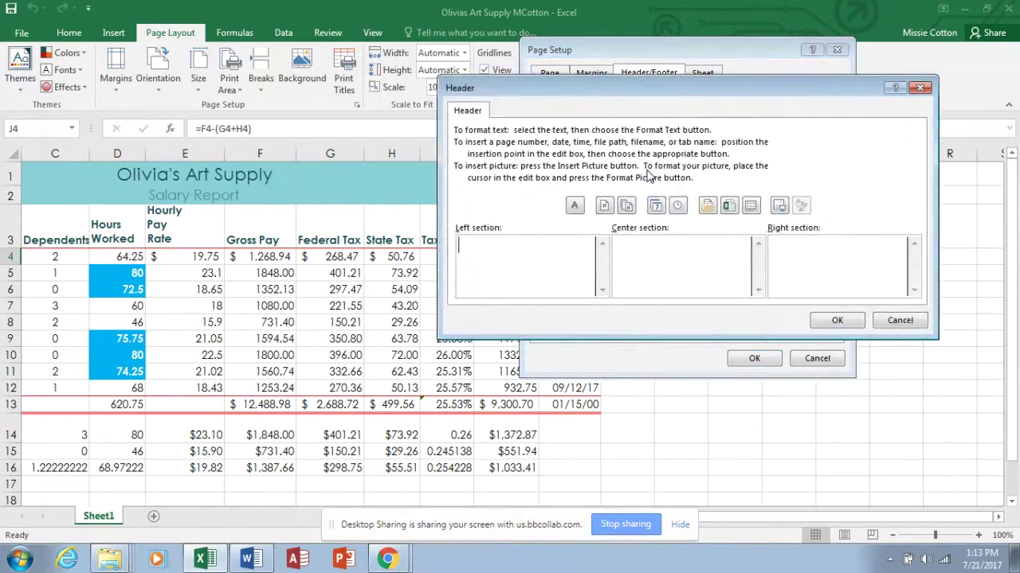
type("MCotton")
key("Tab")
type("Excel Project 2")
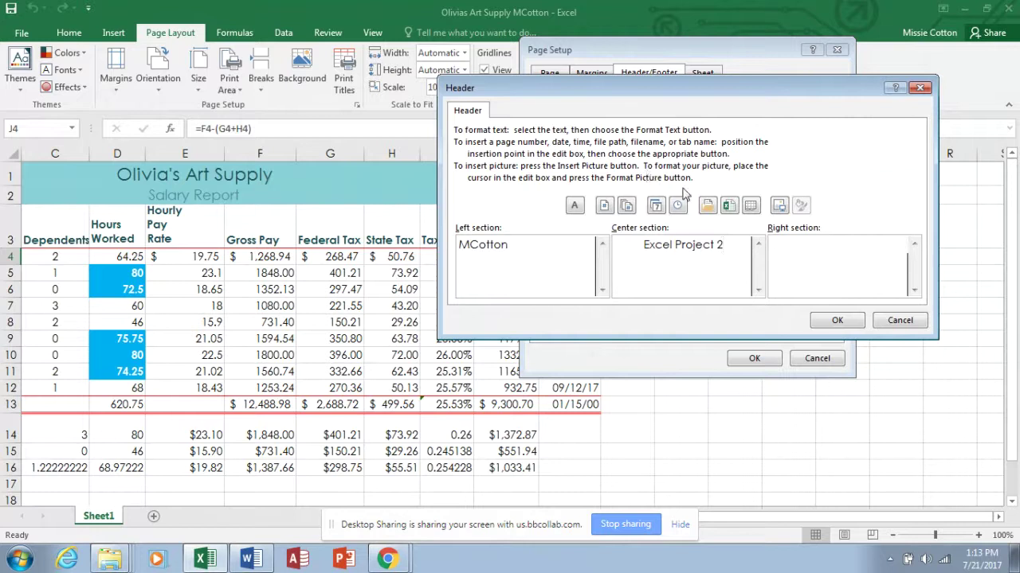
key("Tab")
type("Olivias Art Supply")
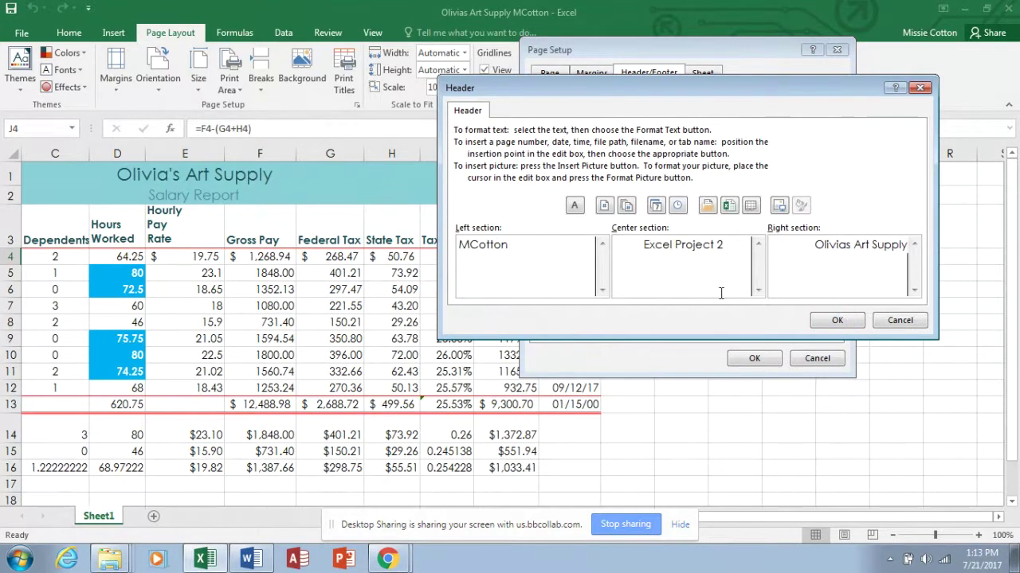
left_click(840, 320)
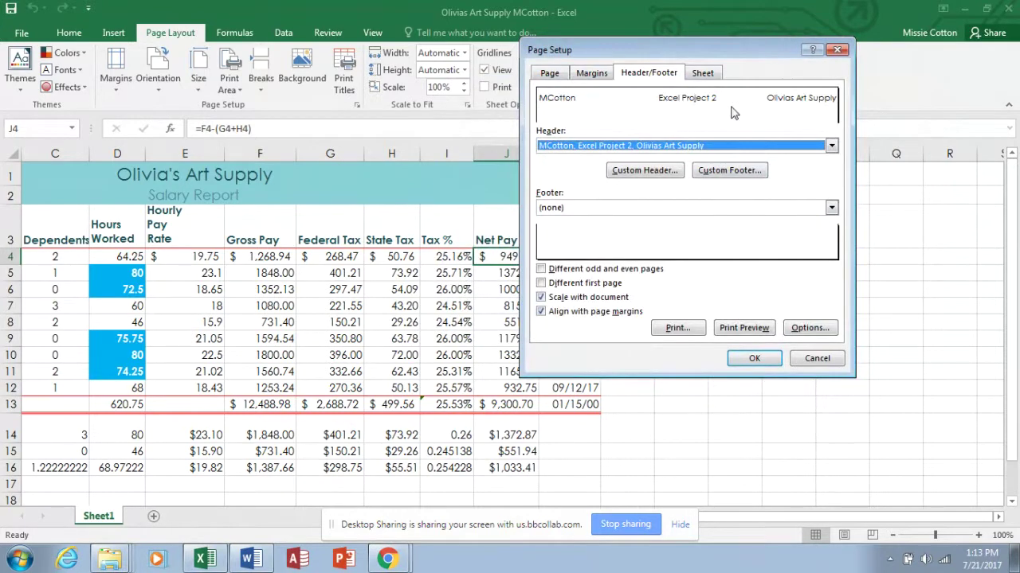
Create a custom footer with page number left, date centre and time right.
left_click(721, 176)
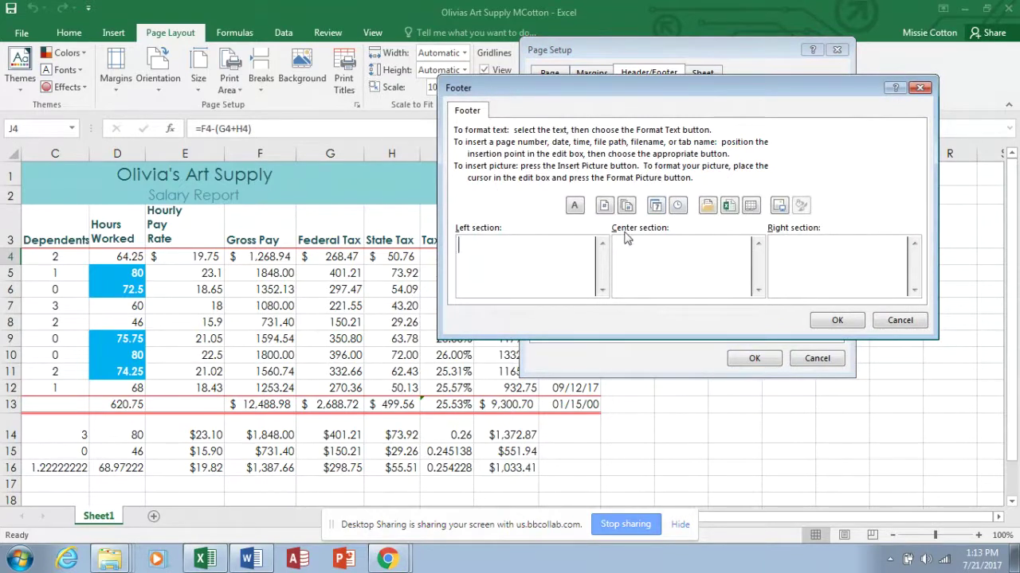
left_click(604, 206)
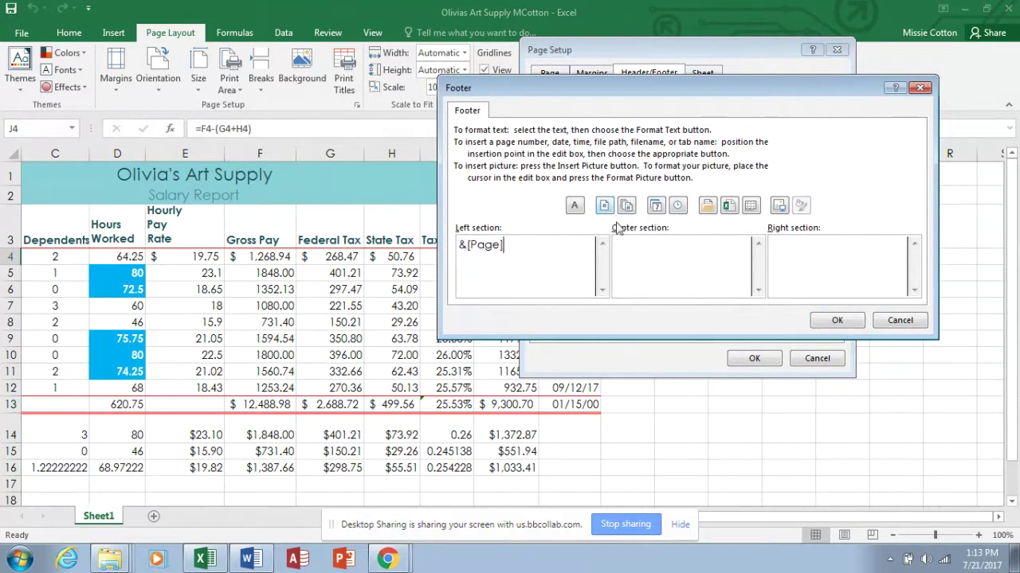
left_click(667, 246)
left_click(655, 206)
left_click(839, 250)
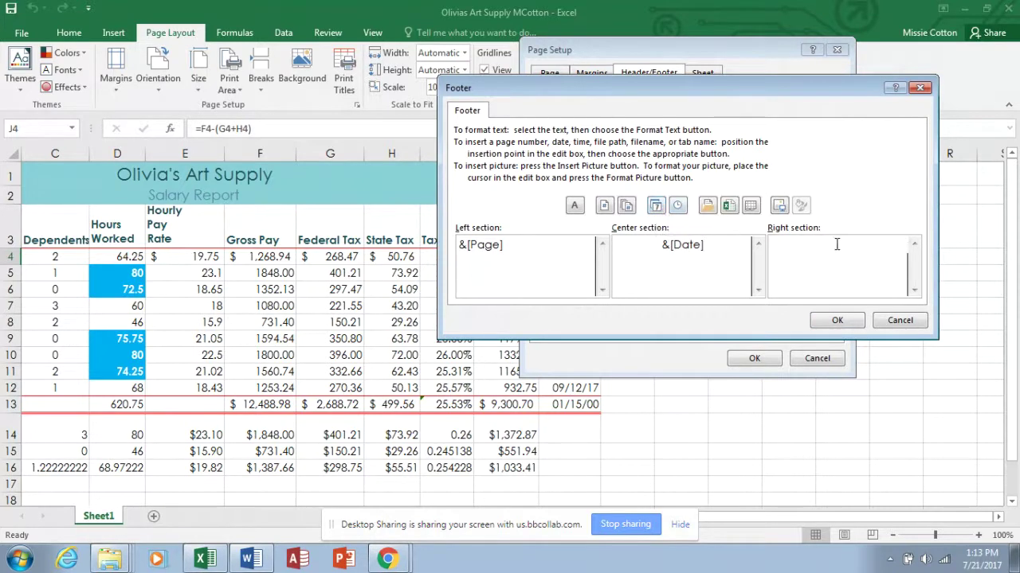
left_click(677, 207)
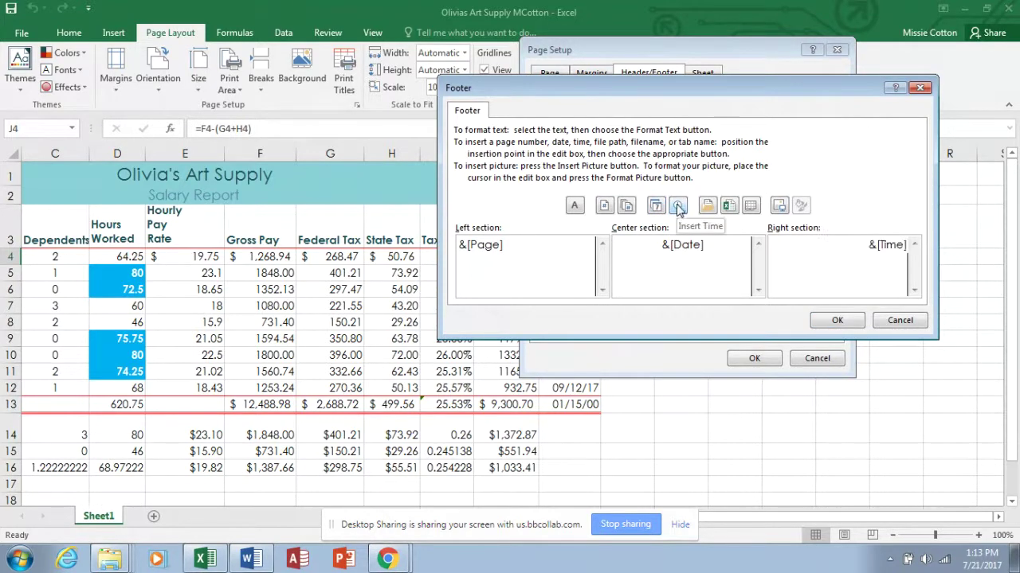
left_click(837, 321)
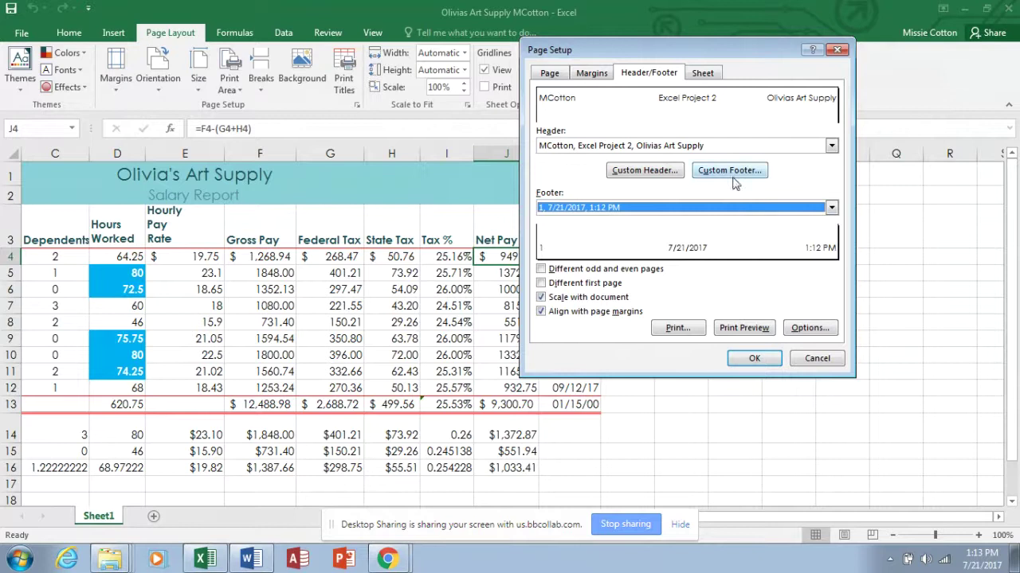
left_click(708, 74)
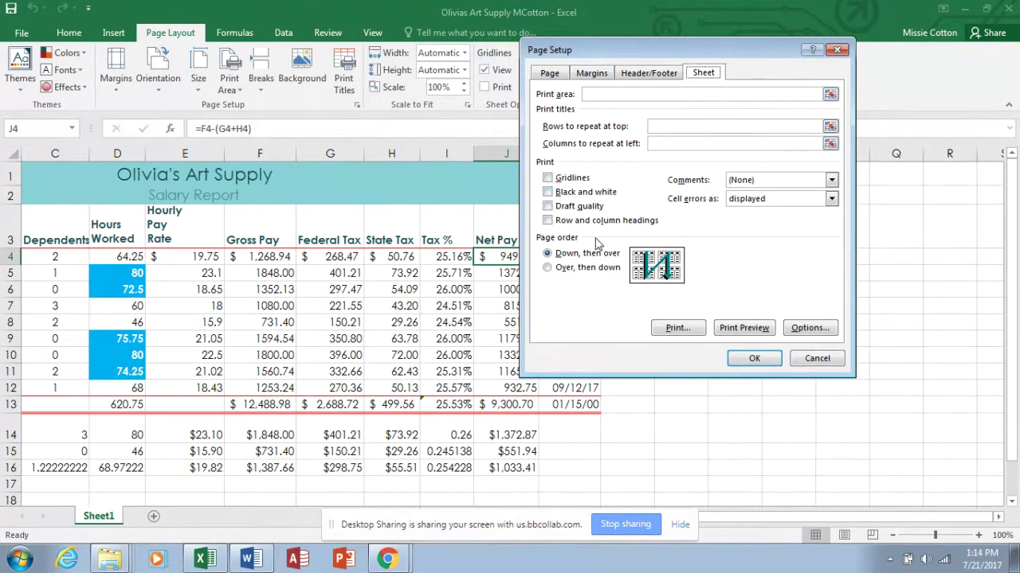
Review the landscape one-page print preview, then return to the worksheet at column A.
left_click(733, 331)
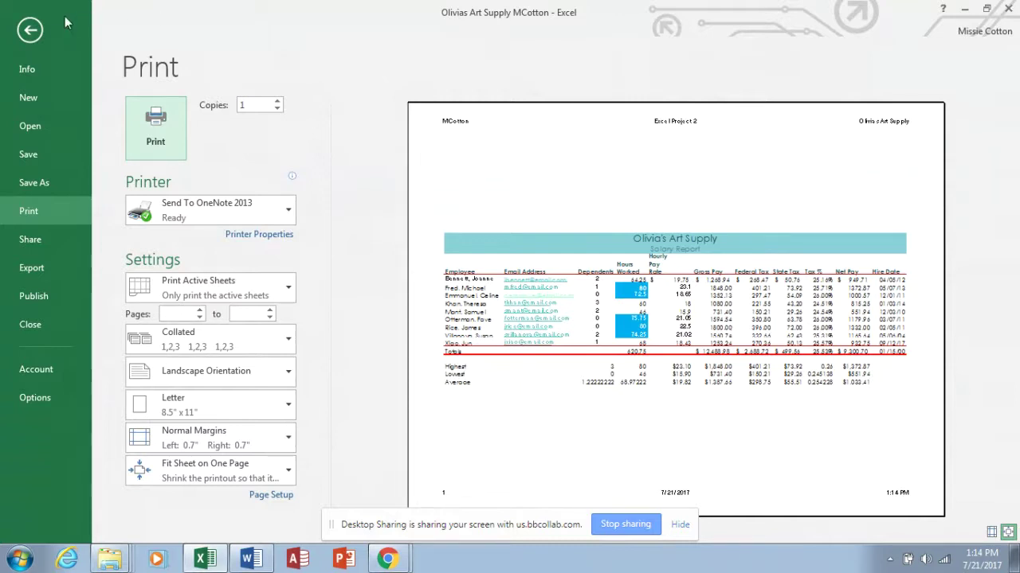
left_click(36, 28)
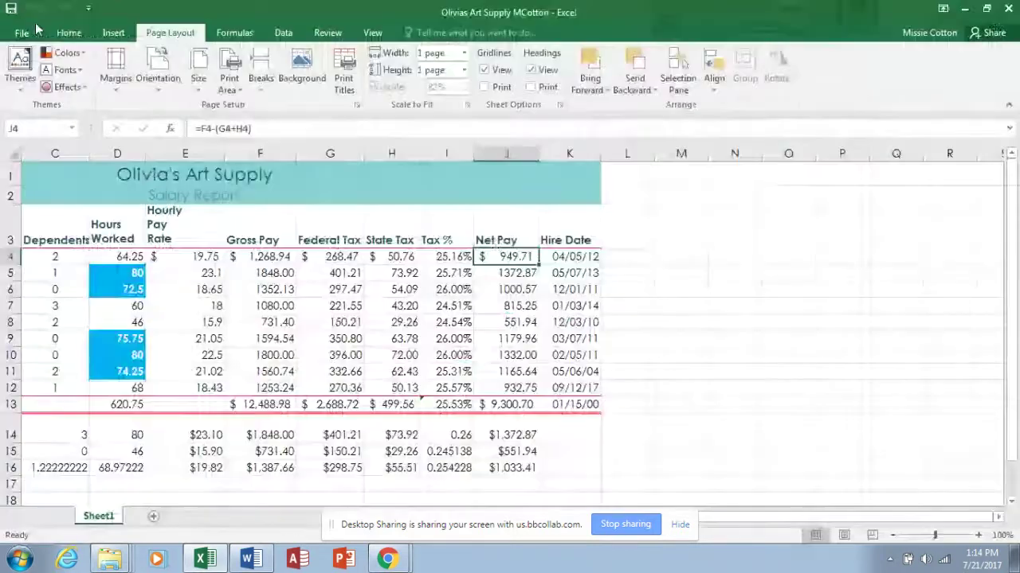
left_click_drag(874, 517, 867, 518)
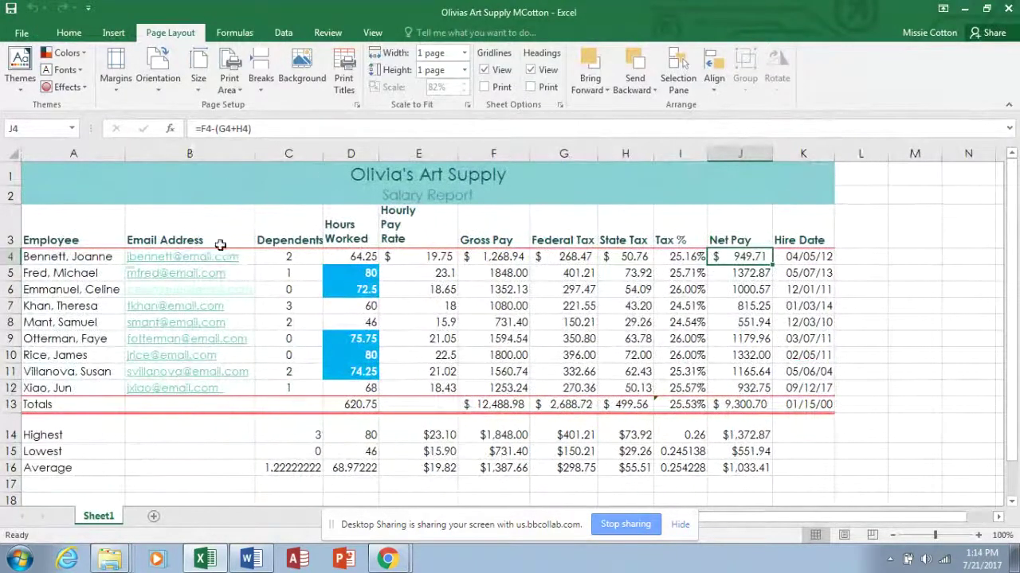
left_click(211, 297)
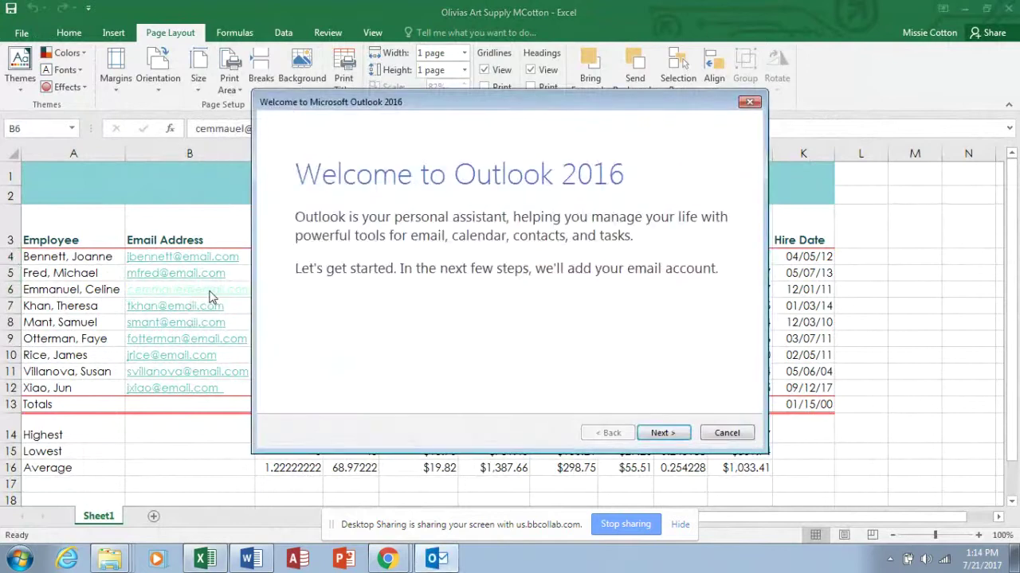
left_click(728, 433)
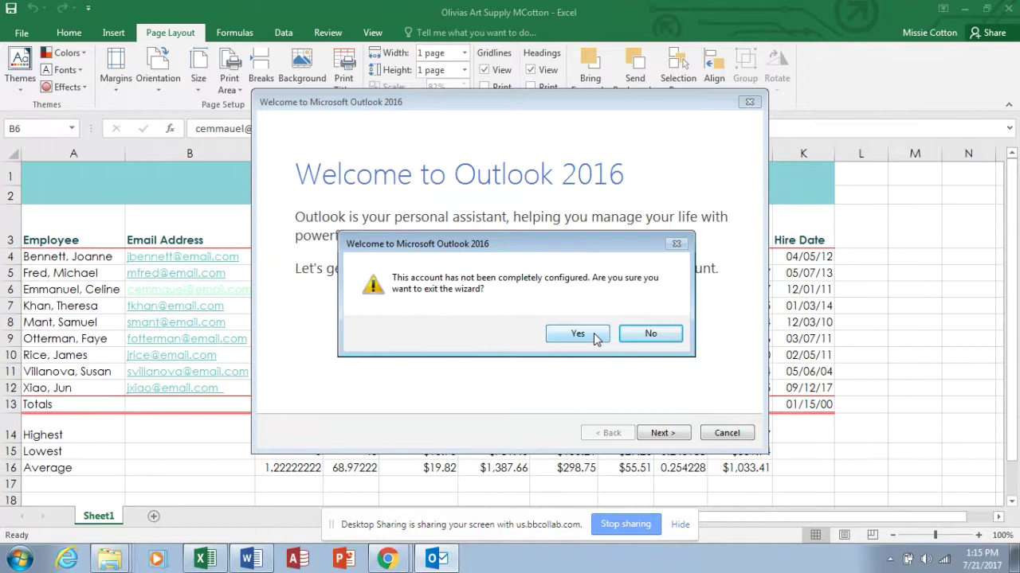
left_click(577, 334)
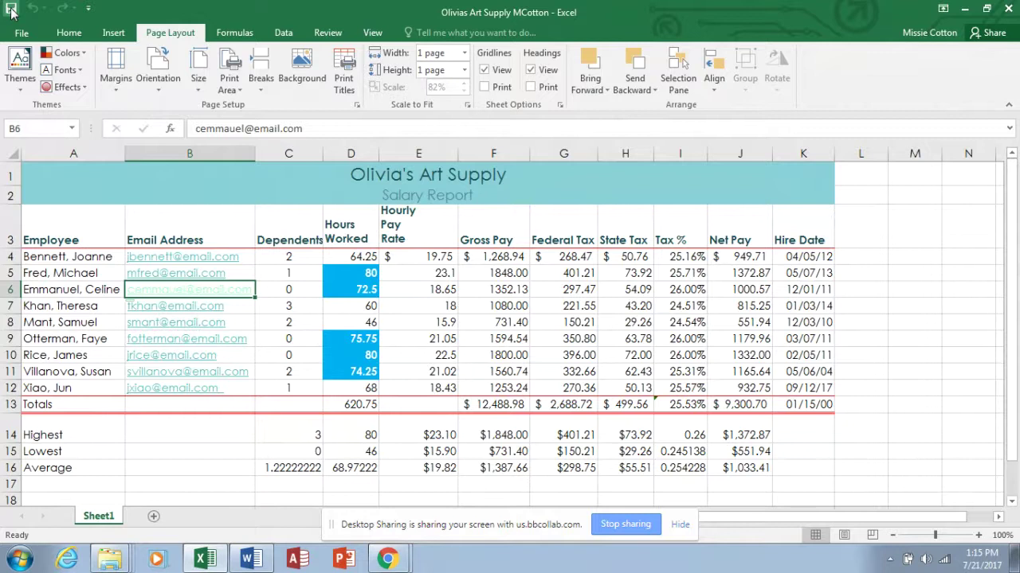
Stop sharing the desktop from the Desktop Sharing bar.
left_click(622, 525)
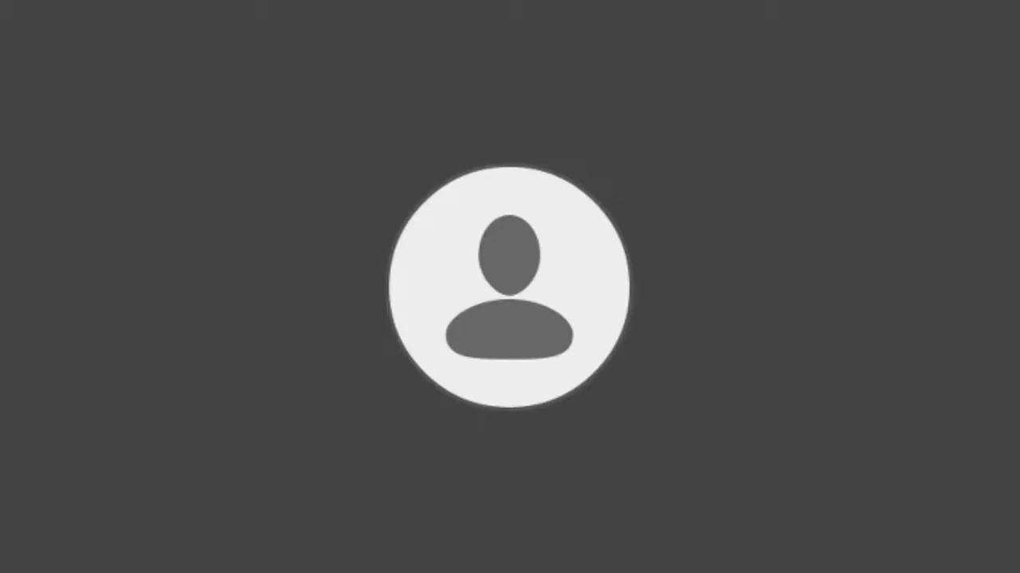